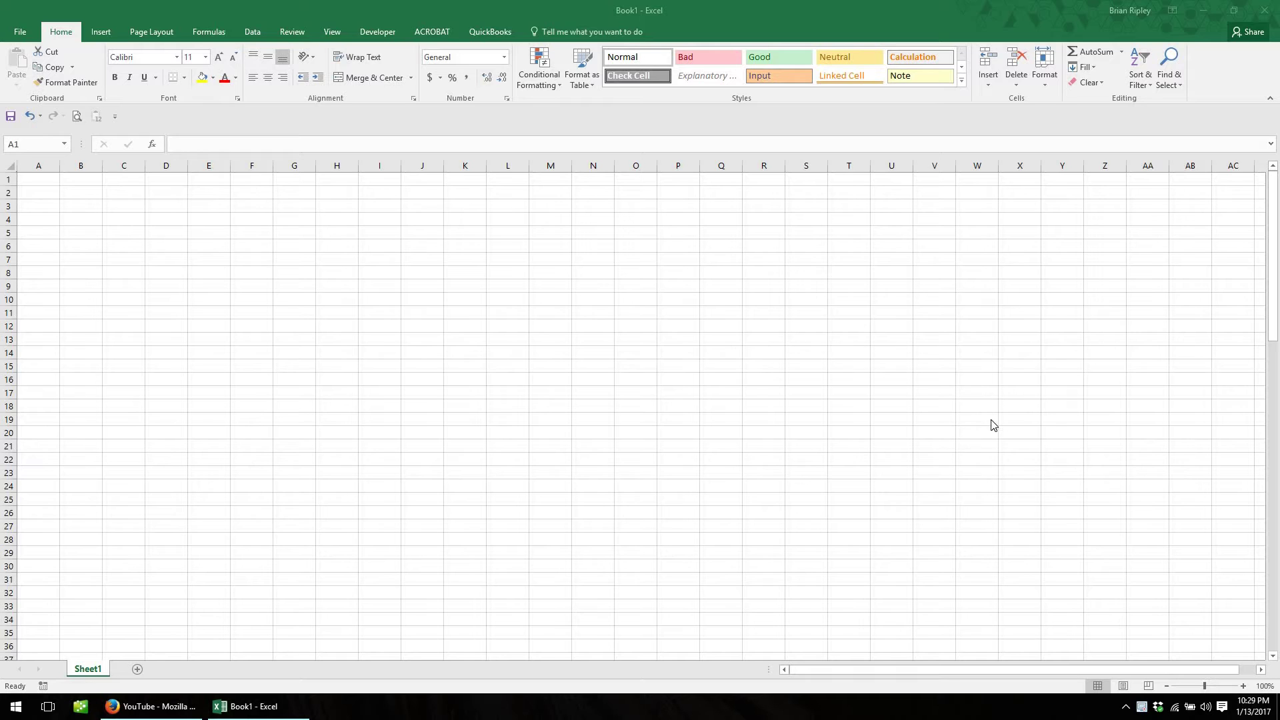
# - Enter the heading TRIAL in A1 and the first trial number, 1, in A2
pyautogui.click(45, 179)
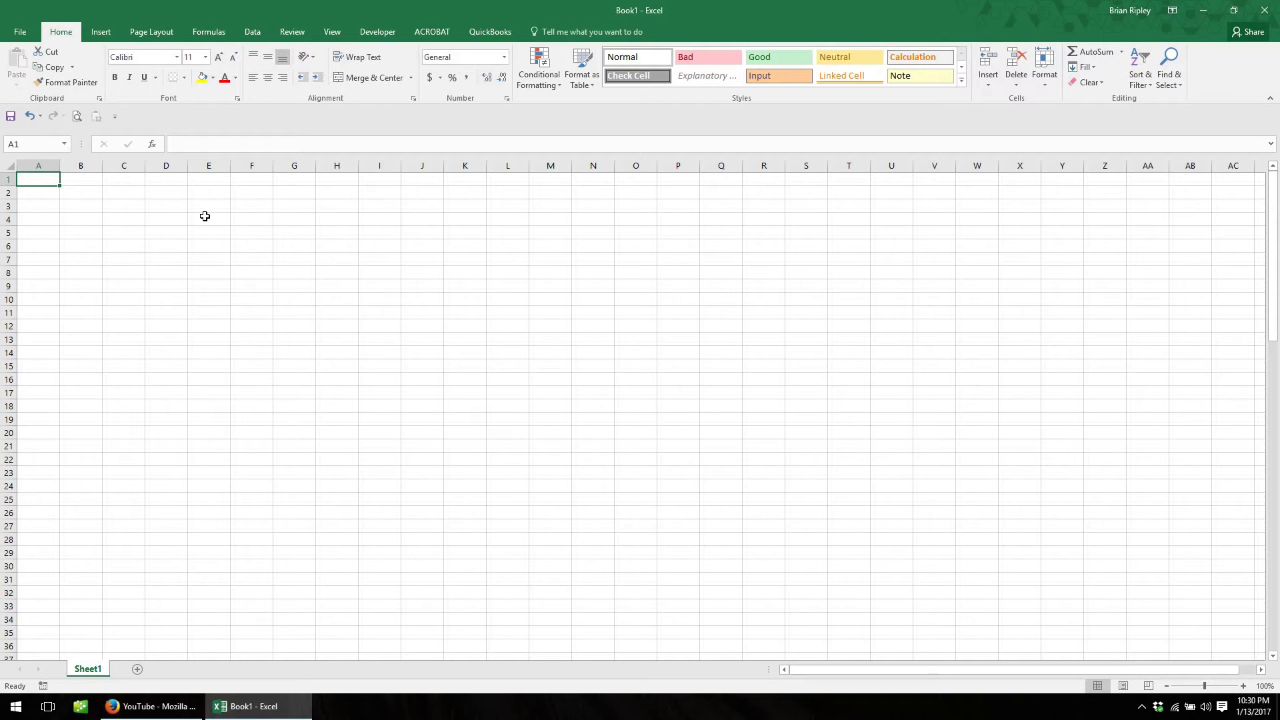
pyautogui.write('TRIAL')
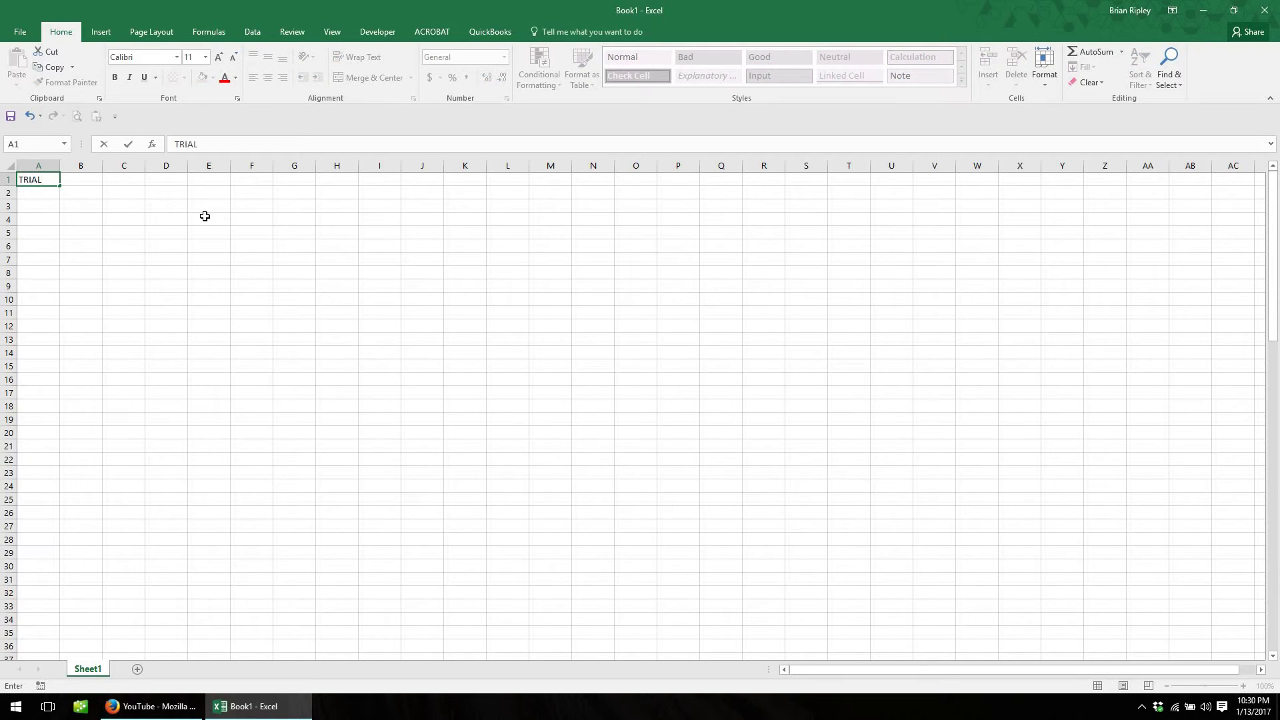
pyautogui.press('Return')
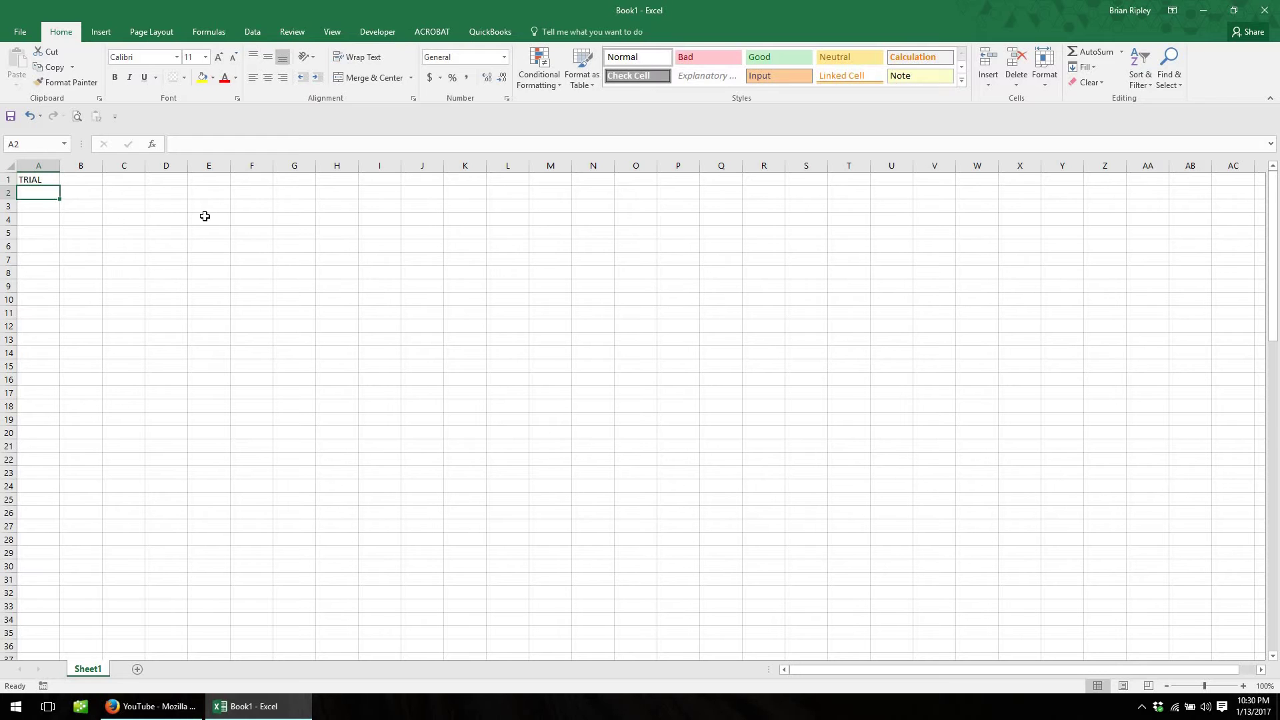
pyautogui.write('1')
pyautogui.press('Return')
# - Enter the formula +A2+1 in A3 to increment the trial number
pyautogui.write('+')
pyautogui.press('Up')
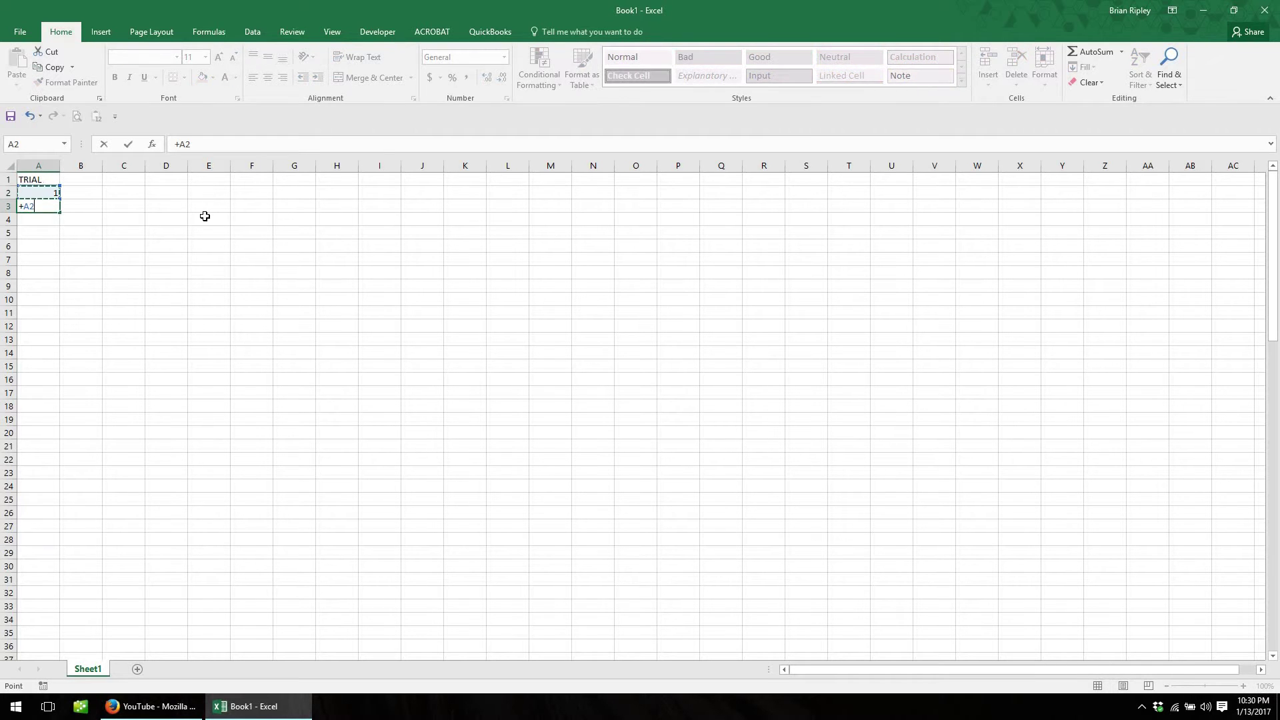
pyautogui.write('+1')
pyautogui.press('Return')
pyautogui.press('Up')
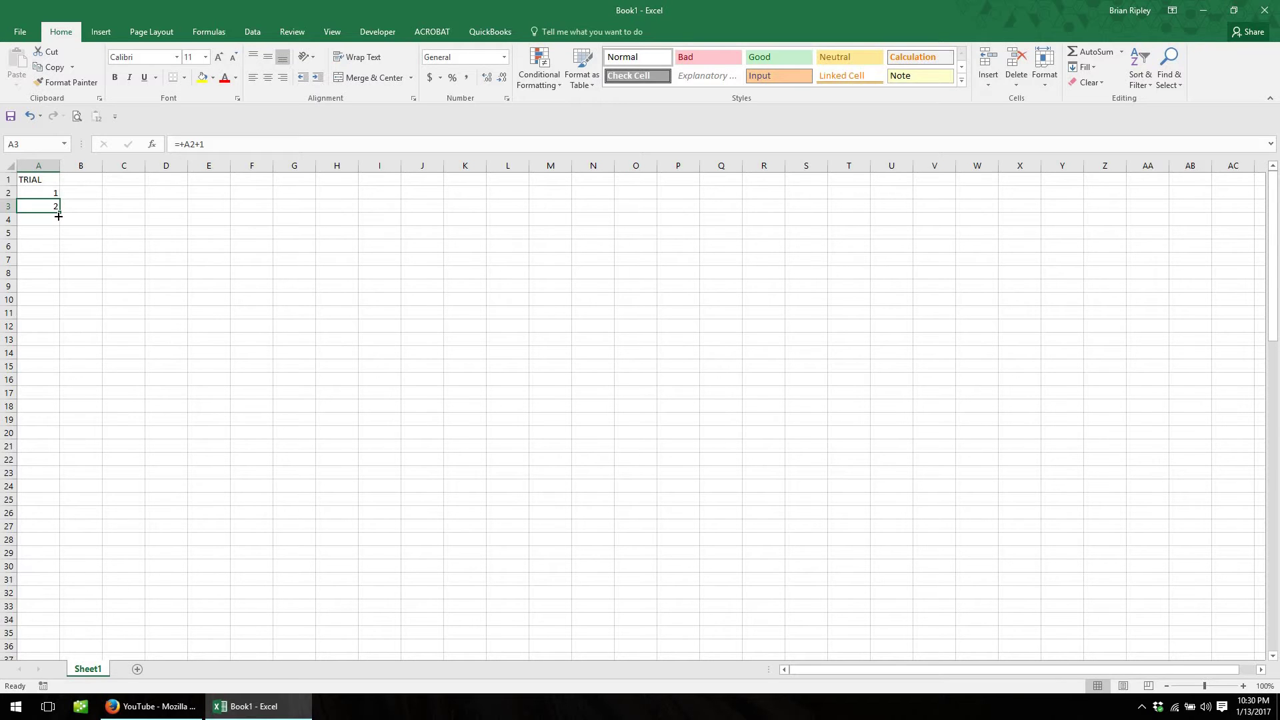
# - Fill the trial number formula down to A101 and fit column A's width to its contents
pyautogui.moveTo(59, 216); pyautogui.dragTo(43, 649)
pyautogui.scroll(8, 44, 513)
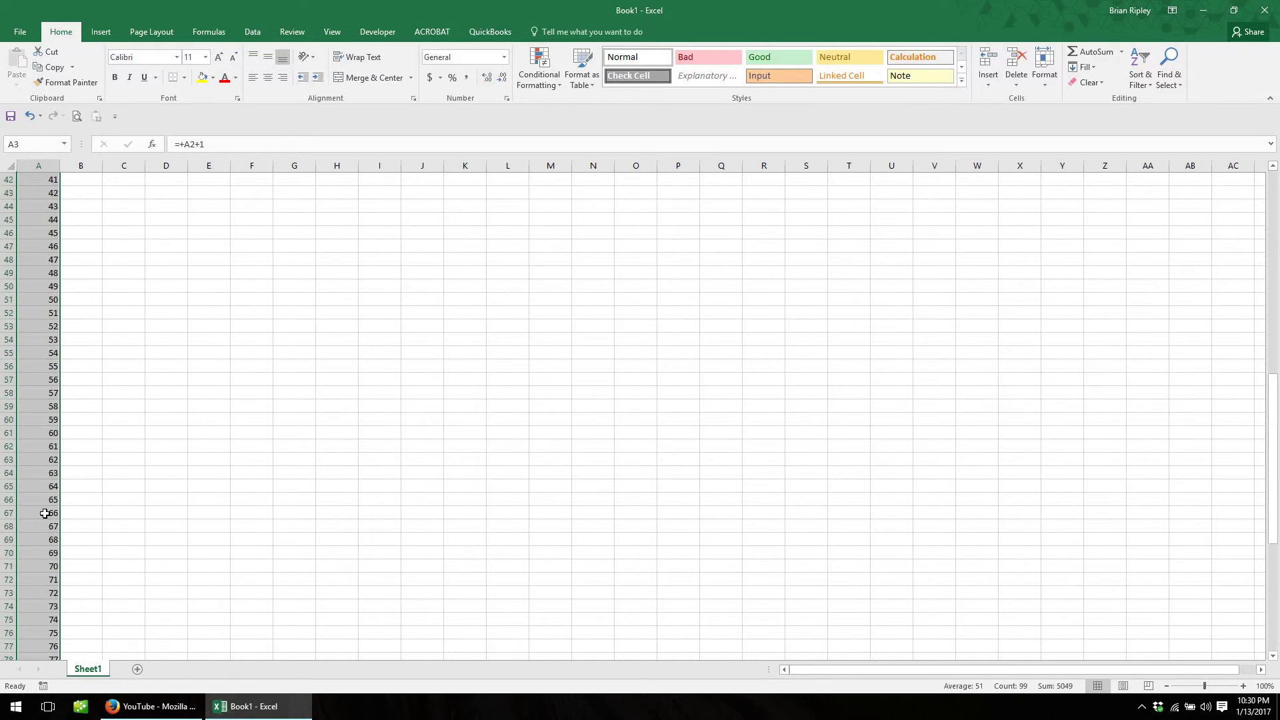
pyautogui.scroll(14, 44, 513)
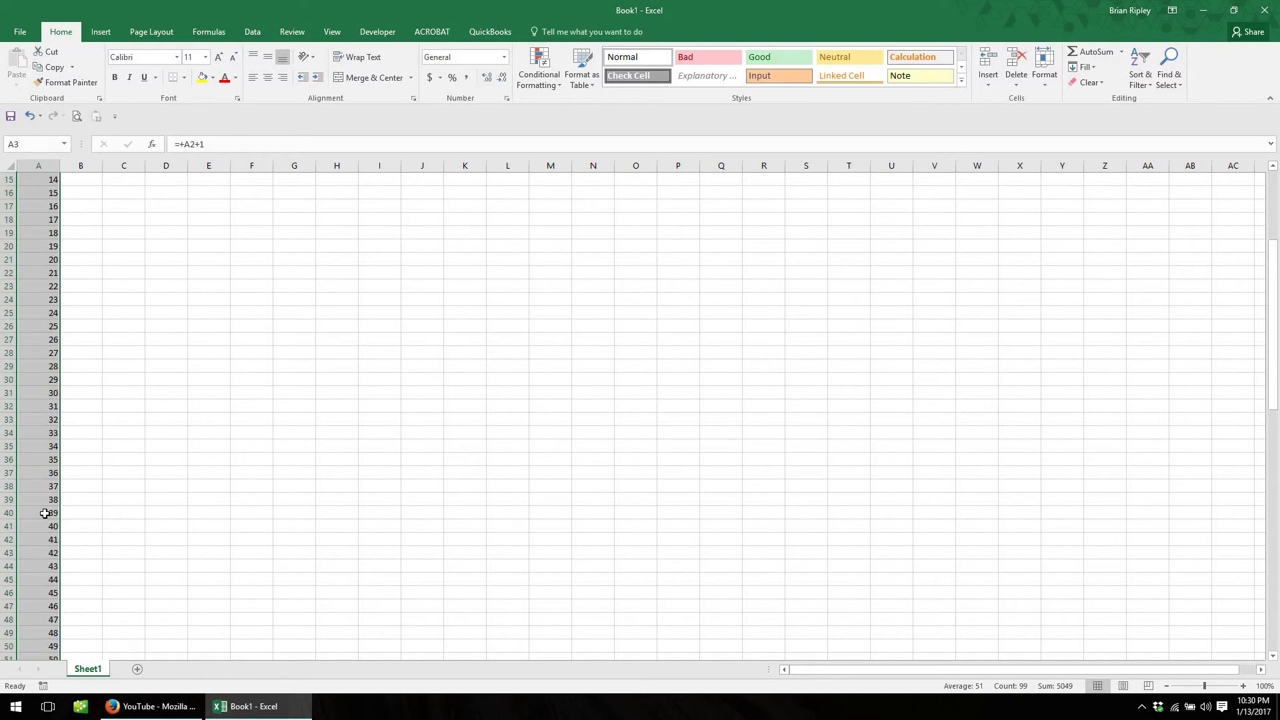
pyautogui.doubleClick(60, 169)
# - Enter the heading PICK DOOR in B1 and fit column B's width to it
pyautogui.click(66, 180)
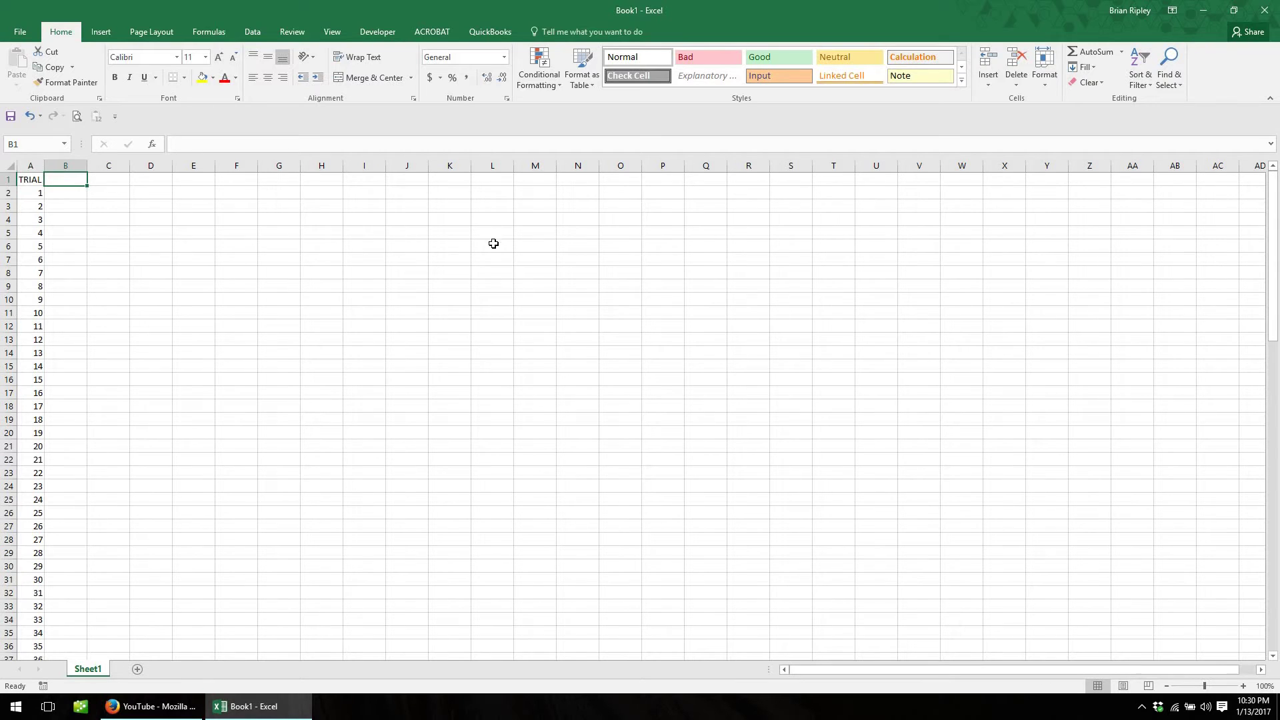
pyautogui.write('CK')
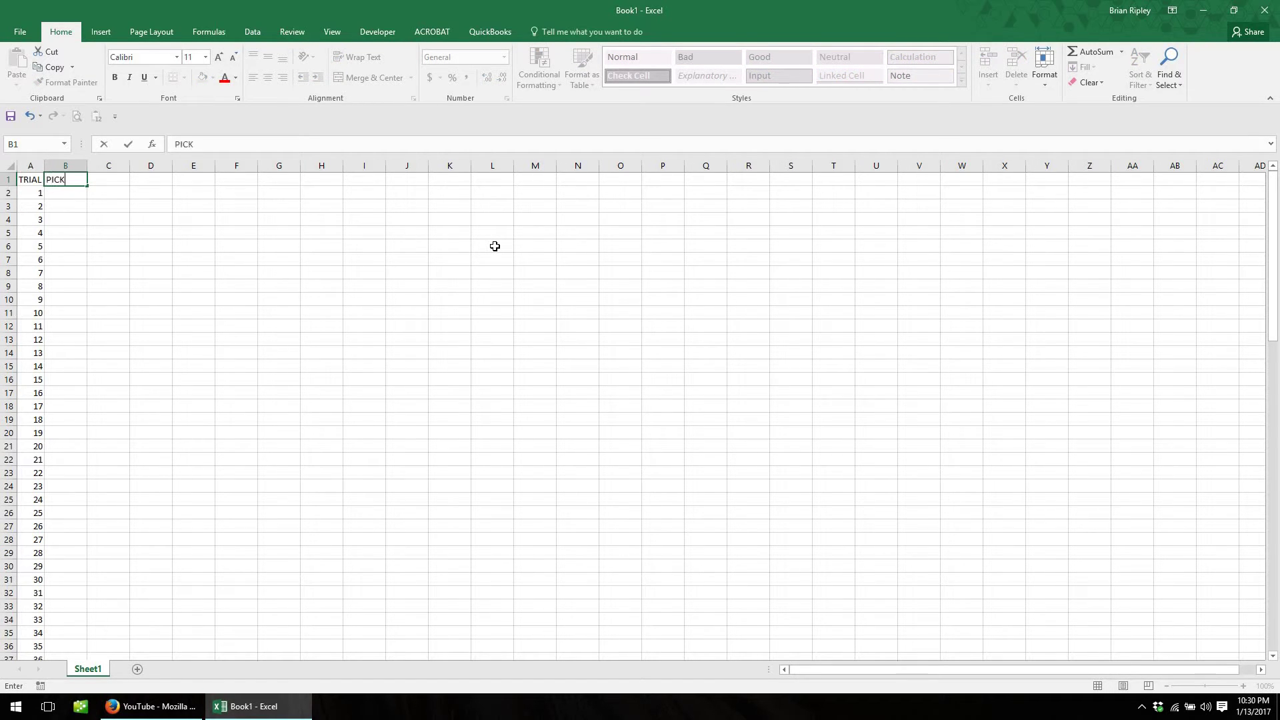
pyautogui.write('ICK DOOR')
pyautogui.press('Return')
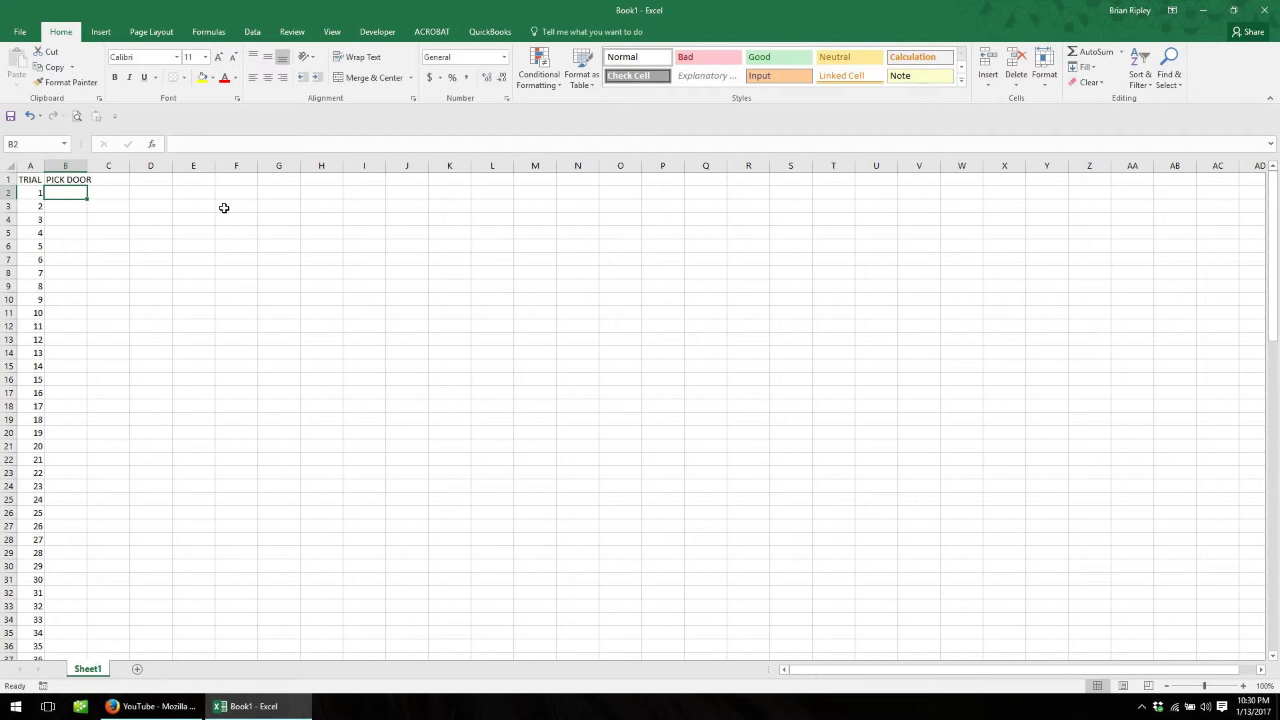
pyautogui.doubleClick(87, 166)
# - Enter =RANDBETWEEN(1,3) in B2 and fill it down column B for all 100 trials
pyautogui.write('r')
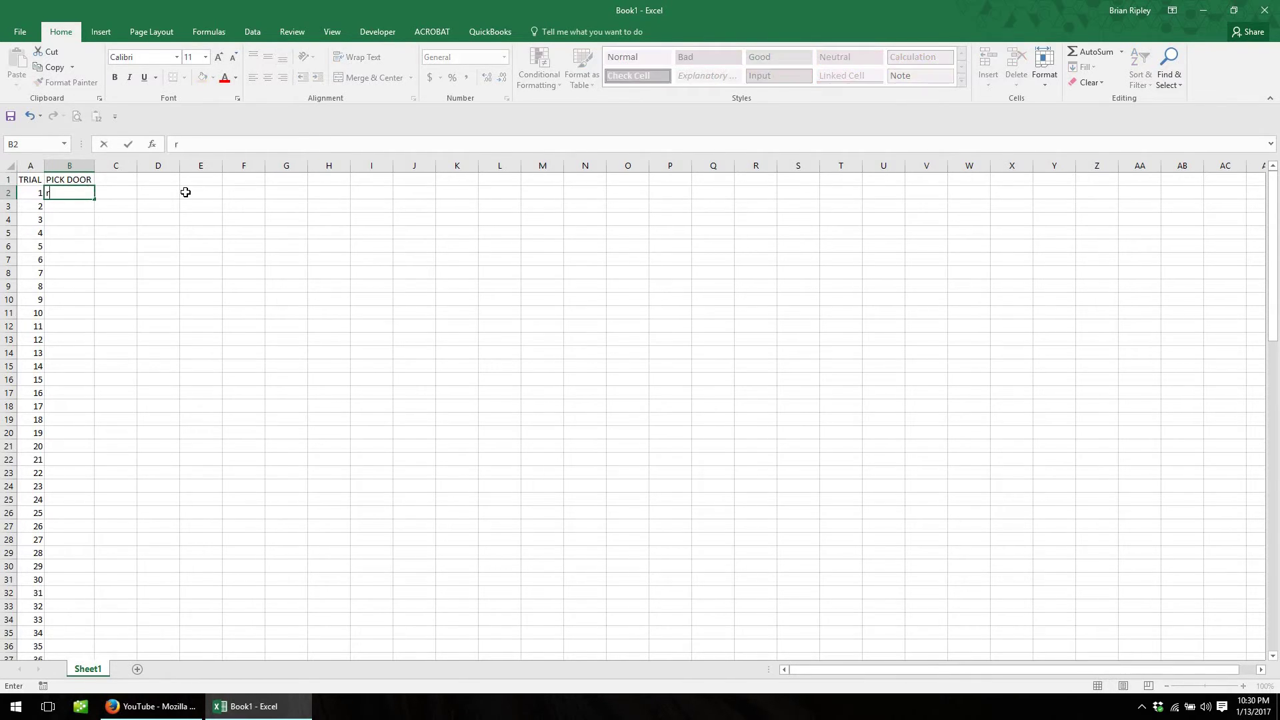
pyautogui.write('=ran')
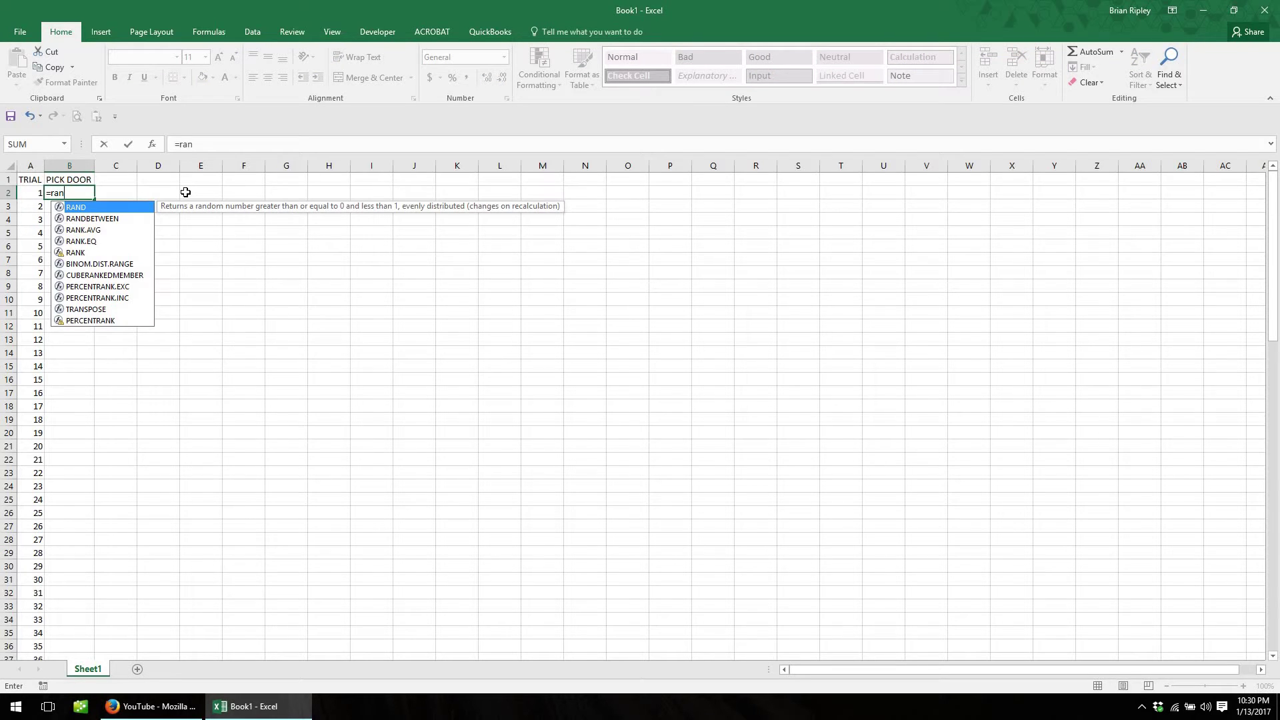
pyautogui.write('dbetww')
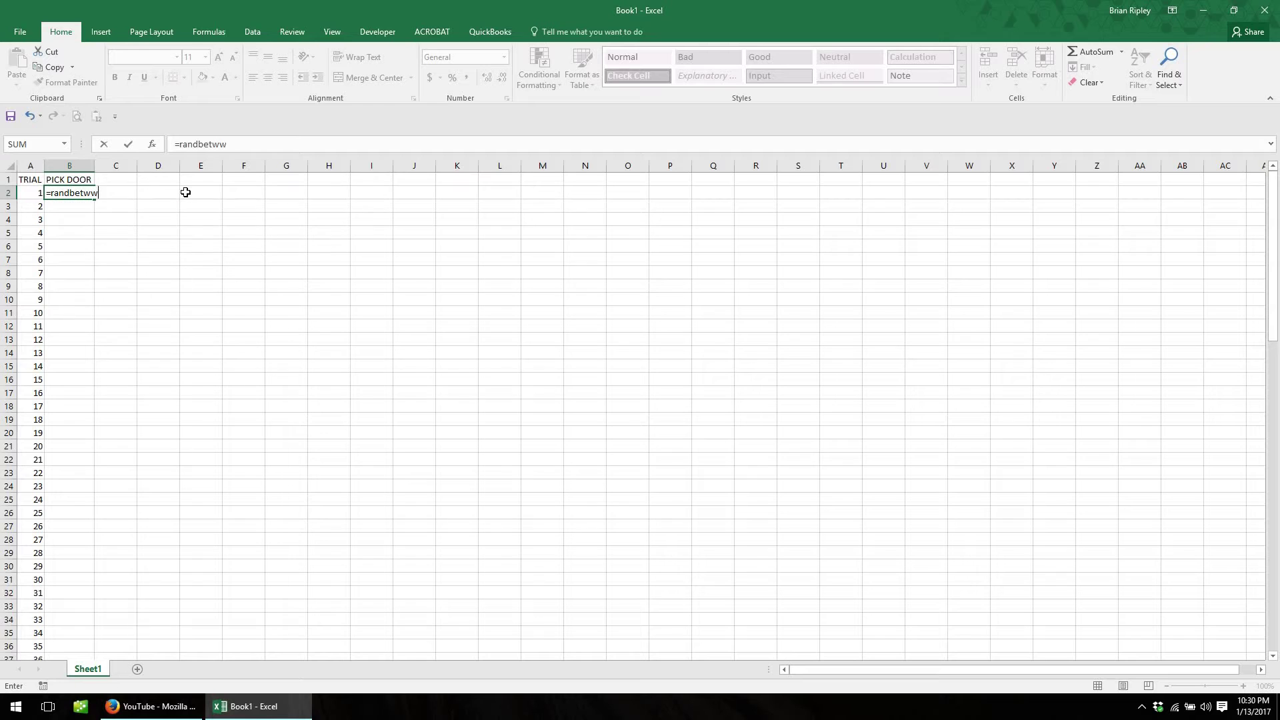
pyautogui.write('e')
pyautogui.press('BackSpace')
pyautogui.press('BackSpace')
pyautogui.write('een(')
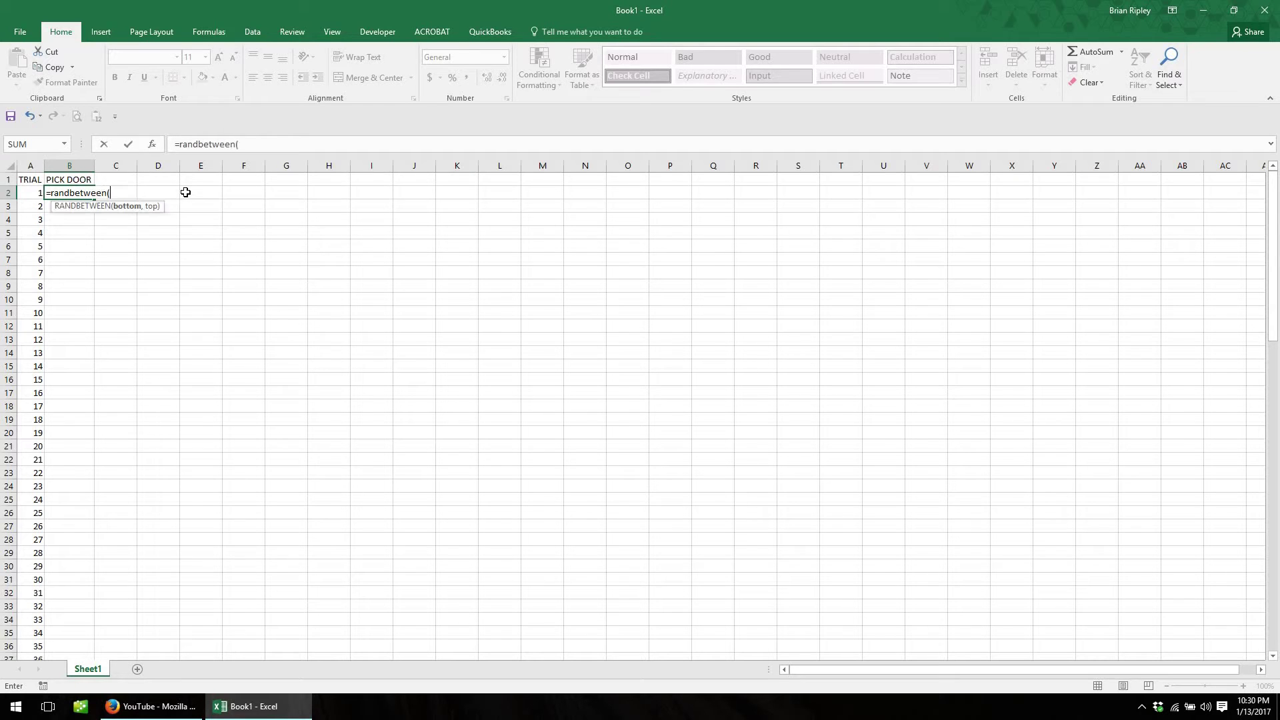
pyautogui.write('1,3')
pyautogui.press('Return')
pyautogui.press('Up')
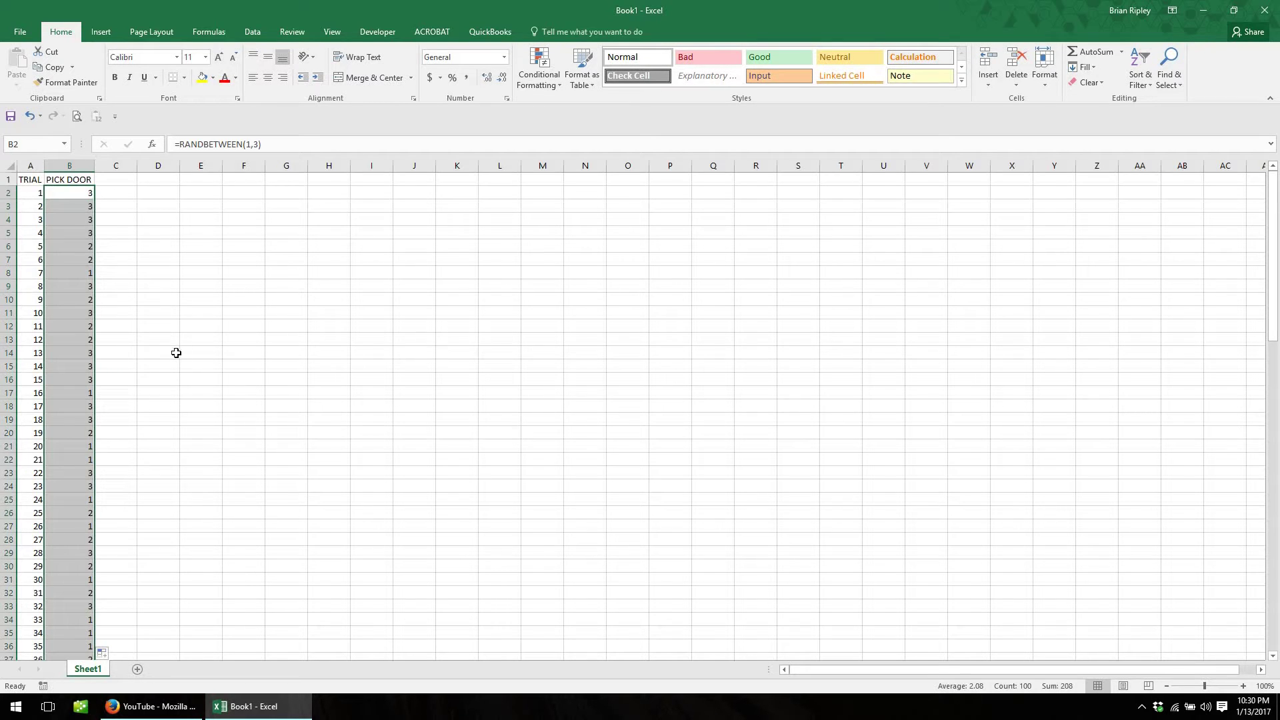
# - Replace the random formulas in the PICK DOOR column with their static values
pyautogui.hotkey('ctrl', 'c')
pyautogui.click(97, 116)
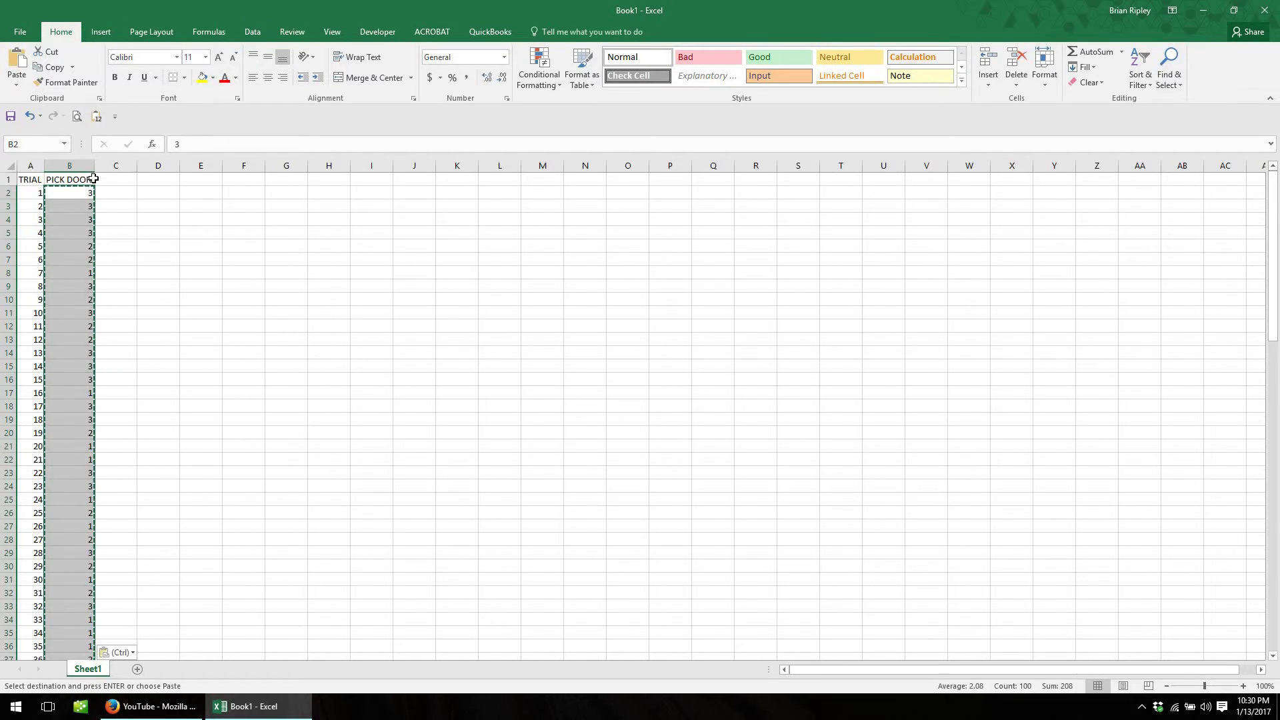
pyautogui.press('Down')
pyautogui.press('Down')
pyautogui.press('Escape')
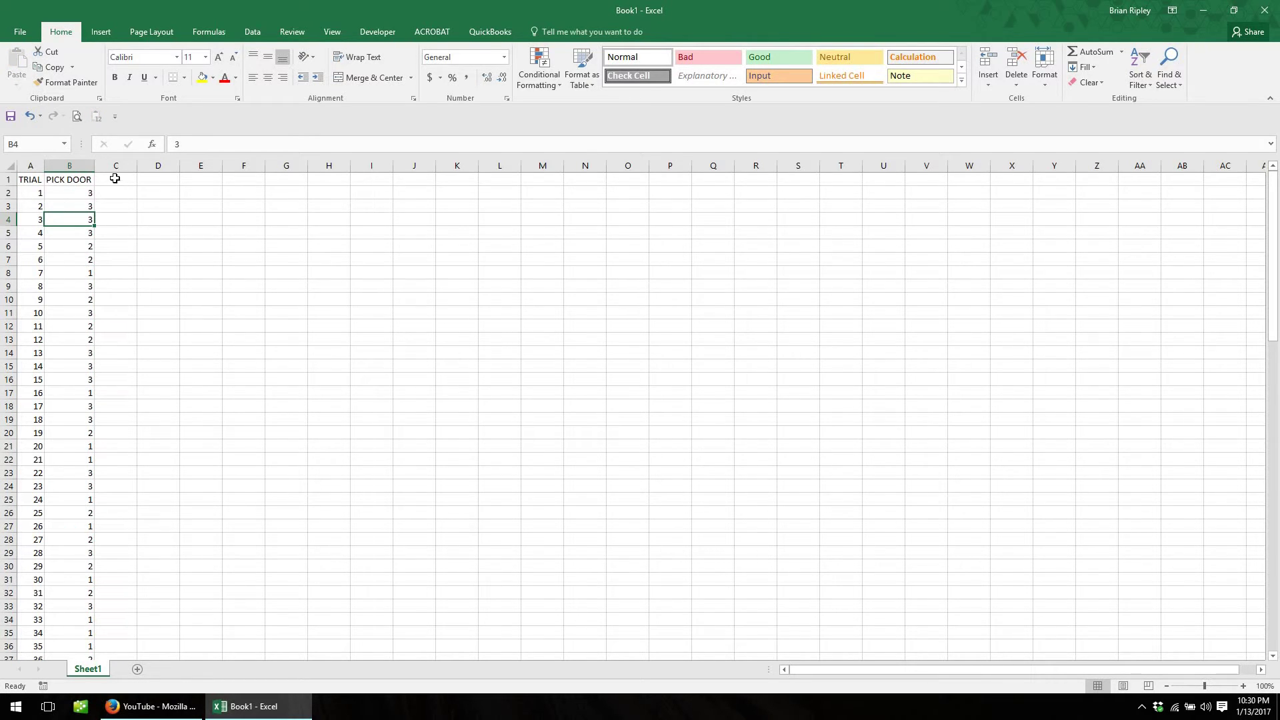
# - Enter the heading MONEY in C1
pyautogui.click(114, 178)
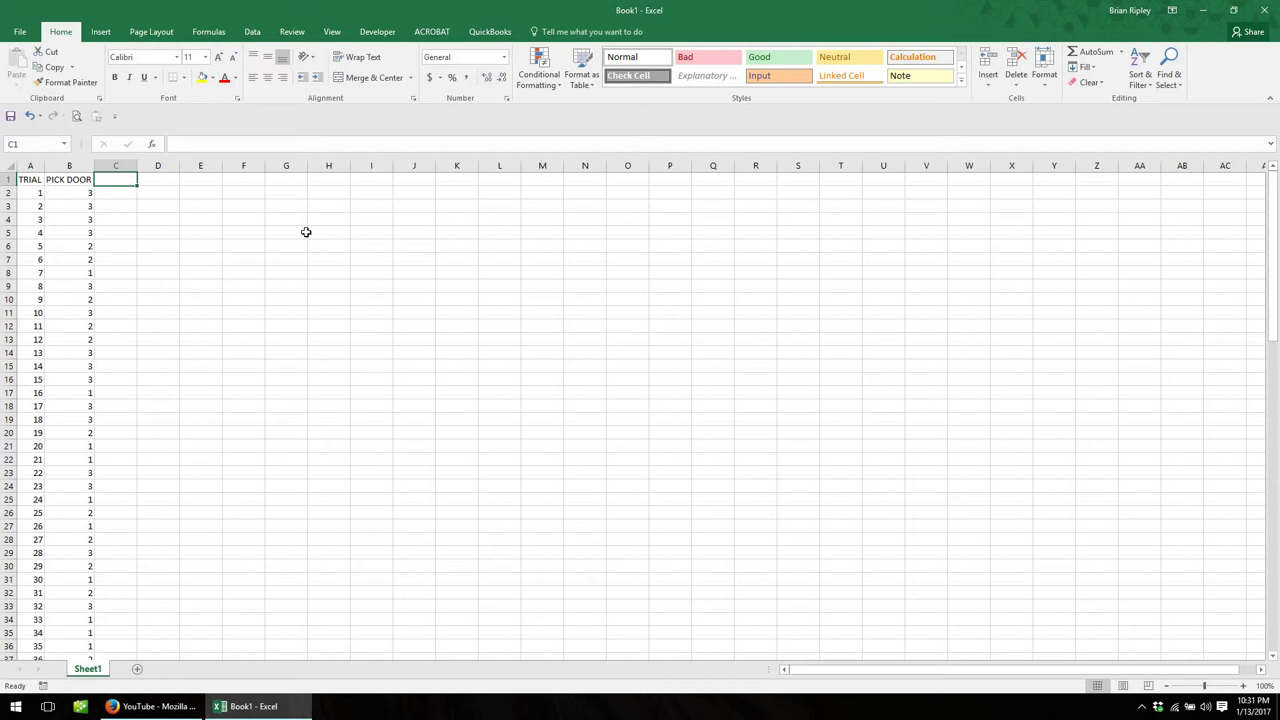
pyautogui.write('MONEY')
pyautogui.press('Return')
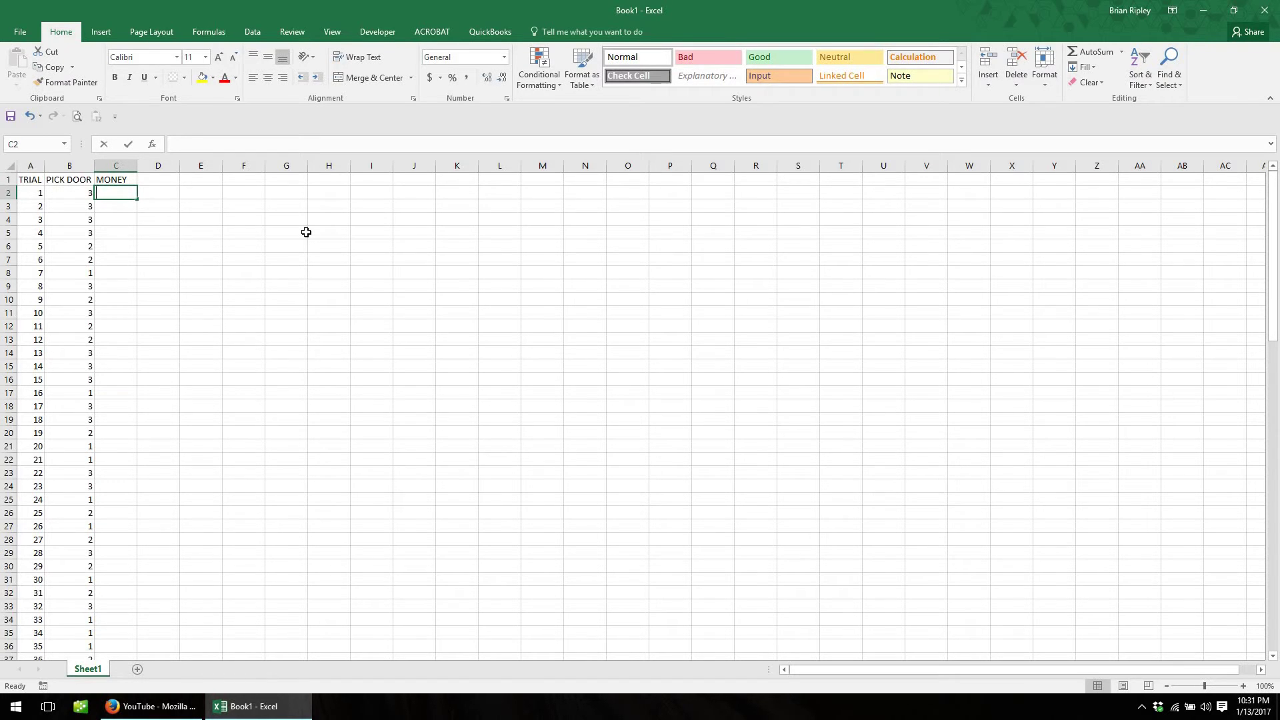
# - Enter =RANDBETWEEN(1,3) in C2 and fill it down the MONEY column for all trials
pyautogui.write('=randbe')
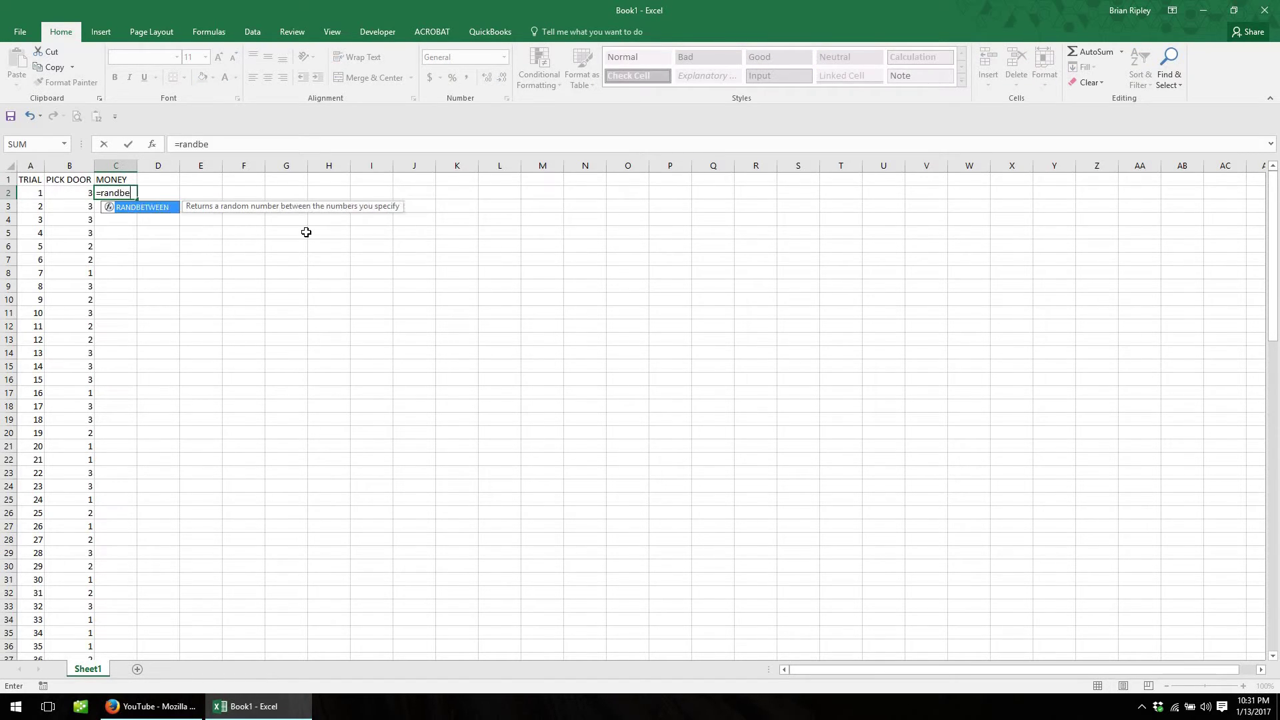
pyautogui.write('tween(1,')
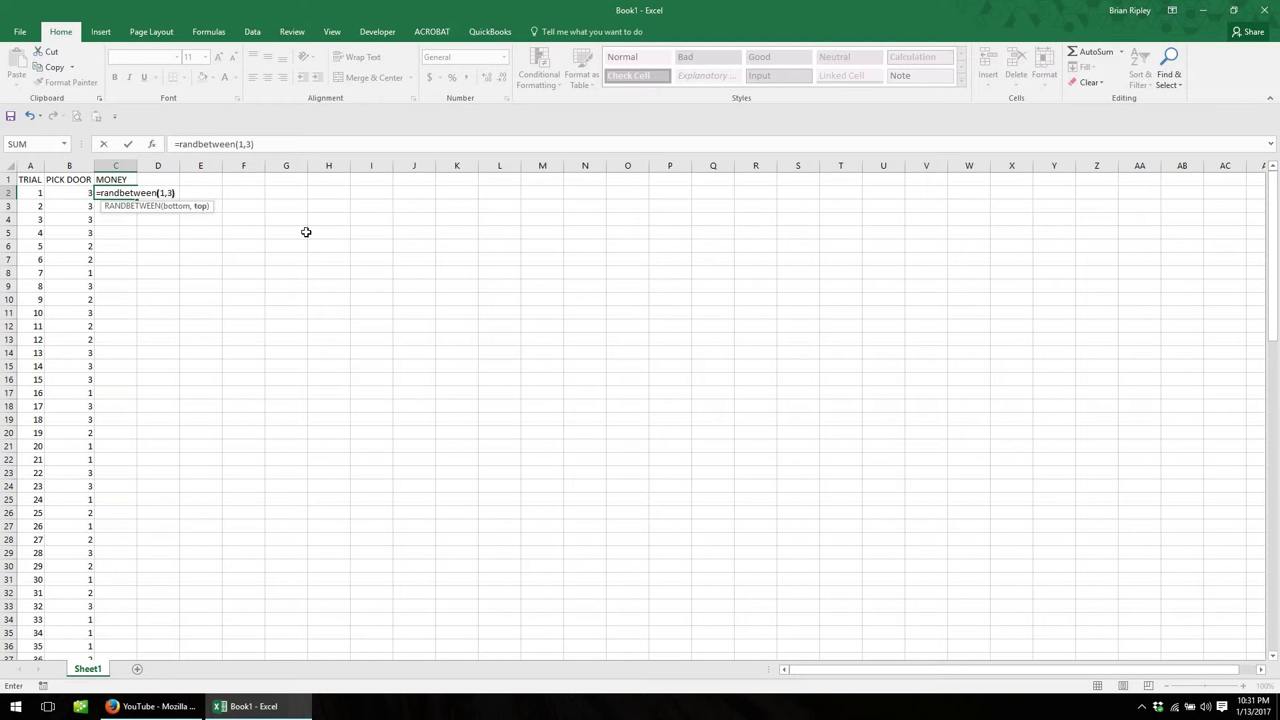
pyautogui.write('3)')
pyautogui.hotkey('ctrl', 'Return')
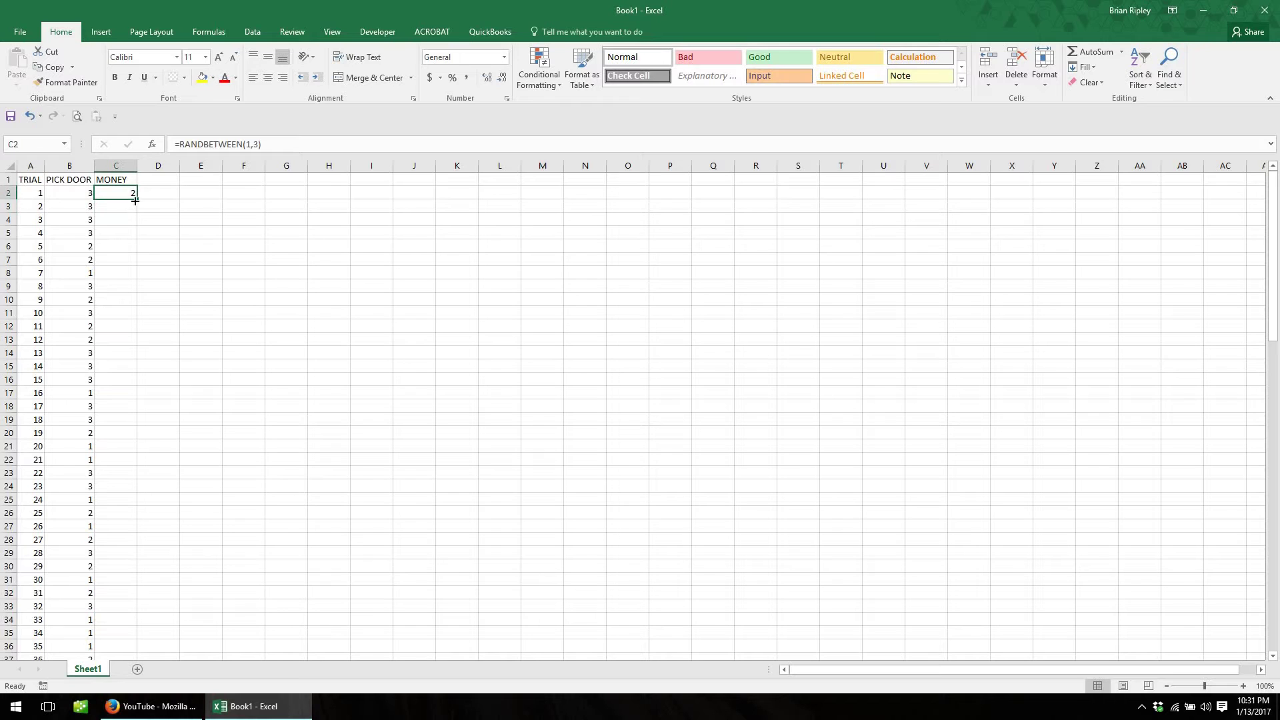
pyautogui.doubleClick(137, 198)
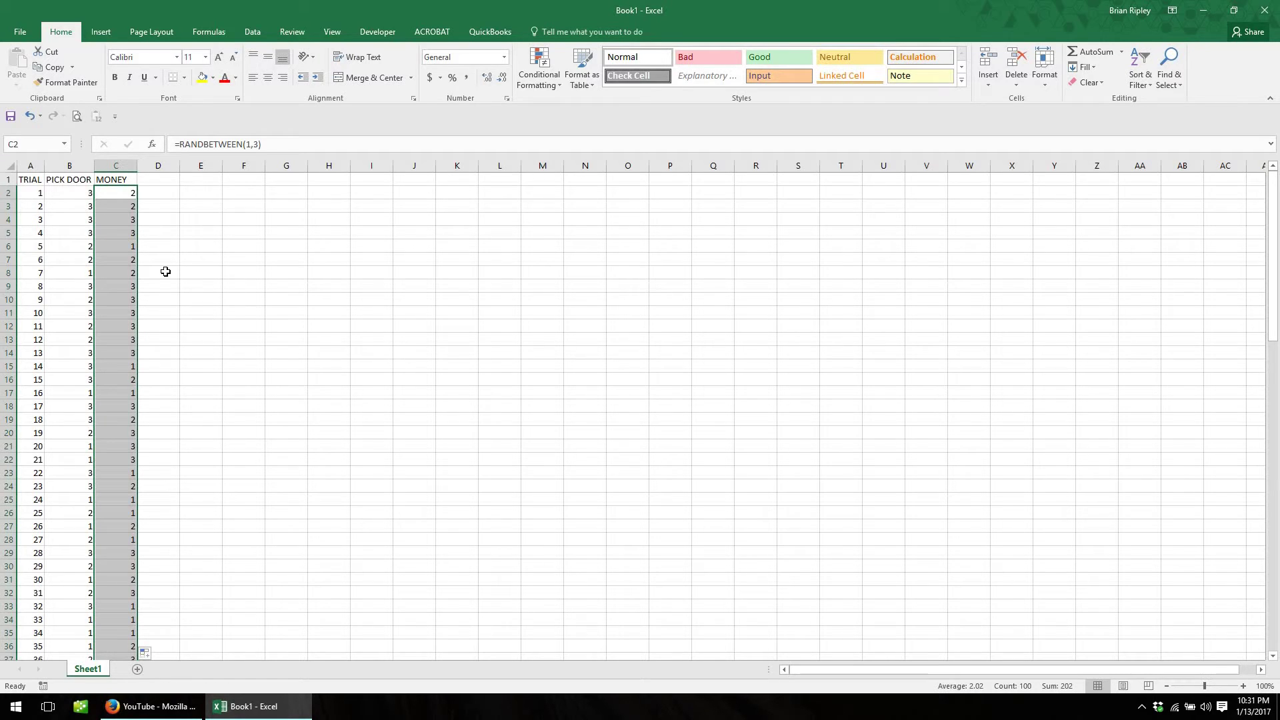
# - Replace the MONEY column's random formulas with static values and narrow column C to fit its heading
pyautogui.hotkey('ctrl', 'c')
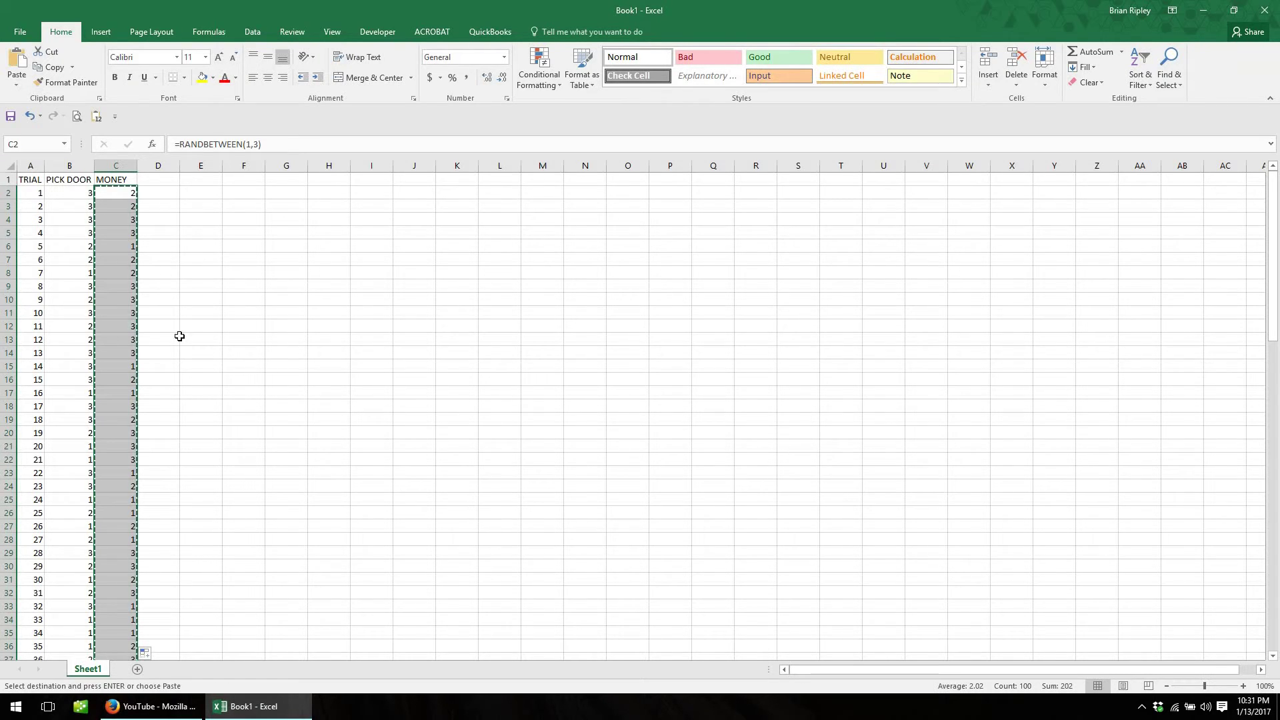
pyautogui.click(96, 117)
pyautogui.click(130, 220)
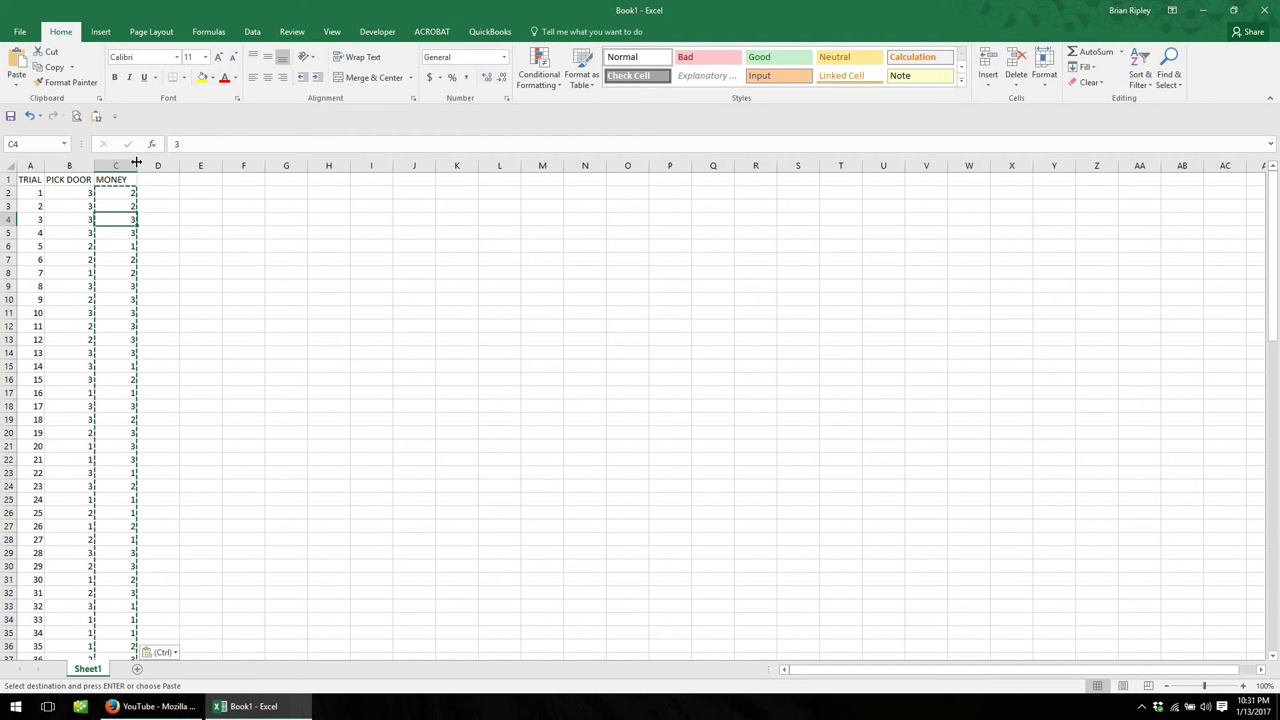
pyautogui.moveTo(134, 162); pyautogui.dragTo(125, 162)
# - Enter =IF(C2=B2,"WIN","") in D2 and fill it down column D for all 100 trials
pyautogui.click(186, 231)
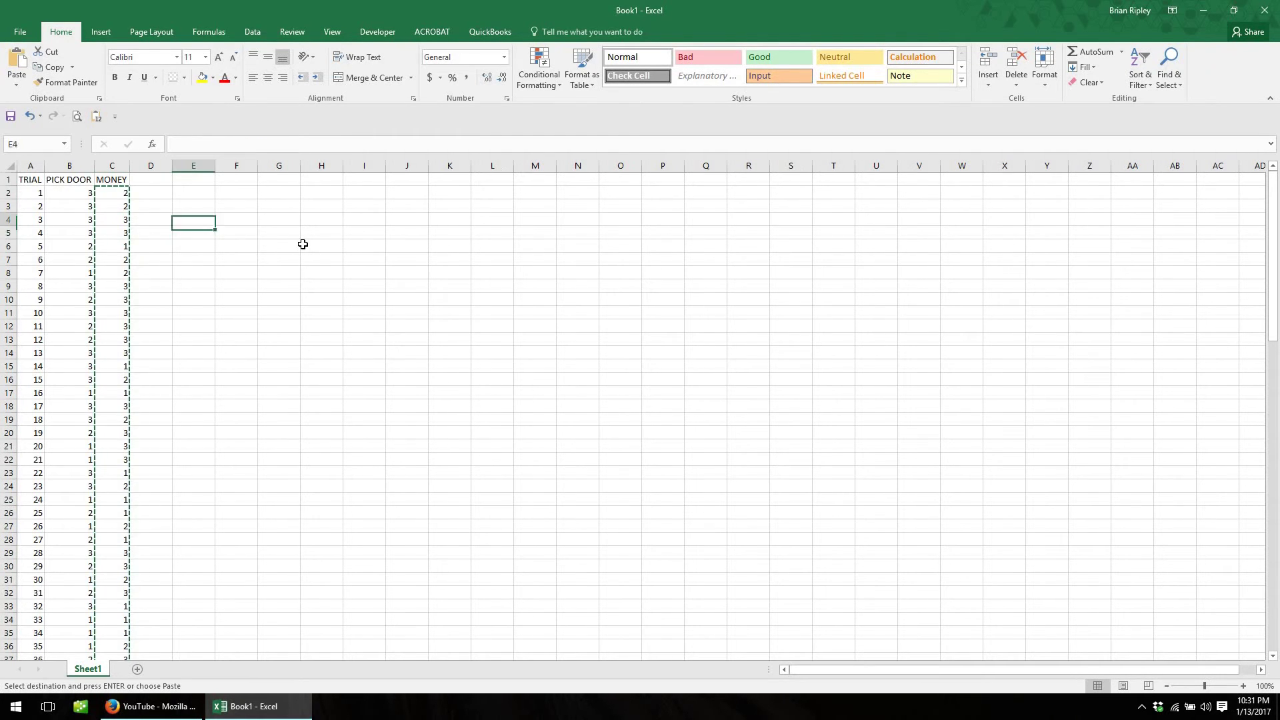
pyautogui.press('Left')
pyautogui.press('Up')
pyautogui.press('Up')
pyautogui.press('Up')
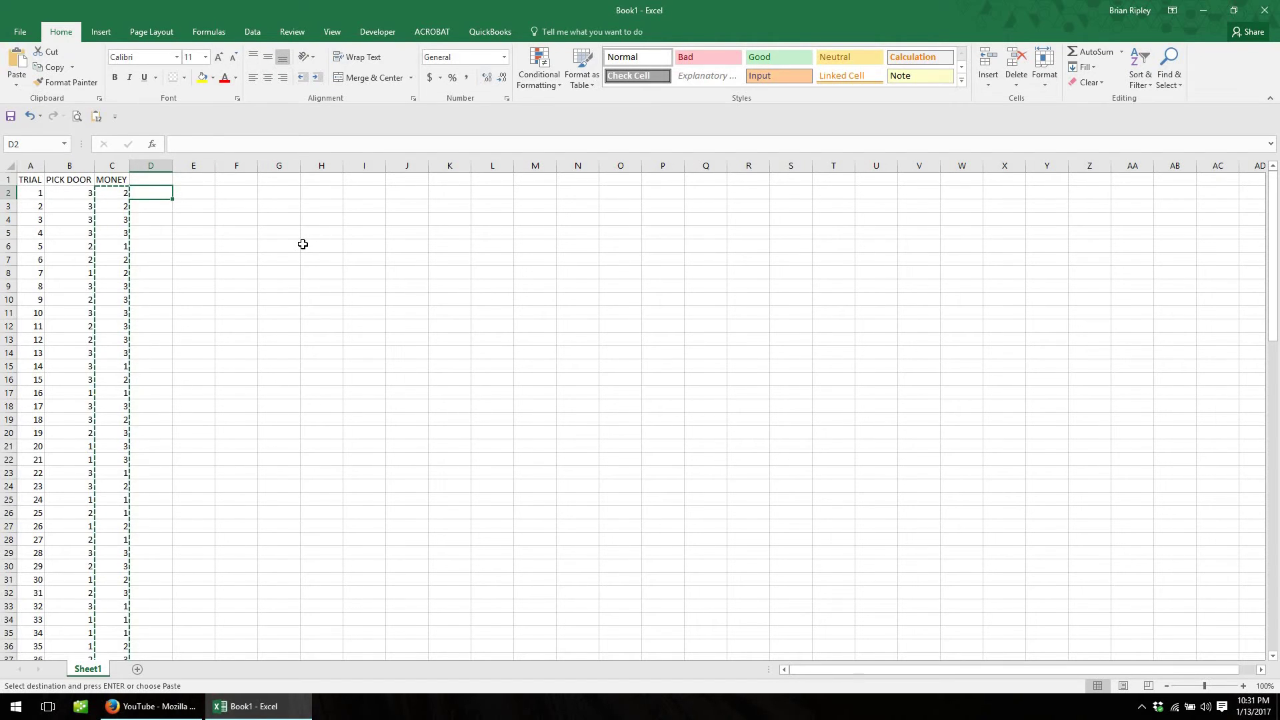
pyautogui.write('=if(')
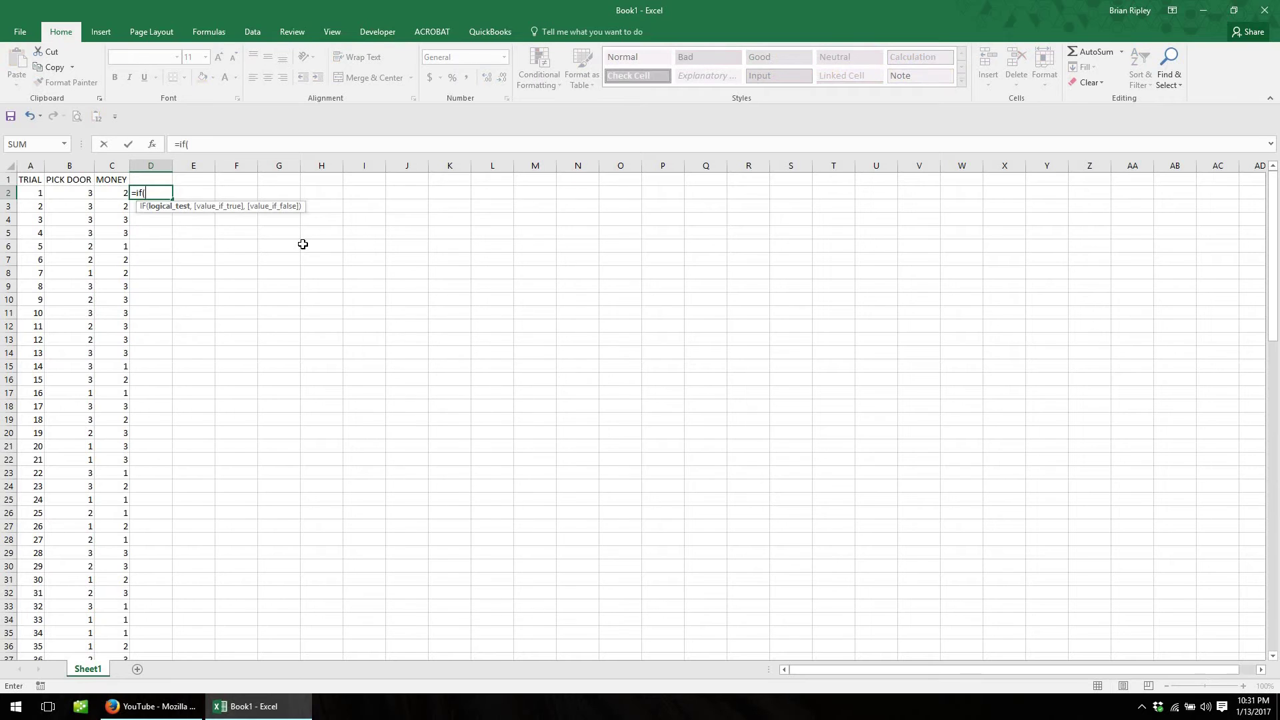
pyautogui.press('Left')
pyautogui.write('=')
pyautogui.press('Left')
pyautogui.press('Left')
pyautogui.write(',')
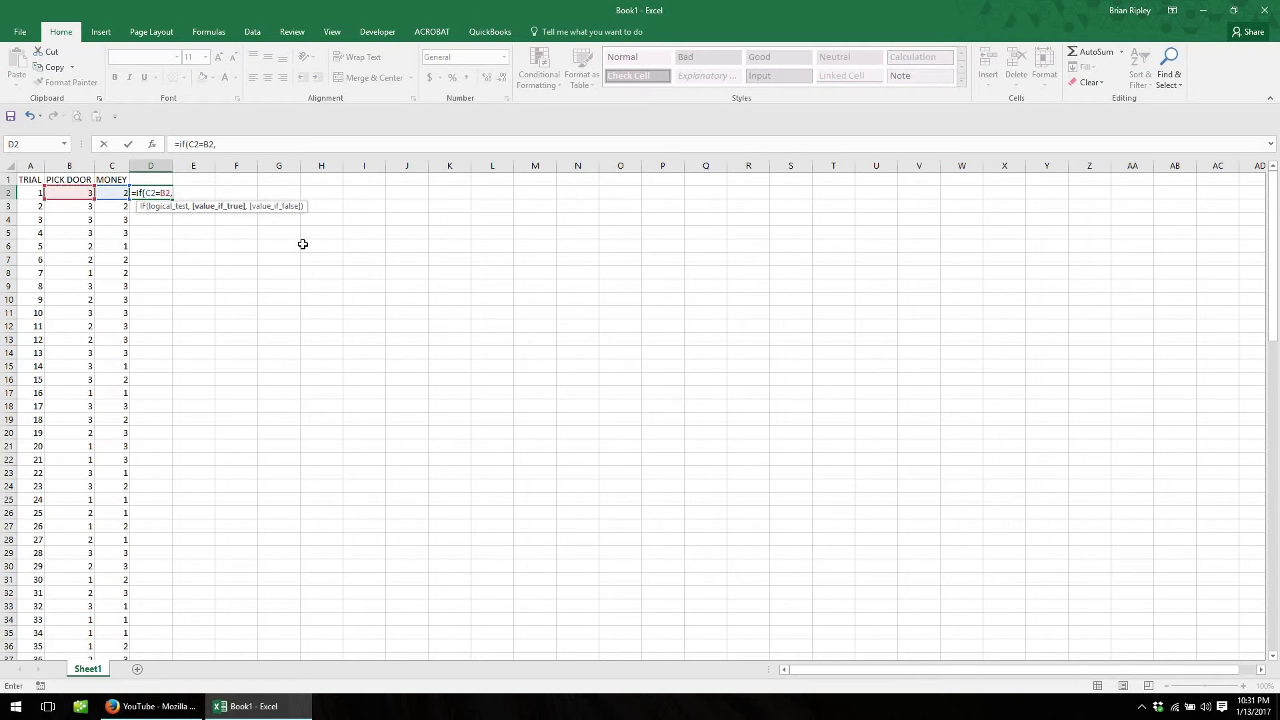
pyautogui.write('"WIN",')
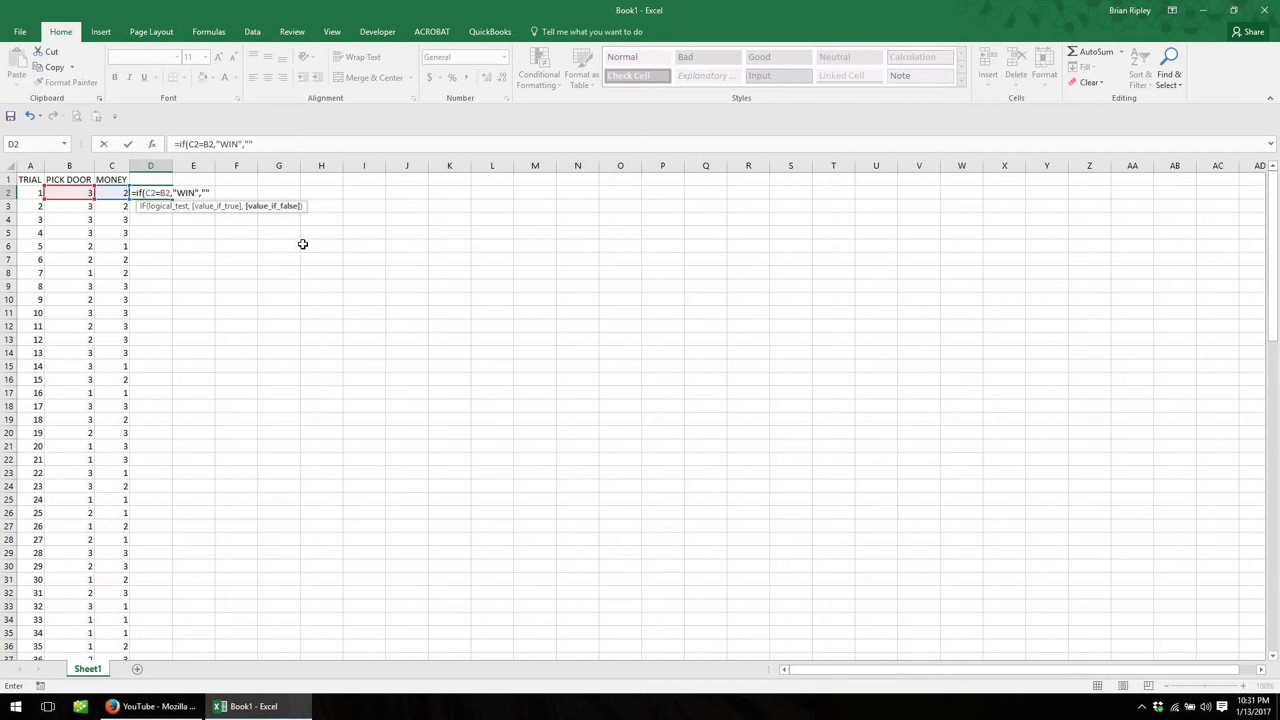
pyautogui.press('Return')
pyautogui.press('Up')
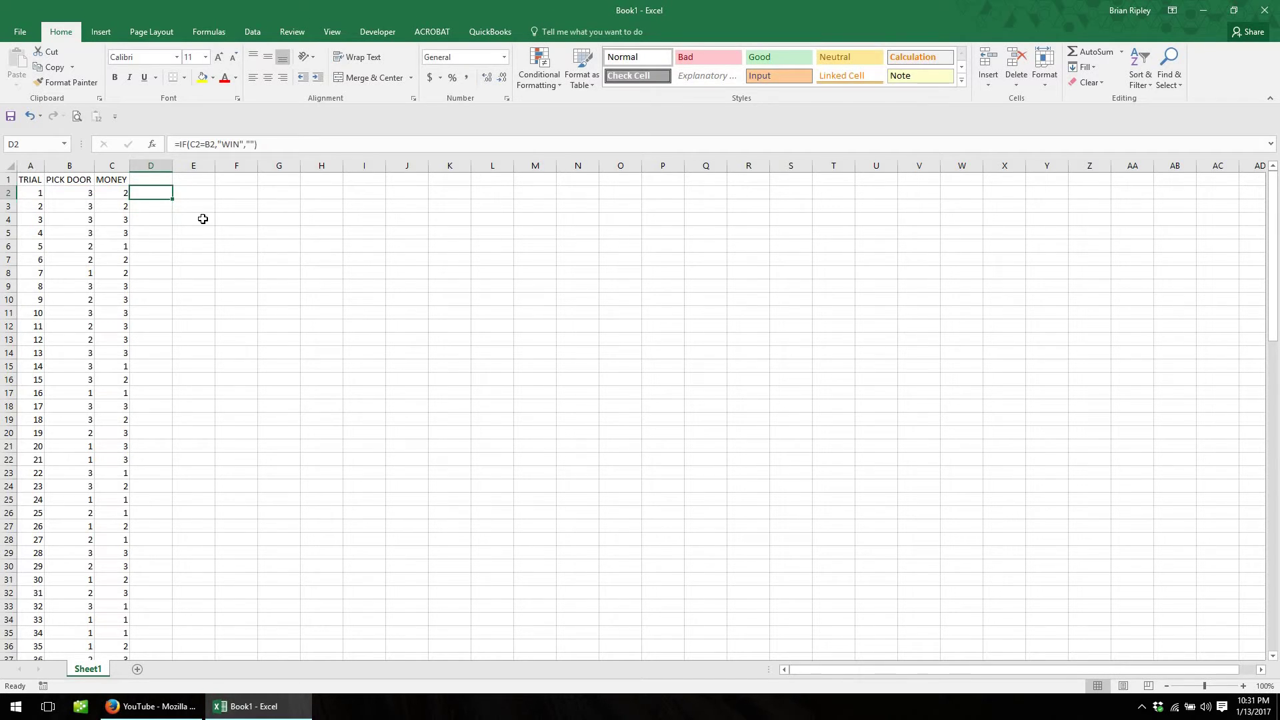
pyautogui.doubleClick(172, 201)
pyautogui.scroll(-15, 189, 420)
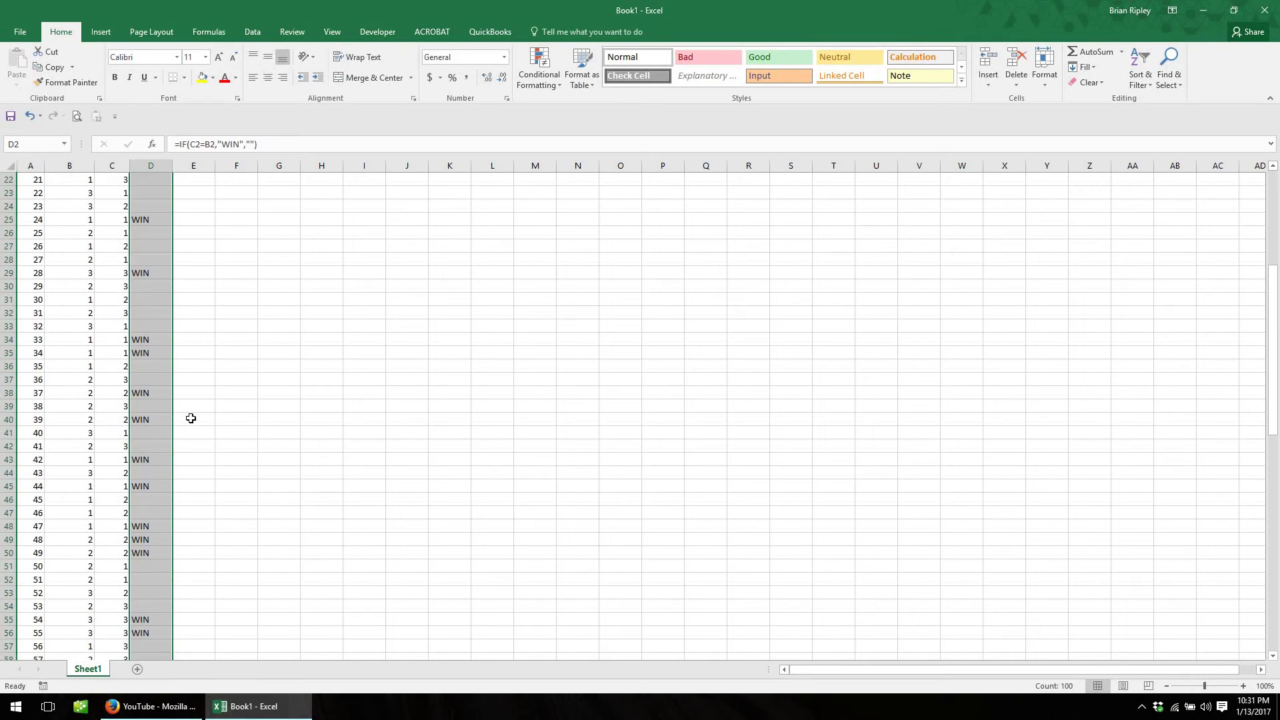
pyautogui.scroll(-14, 190, 423)
pyautogui.click(136, 368)
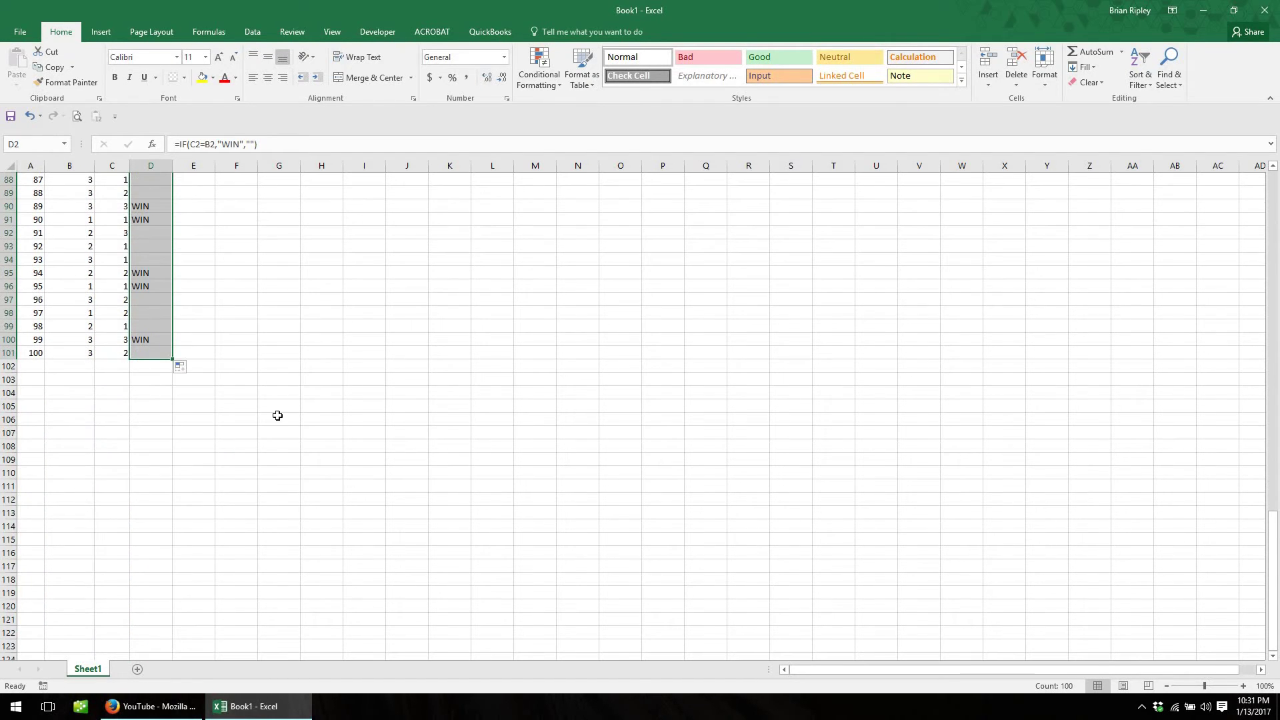
pyautogui.write('=')
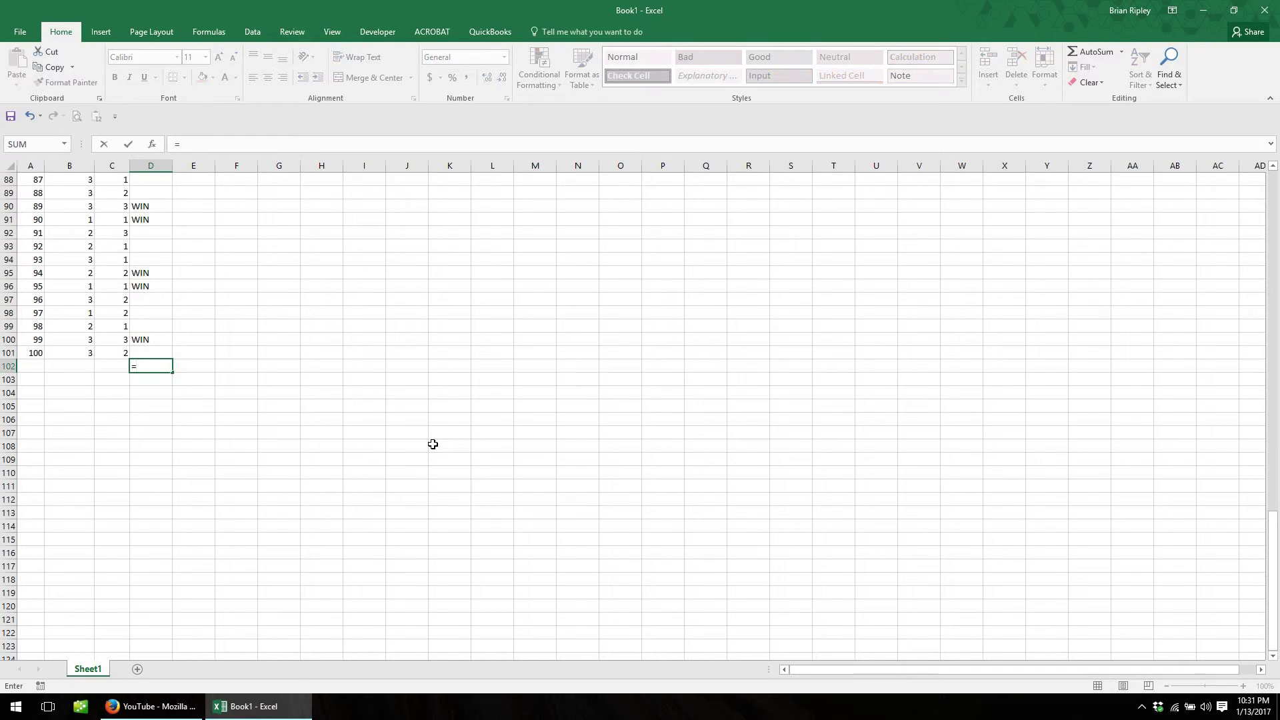
pyautogui.press('Escape')
pyautogui.press('Up')
pyautogui.hotkey('ctrl', 'shift', 'Up')
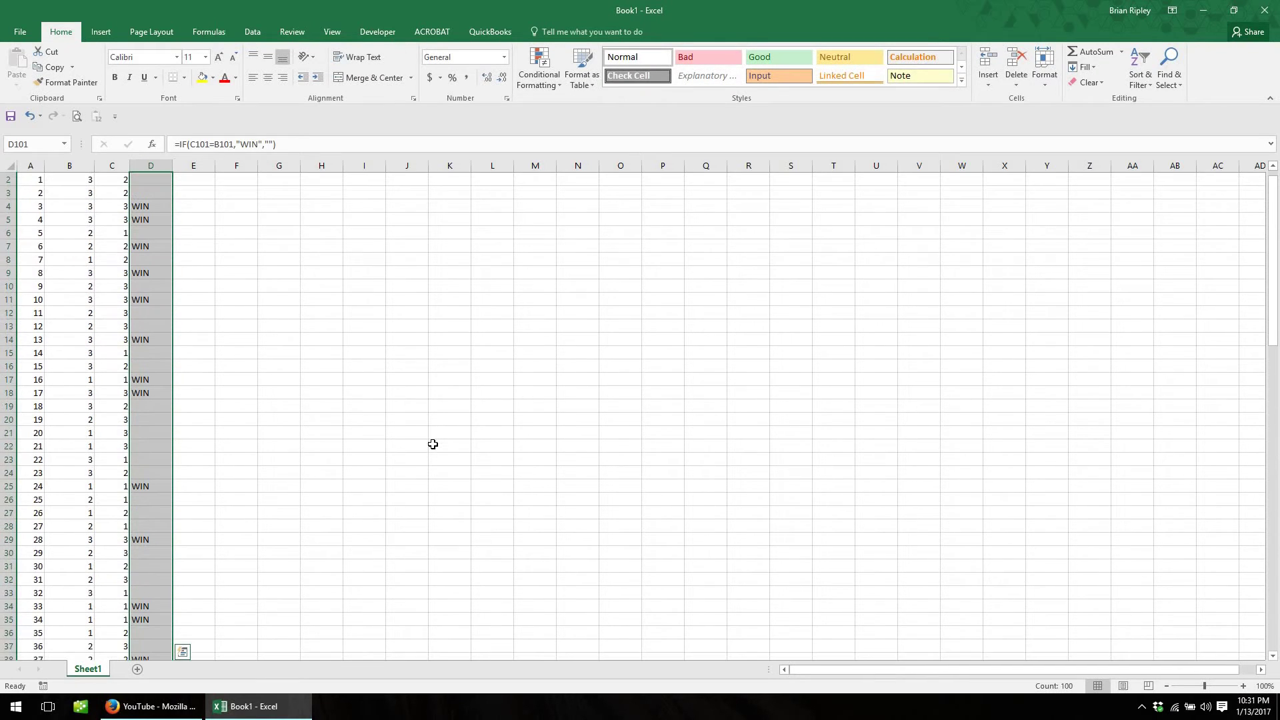
pyautogui.scroll(1, 431, 443)
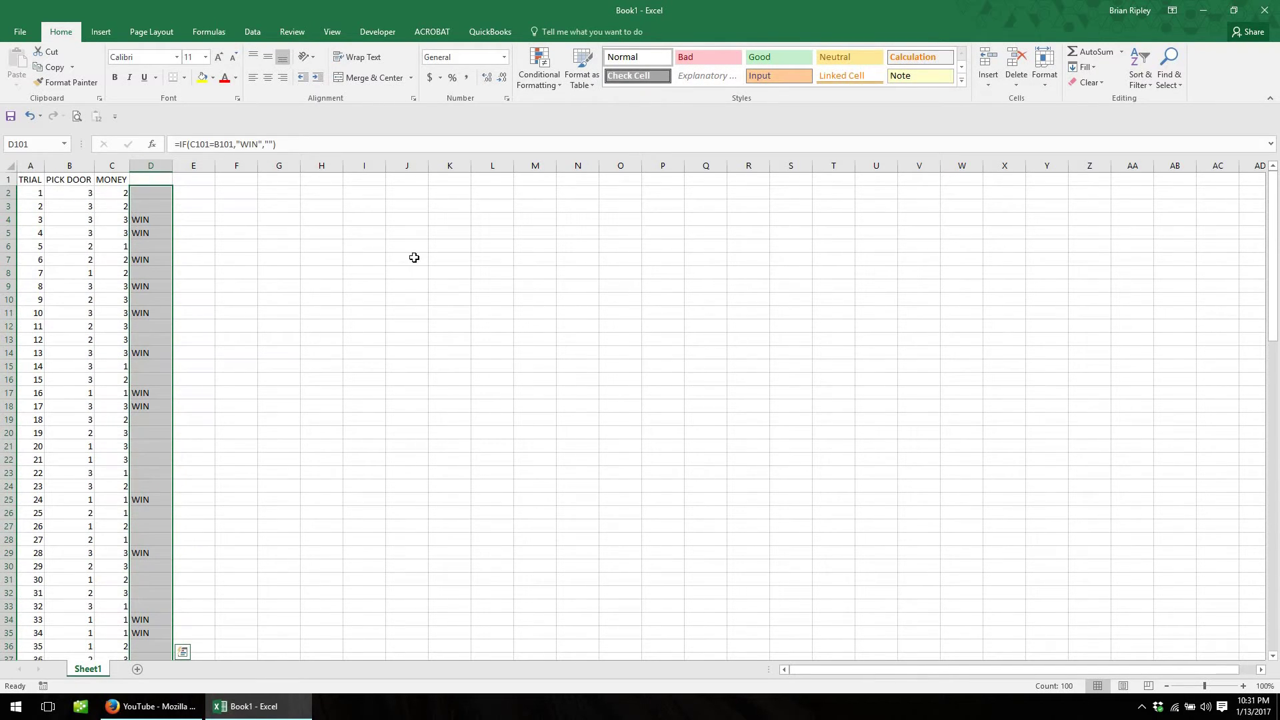
# - Enter =COUNTA(D2:D101) in D102, below the last trial, to count the entries in column D
pyautogui.scroll(-20, 279, 372)
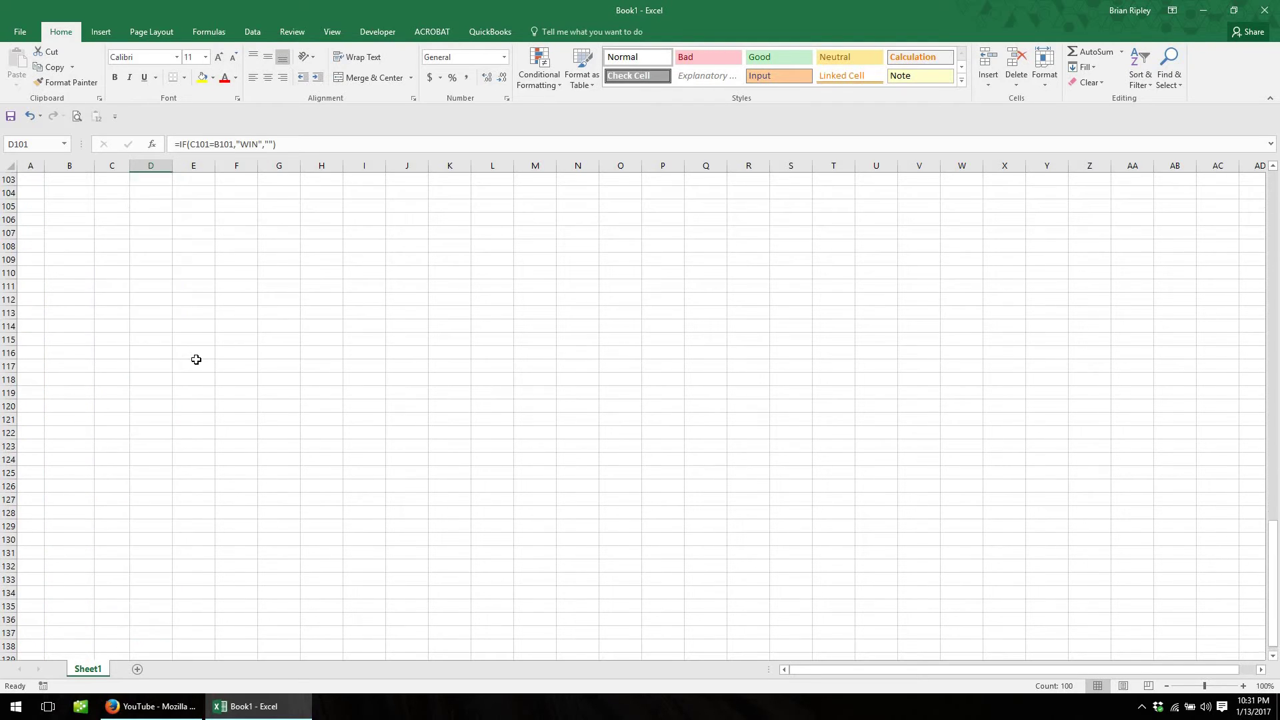
pyautogui.scroll(6, 161, 367)
pyautogui.click(161, 368)
pyautogui.write('=')
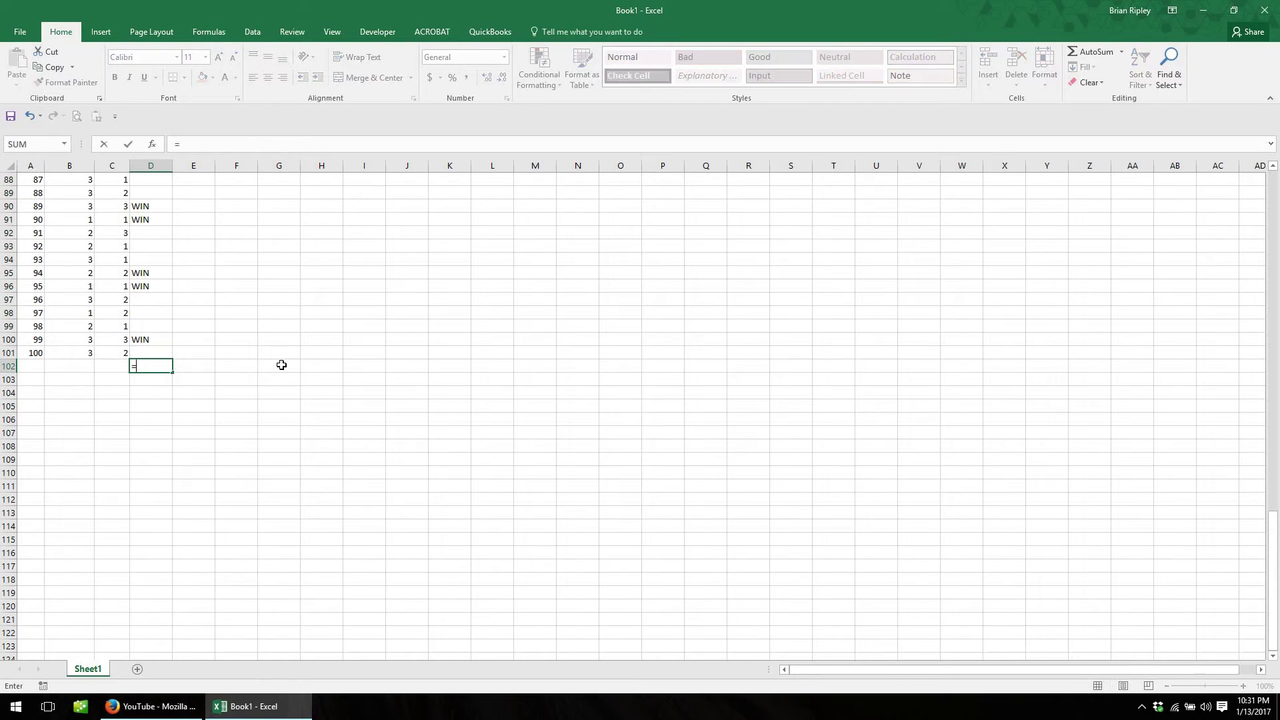
pyautogui.write('counta(')
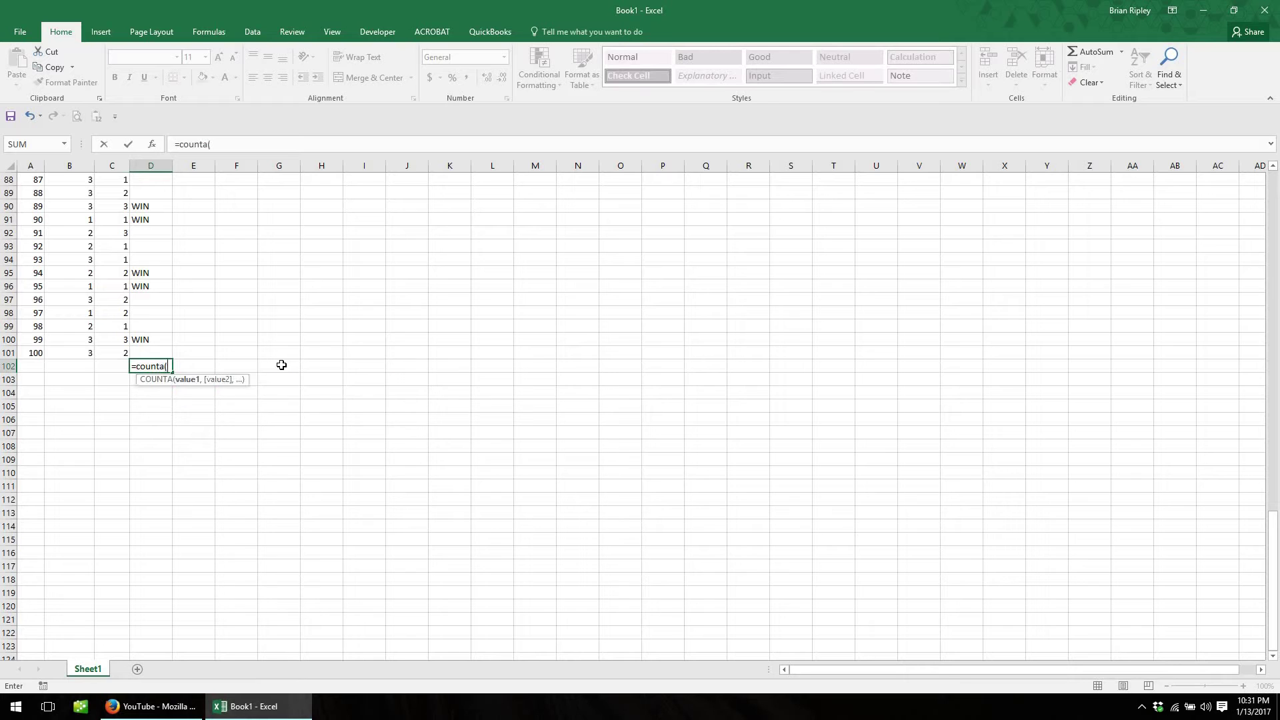
pyautogui.press('Up')
pyautogui.hotkey('ctrl', 'shift', 'Up')
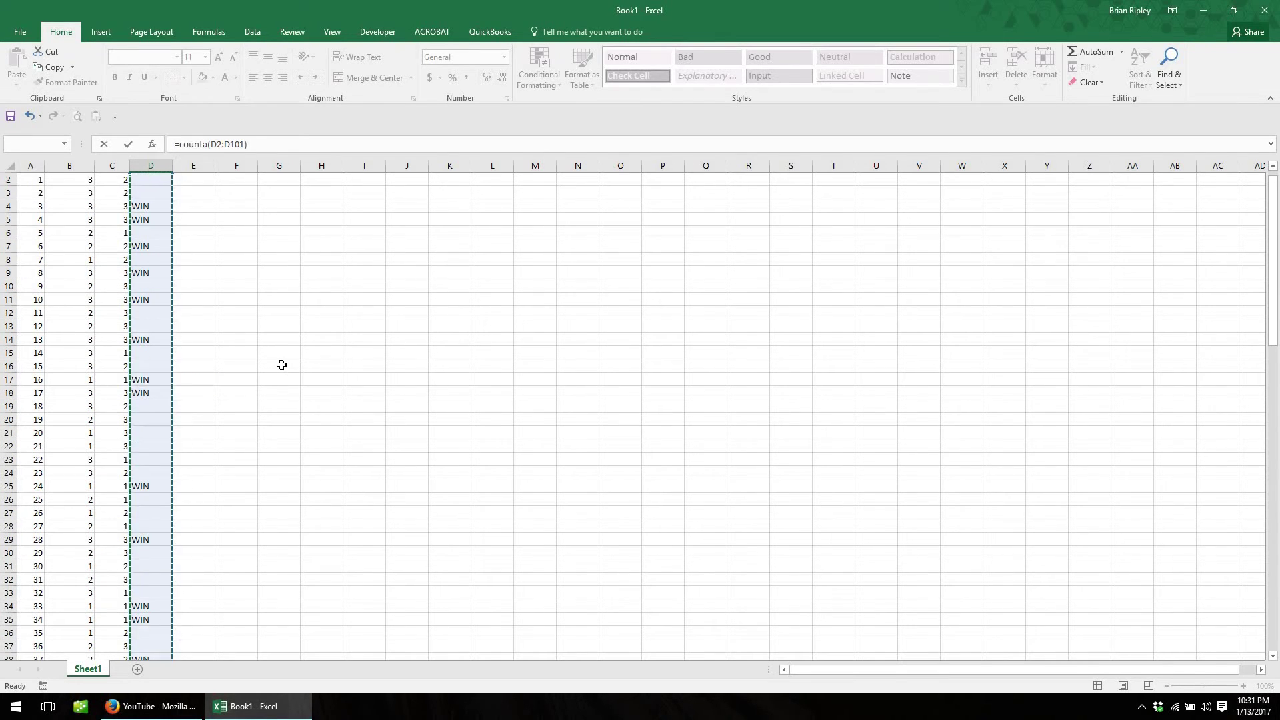
pyautogui.press('Return')
pyautogui.scroll(-2, 281, 393)
pyautogui.scroll(1, 163, 584)
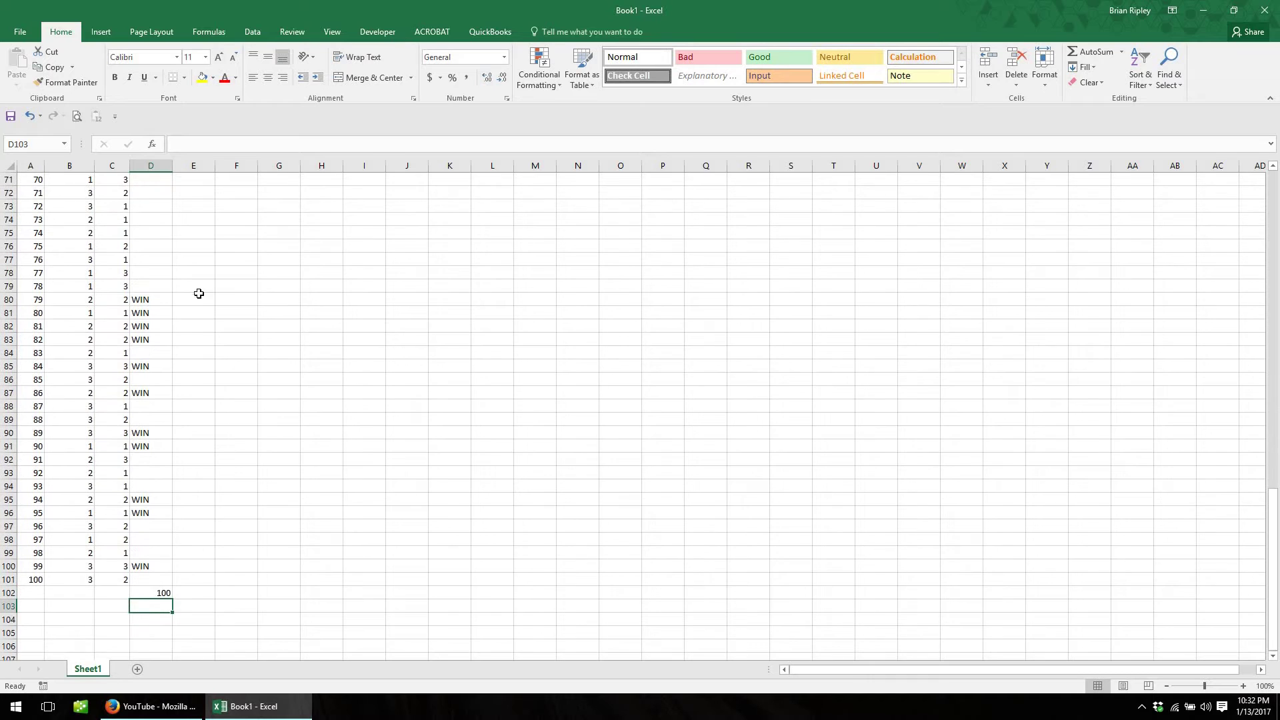
# - Replace the formula in D102 with =COUNTIF(D2:D101,"WIN") so that only the winning trials are counted
pyautogui.press('Up')
pyautogui.press('F2')
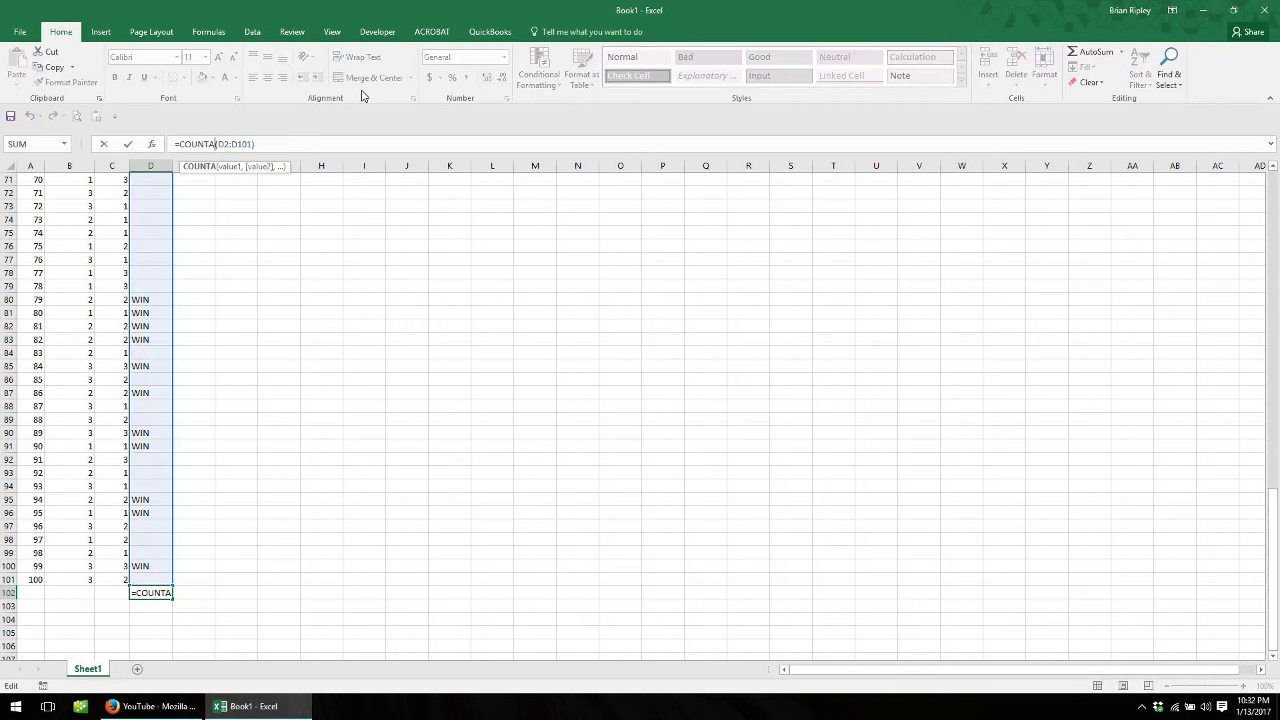
pyautogui.press('Left')
pyautogui.press('Left')
pyautogui.press('Left')
pyautogui.press('Left')
pyautogui.press('Left')
pyautogui.press('Left')
pyautogui.press('Left')
pyautogui.press('Left')
pyautogui.press('Left')
pyautogui.press('BackSpace')
pyautogui.press('Delete')
pyautogui.press('Delete')
pyautogui.press('Delete')
pyautogui.press('Delete')
pyautogui.press('Delete')
pyautogui.press('Delete')
pyautogui.press('Delete')
pyautogui.press('Delete')
pyautogui.press('Delete')
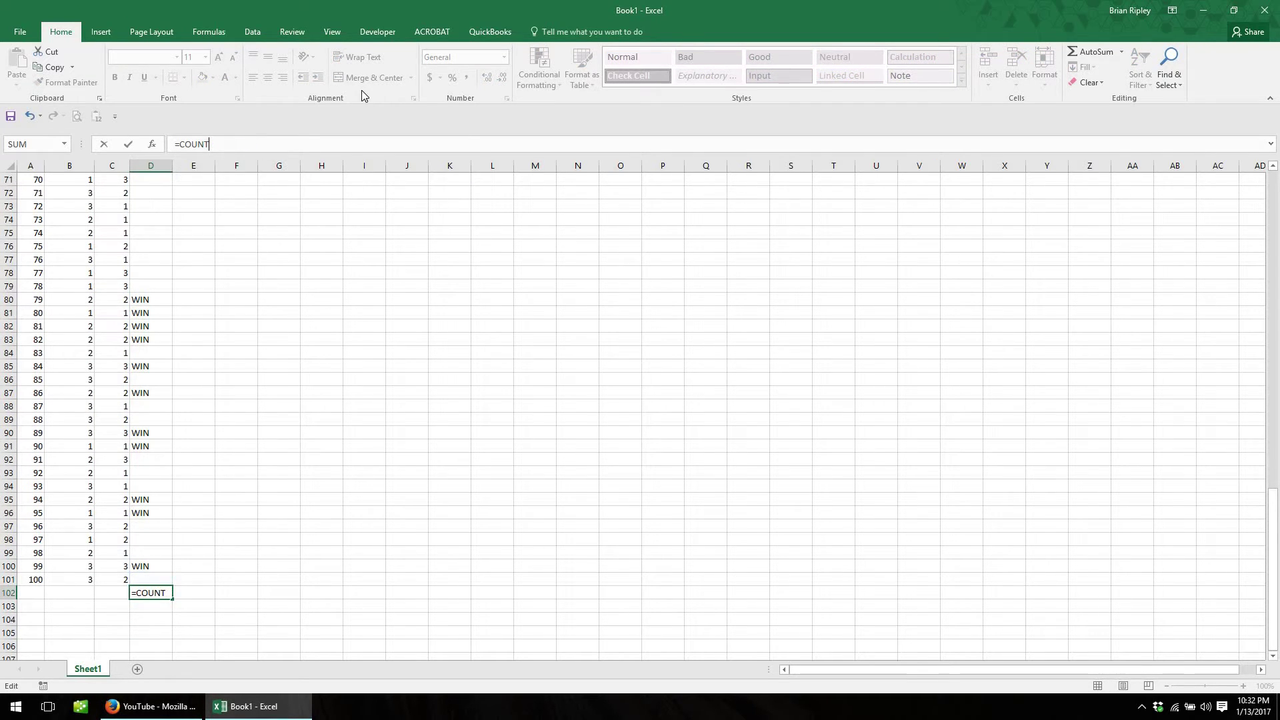
pyautogui.write('if(')
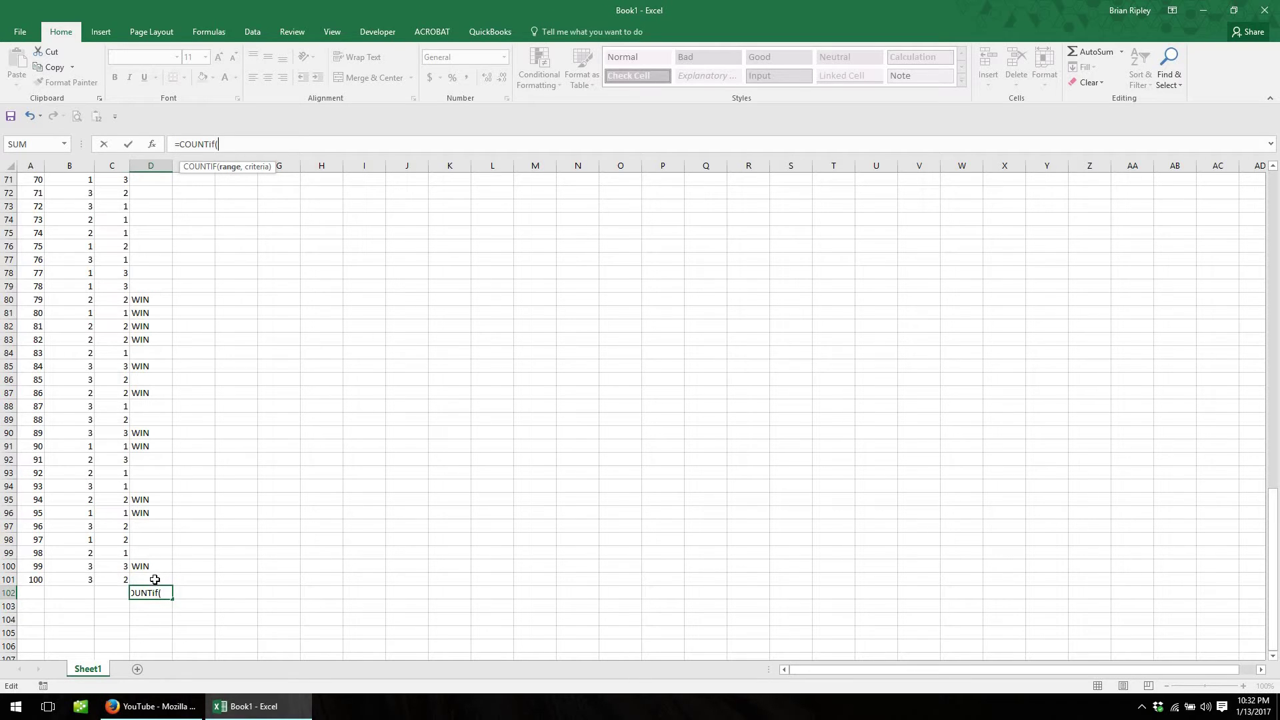
pyautogui.moveTo(154, 579); pyautogui.dragTo(154, 190)
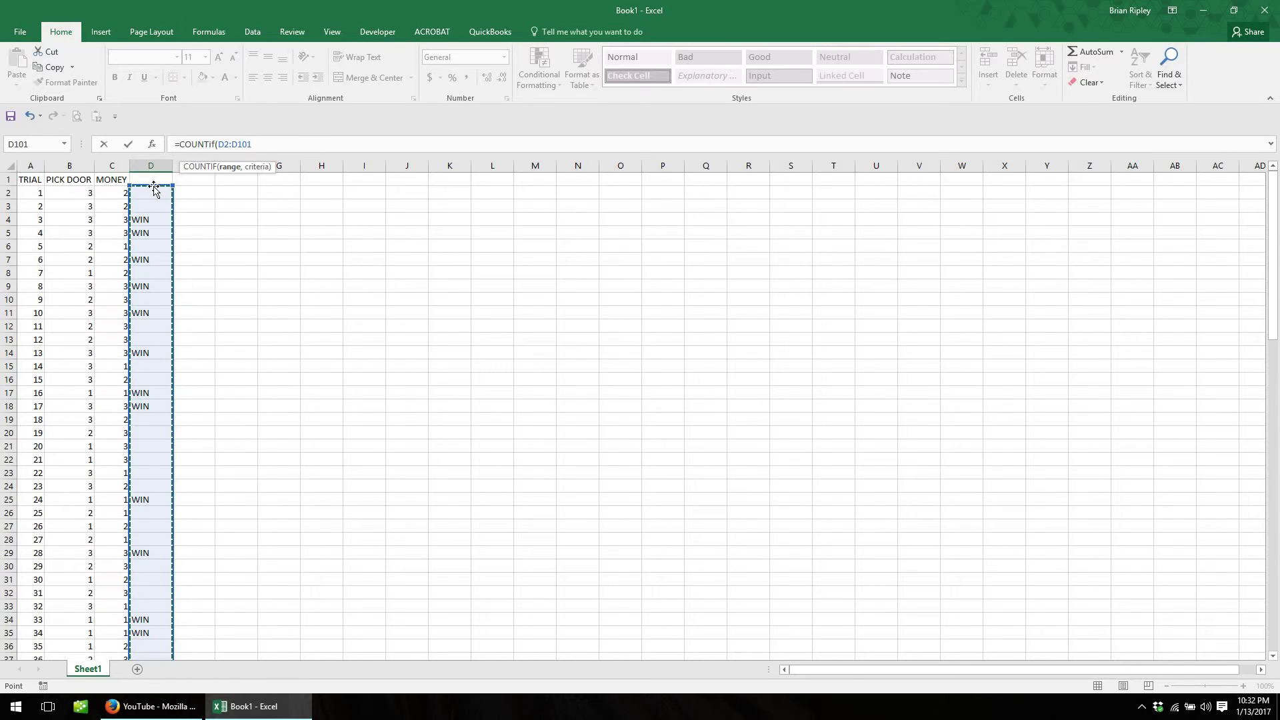
pyautogui.write(',"WIN')
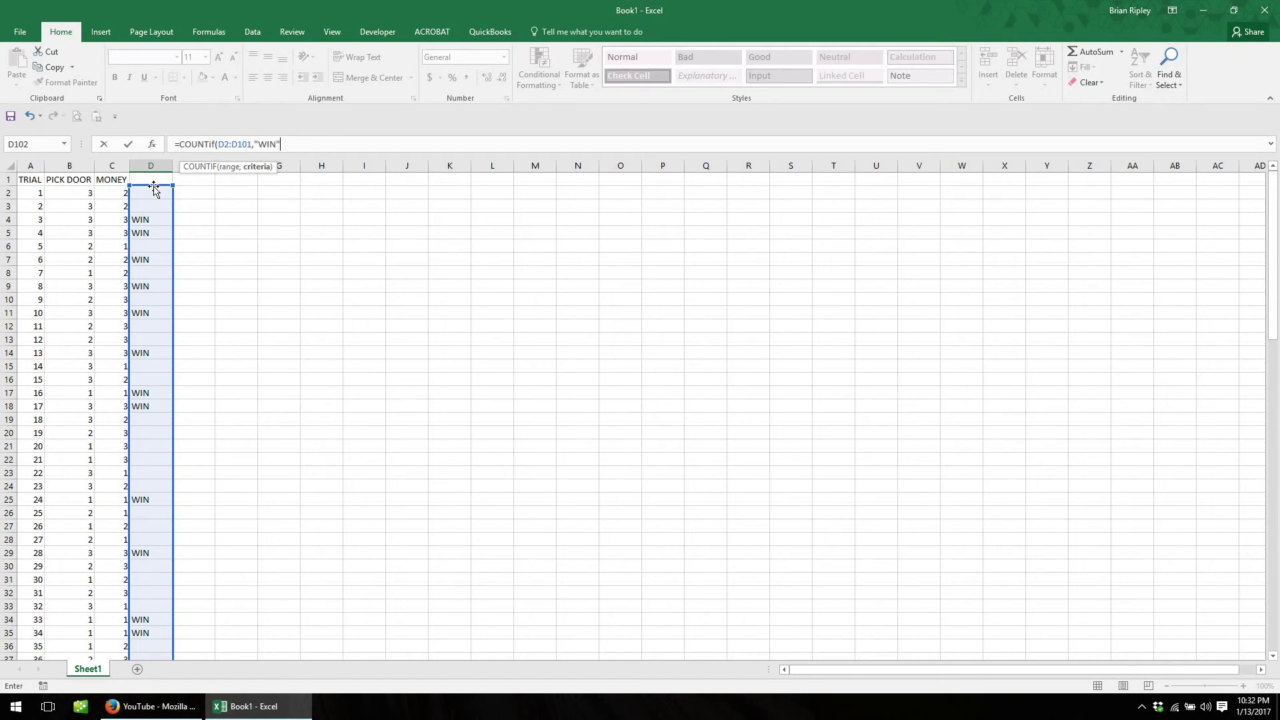
pyautogui.press('Return')
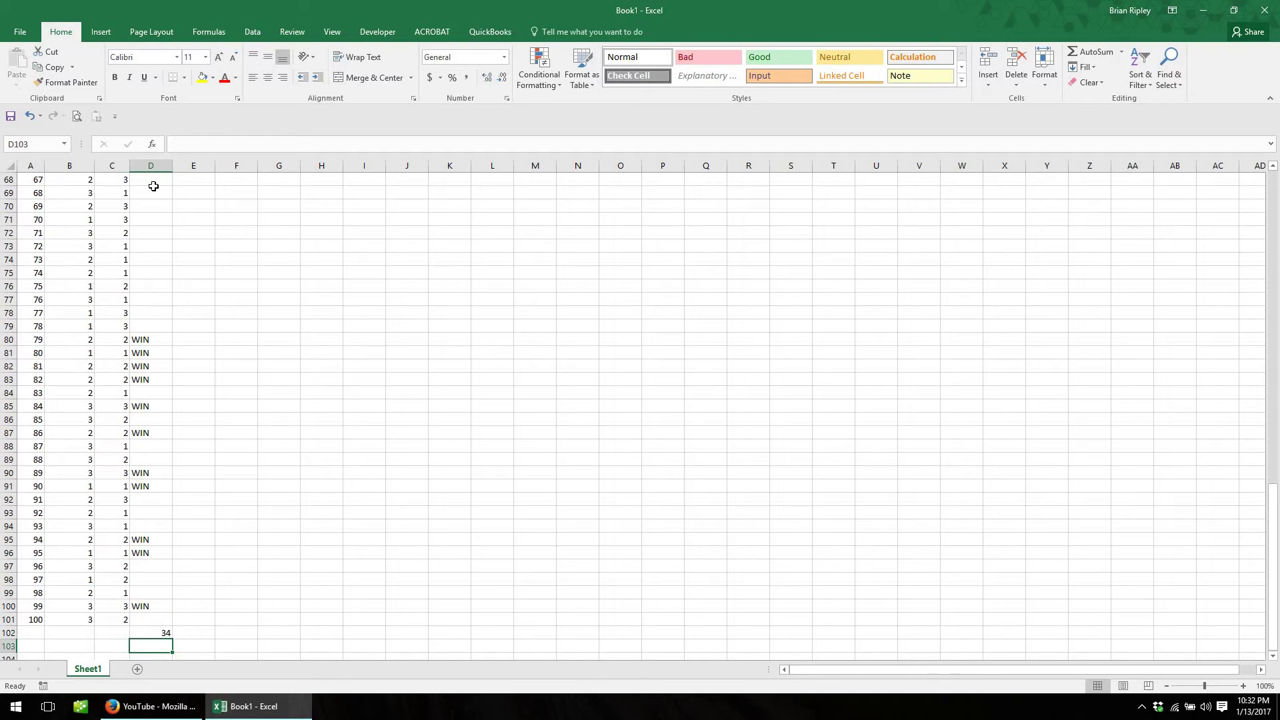
# - Try formatting the win count in D102 as a percentage, and undo that format
pyautogui.press('Up')
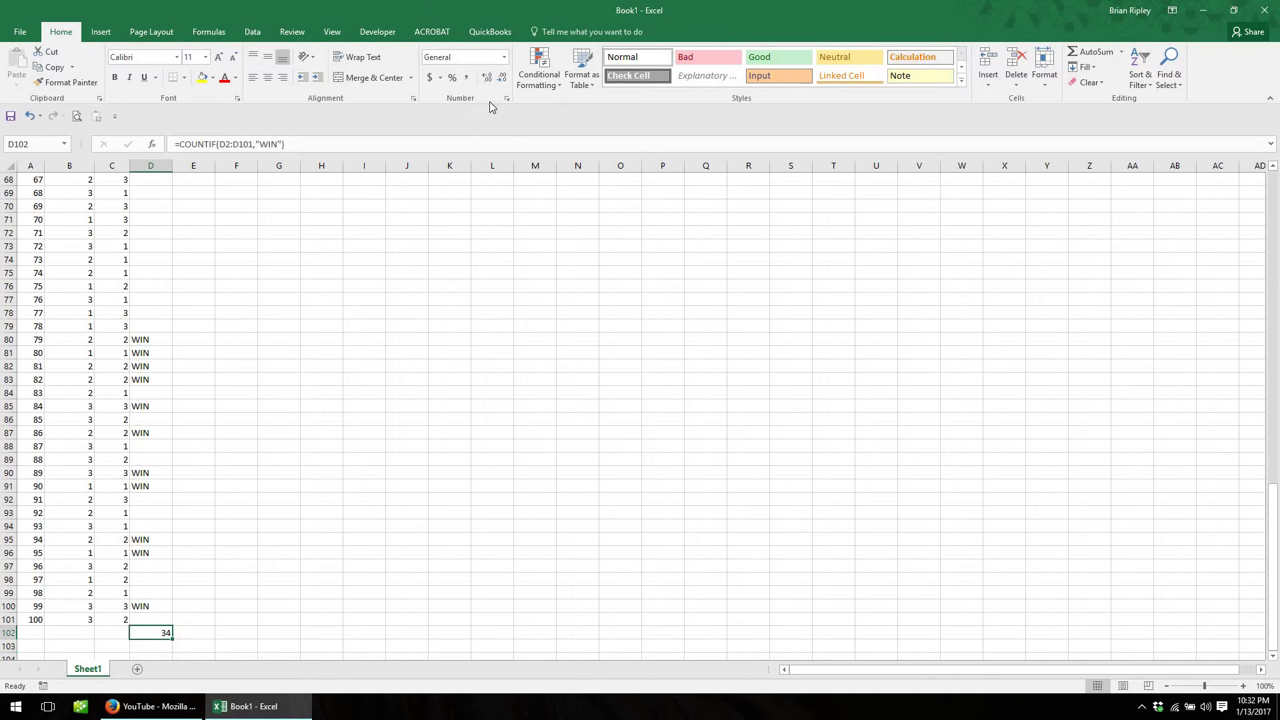
pyautogui.click(452, 80)
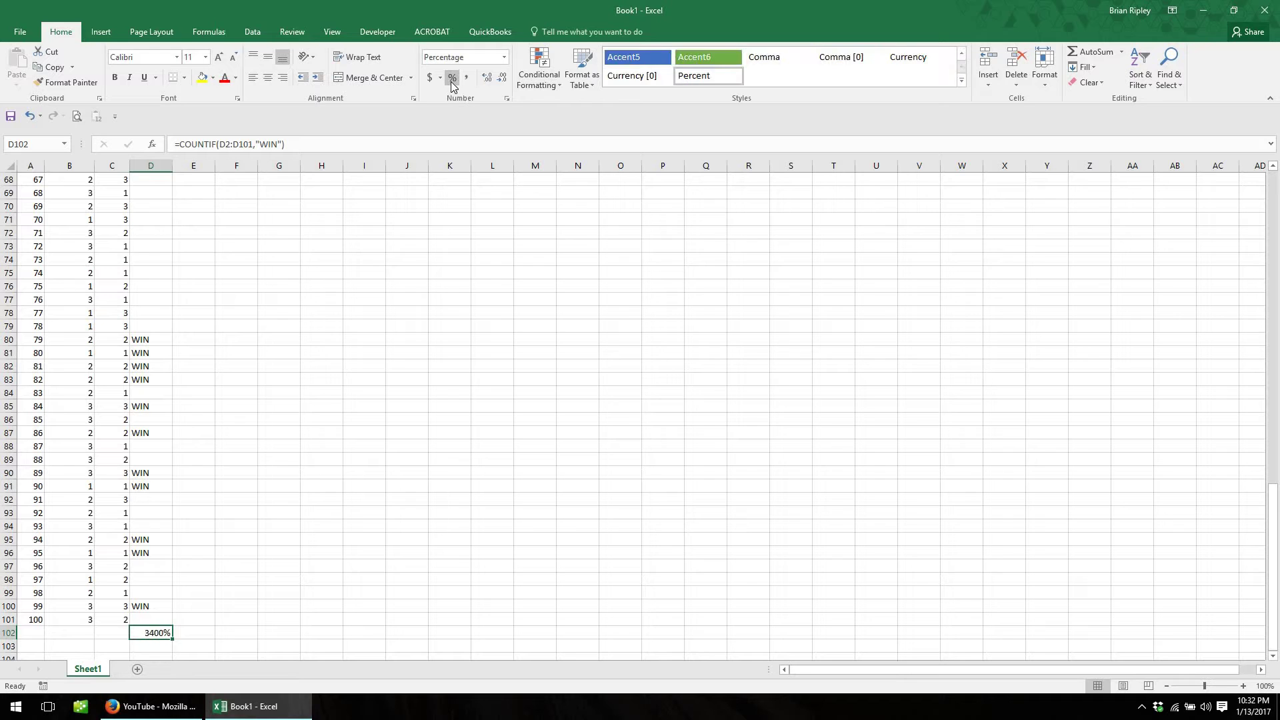
pyautogui.click(29, 117)
pyautogui.scroll(4, 200, 298)
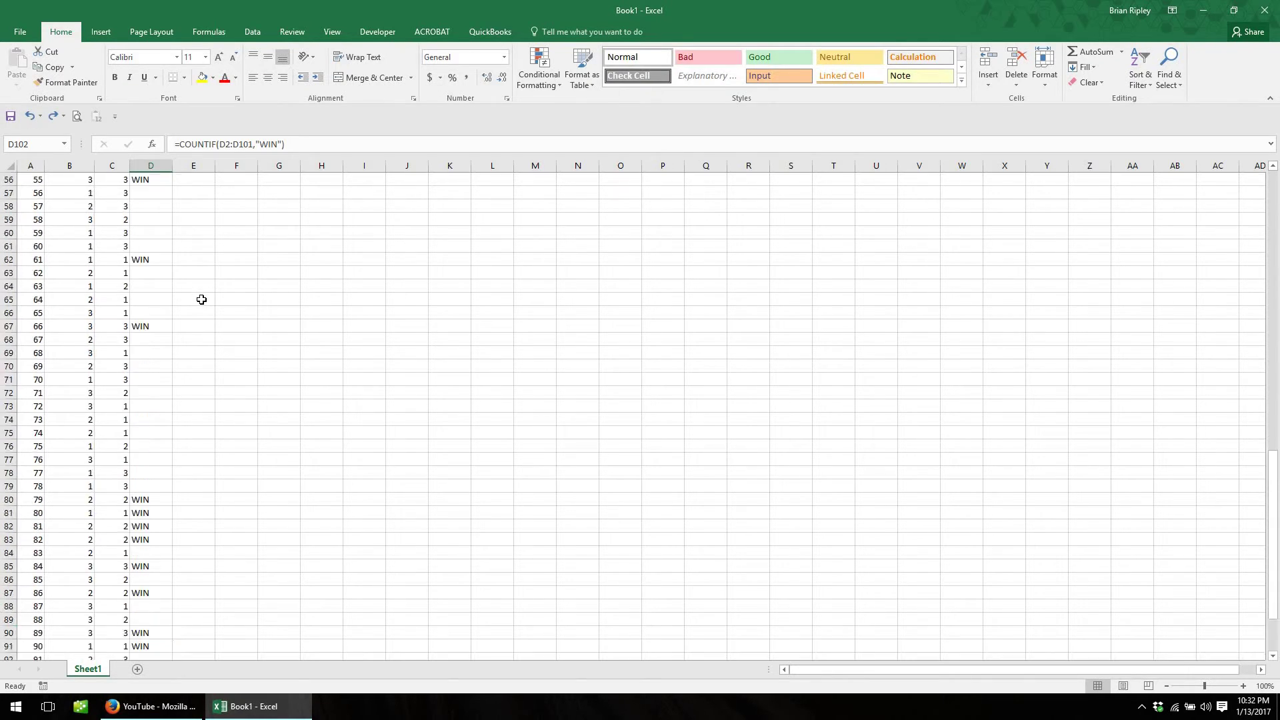
pyautogui.scroll(3, 201, 299)
pyautogui.scroll(-13, 214, 343)
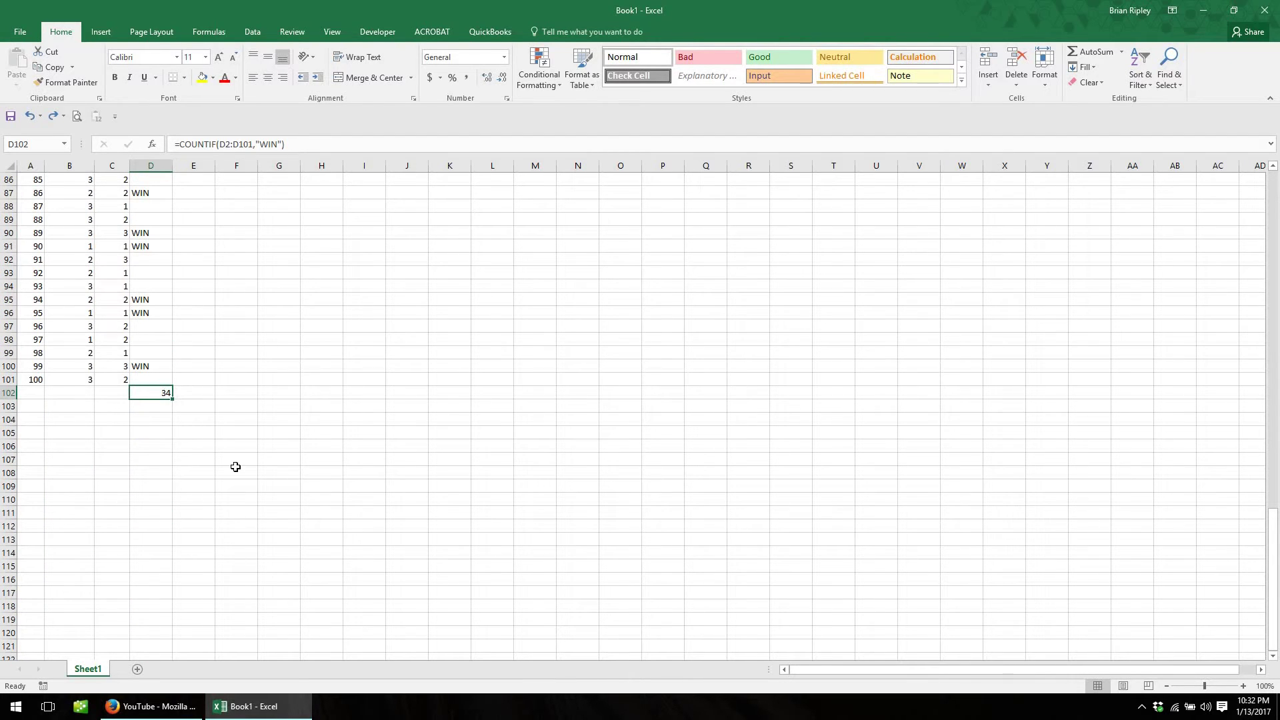
# - Delete the win count in D102 and remove all the WIN formulas from column D
pyautogui.press('Delete')
pyautogui.scroll(20, 236, 469)
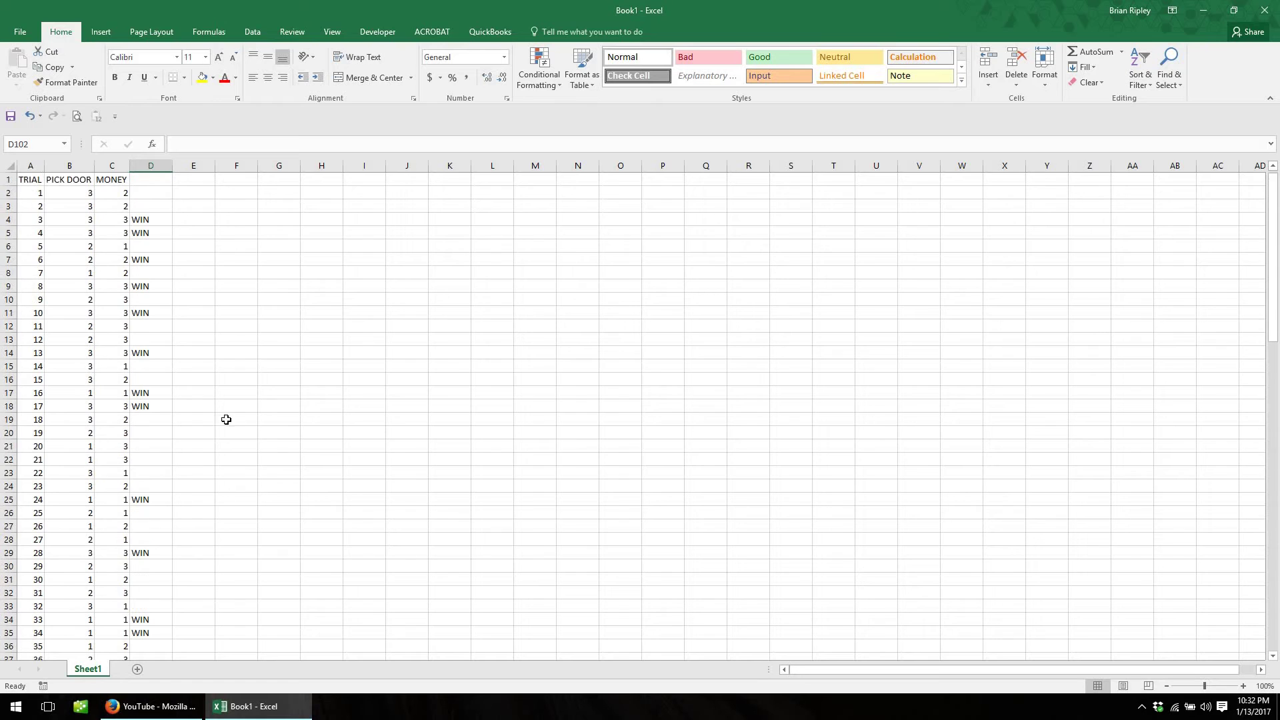
pyautogui.click(158, 167)
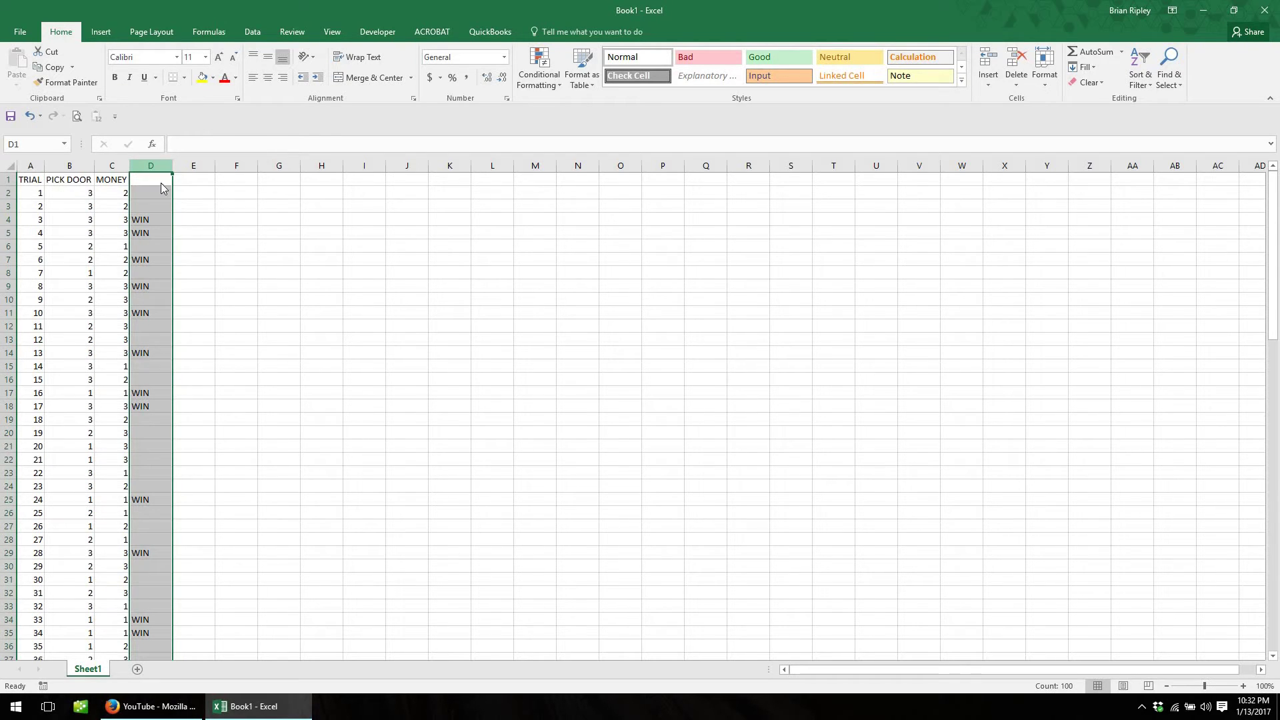
pyautogui.rightClick(158, 168)
pyautogui.click(201, 277)
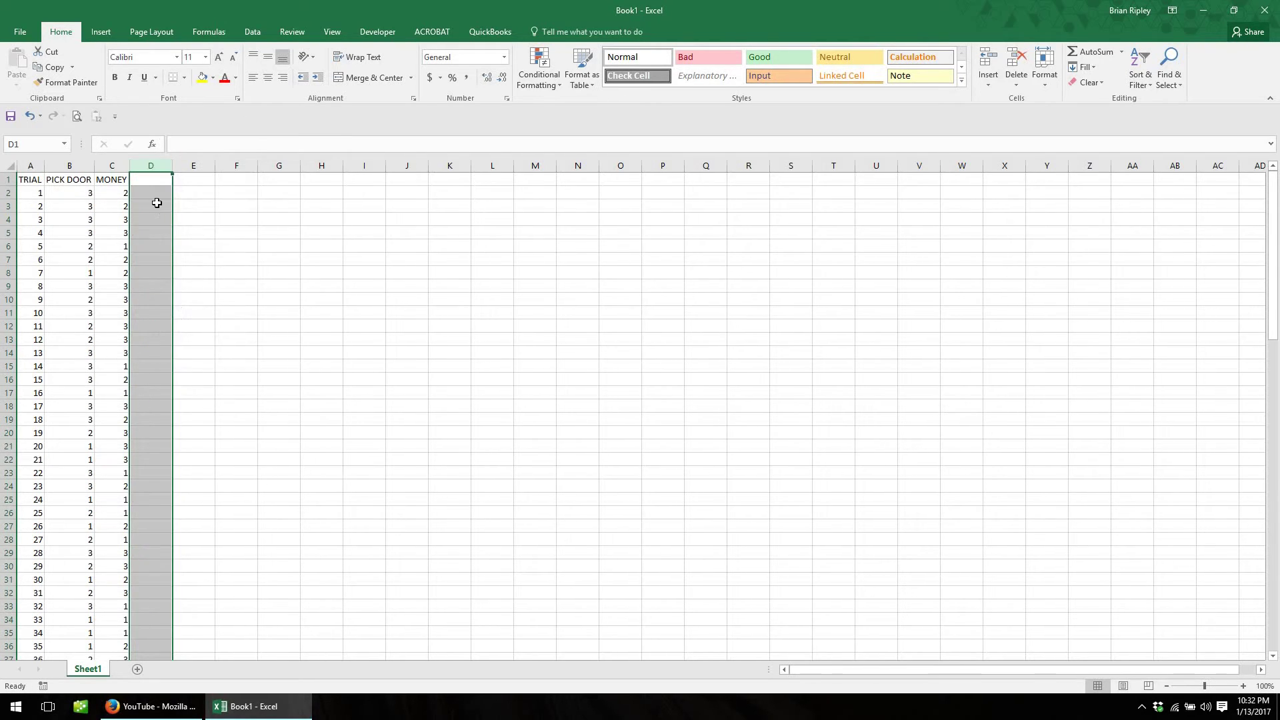
# - Enter the heading ELIM in D1
pyautogui.click(151, 181)
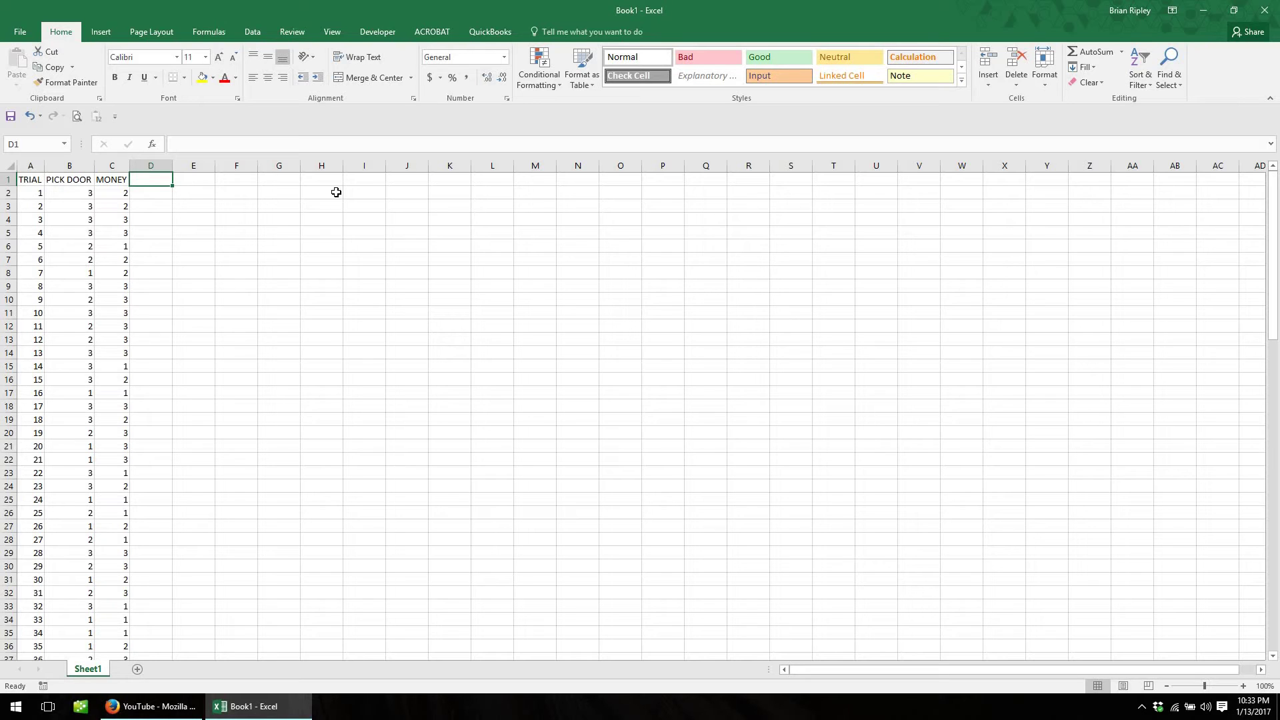
pyautogui.write('ELIM')
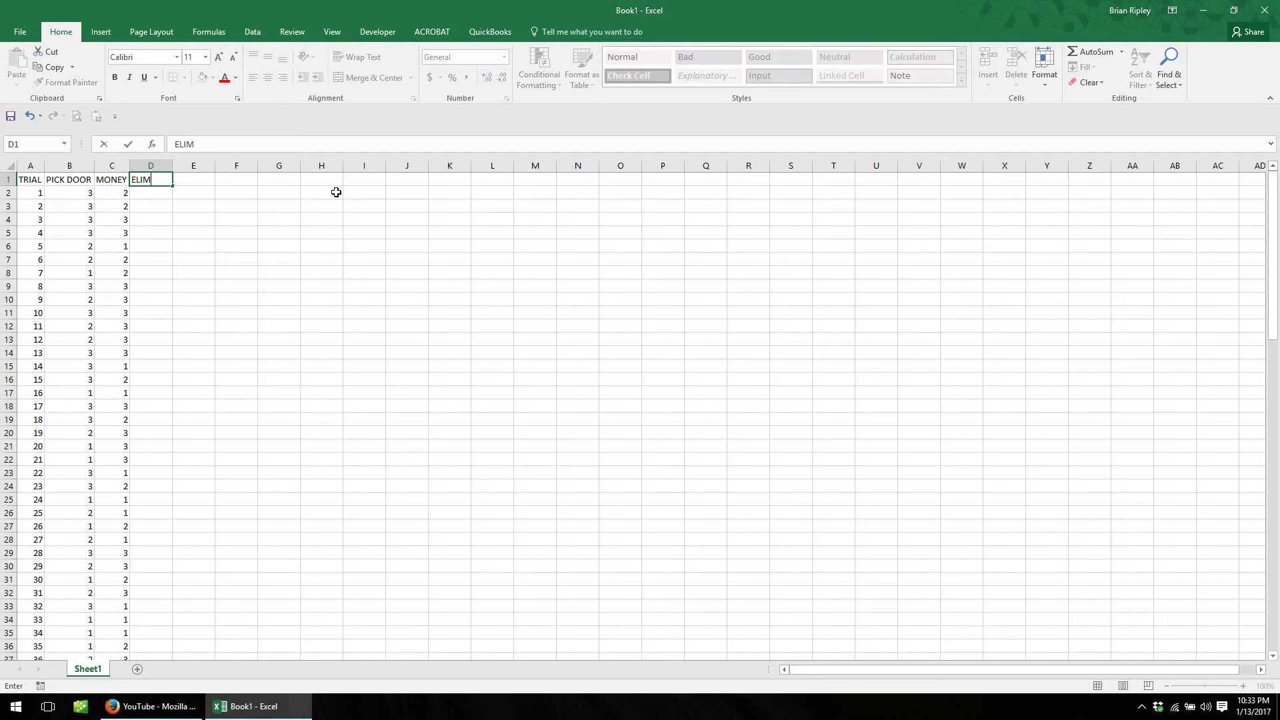
pyautogui.press('Return')
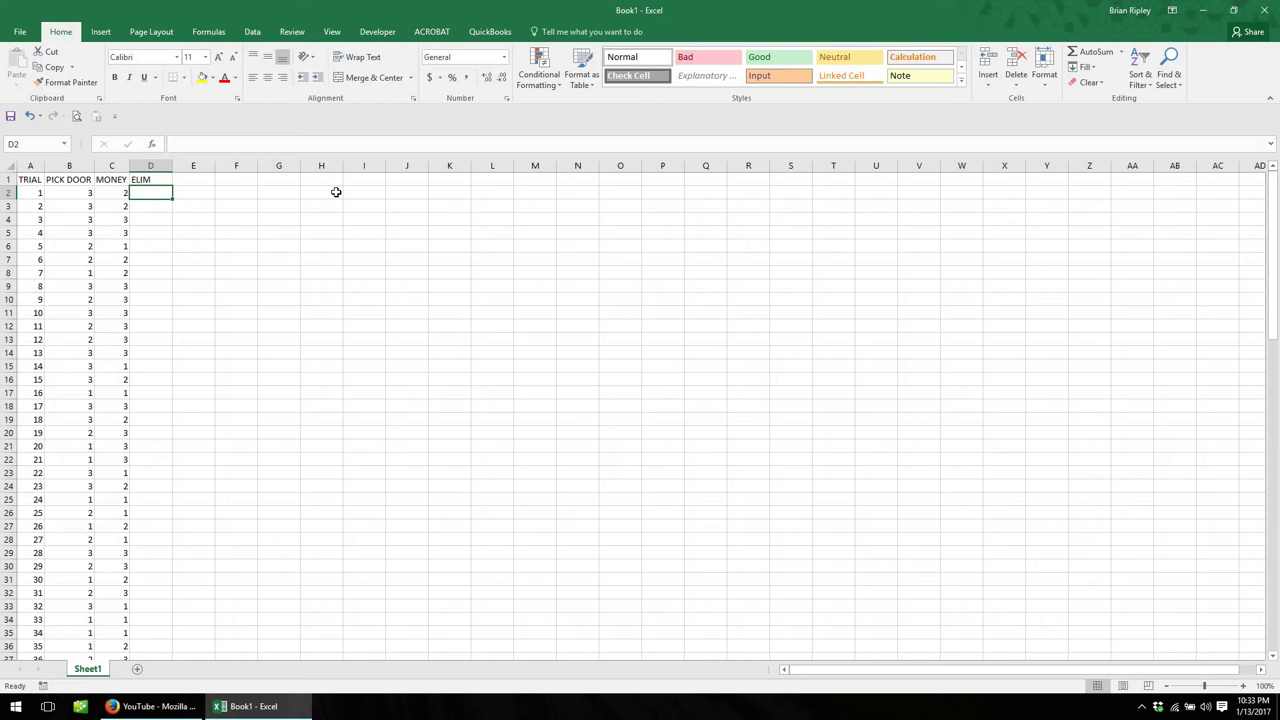
# - Enter =RANDBETWEEN(1,2) in D2 and fill it down the ELIM column for all 100 trials
pyautogui.write('=ran')
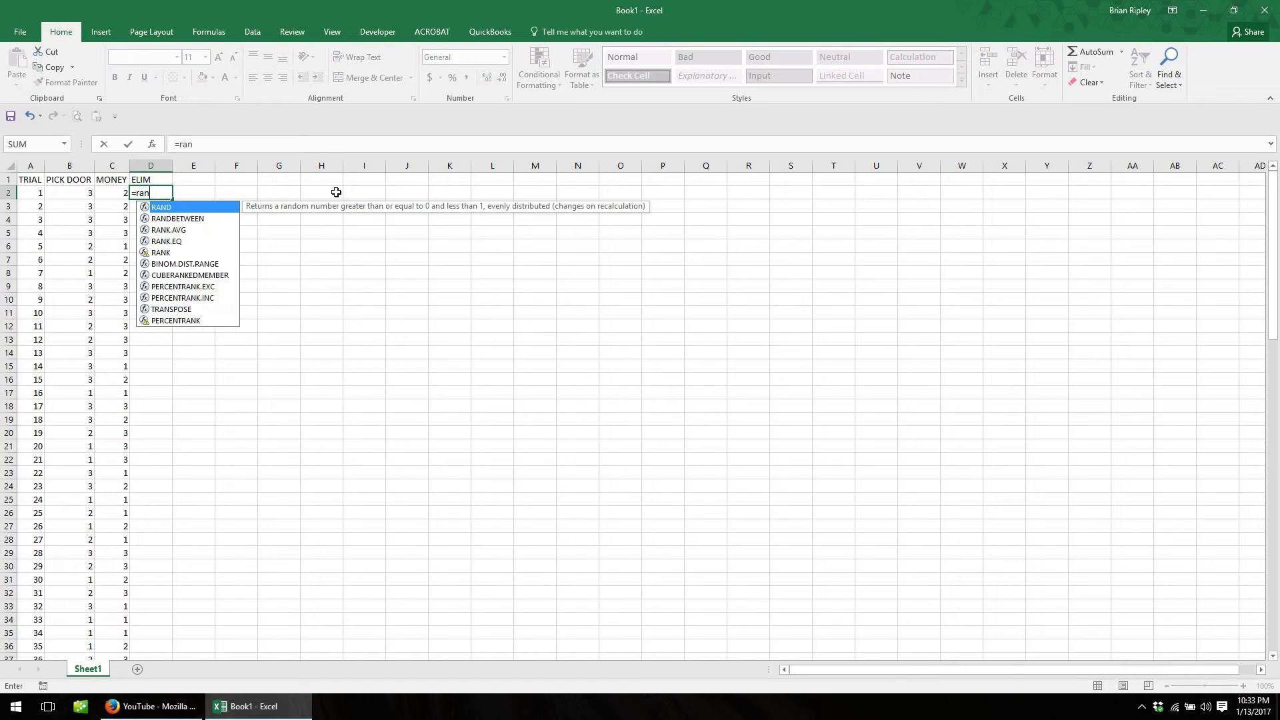
pyautogui.write('dbetwee')
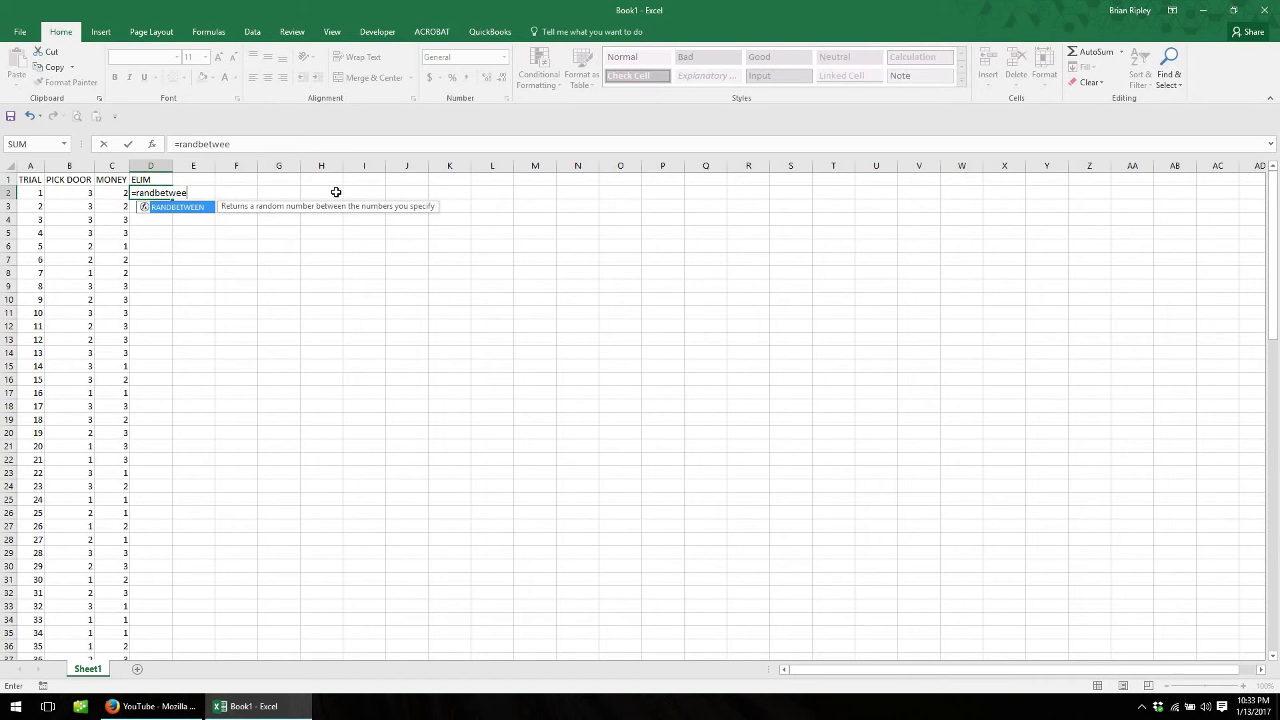
pyautogui.write('n(1,2')
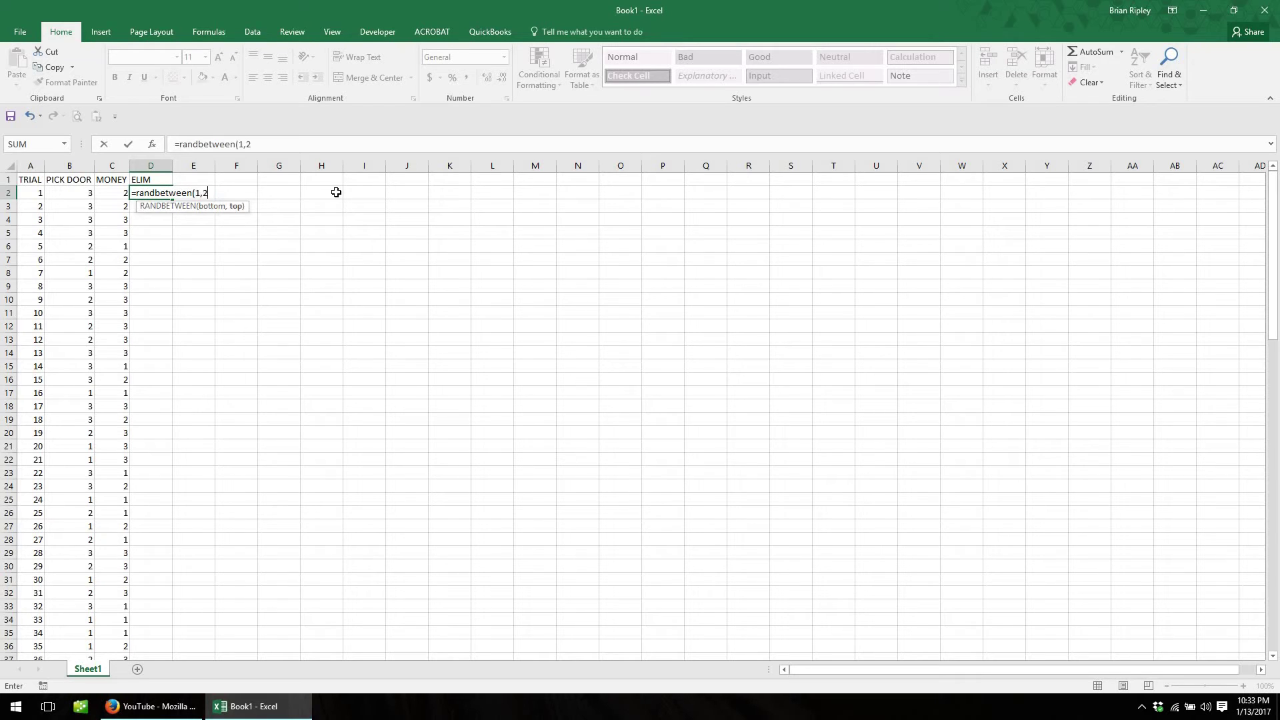
pyautogui.hotkey('ctrl', 'Return')
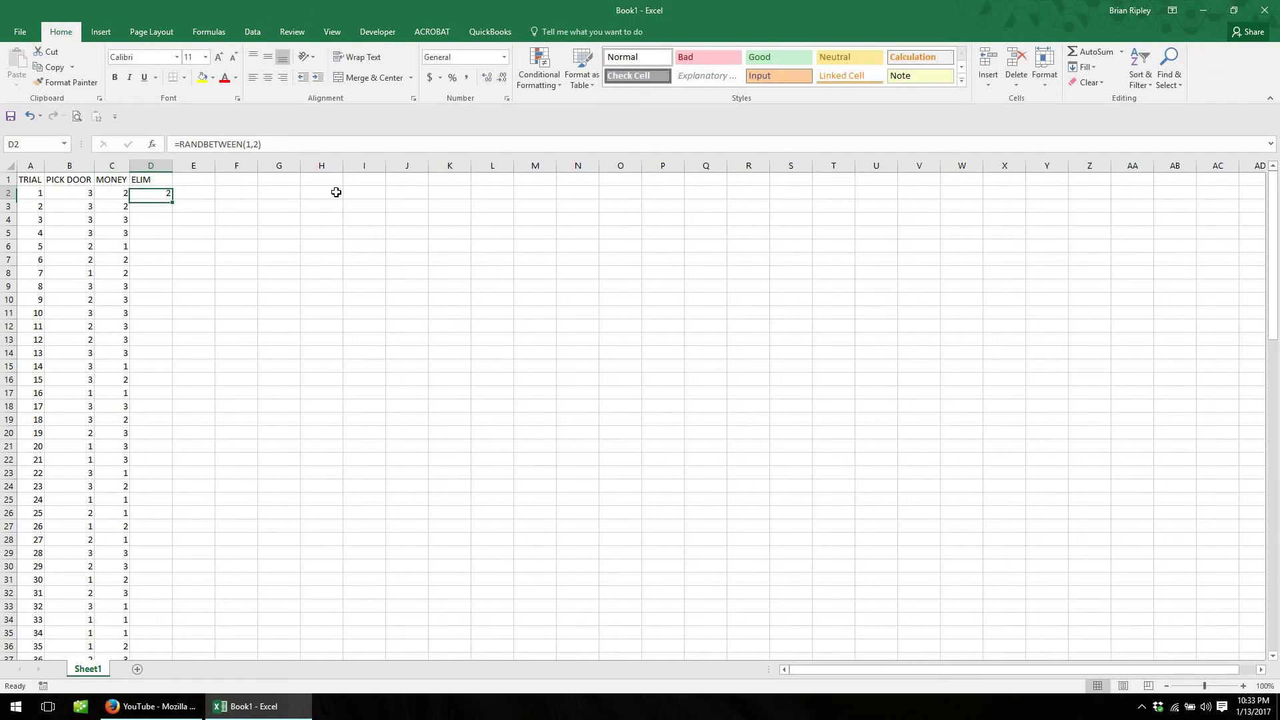
pyautogui.doubleClick(171, 198)
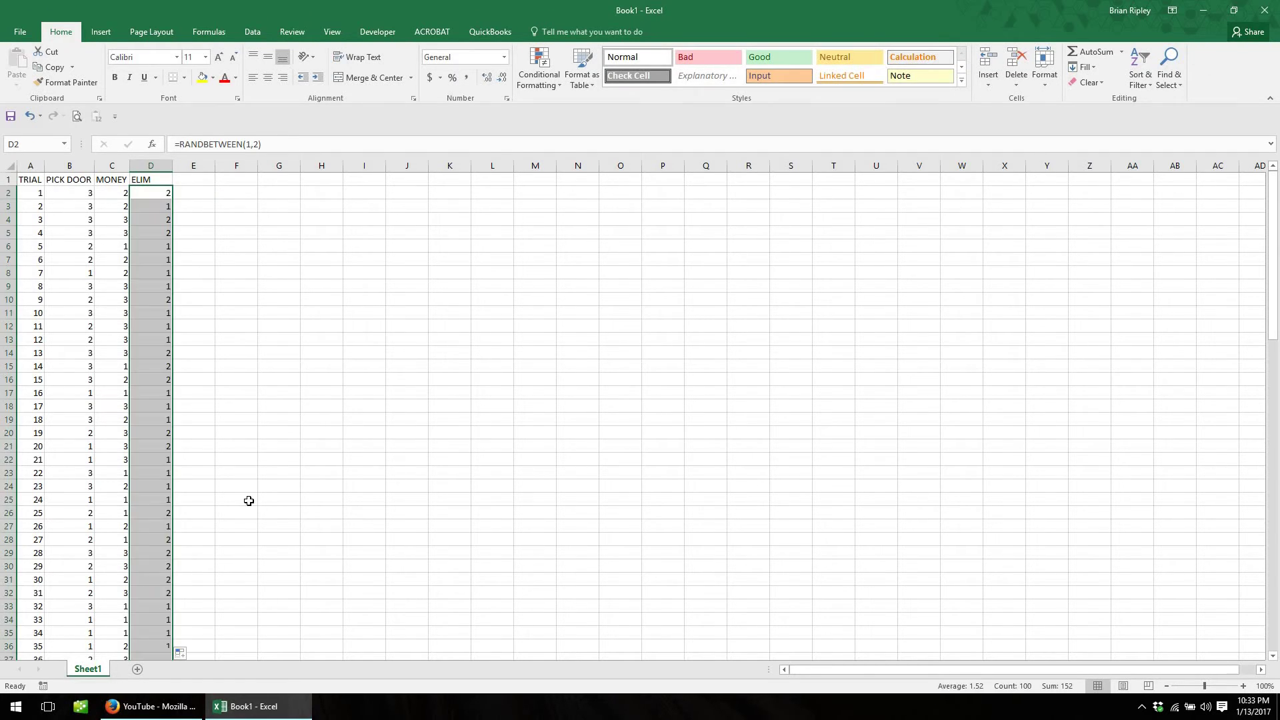
pyautogui.scroll(-20, 248, 500)
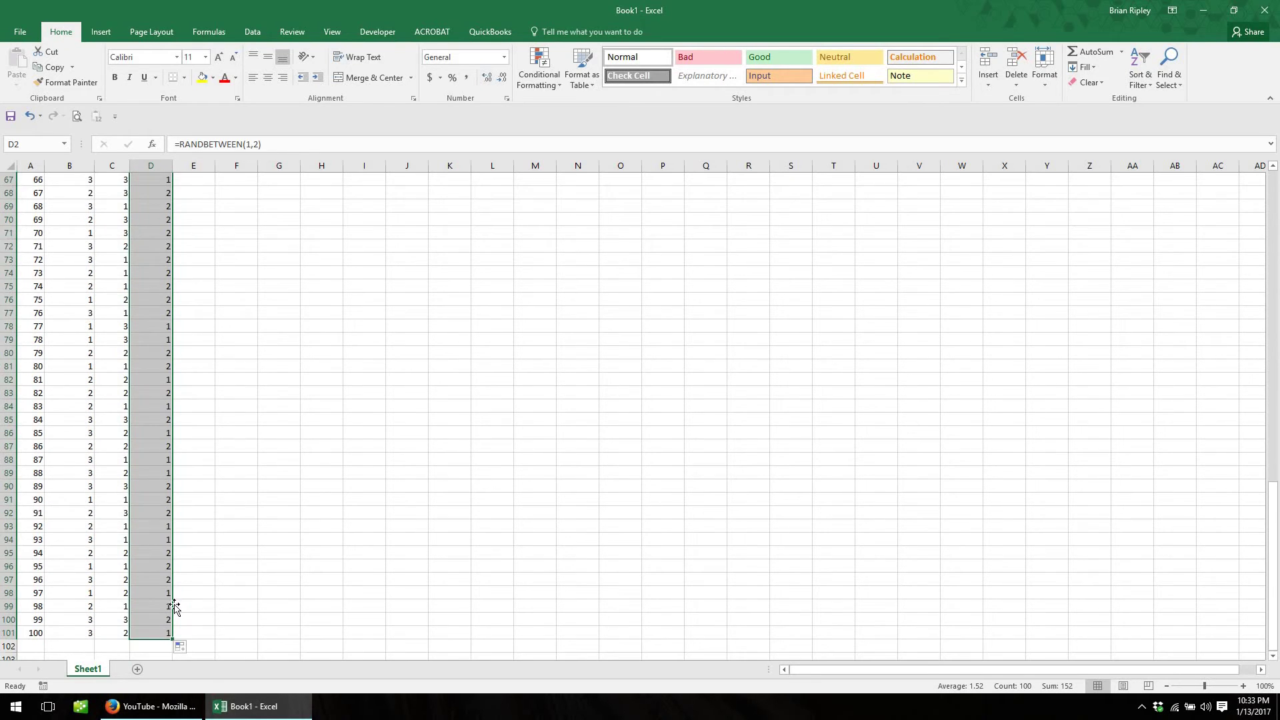
pyautogui.scroll(20, 174, 608)
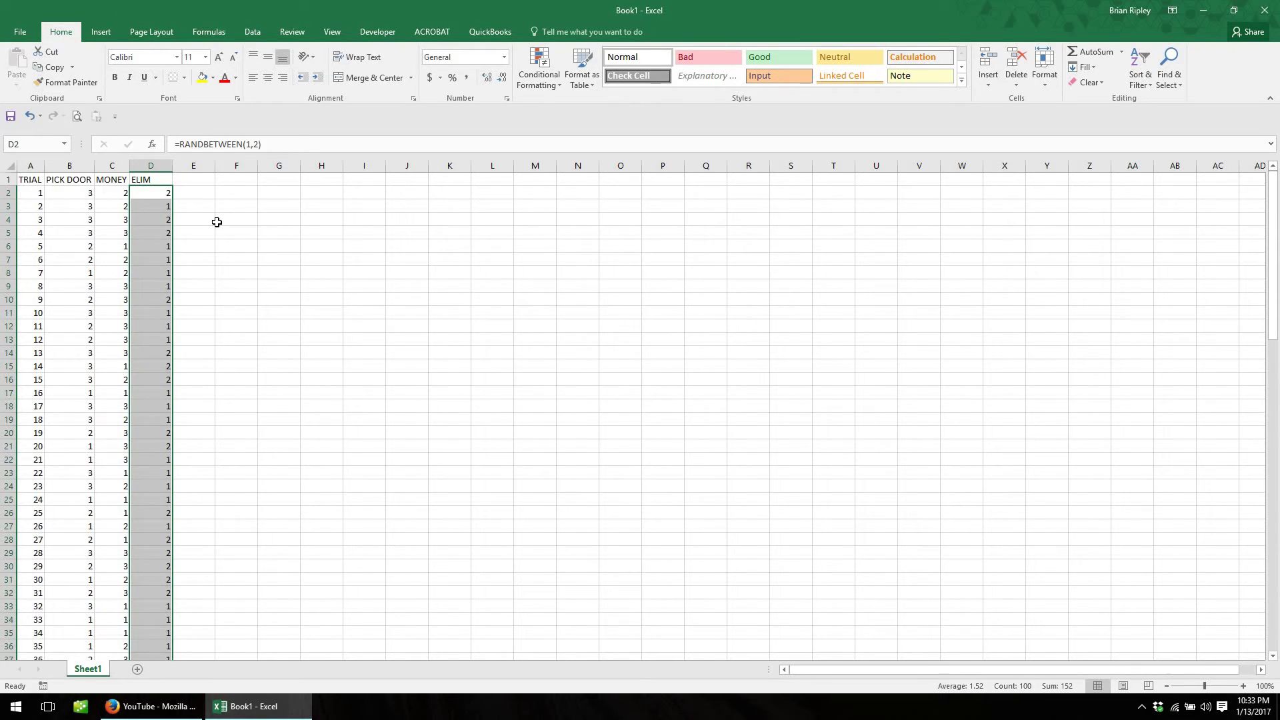
# - Replace the ELIM column's random formulas with static values and narrow column D to fit its contents
pyautogui.hotkey('ctrl', 'c')
pyautogui.click(96, 116)
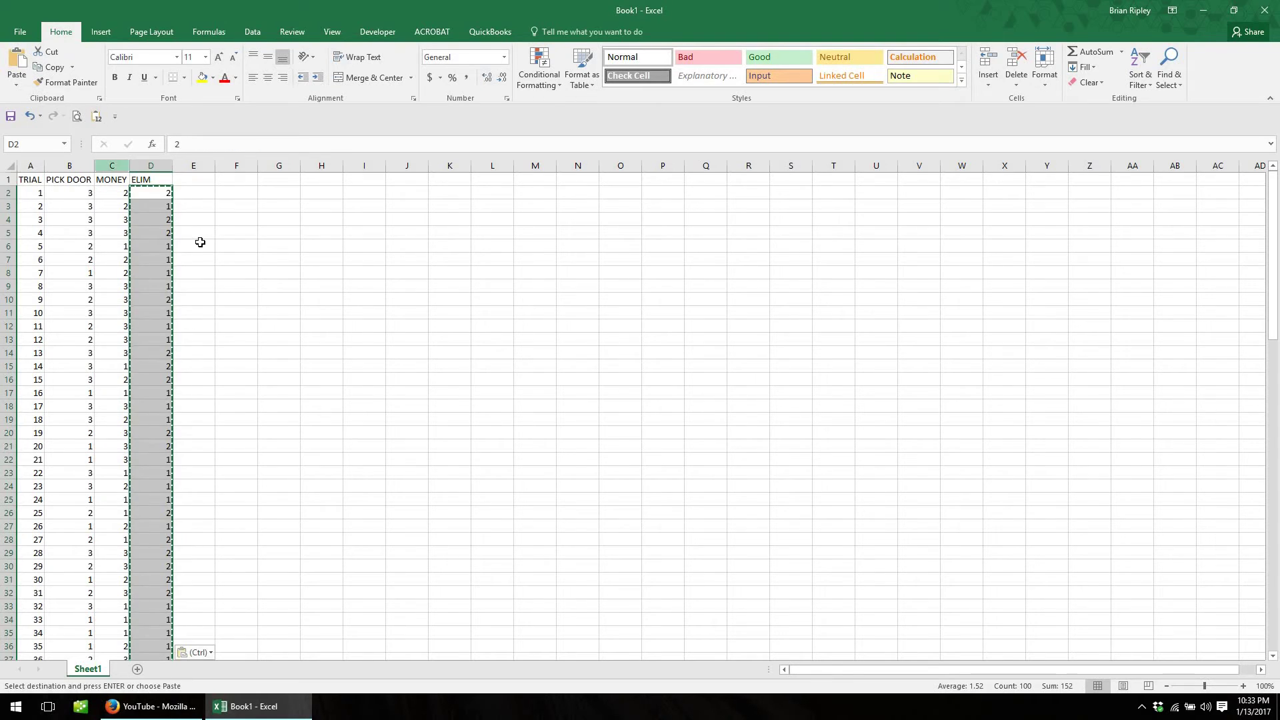
pyautogui.click(200, 242)
pyautogui.doubleClick(172, 165)
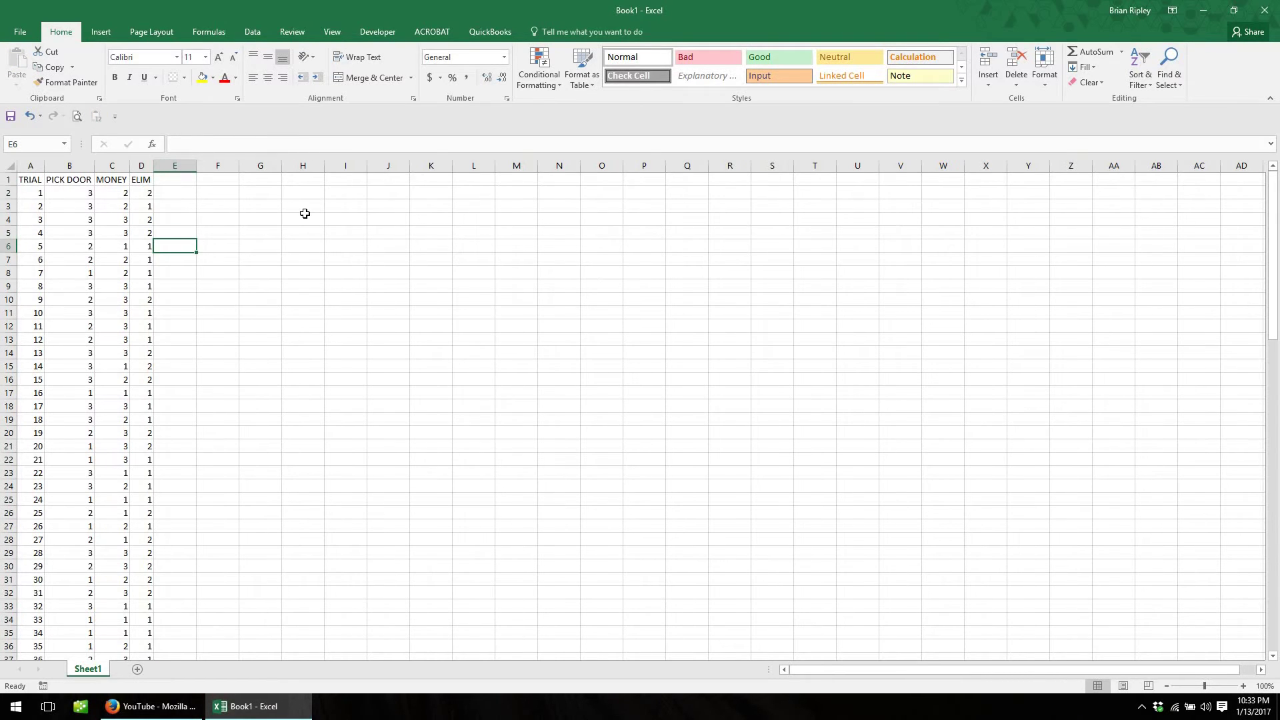
# - Enter the heading DOOR TO ELIM in E1 and widen column E to fit it
pyautogui.press('Up')
pyautogui.press('Up')
pyautogui.press('Up')
pyautogui.press('Up')
pyautogui.press('Up')
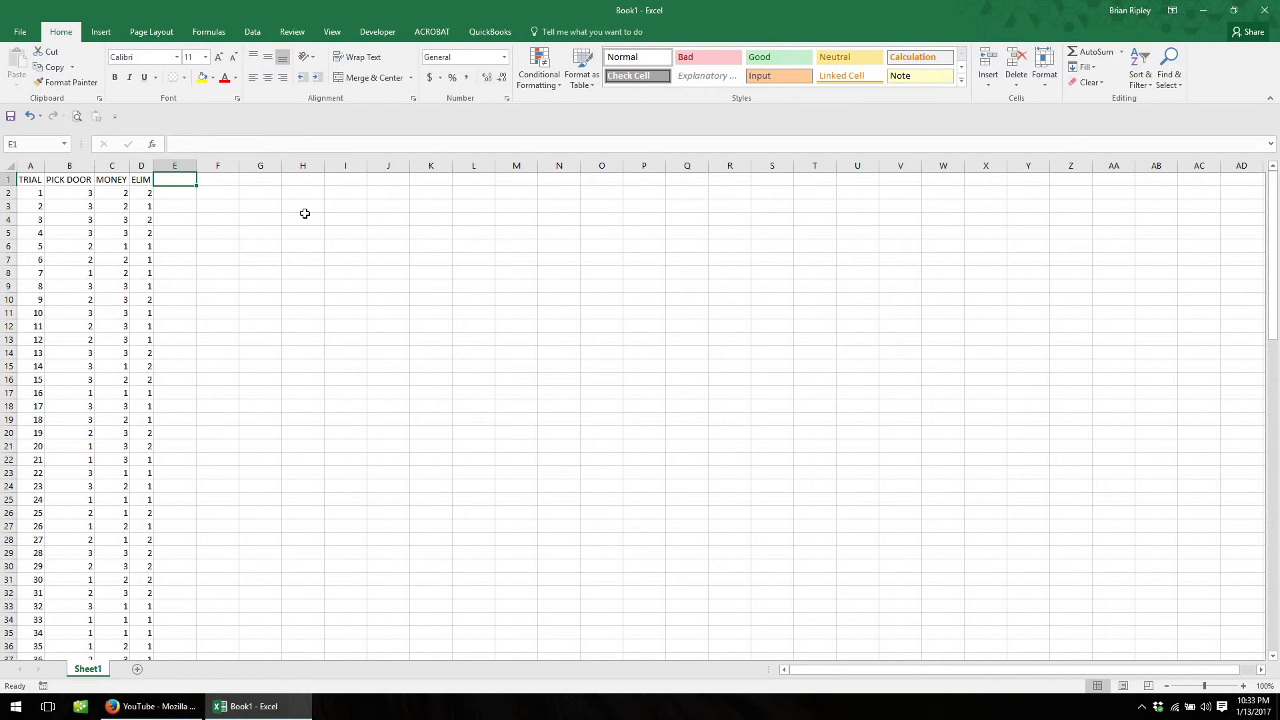
pyautogui.write('D')
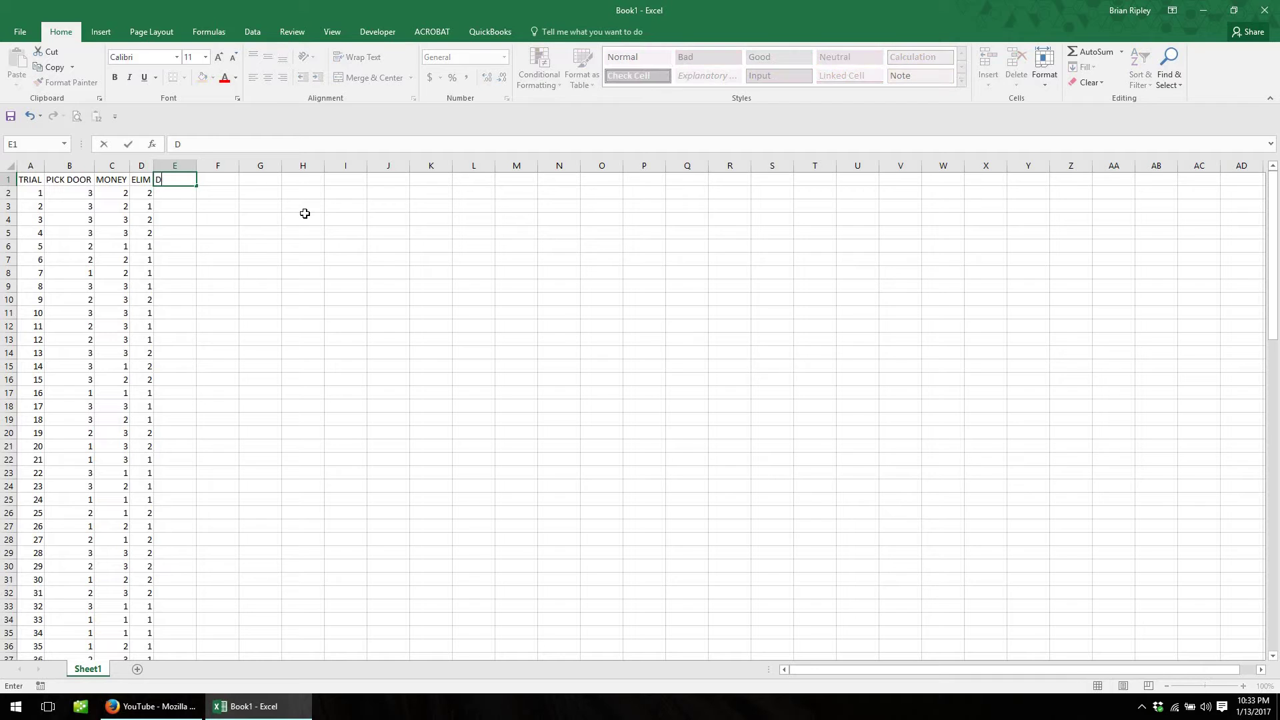
pyautogui.write('OOR TO ELIM')
pyautogui.press('Return')
pyautogui.moveTo(197, 166); pyautogui.dragTo(196, 165)
pyautogui.doubleClick(196, 165)
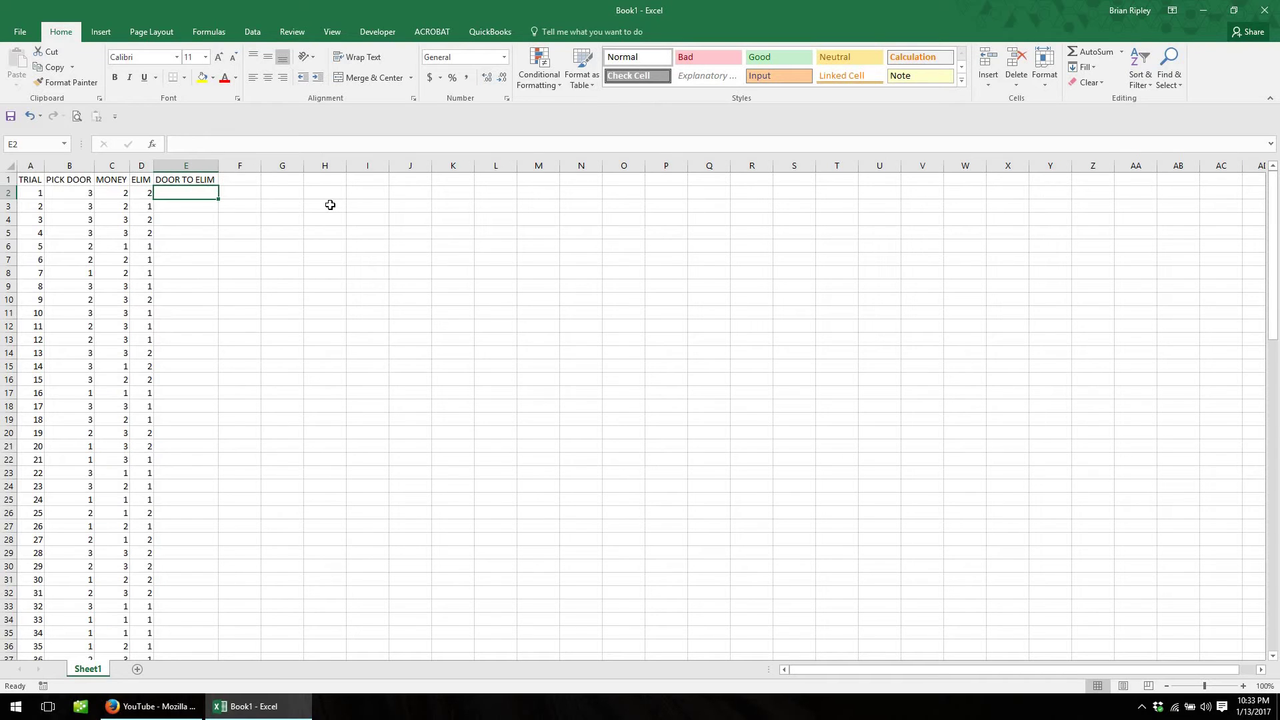
# - Begin an IF formula in E2 that returns the ELIM value D2 when the picked door B2 equals 3
pyautogui.write('=if(')
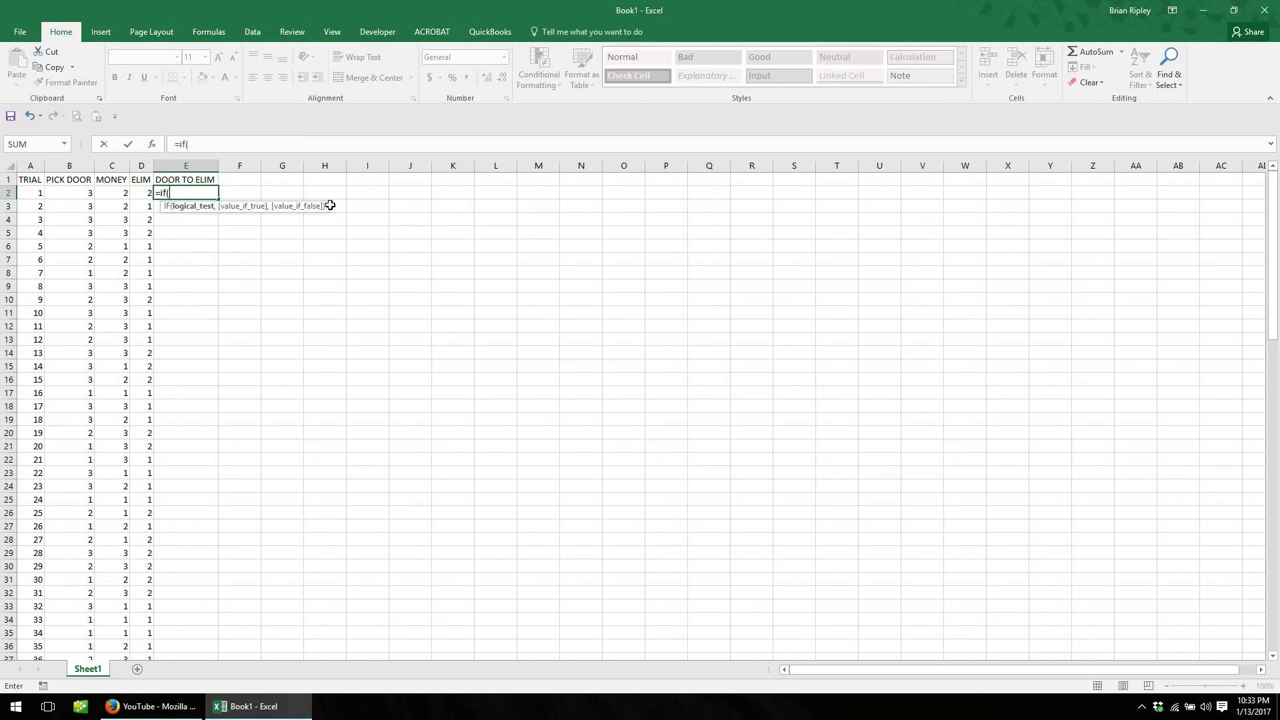
pyautogui.press('Left')
pyautogui.press('Left')
pyautogui.press('Right')
pyautogui.press('Left')
pyautogui.press('Left')
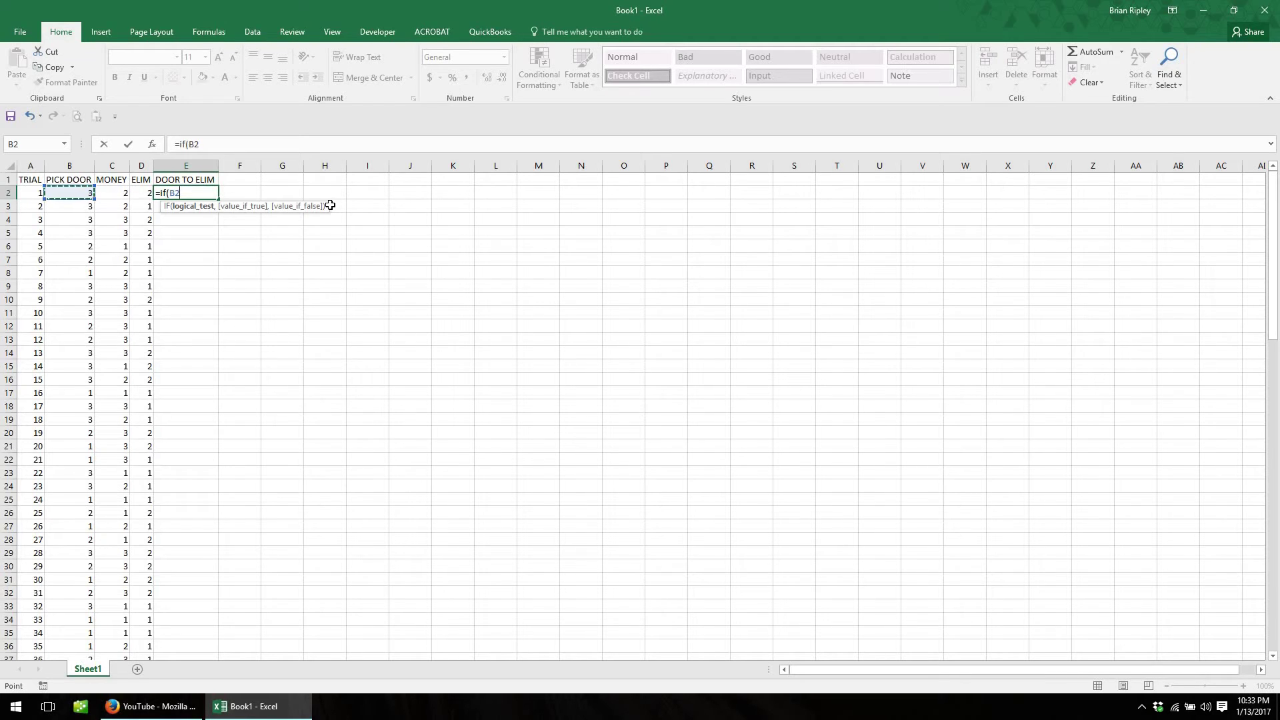
pyautogui.write('=')
pyautogui.write('3,')
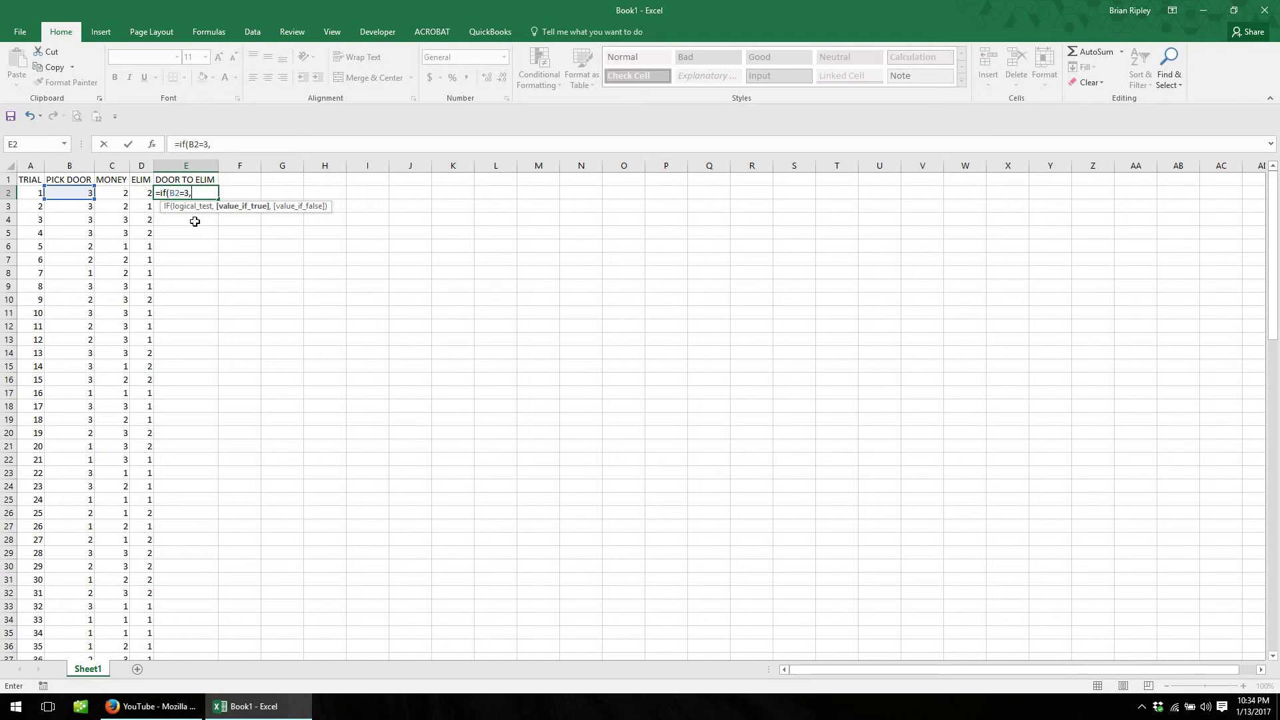
pyautogui.click(141, 192)
pyautogui.write(',')
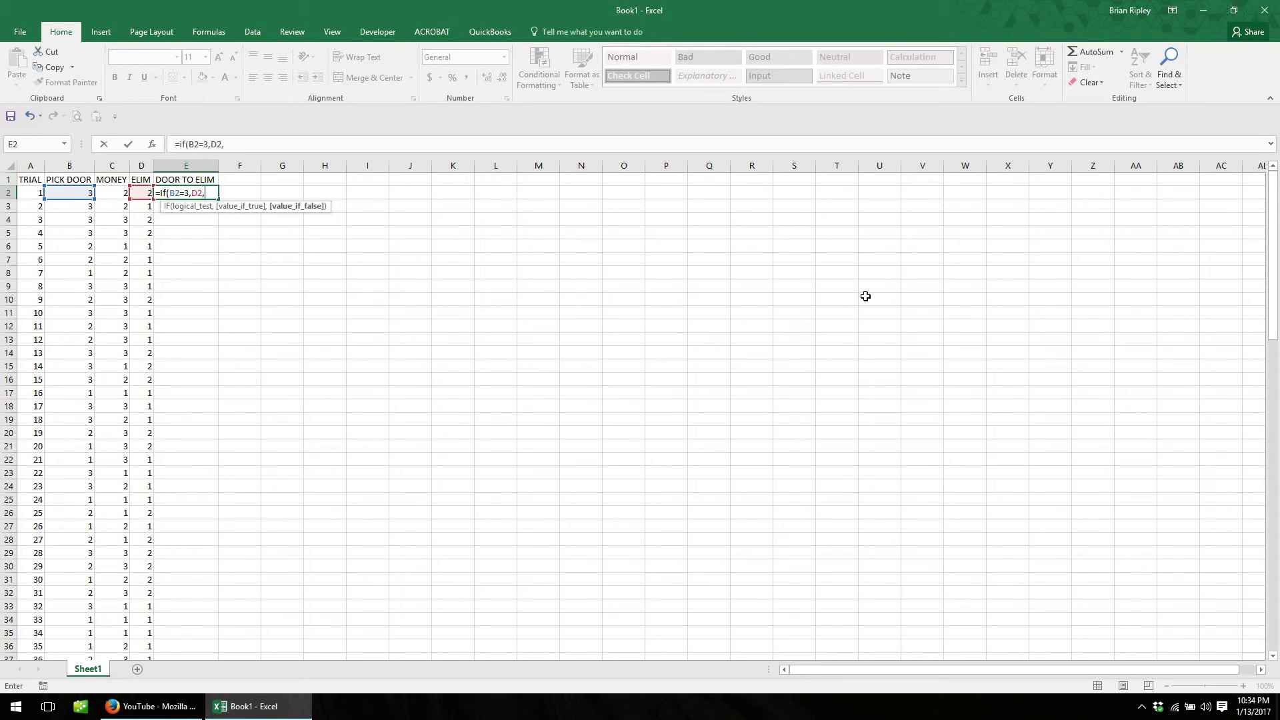
# - Nest IF(B2=1,D2+1, as the E2 formula's false case and open a further nested IF after it
pyautogui.write('if(')
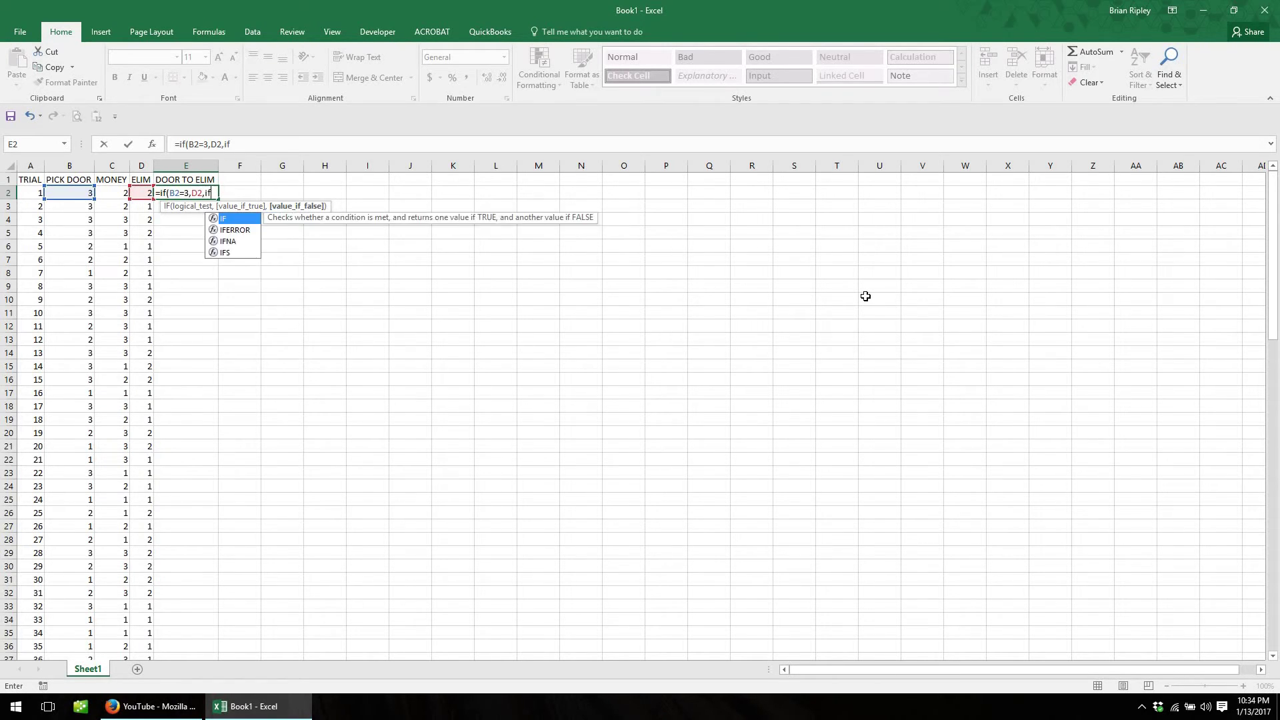
pyautogui.click(81, 192)
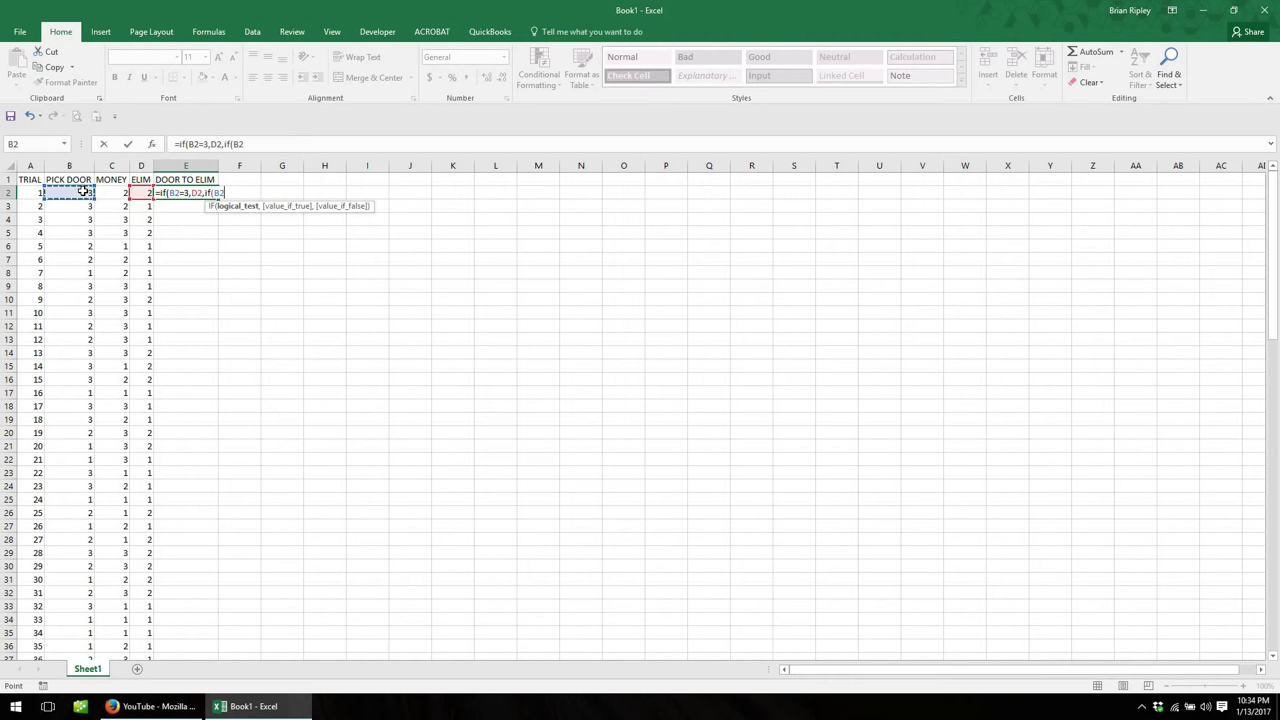
pyautogui.write('=1,')
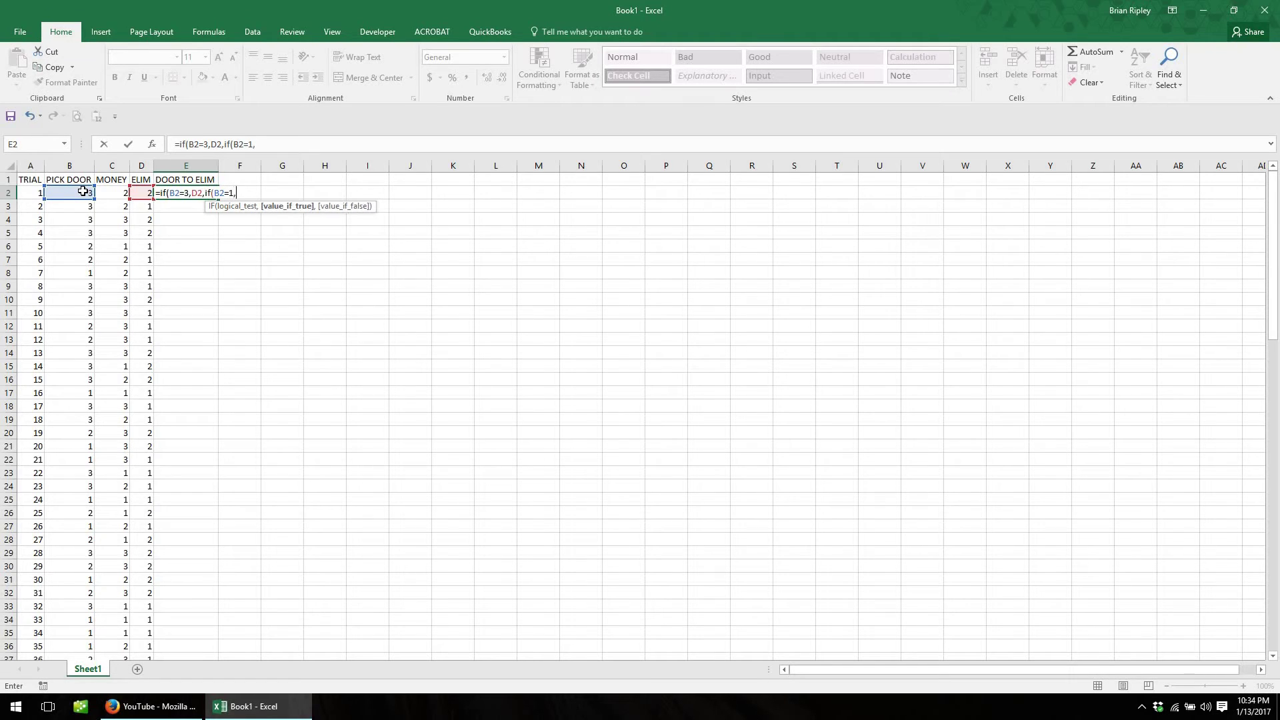
pyautogui.click(144, 194)
pyautogui.write('+1')
pyautogui.write(',')
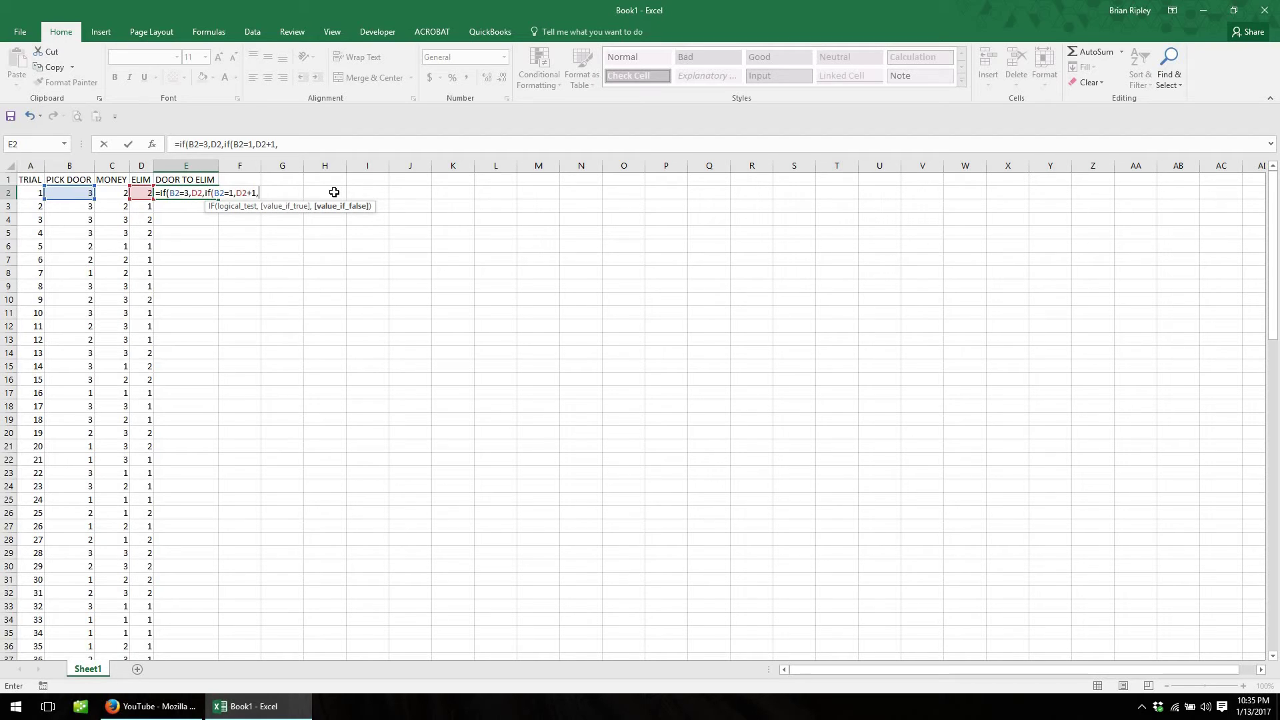
pyautogui.write('if')
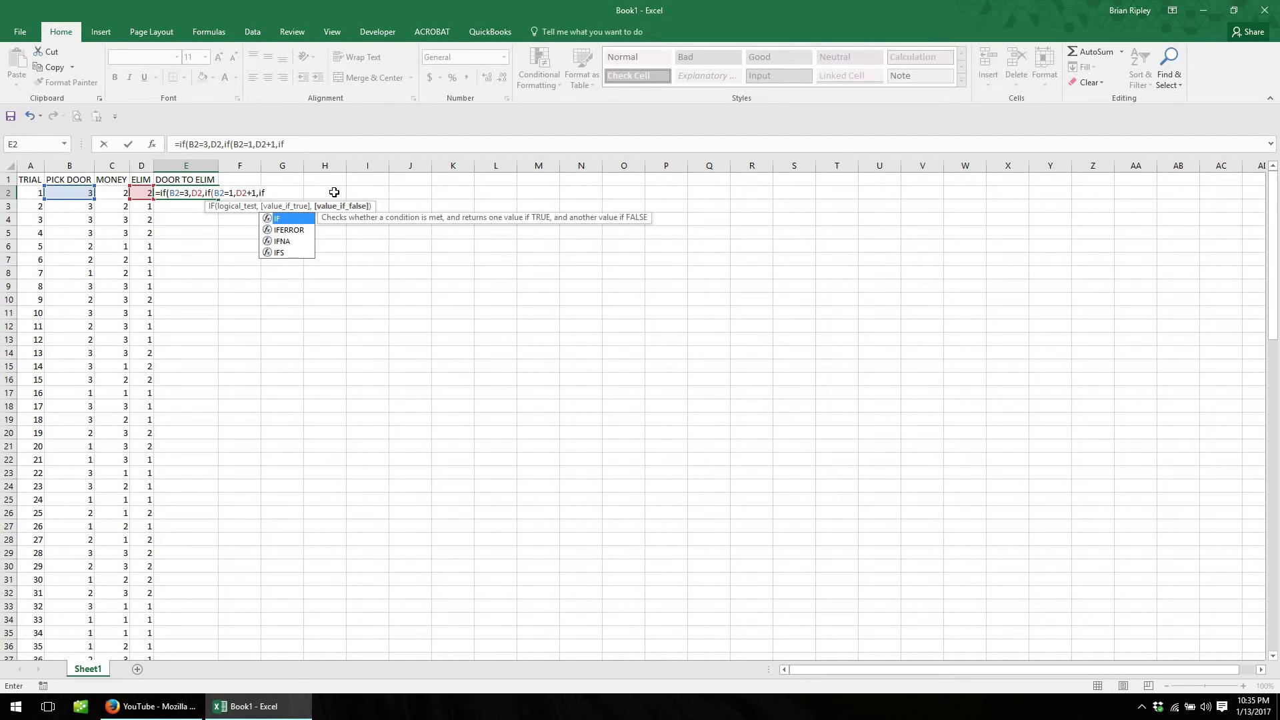
pyautogui.write('(')
pyautogui.click(85, 192)
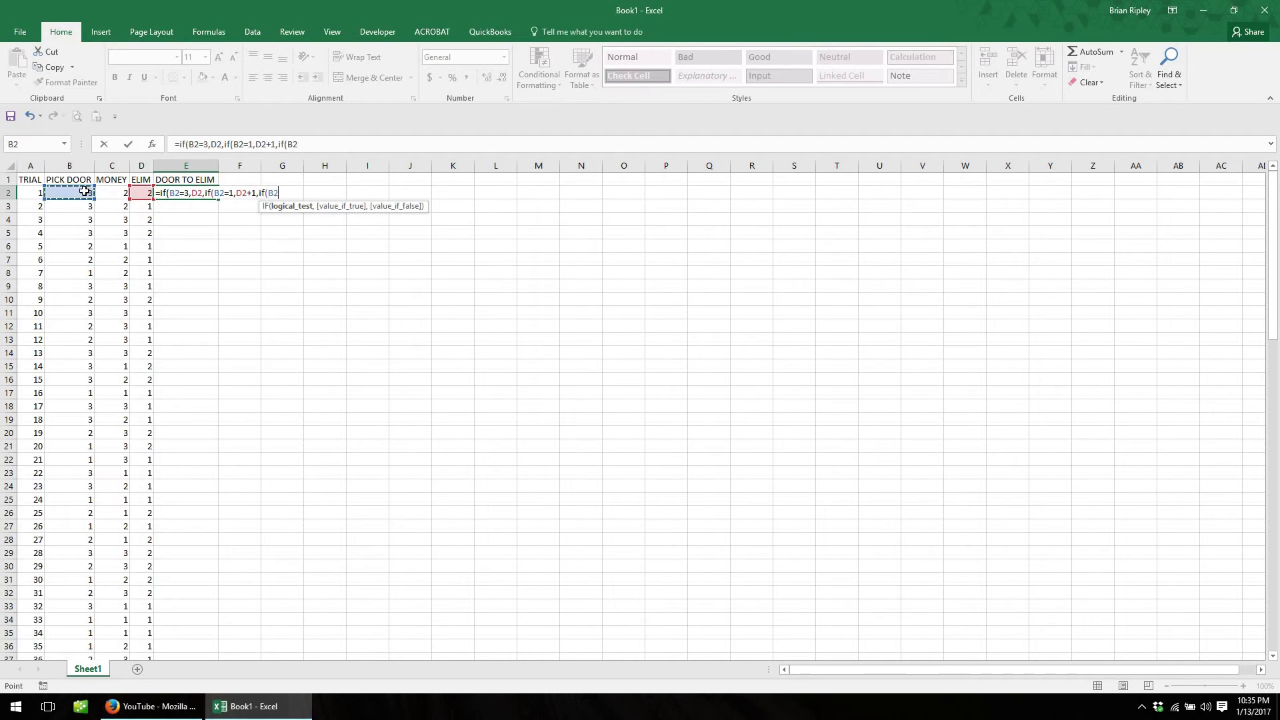
pyautogui.write('=2')
pyautogui.press('BackSpace')
pyautogui.press('BackSpace')
pyautogui.press('BackSpace')
pyautogui.press('BackSpace')
# - Complete the E2 formula with the test AND(B2=2,D2=2) returning 3, otherwise 1, and fill it down for all 100 trials
pyautogui.write('and(')
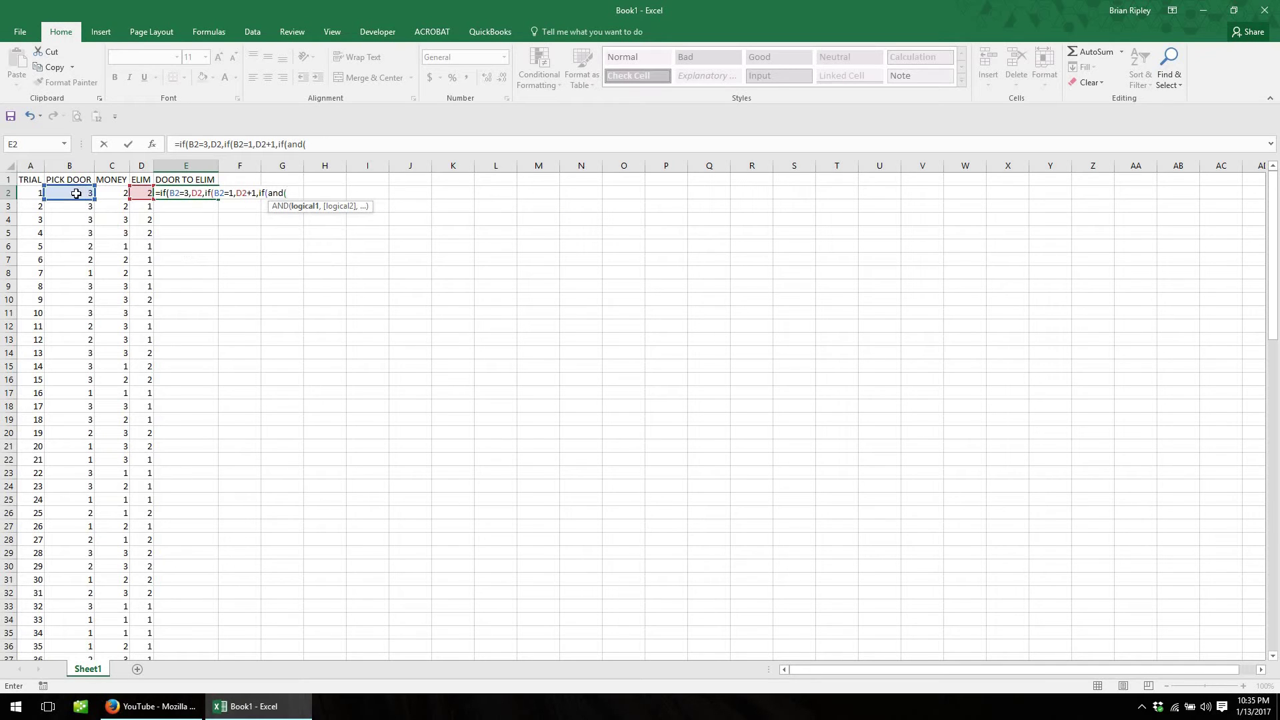
pyautogui.click(77, 193)
pyautogui.write('=2')
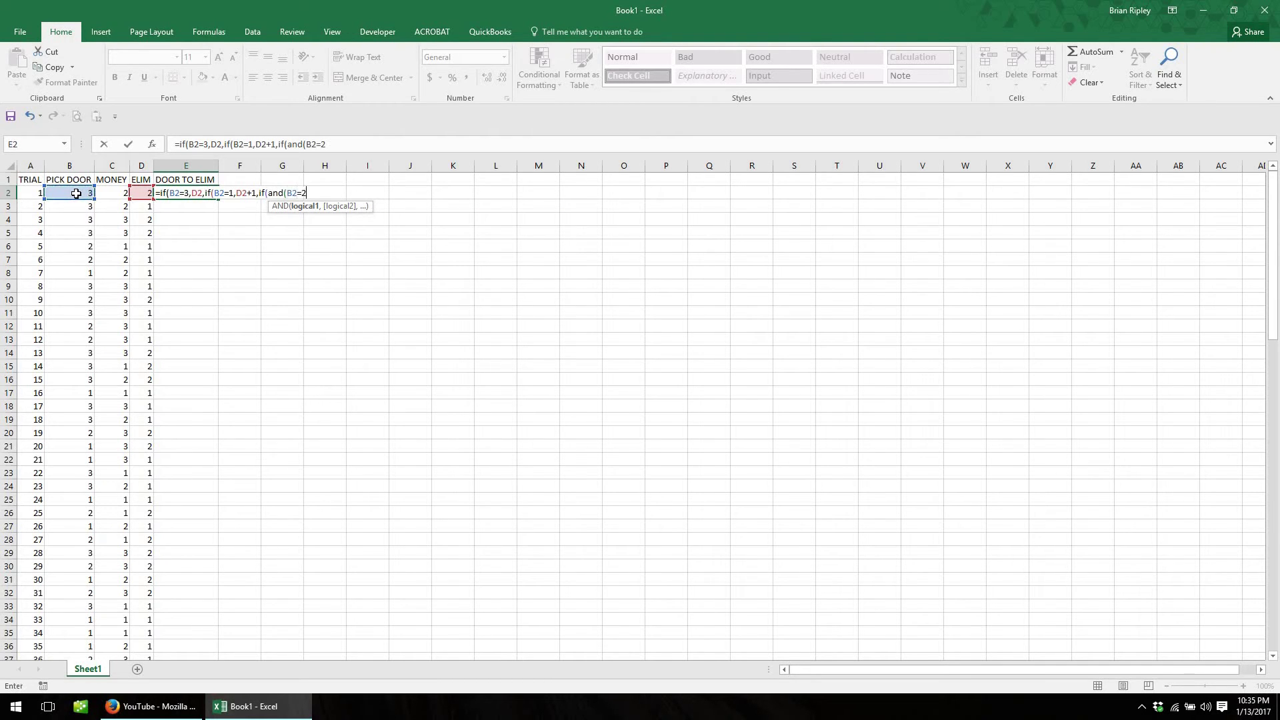
pyautogui.write(',')
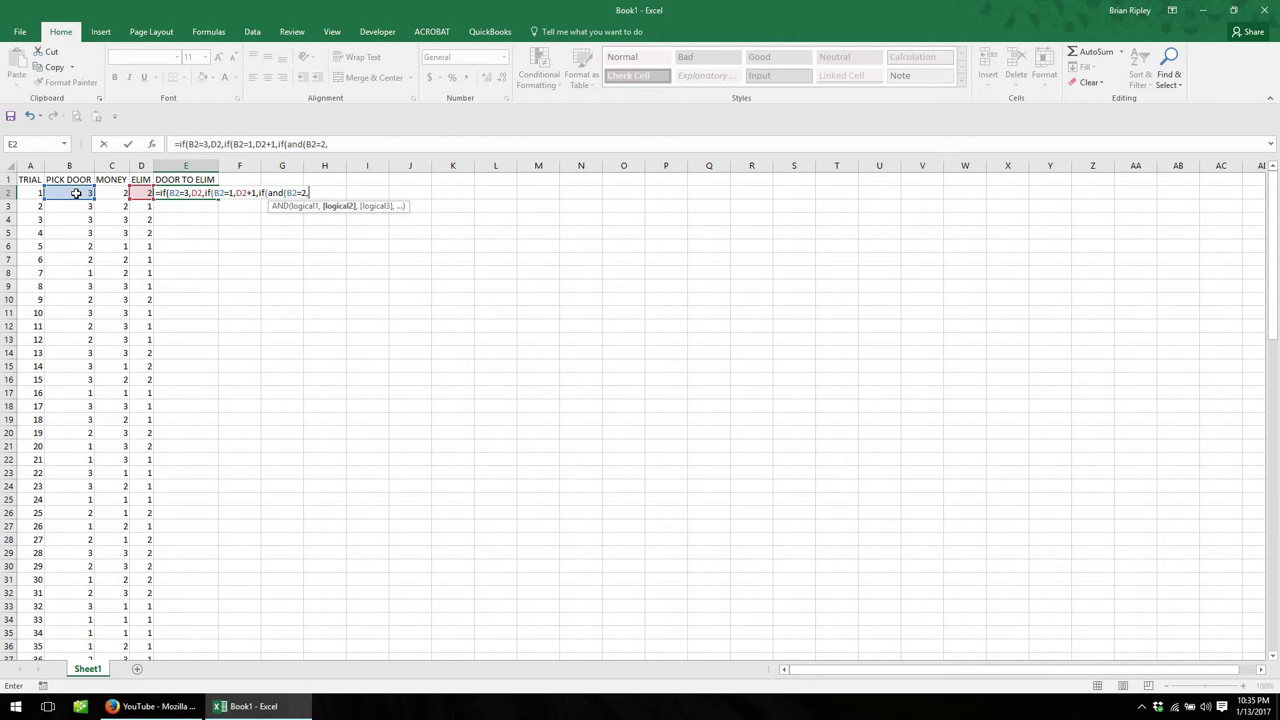
pyautogui.click(139, 191)
pyautogui.write('=2),3')
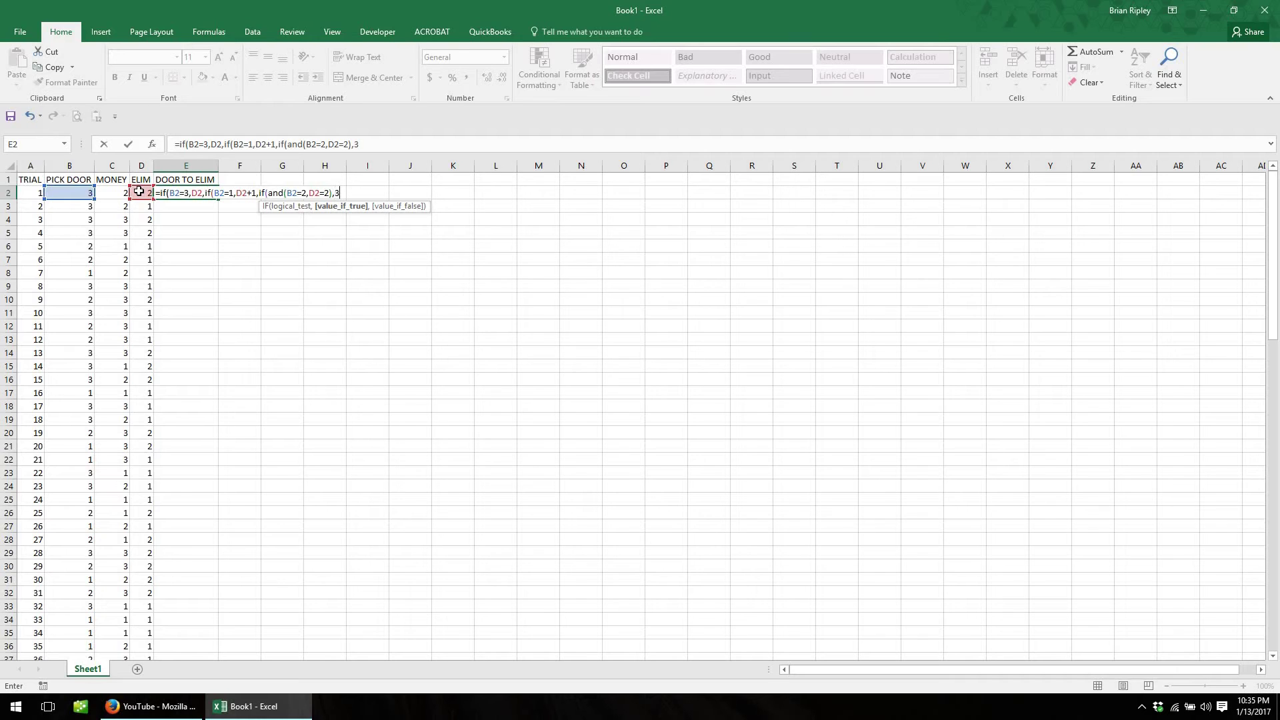
pyautogui.write(',1')
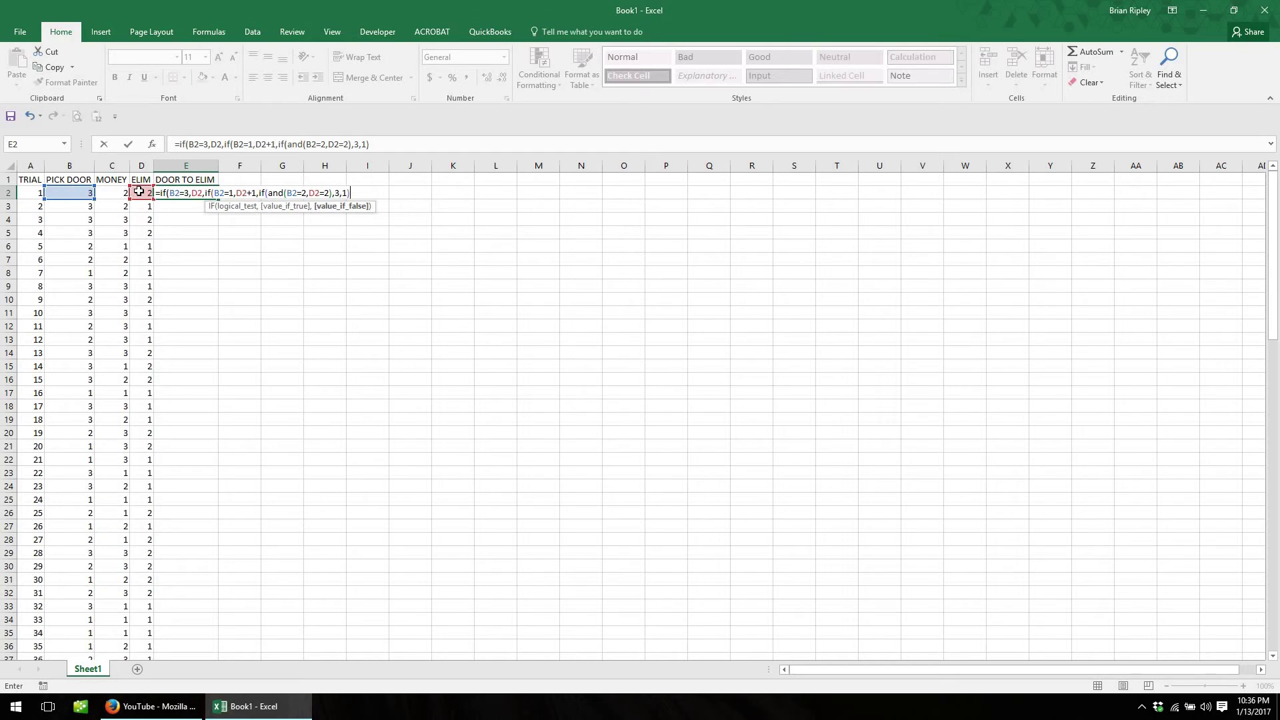
pyautogui.write(')')
pyautogui.hotkey('ctrl', 'Return')
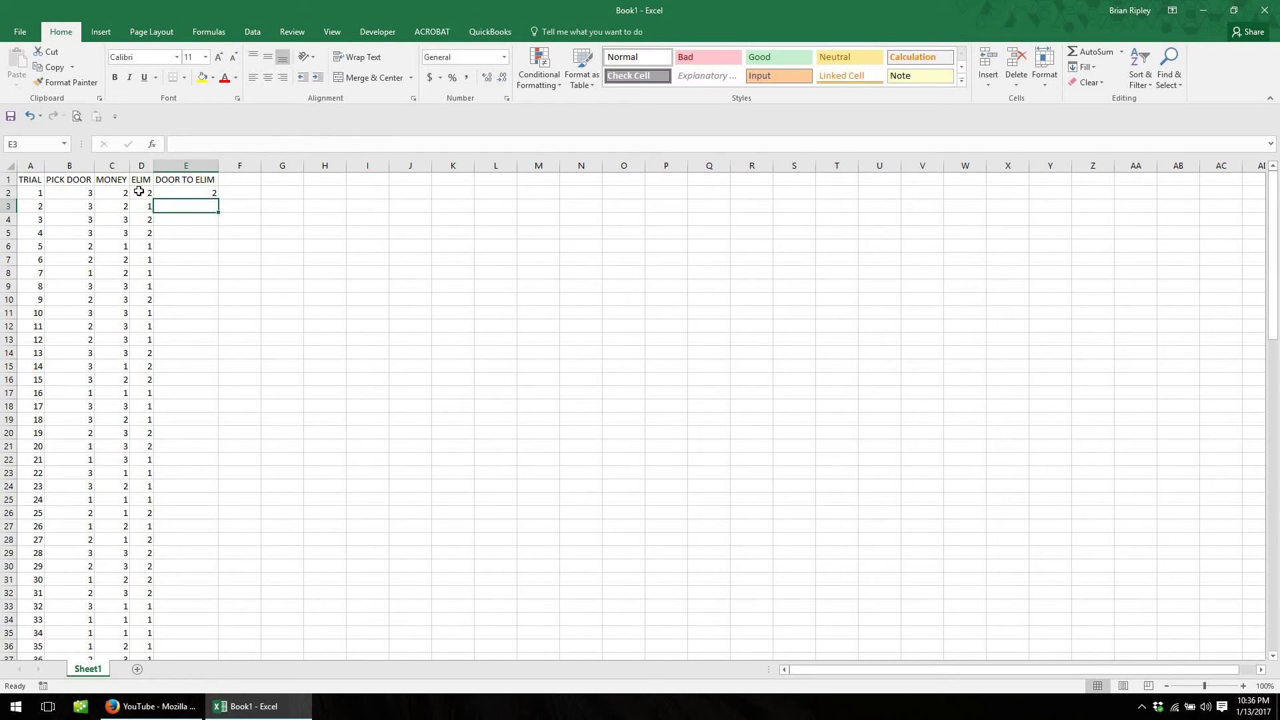
pyautogui.doubleClick(218, 199)
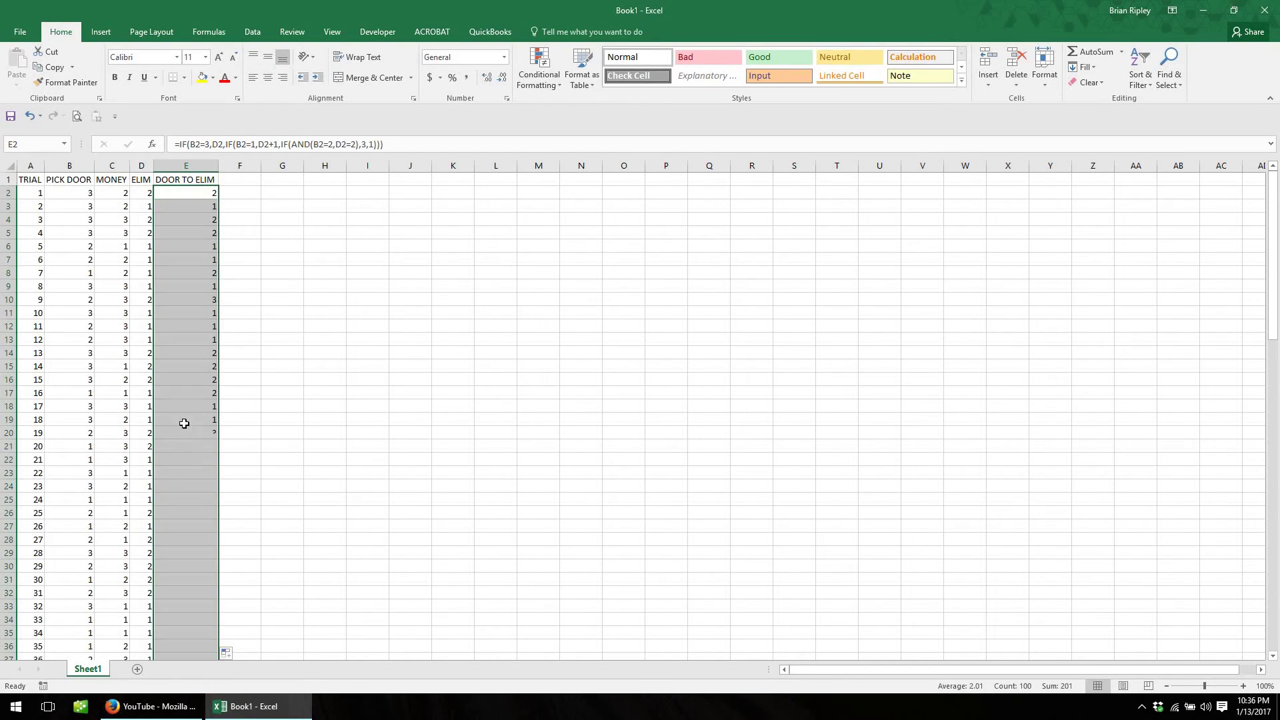
pyautogui.click(185, 422)
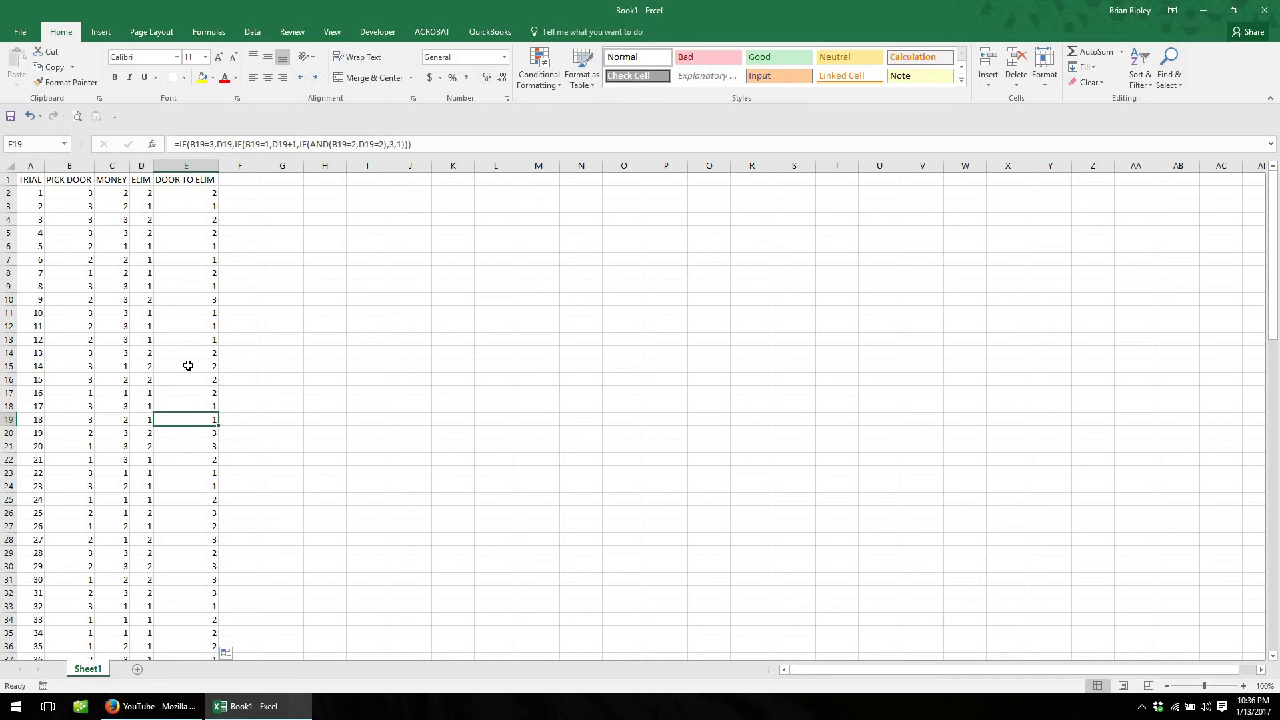
# - Check the DOOR TO ELIM results against the PICK DOOR and ELIM values for sample trials such as 1, 7, 19 and 5
pyautogui.click(74, 194)
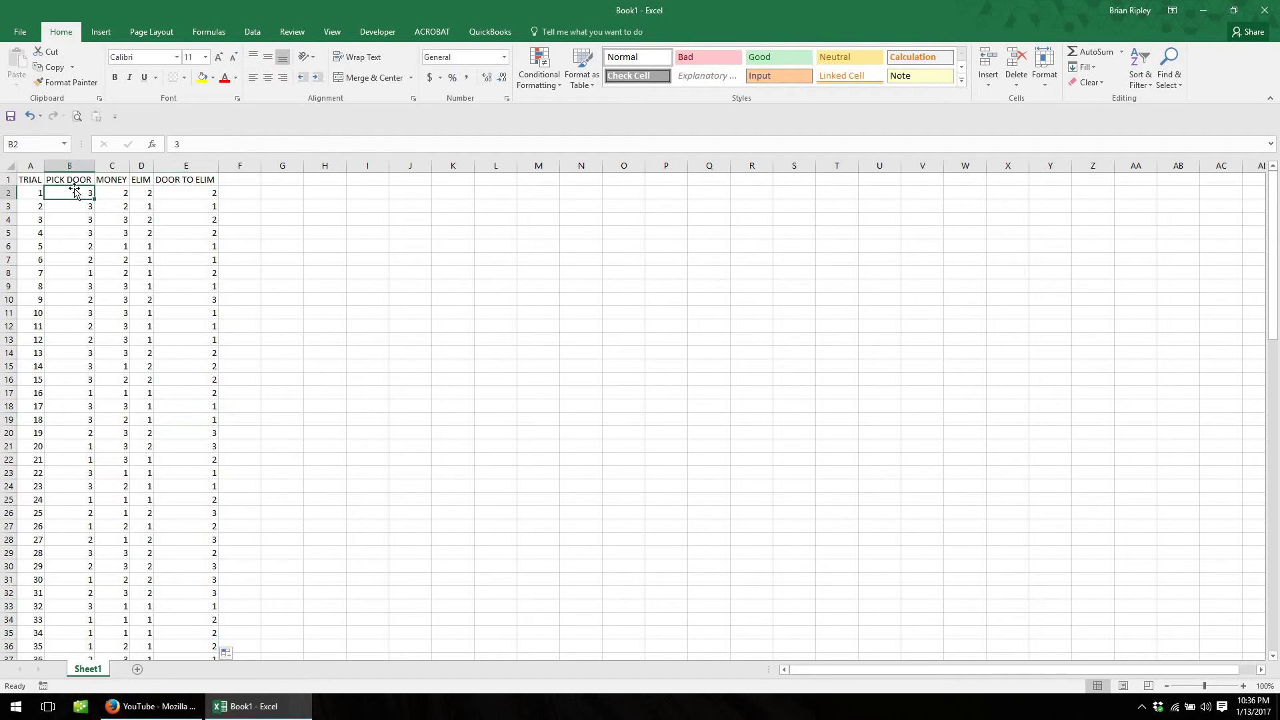
pyautogui.press('Right')
pyautogui.press('Right')
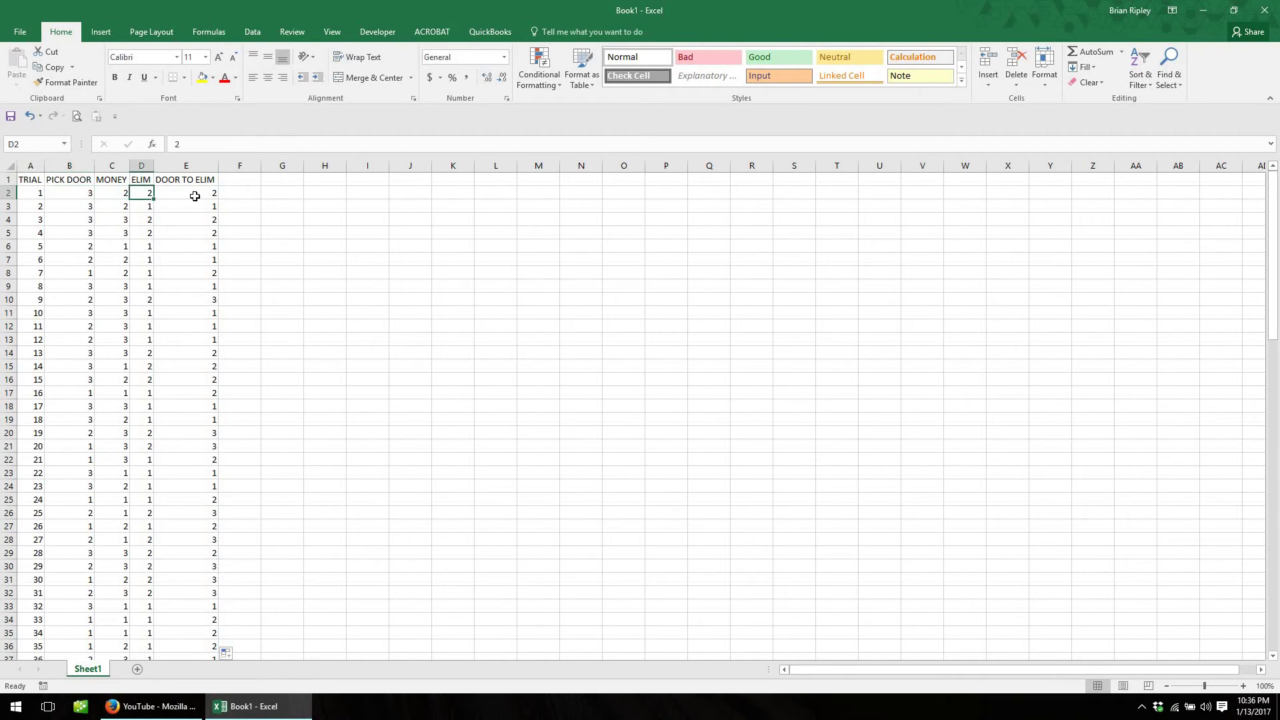
pyautogui.press('Right')
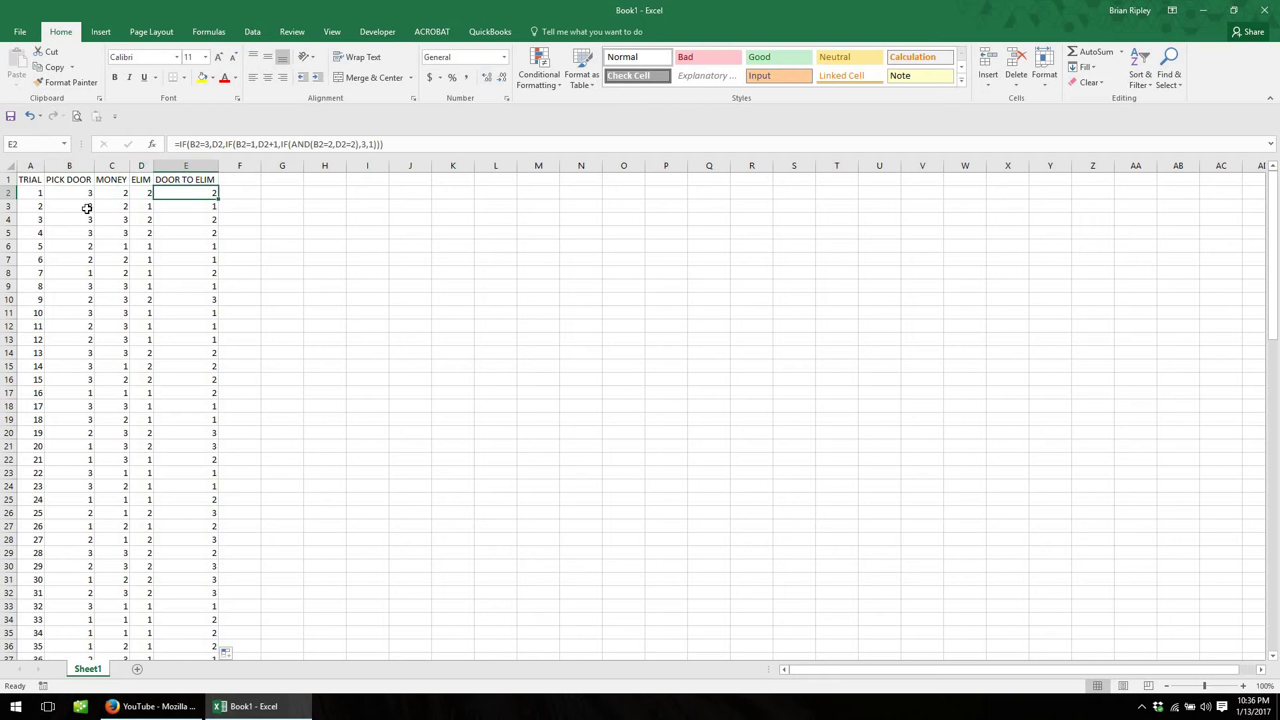
pyautogui.click(83, 275)
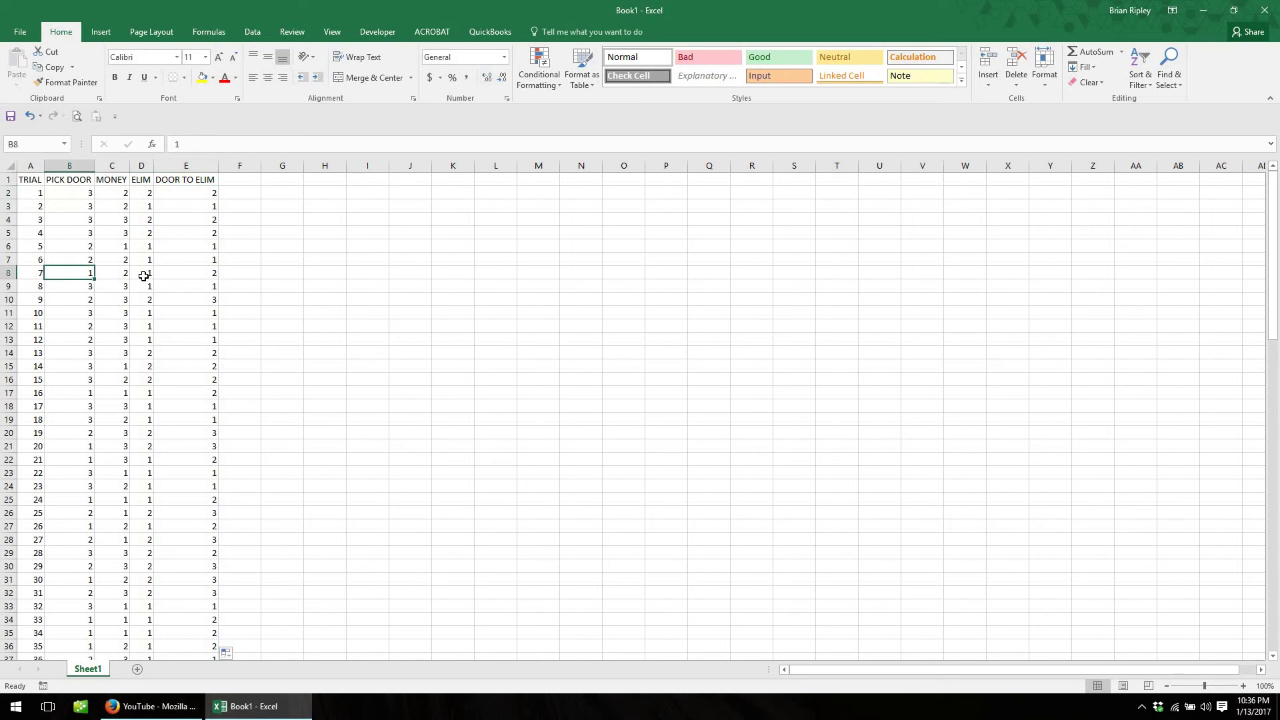
pyautogui.click(144, 272)
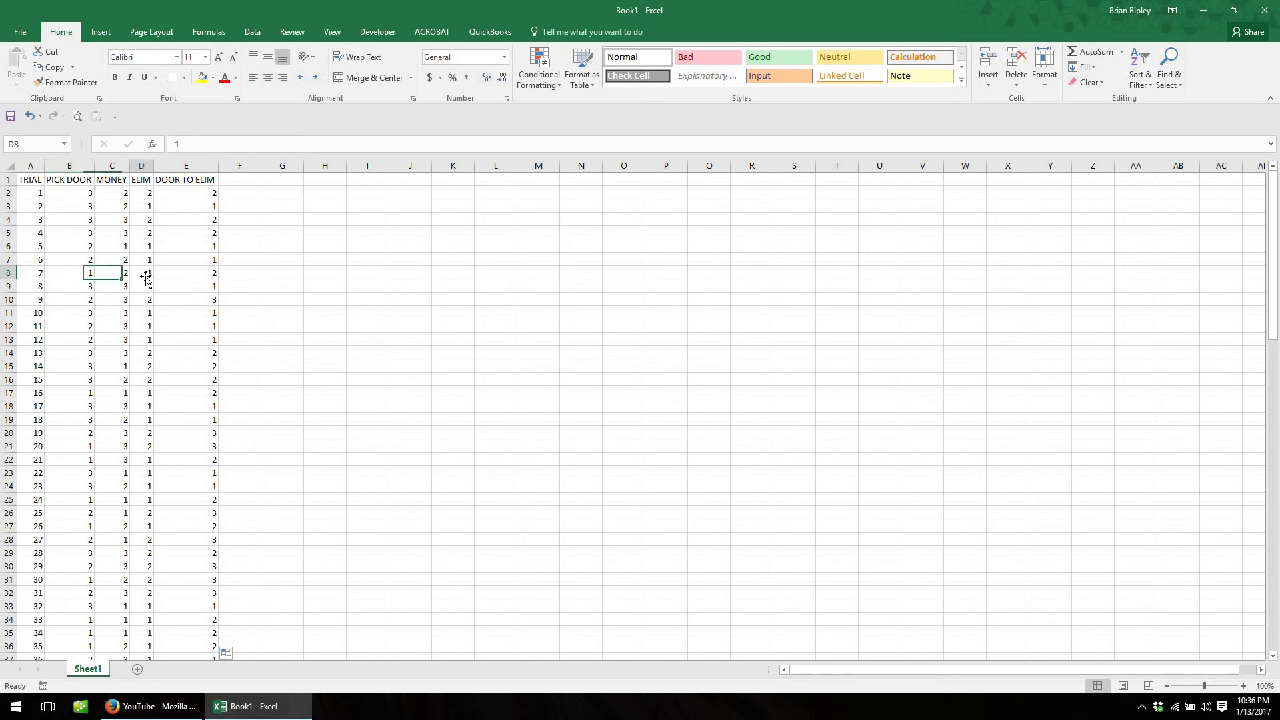
pyautogui.click(195, 272)
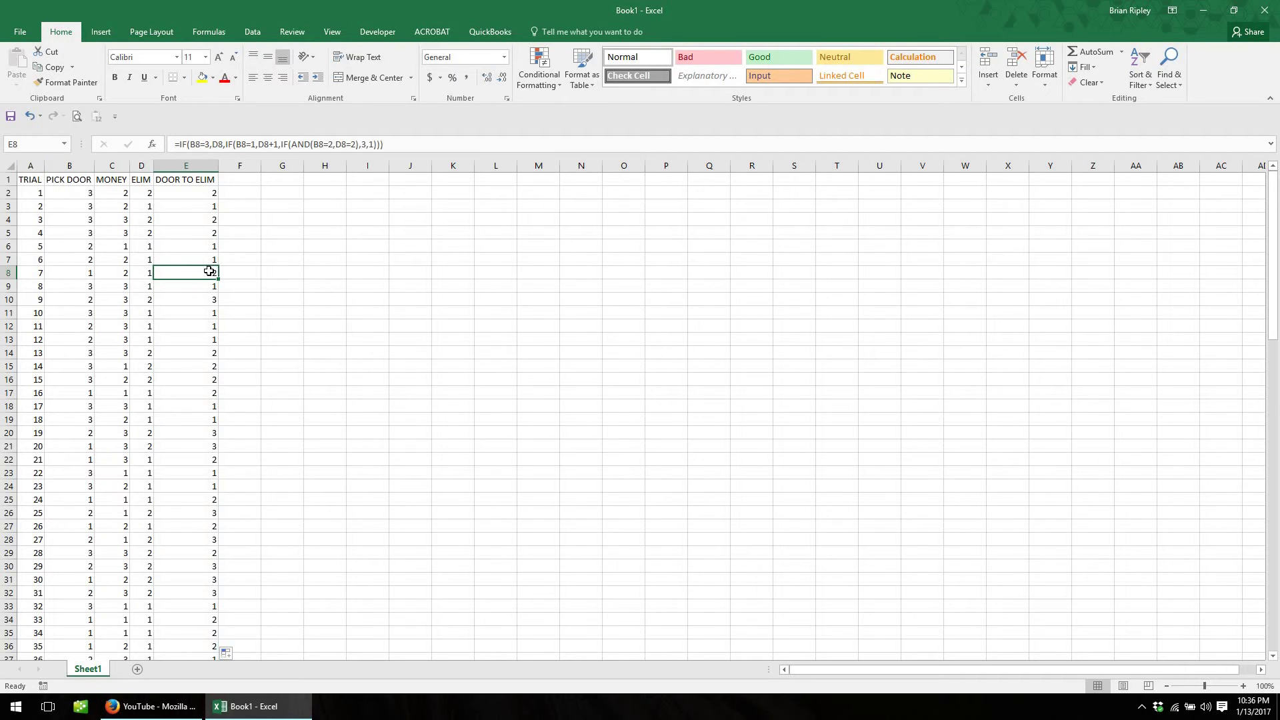
pyautogui.click(78, 433)
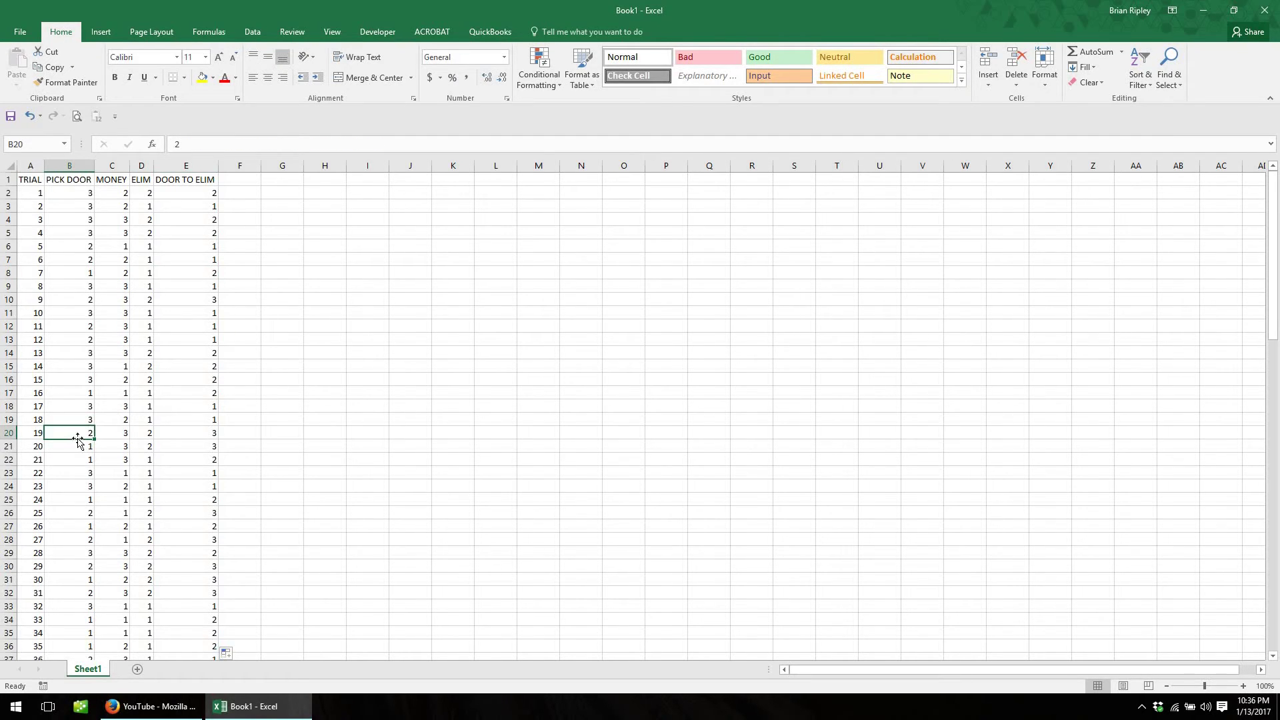
pyautogui.click(142, 434)
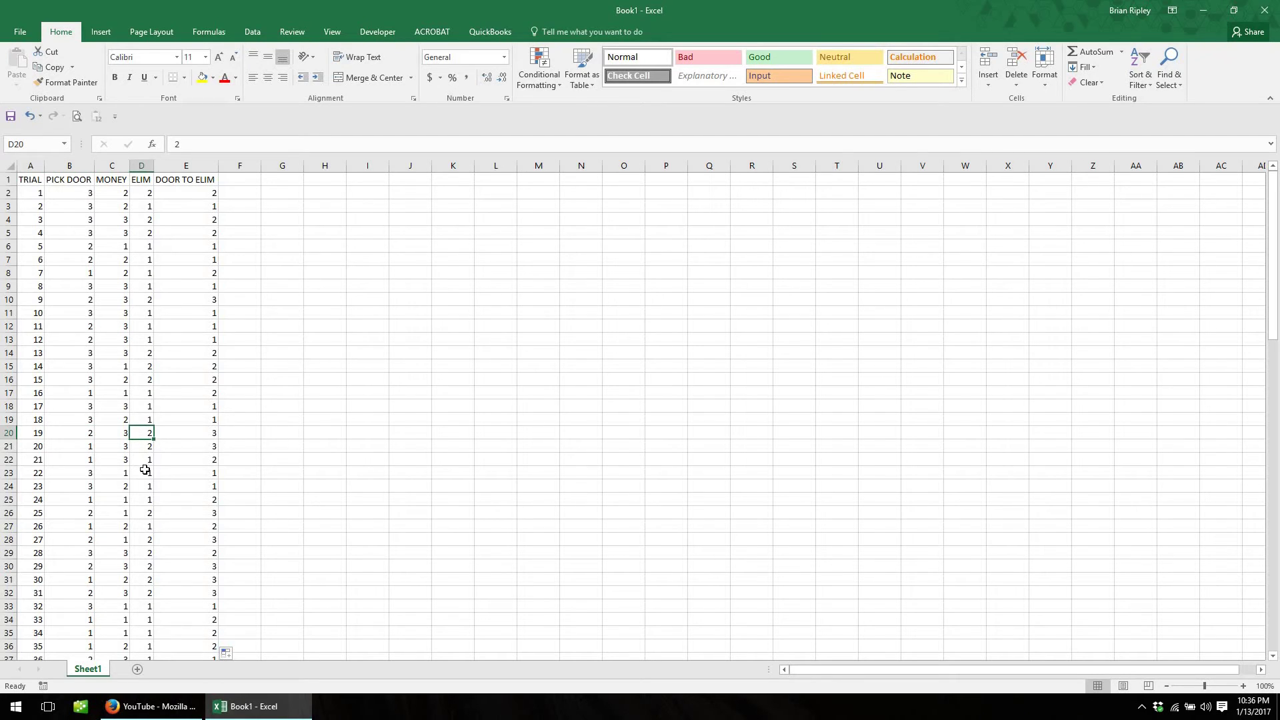
pyautogui.click(195, 434)
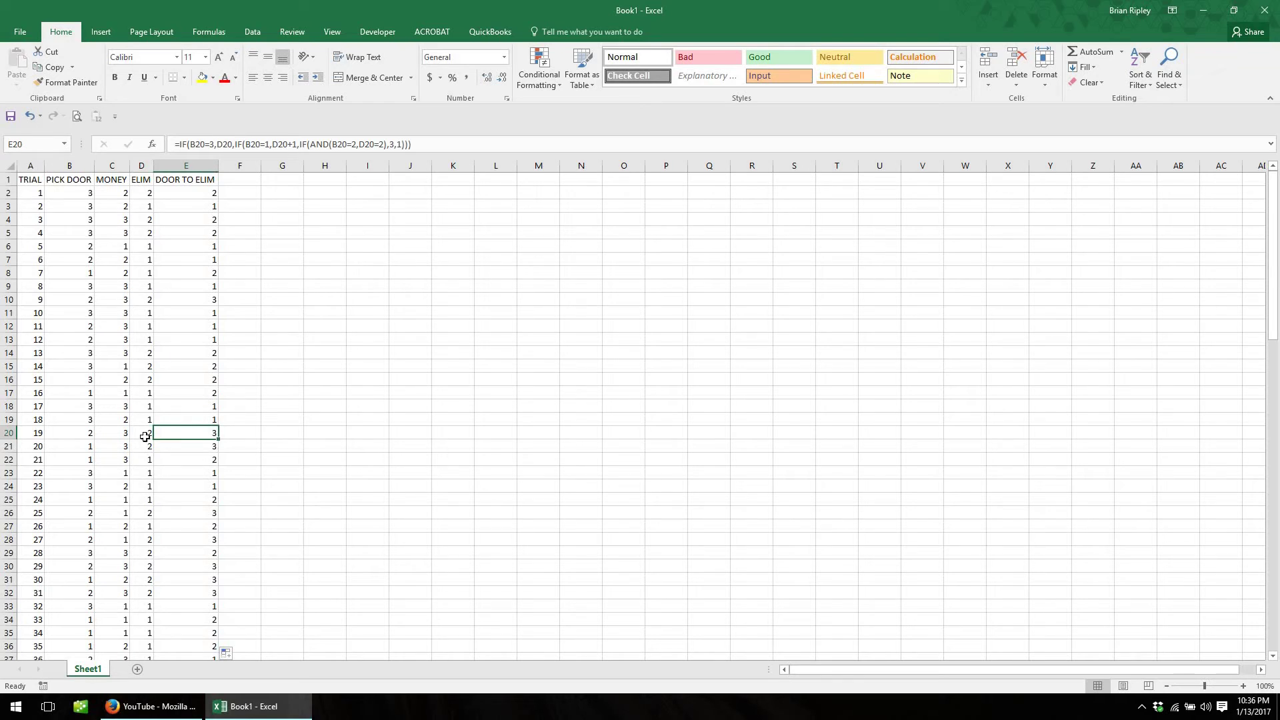
pyautogui.click(82, 513)
pyautogui.click(82, 566)
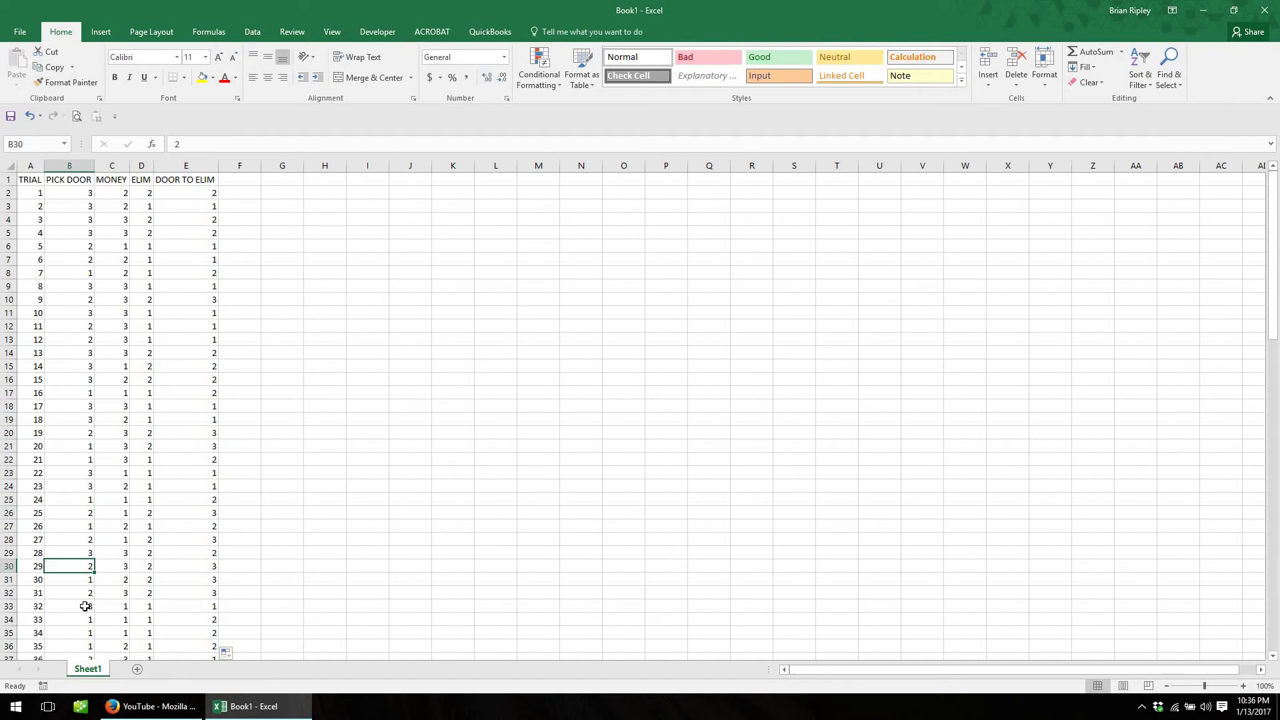
pyautogui.click(73, 247)
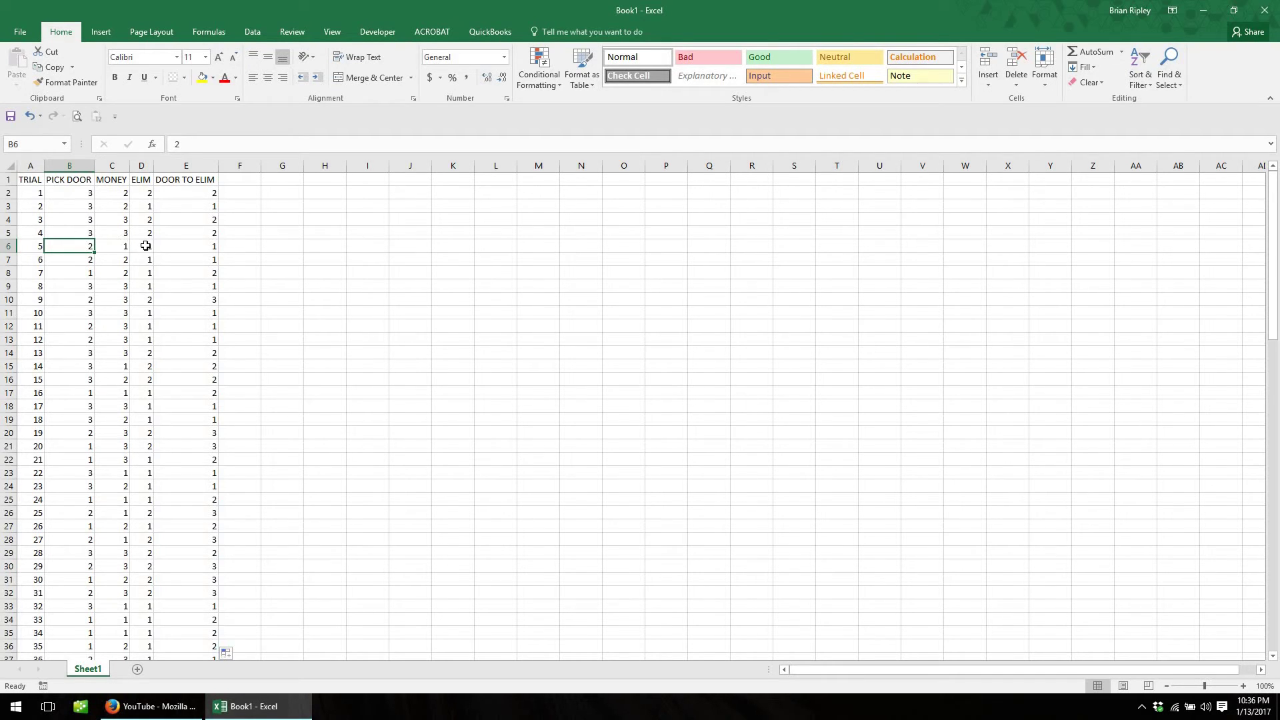
pyautogui.click(194, 248)
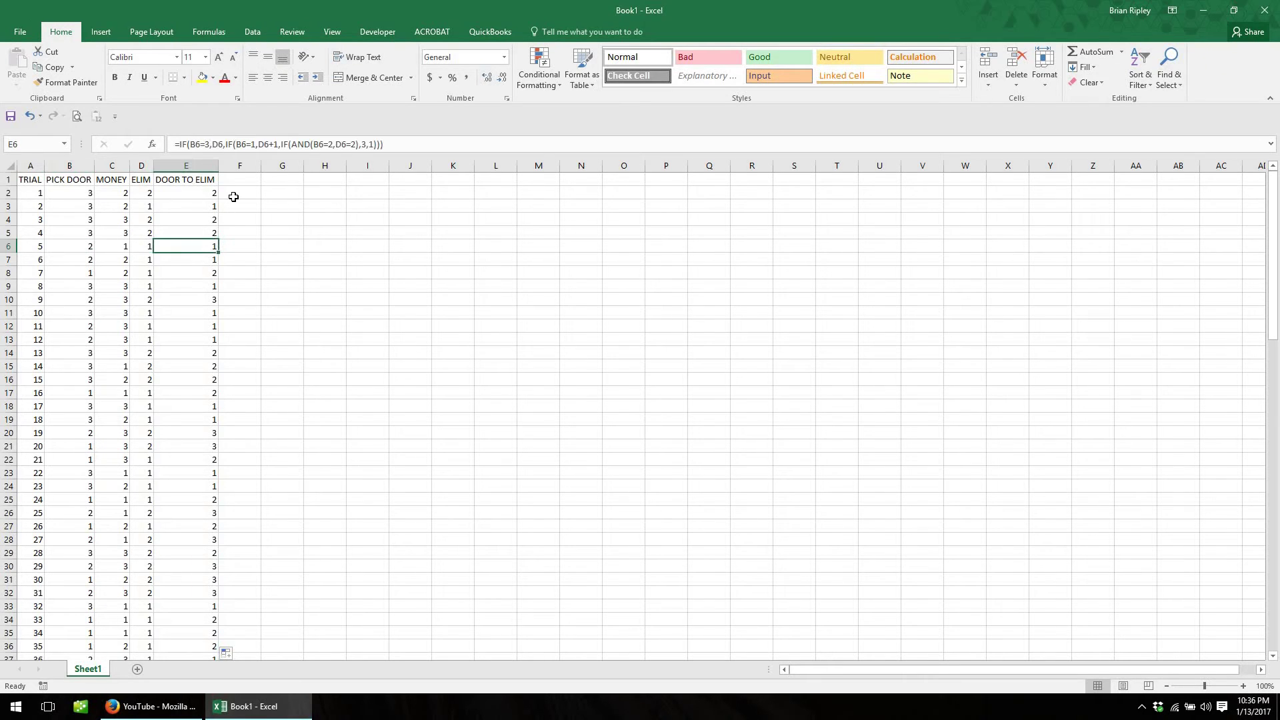
pyautogui.click(238, 191)
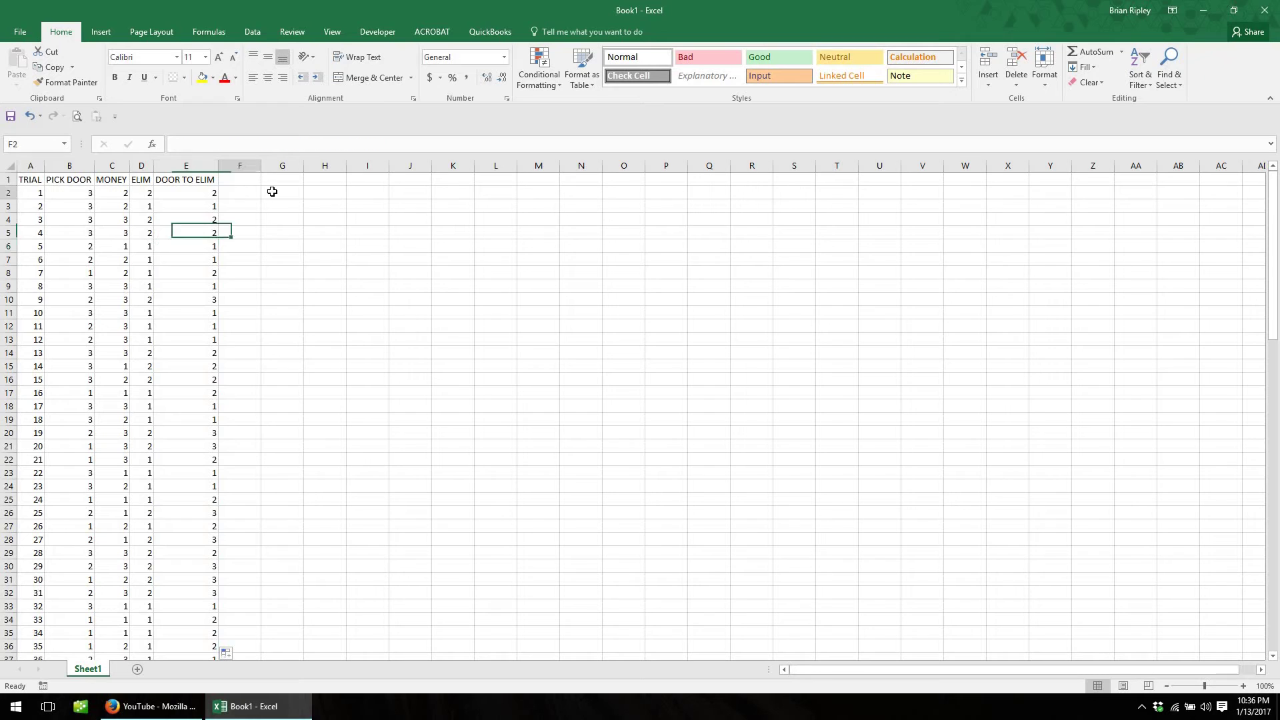
pyautogui.press('Left')
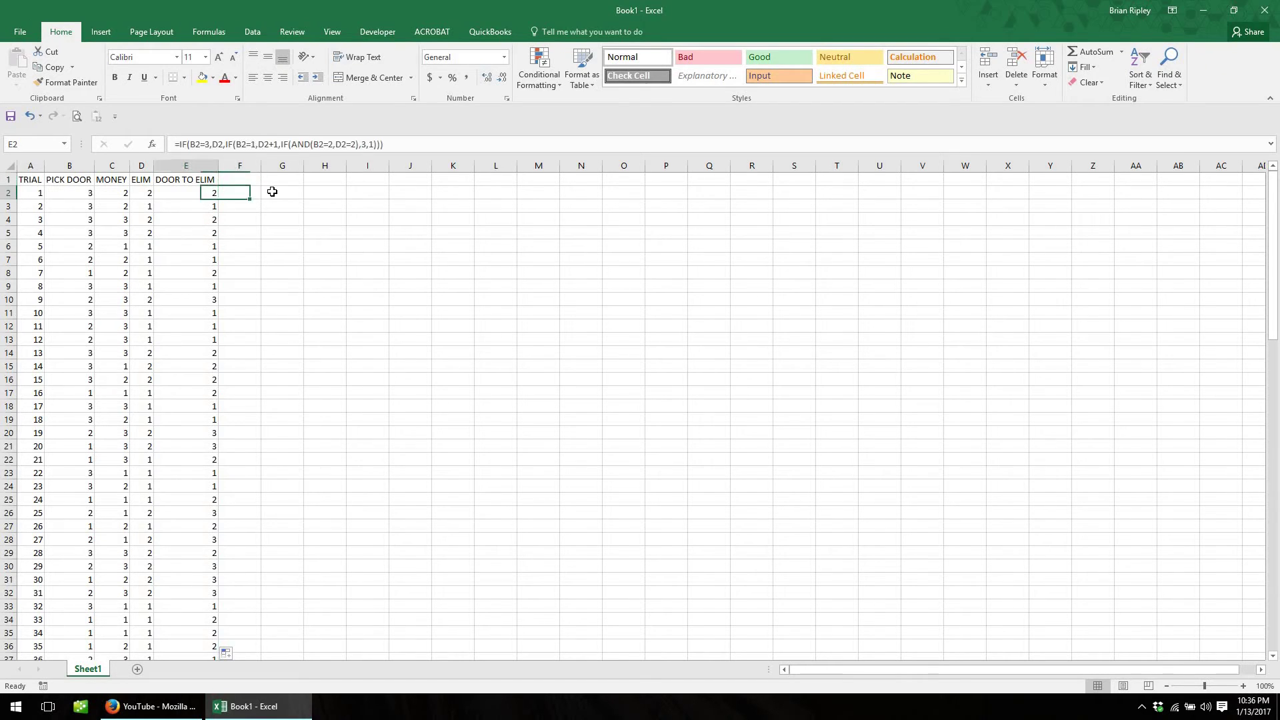
# - Compare the MONEY, ELIM and DOOR TO ELIM values of trial 1 to see whether the money door gets eliminated
pyautogui.press('Left')
pyautogui.press('Left')
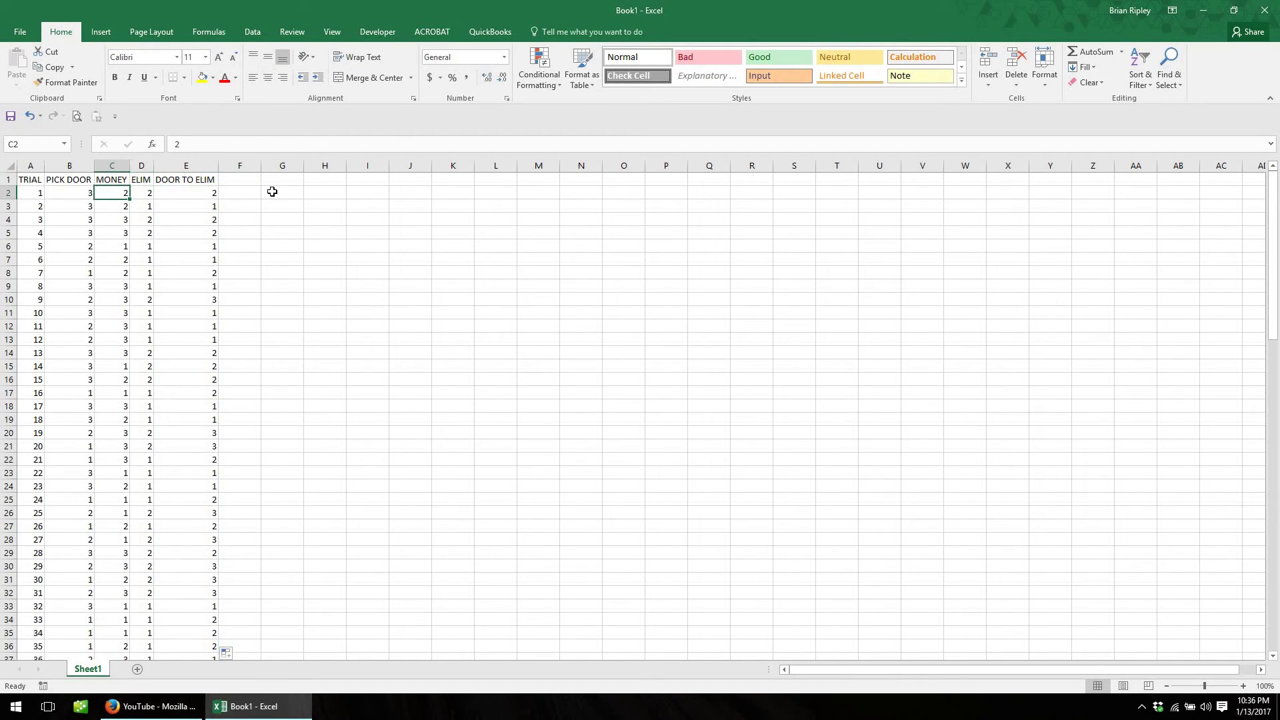
pyautogui.press('Right')
pyautogui.press('Right')
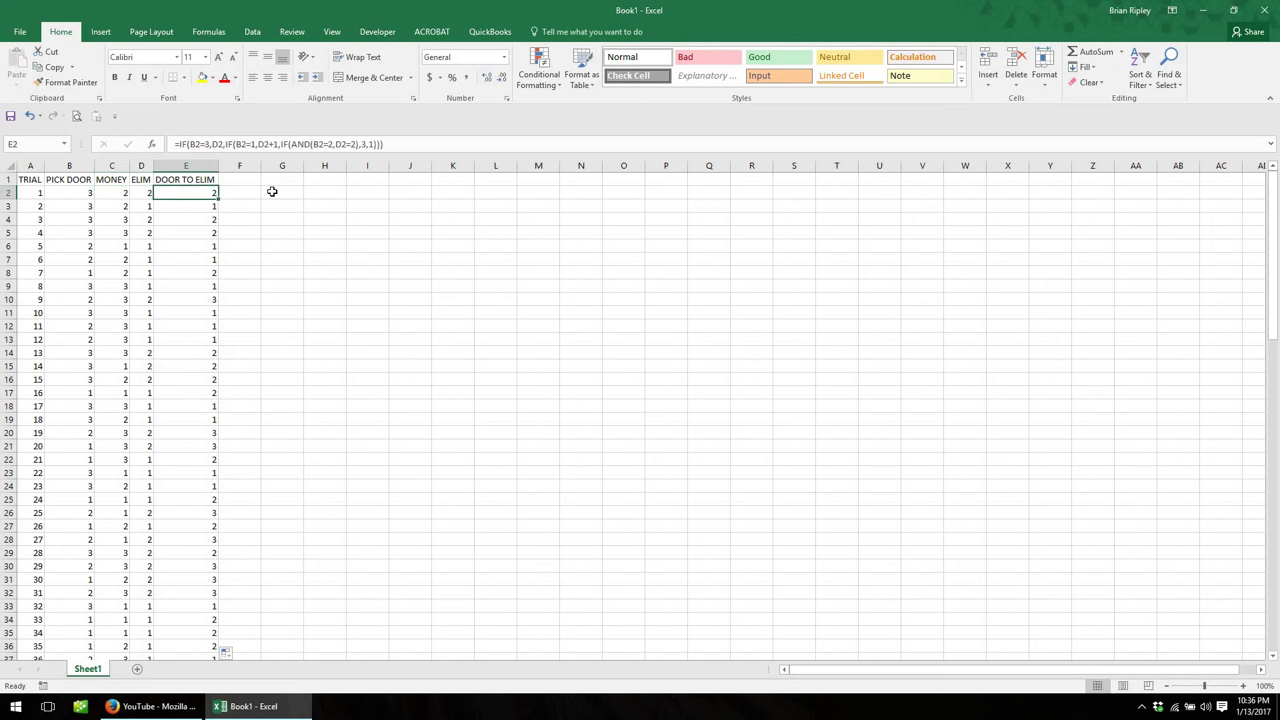
pyautogui.press('Left')
pyautogui.press('Left')
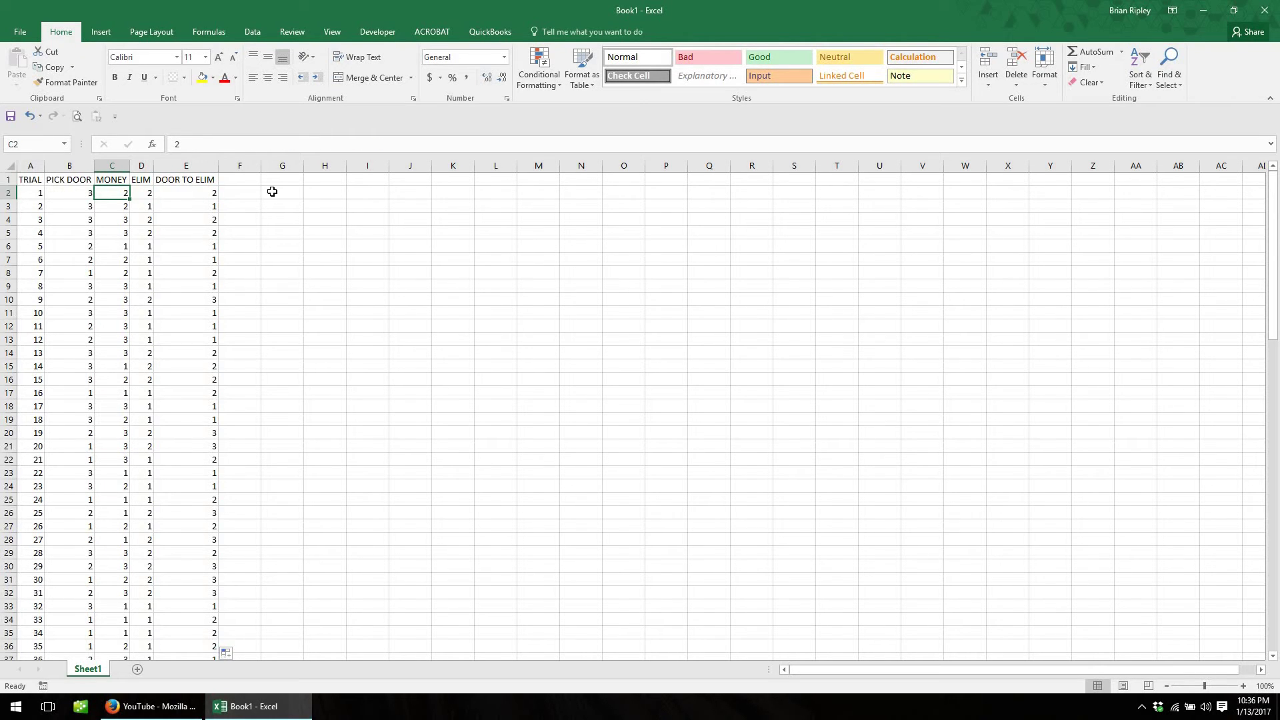
pyautogui.press('Right')
pyautogui.press('Right')
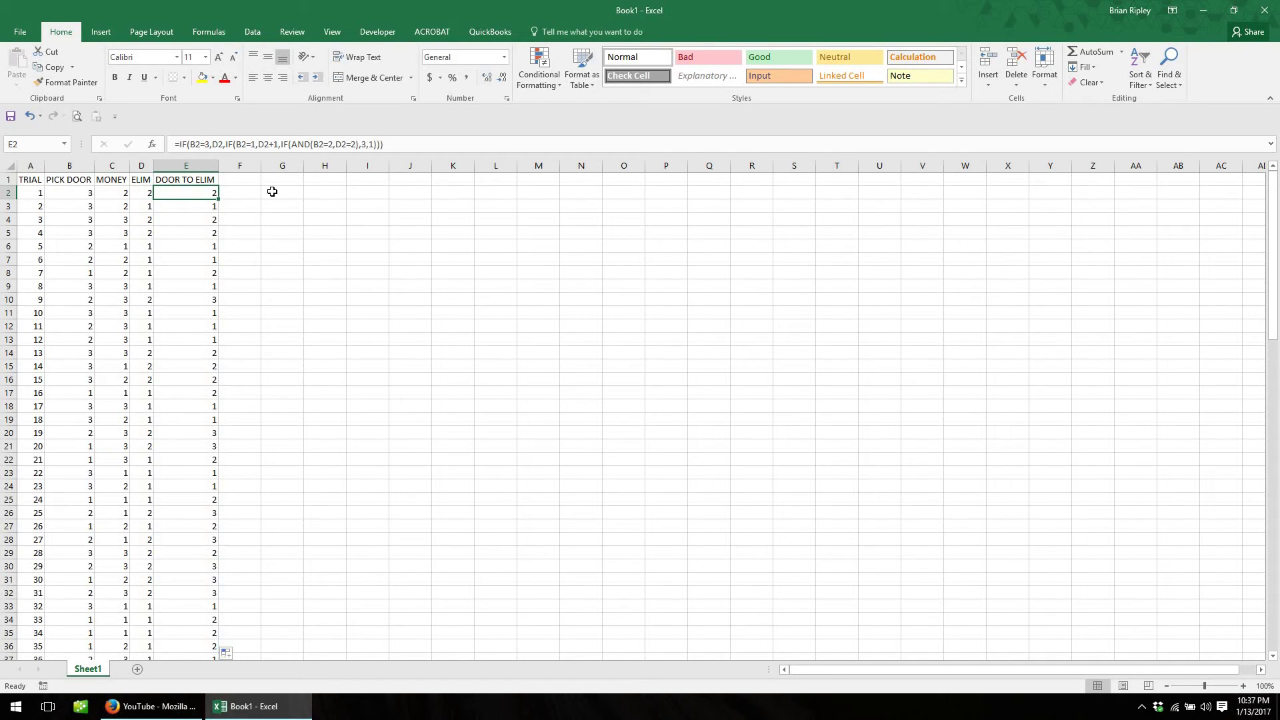
pyautogui.press('Left')
pyautogui.press('Left')
pyautogui.press('Right')
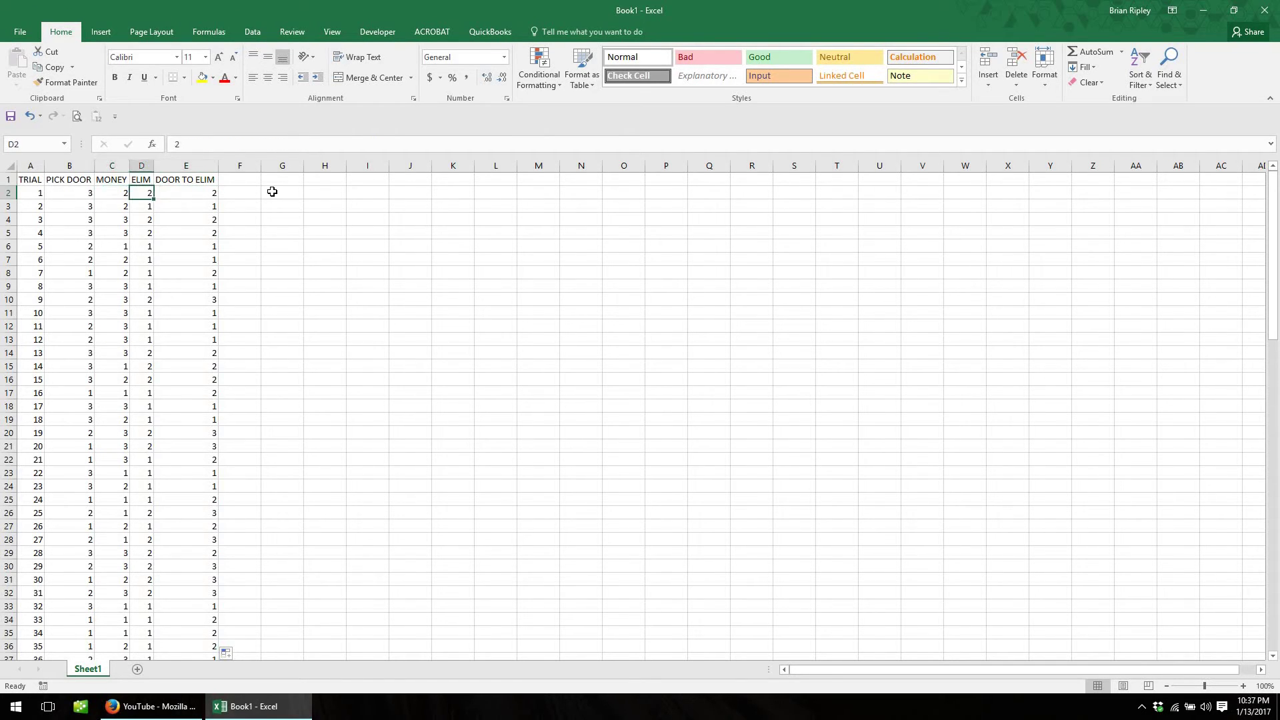
pyautogui.press('Right')
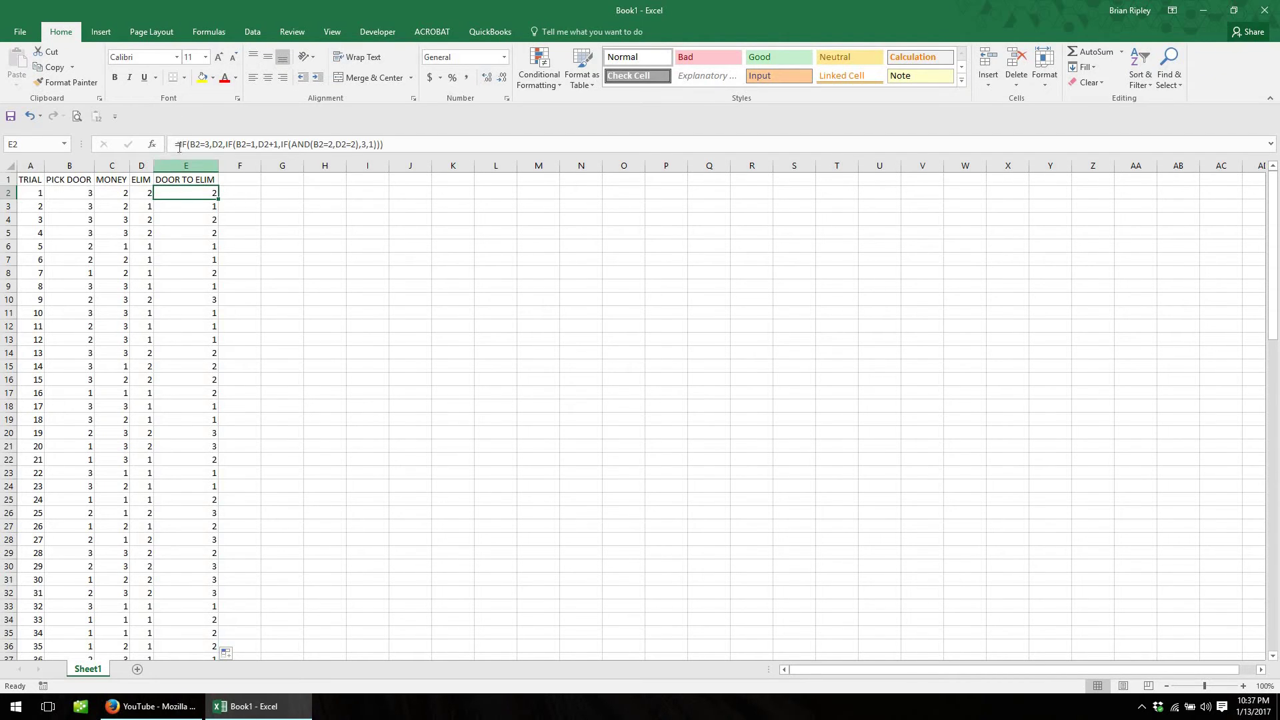
# - Wrap the E2 formula in an outer IF that tests C2=B2, with the existing nested IFs as its true case
pyautogui.click(238, 144)
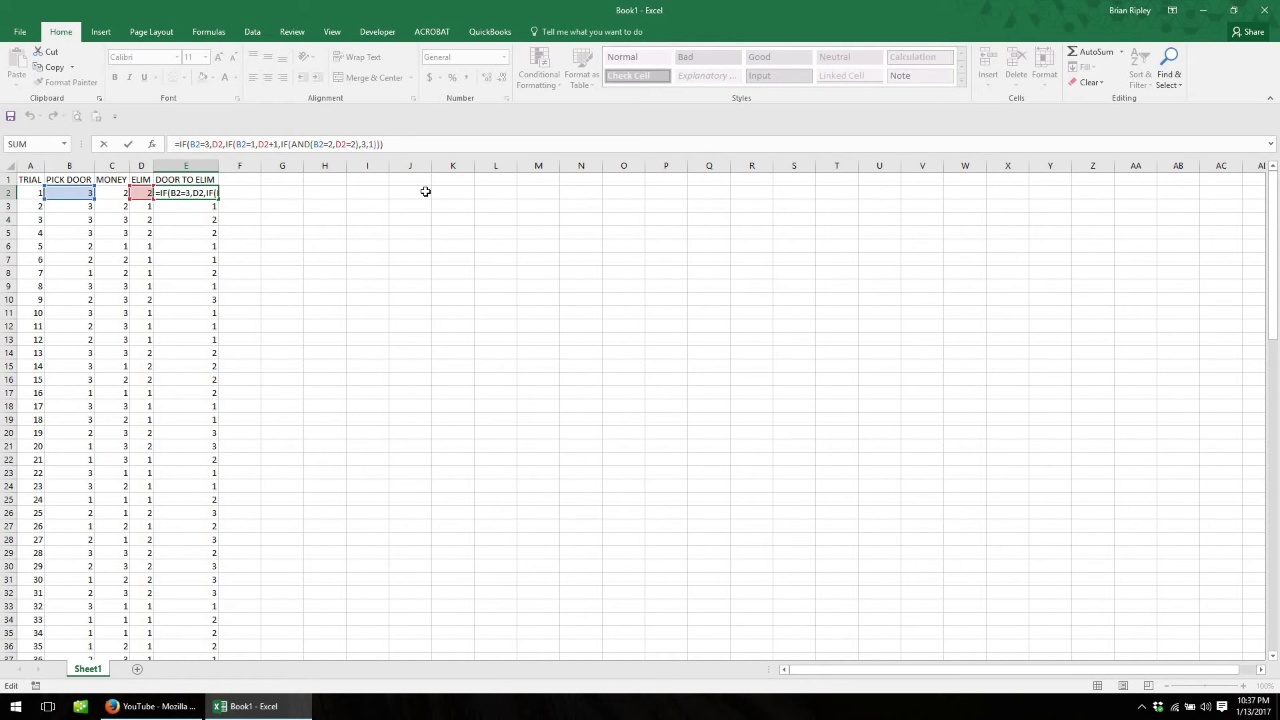
pyautogui.write('if')
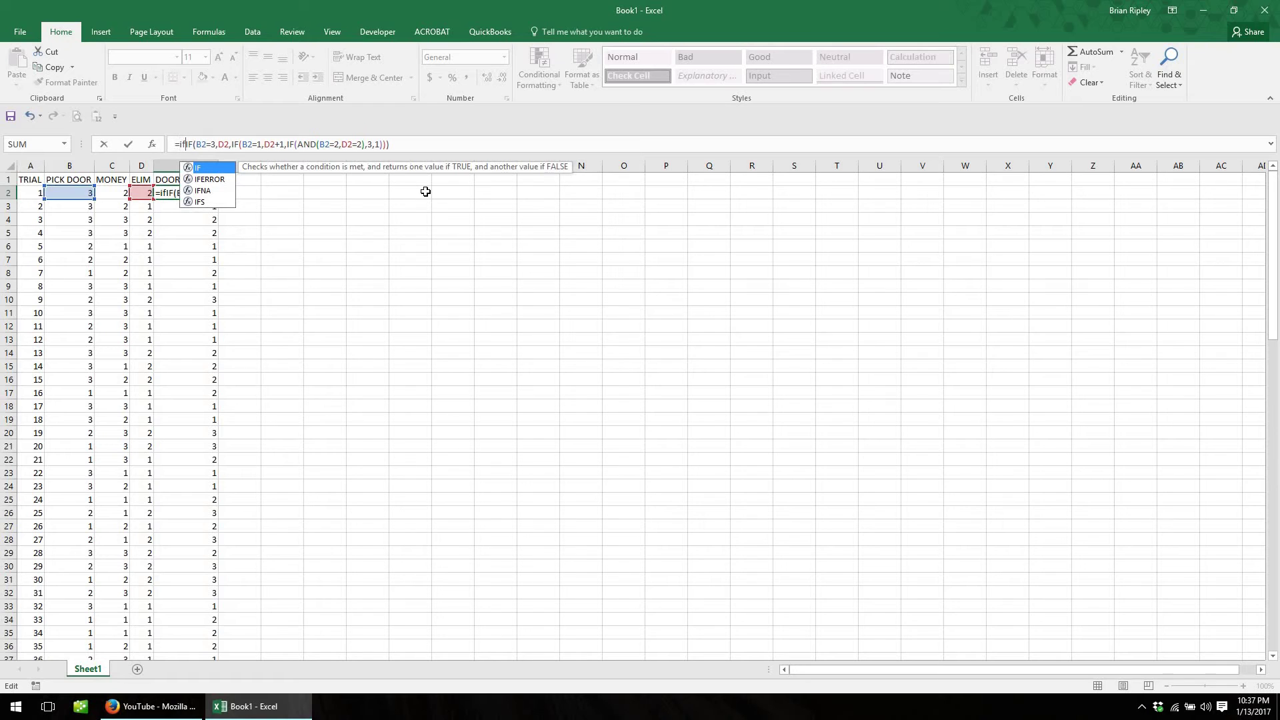
pyautogui.write('(')
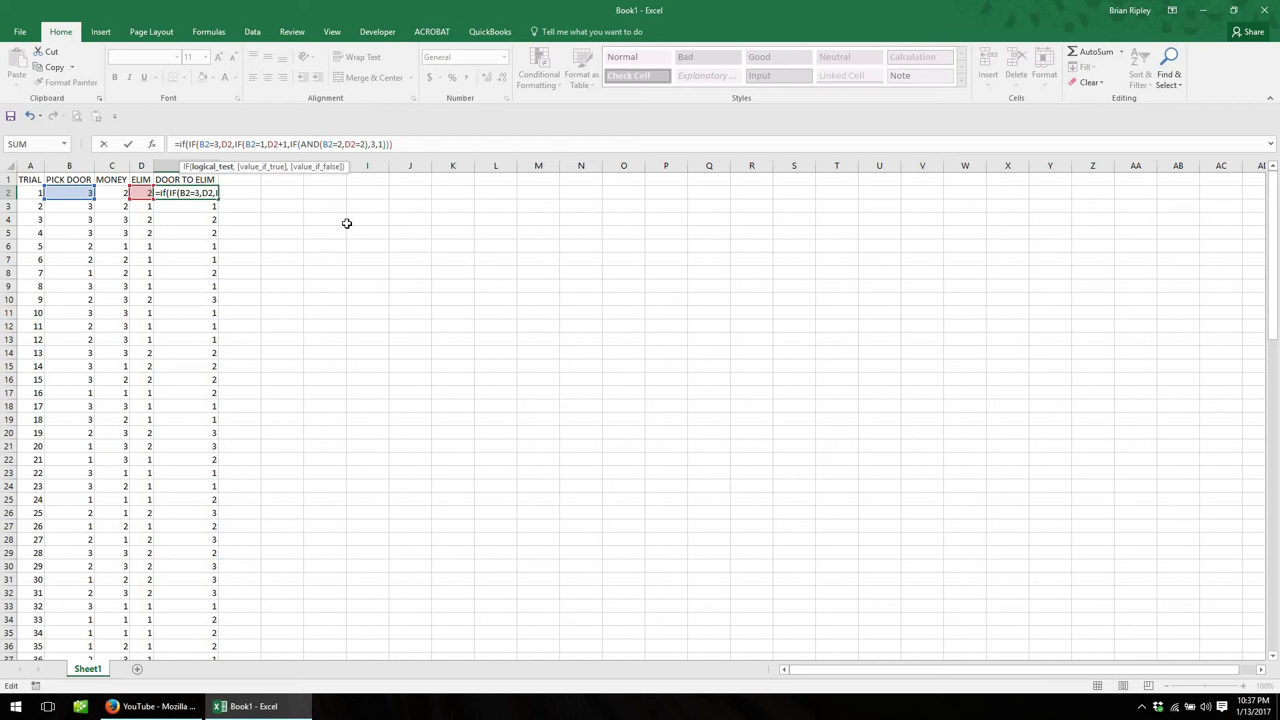
pyautogui.click(107, 191)
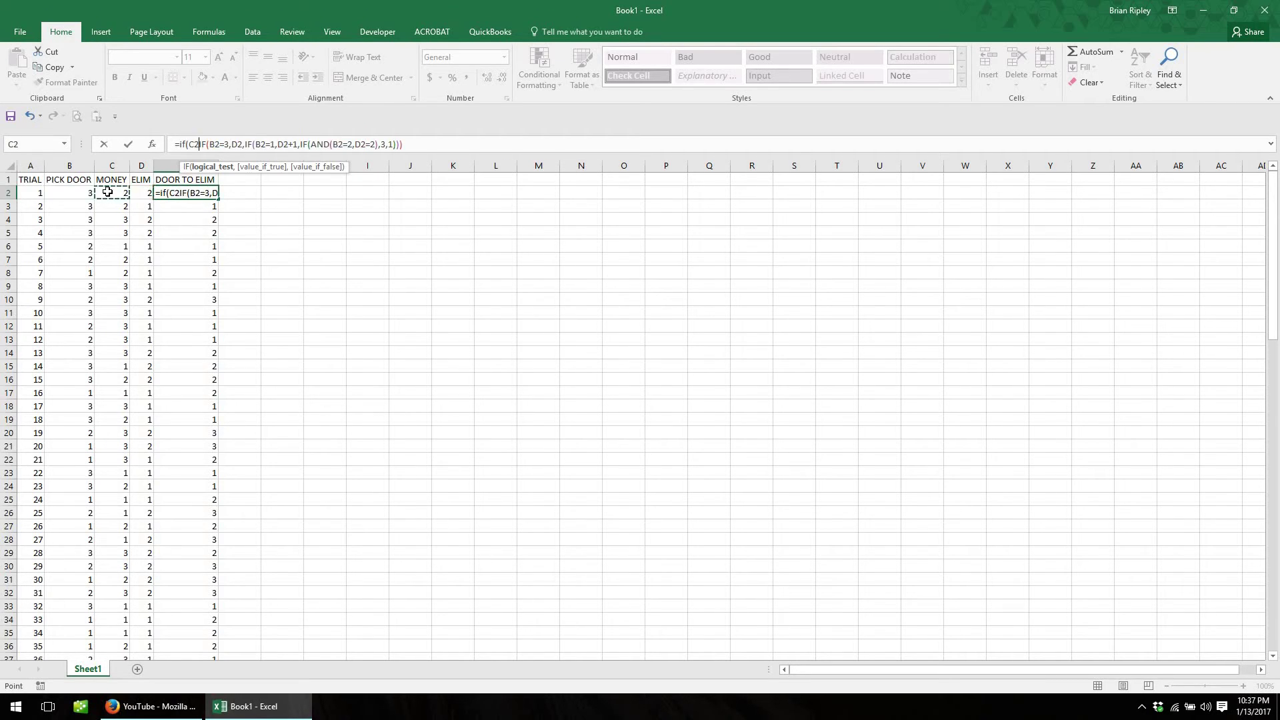
pyautogui.write('=')
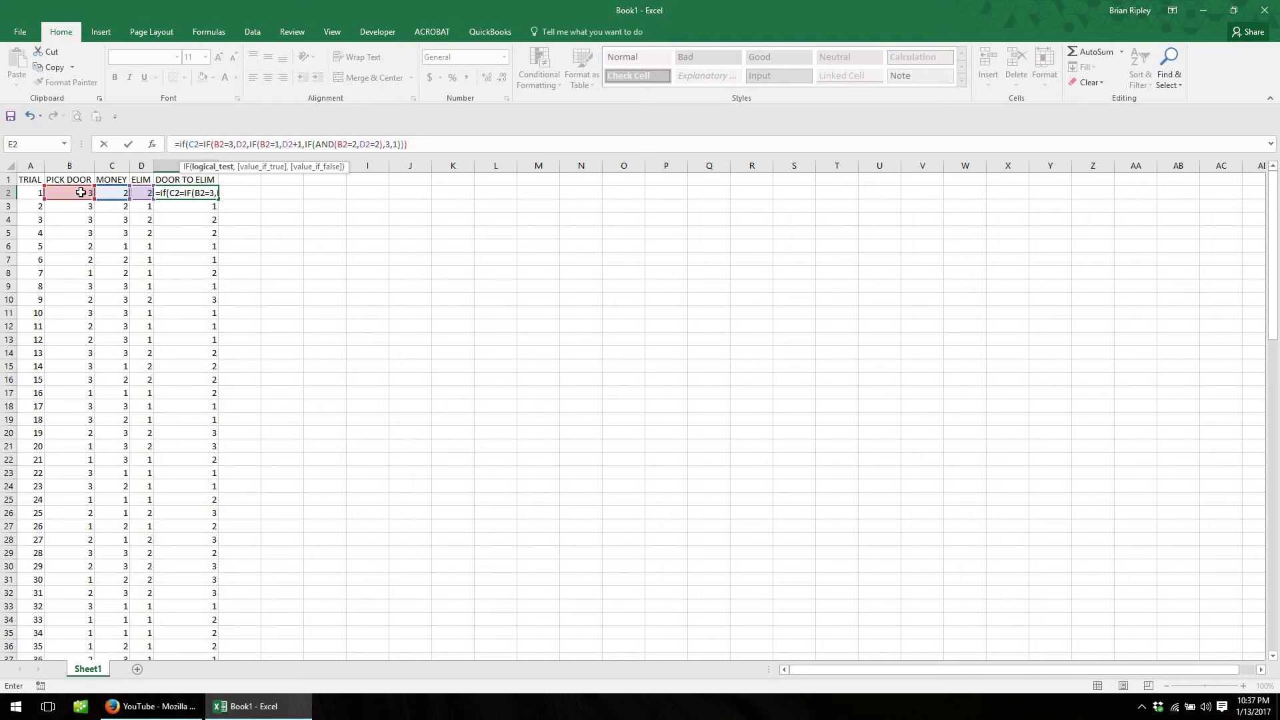
pyautogui.click(91, 192)
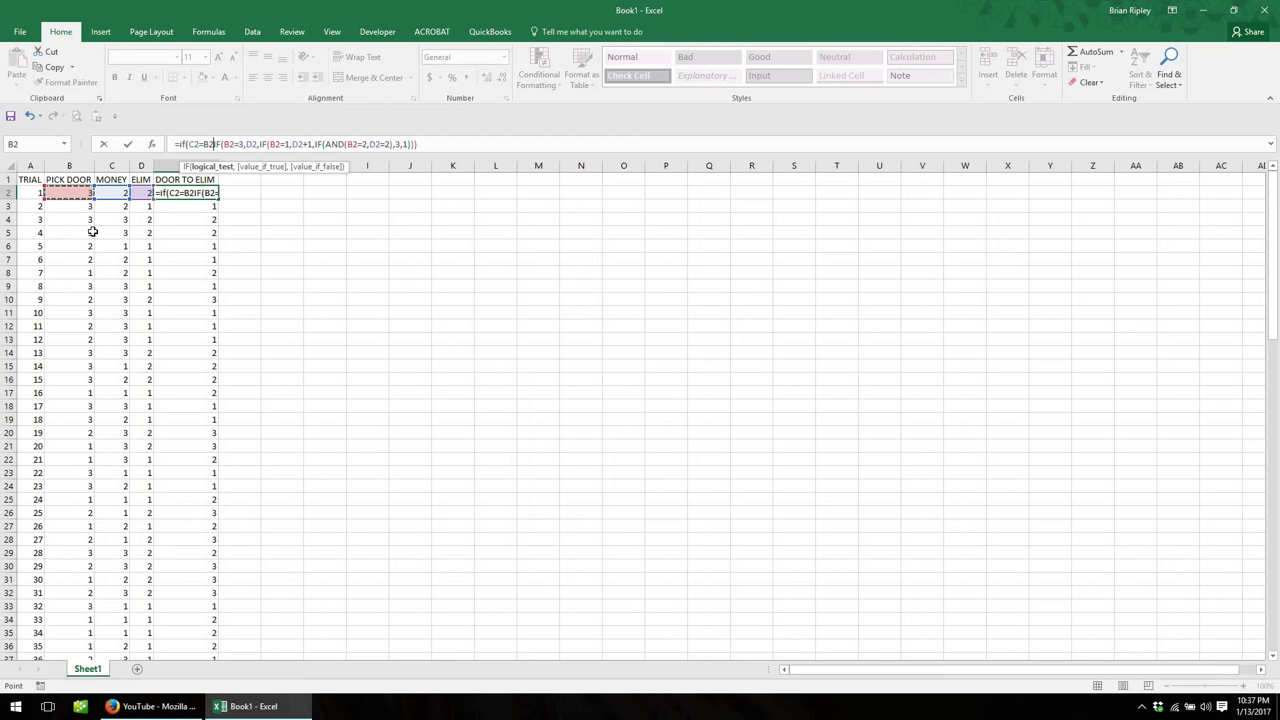
pyautogui.write(',')
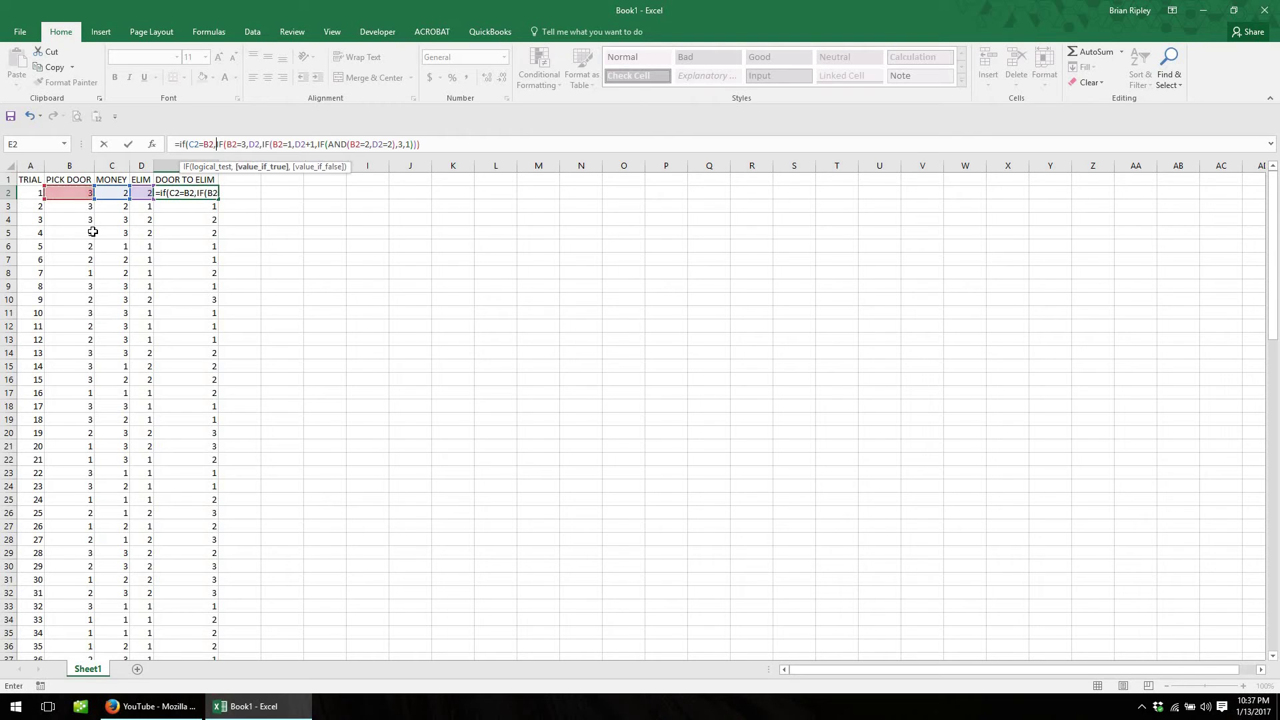
# - Finish the outer IF in E2 with 0 as its false case and fill the formula down for all 100 trials
pyautogui.click(441, 150)
pyautogui.write(',')
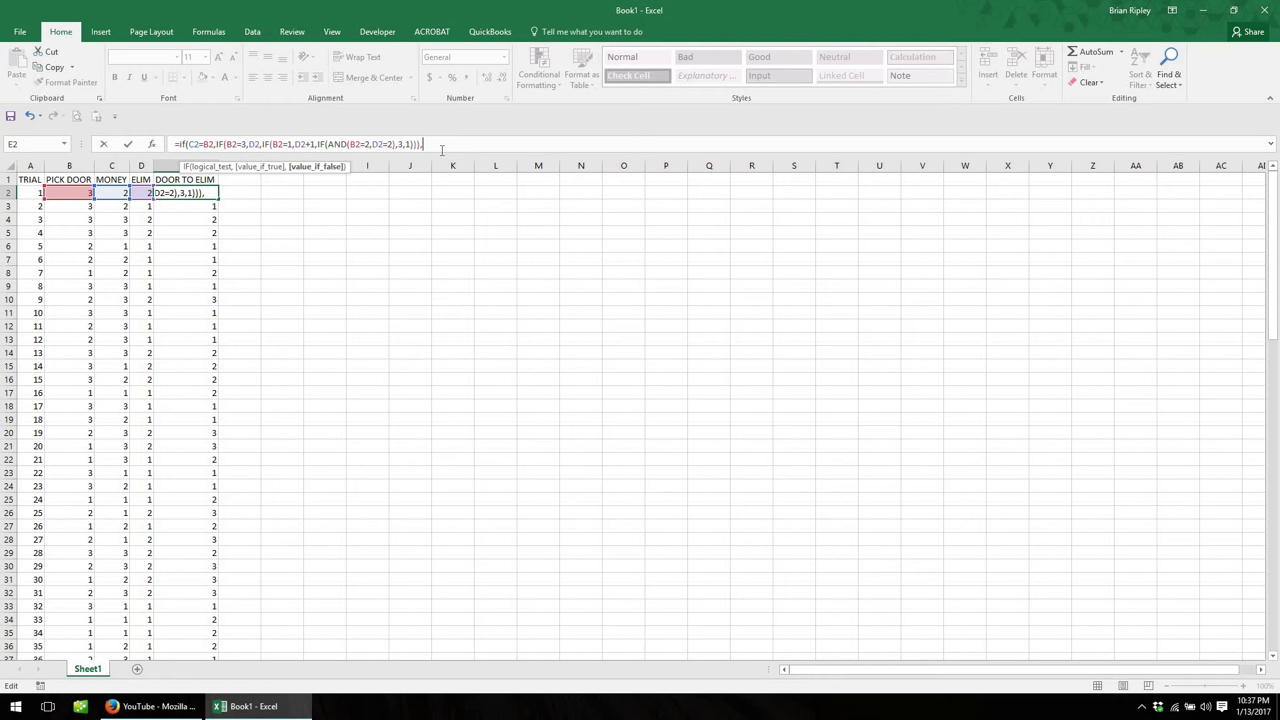
pyautogui.write('0)')
pyautogui.press('Return')
pyautogui.press('Up')
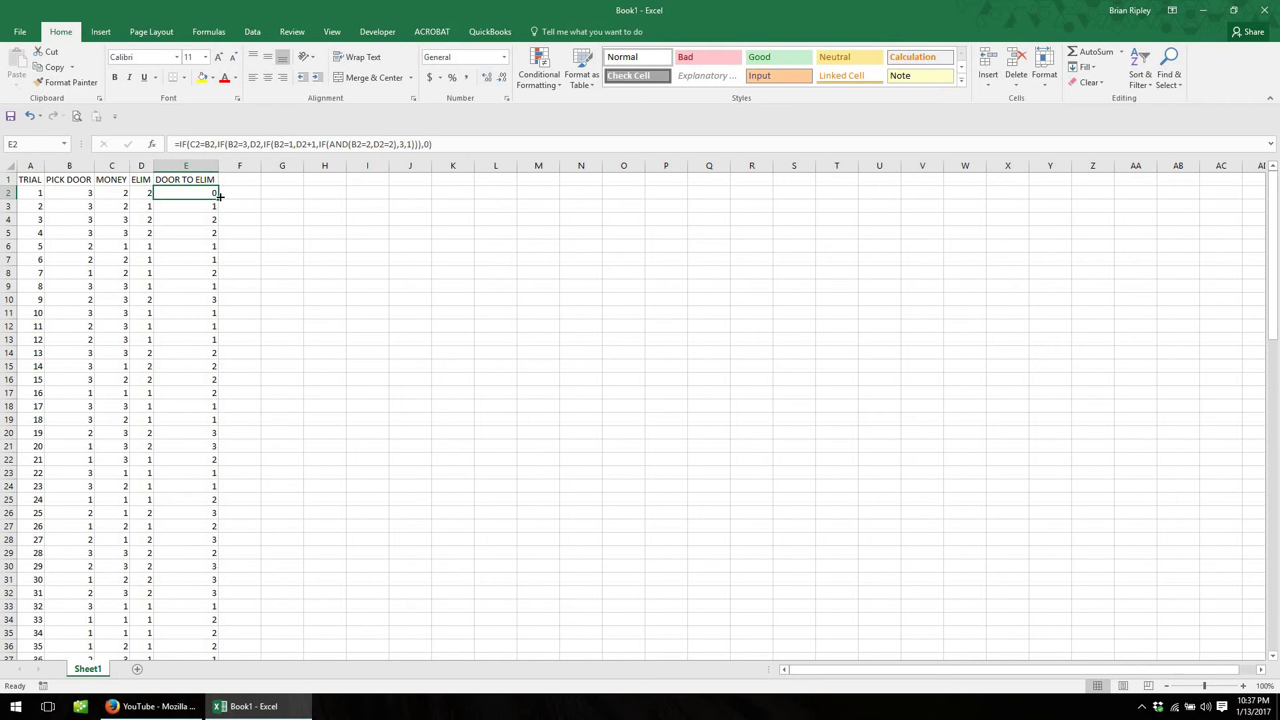
pyautogui.doubleClick(217, 199)
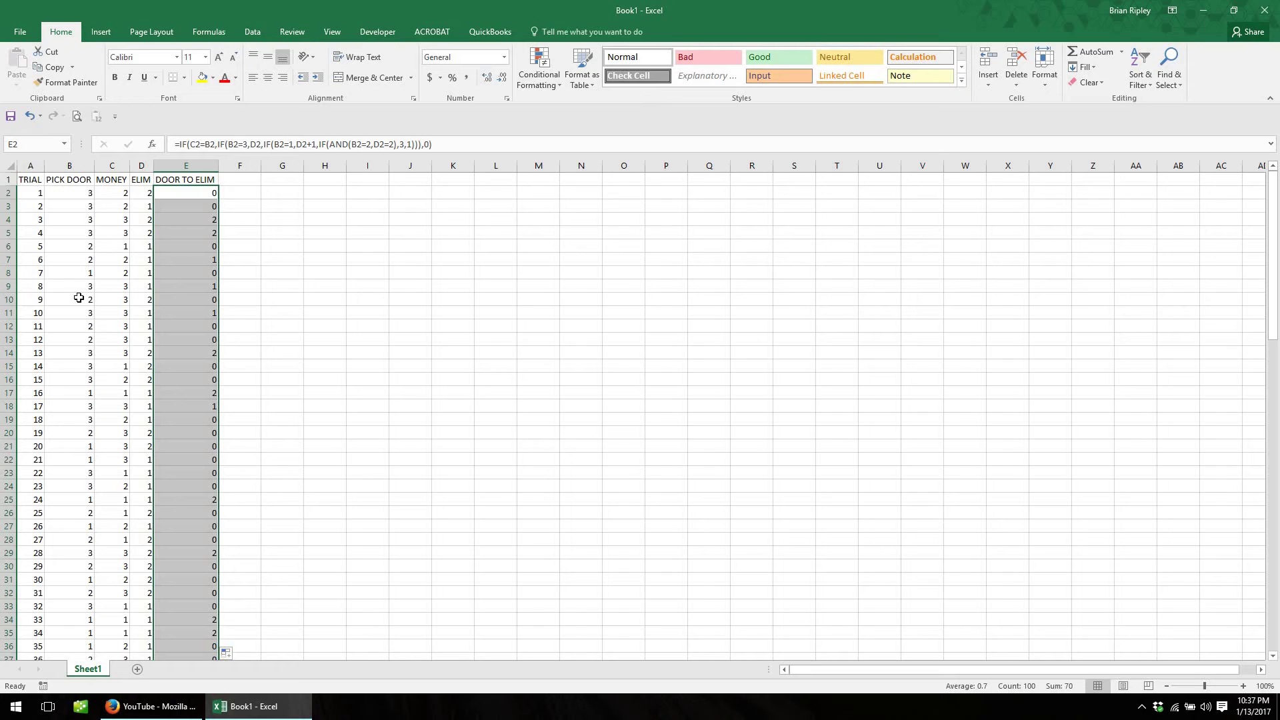
# - Check the DOOR TO ELIM results of trials 9 and 10 against their PICK DOOR and MONEY values
pyautogui.click(91, 299)
pyautogui.click(111, 299)
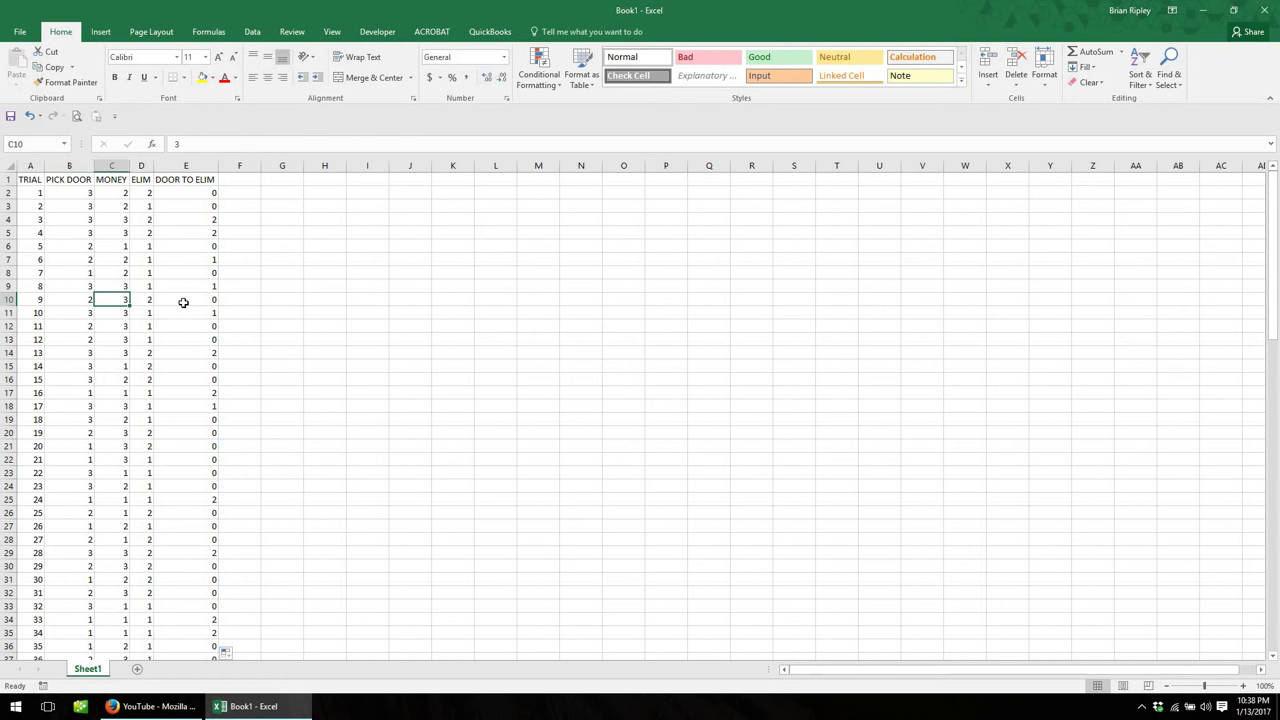
pyautogui.press('Right')
pyautogui.press('Right')
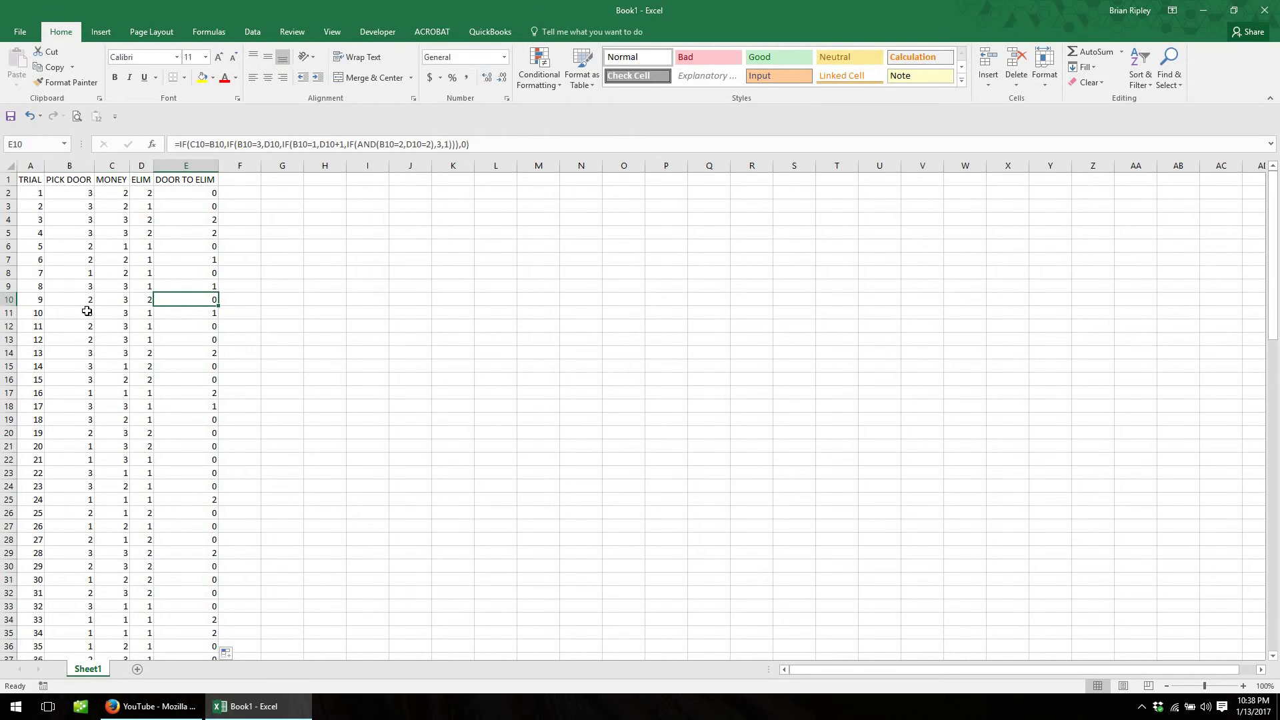
pyautogui.click(119, 314)
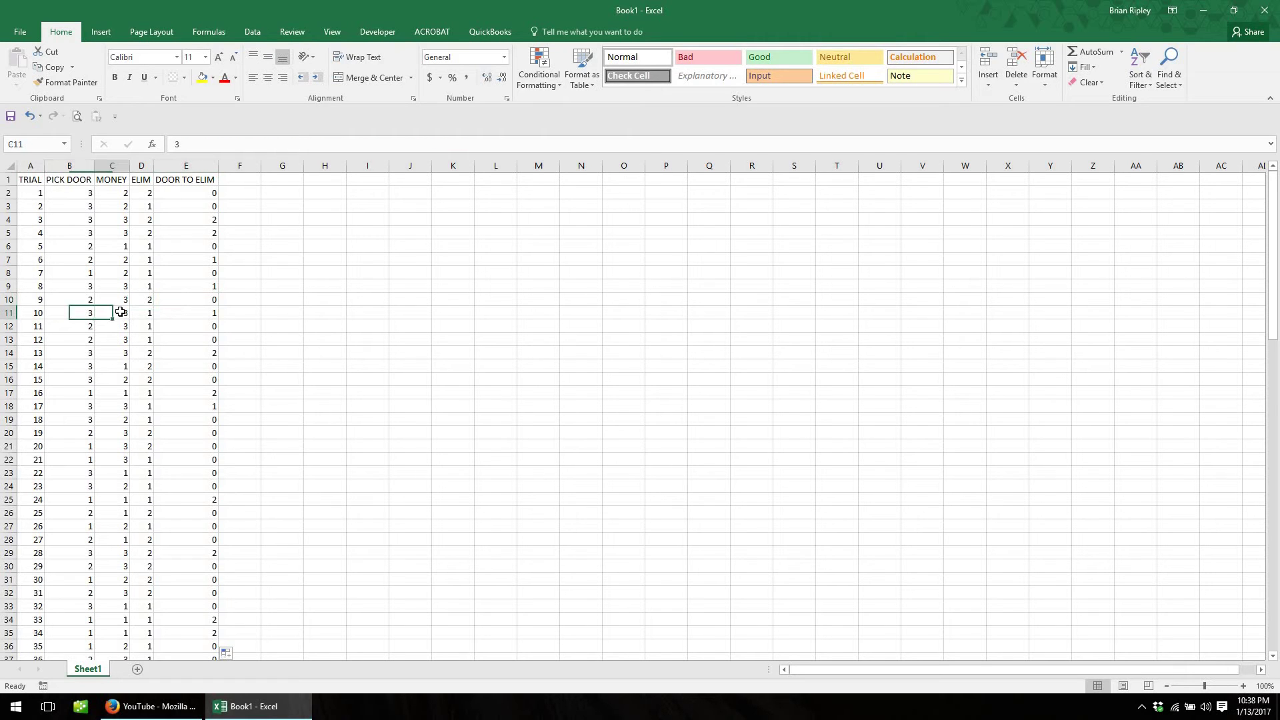
pyautogui.click(192, 310)
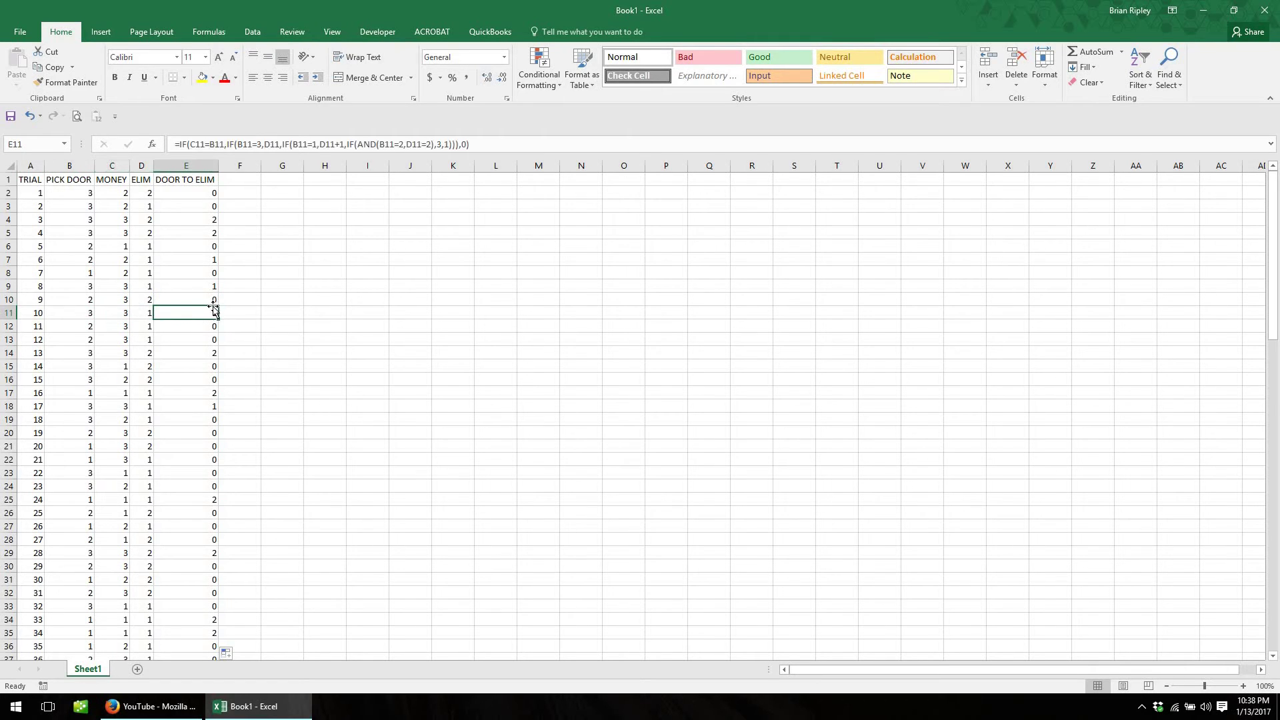
# - Replace the 0 false case in the E2 formula with a nested IF that tests B2<>C2
pyautogui.click(179, 195)
pyautogui.click(575, 141)
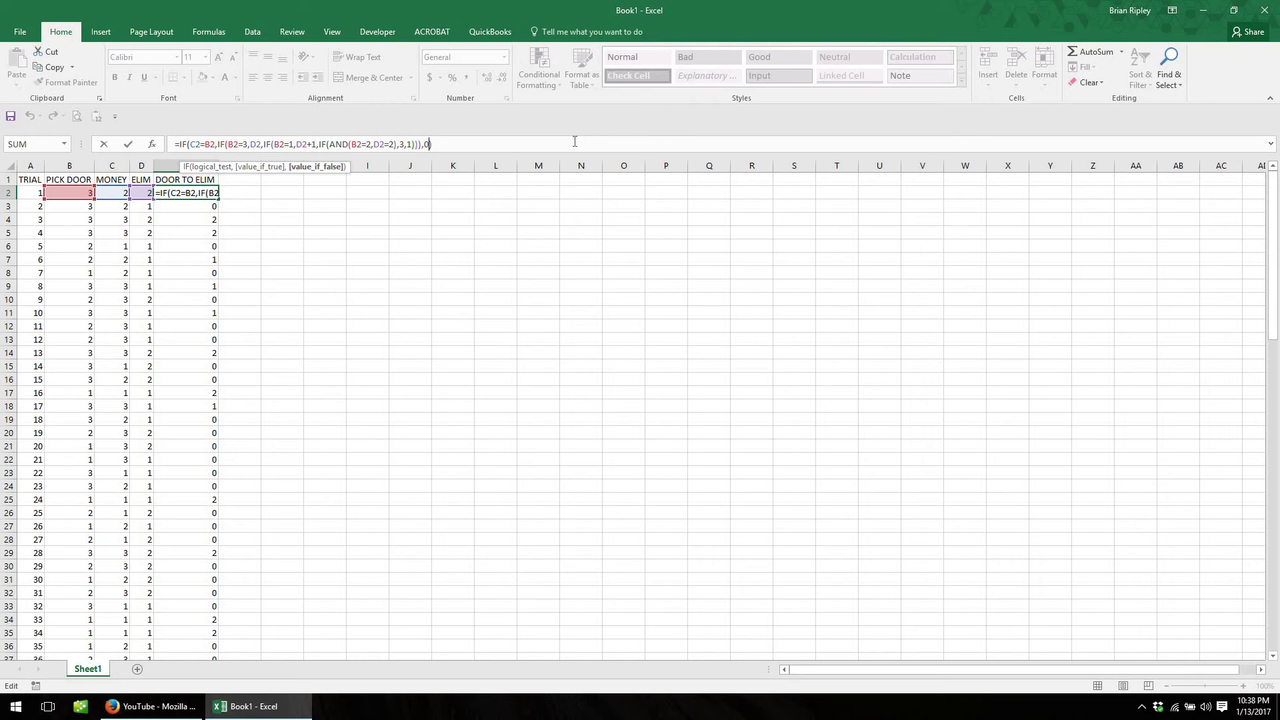
pyautogui.press('BackSpace')
pyautogui.write('if(')
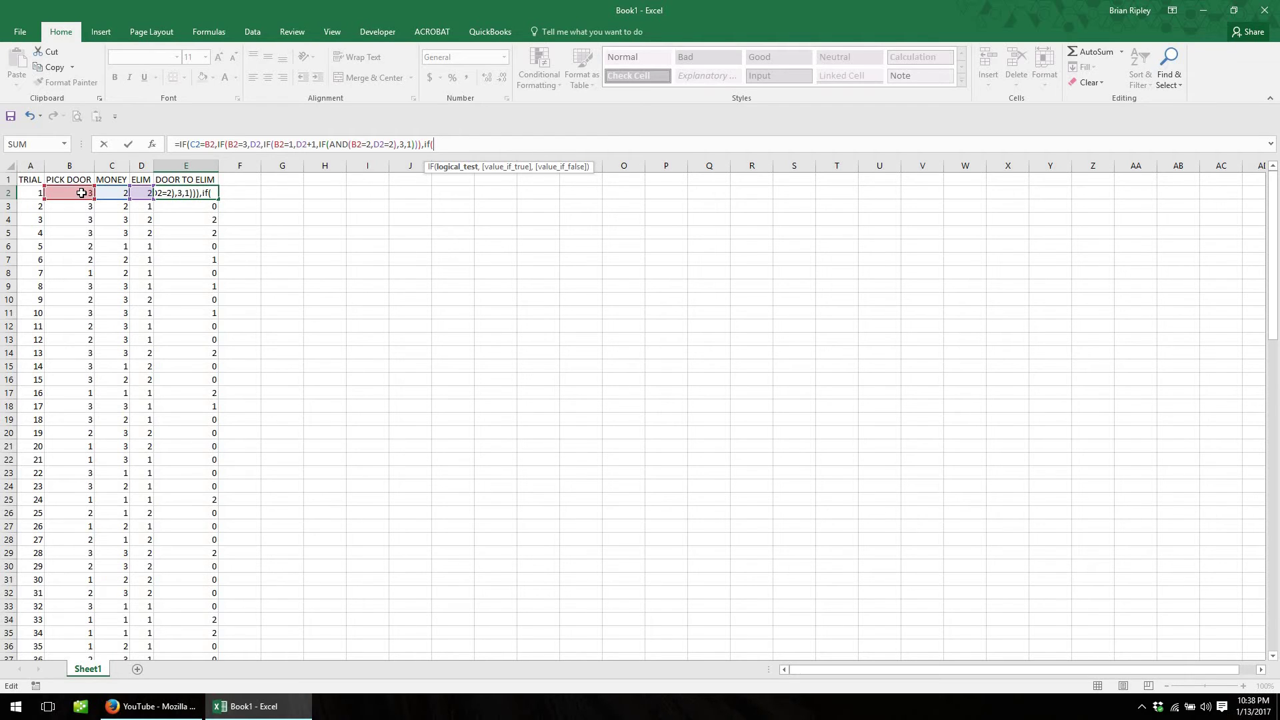
pyautogui.click(81, 193)
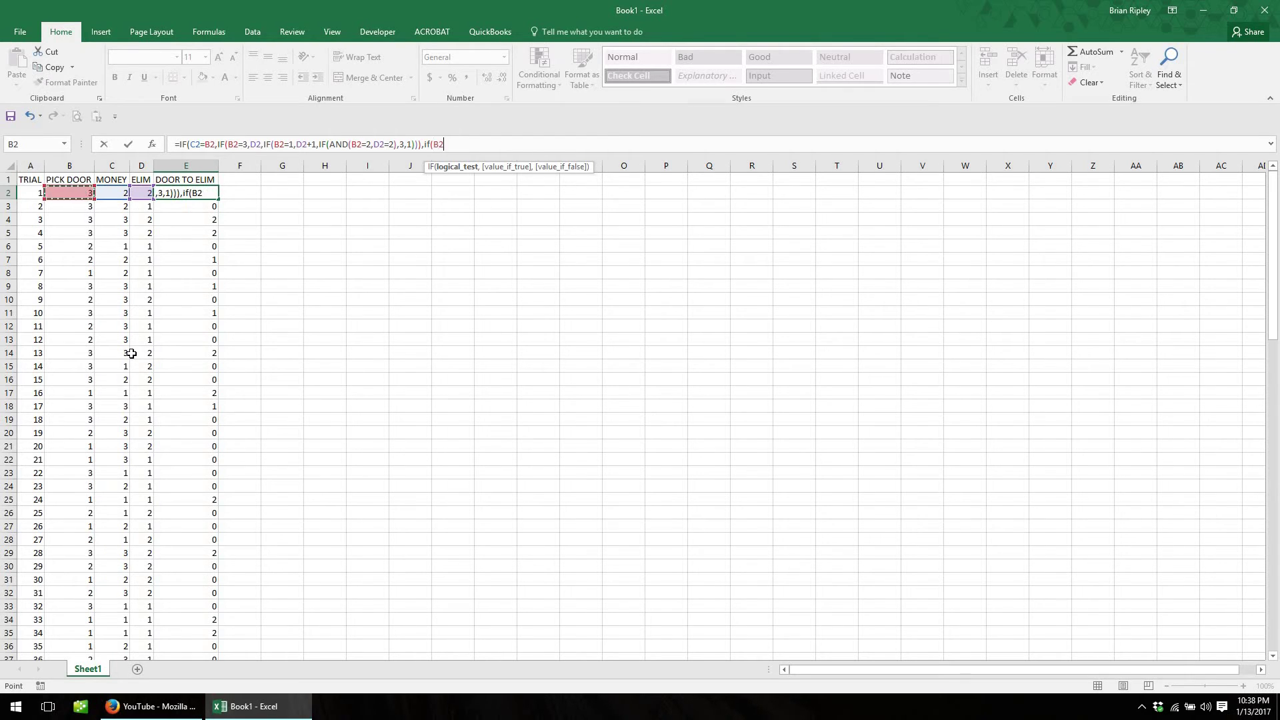
pyautogui.write('<>')
pyautogui.click(114, 193)
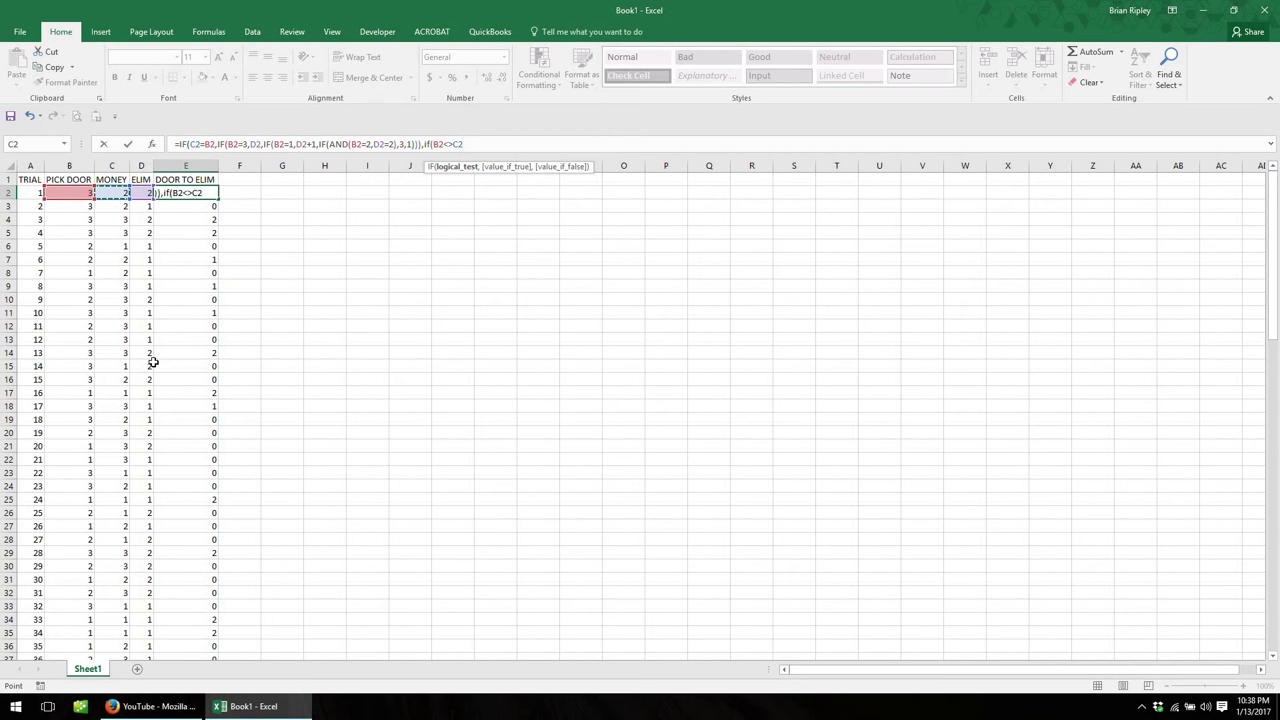
pyautogui.write(',')
# - Nest IF(AND(B2=3,C2=2),1, as the true case of the B2<>C2 test and open a further nested IF after it
pyautogui.write('if(a')
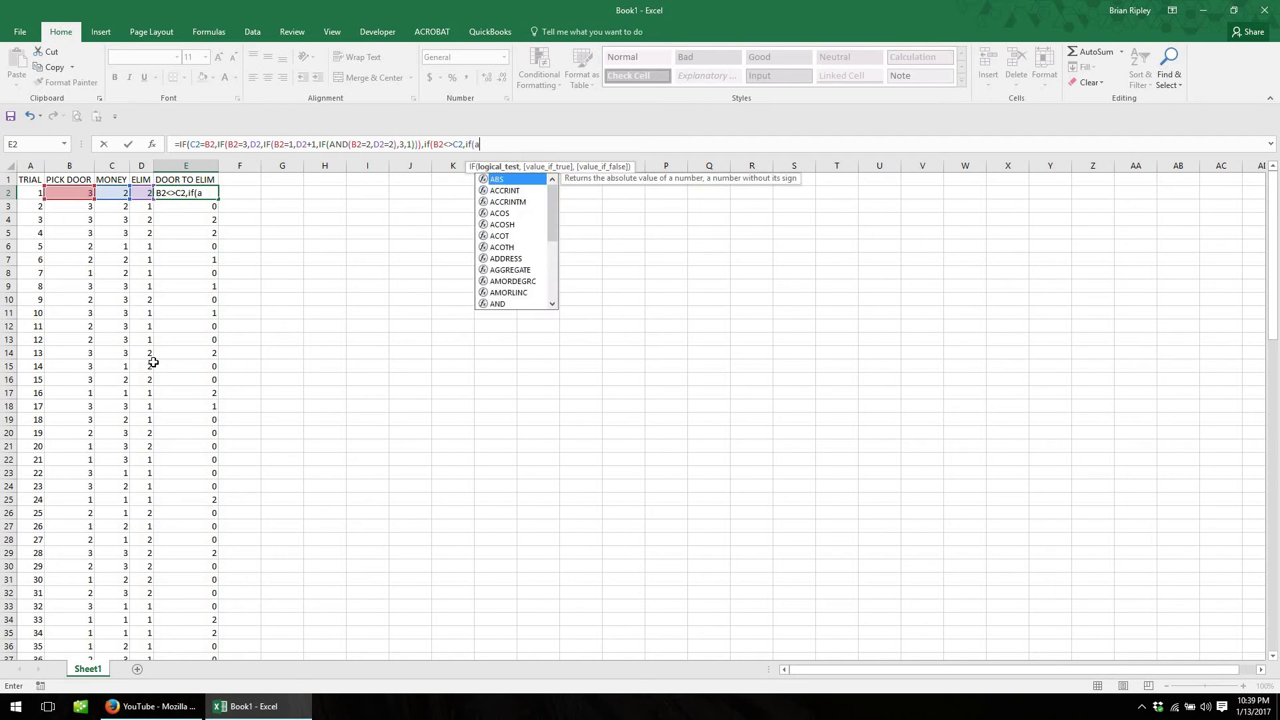
pyautogui.write('nd(')
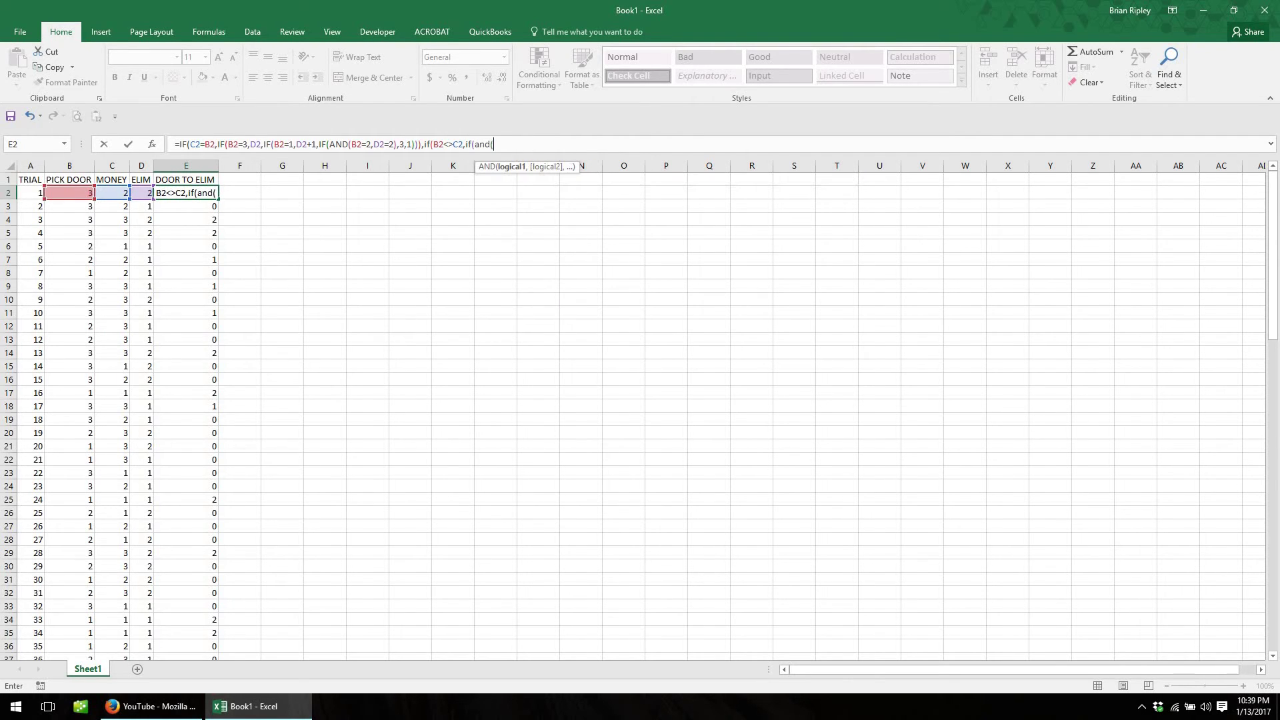
pyautogui.click(82, 193)
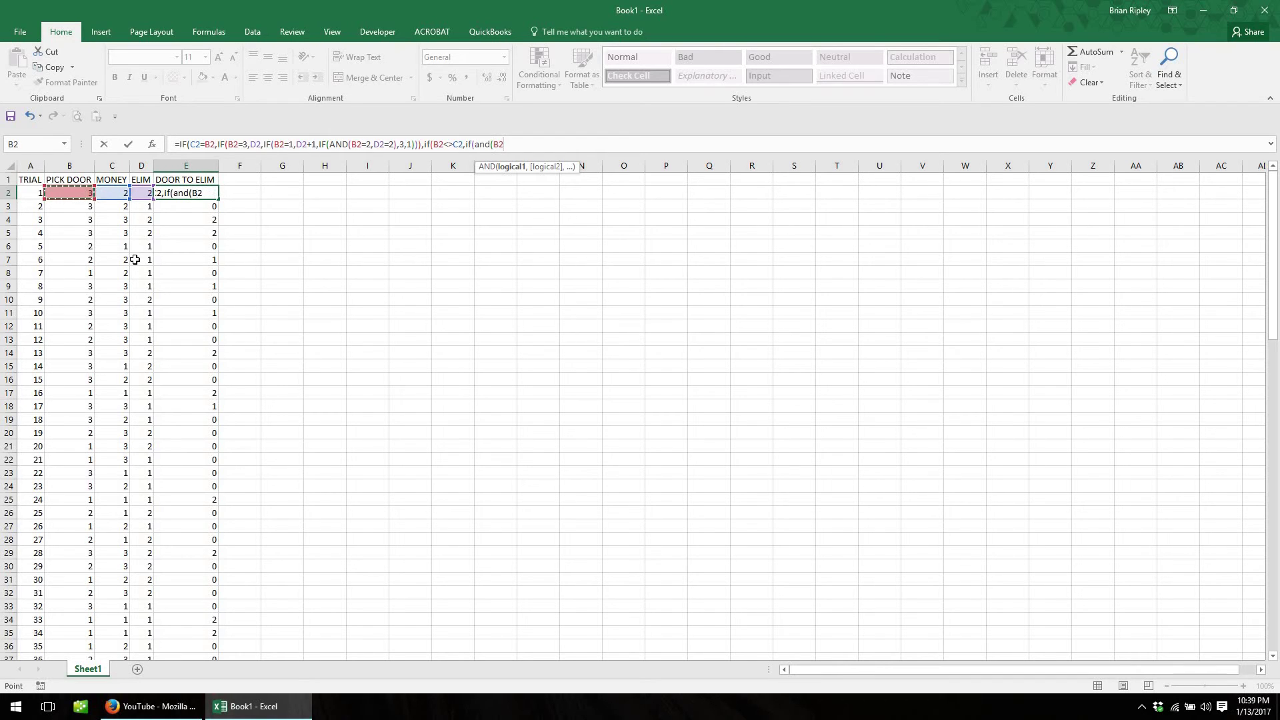
pyautogui.write('=3,')
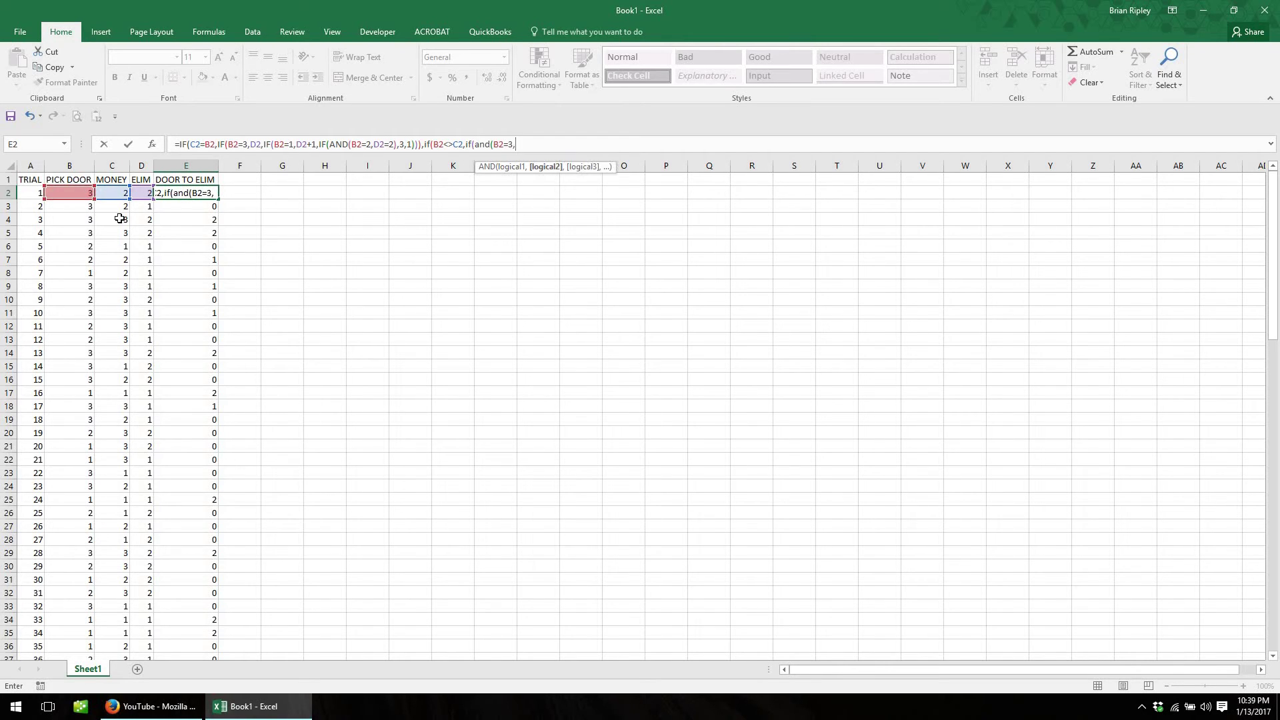
pyautogui.click(115, 194)
pyautogui.write('=')
pyautogui.write('2=2,')
pyautogui.press('BackSpace')
pyautogui.write('),')
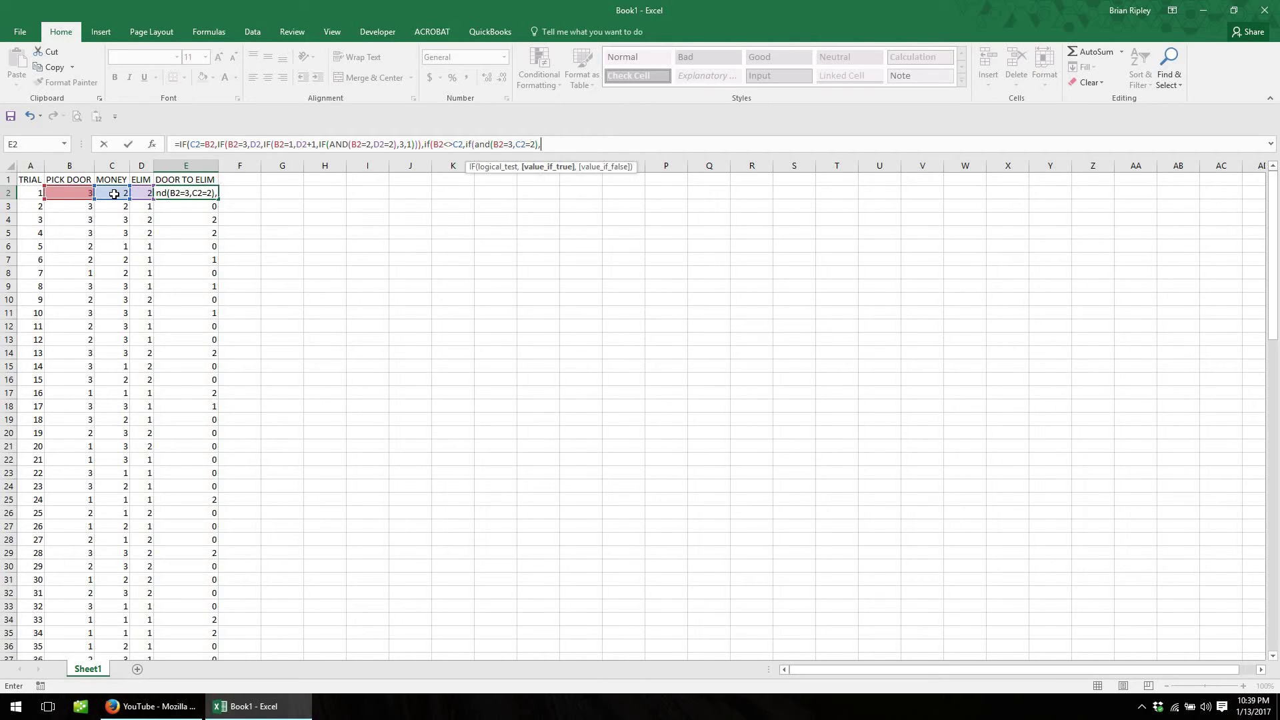
pyautogui.write('1,')
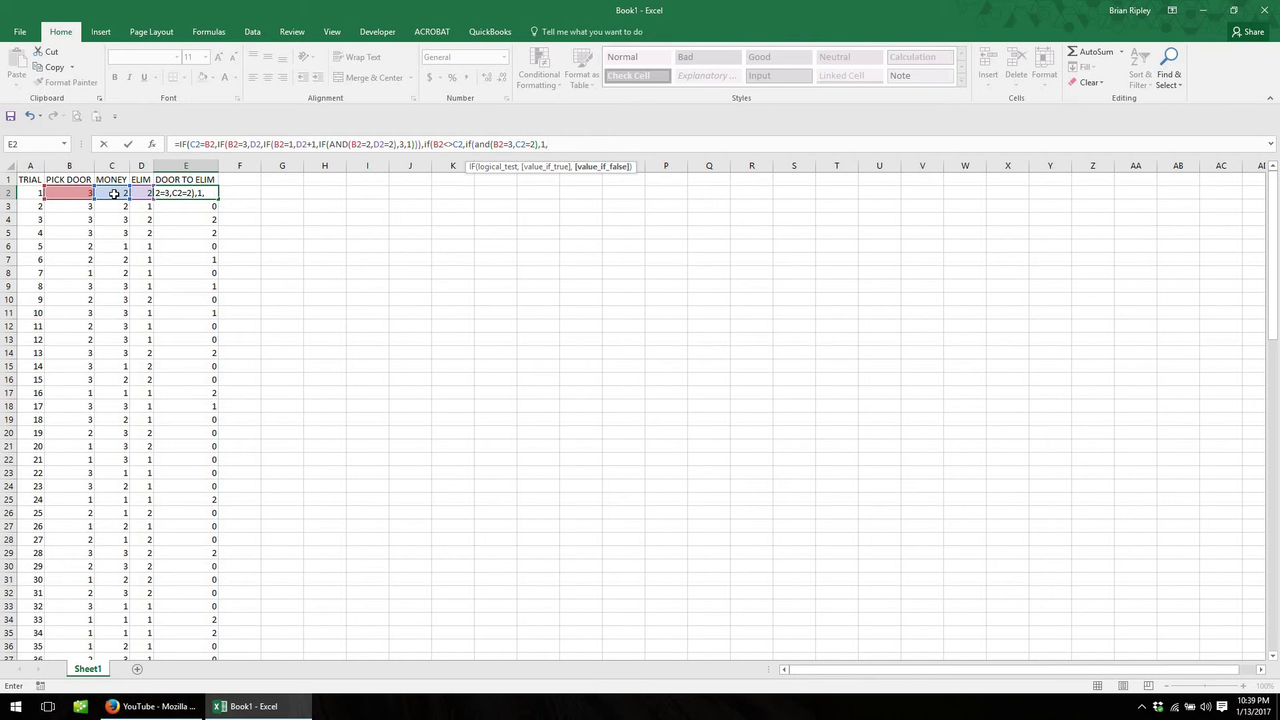
pyautogui.write('if(')
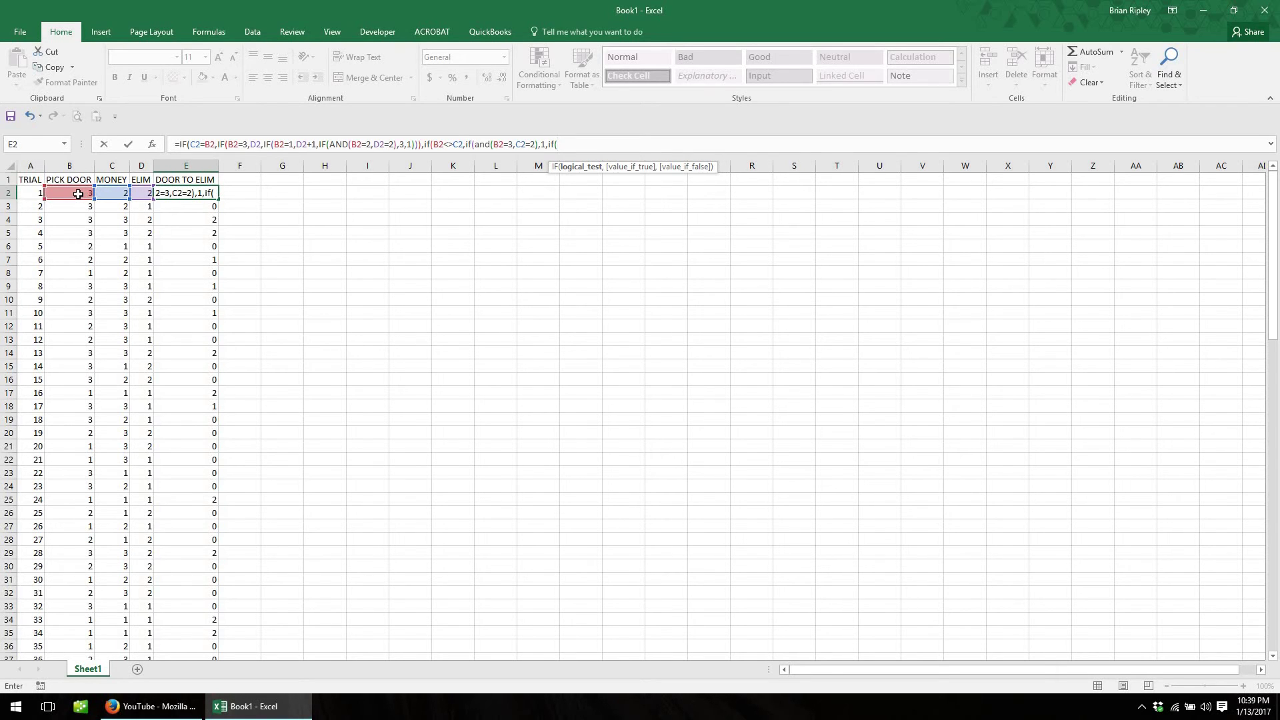
pyautogui.click(78, 194)
pyautogui.write('=')
pyautogui.write('3')
pyautogui.press('BackSpace')
pyautogui.press('BackSpace')
pyautogui.press('BackSpace')
pyautogui.press('BackSpace')
# - Make the open nested IF in E2 test AND(B2=3,C2=1) with 2 as its true case, and open another IF
pyautogui.write('and(')
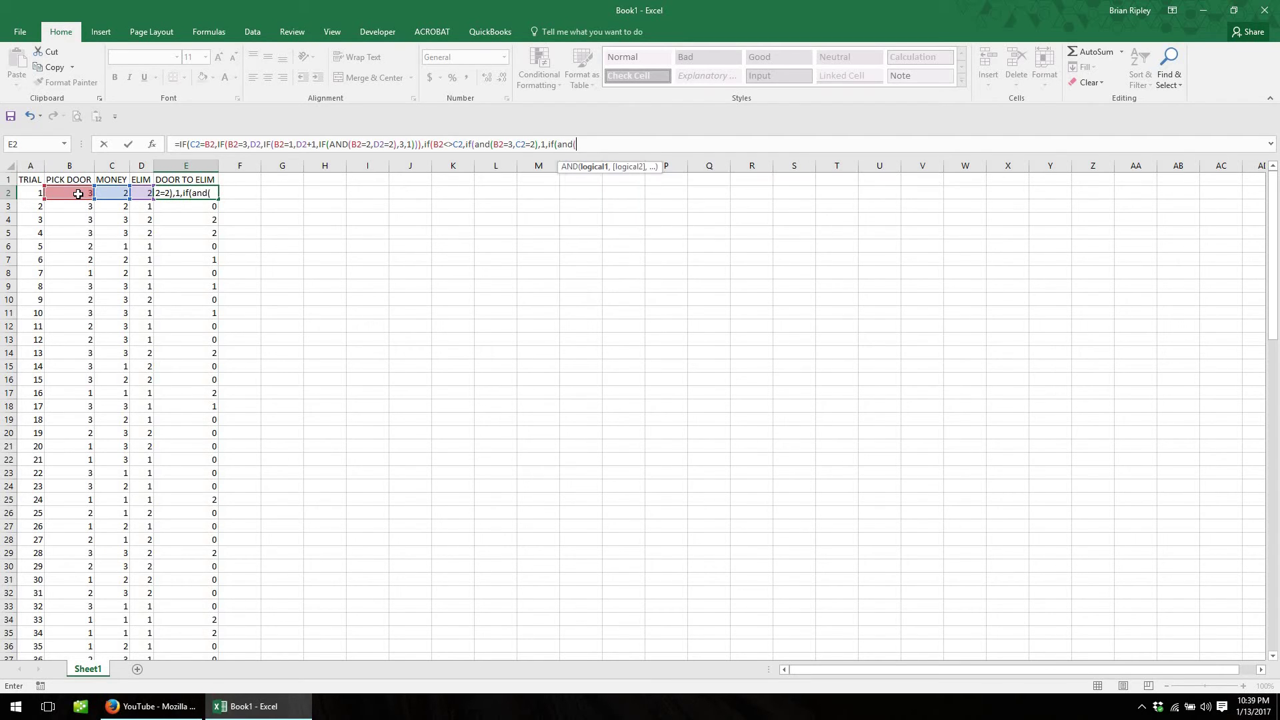
pyautogui.click(78, 193)
pyautogui.write('=3,')
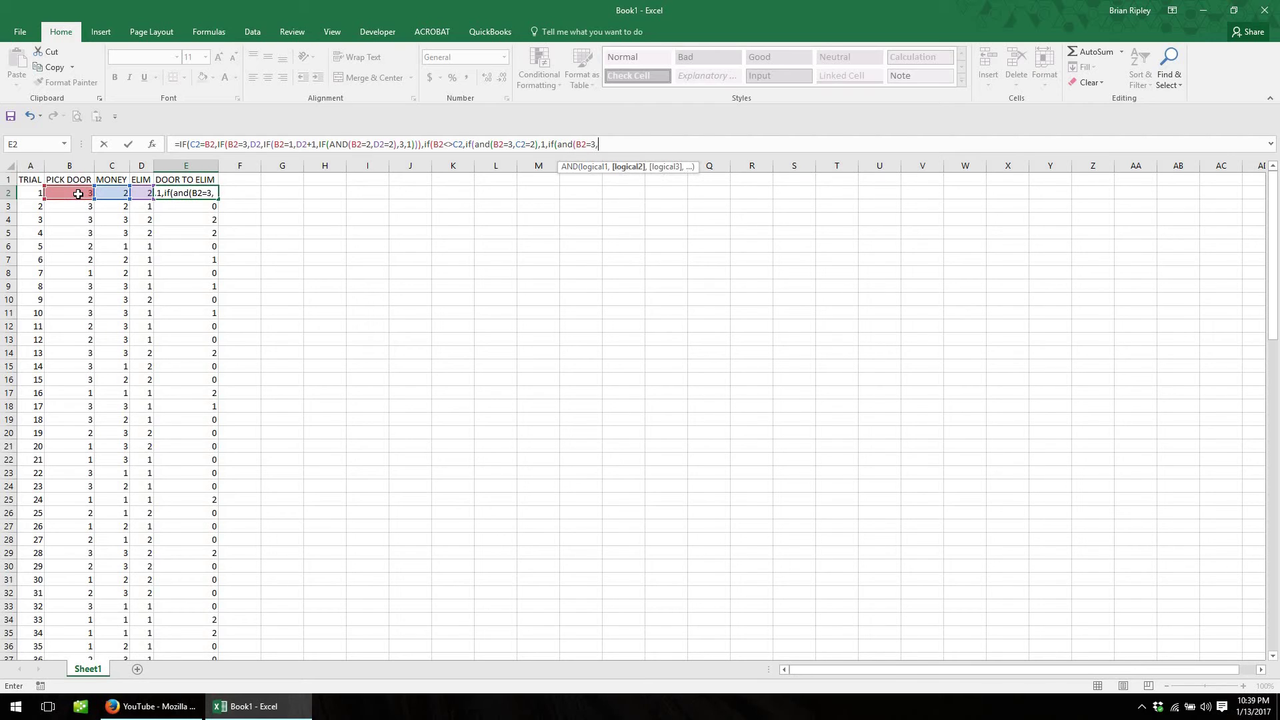
pyautogui.click(120, 191)
pyautogui.write('=1,')
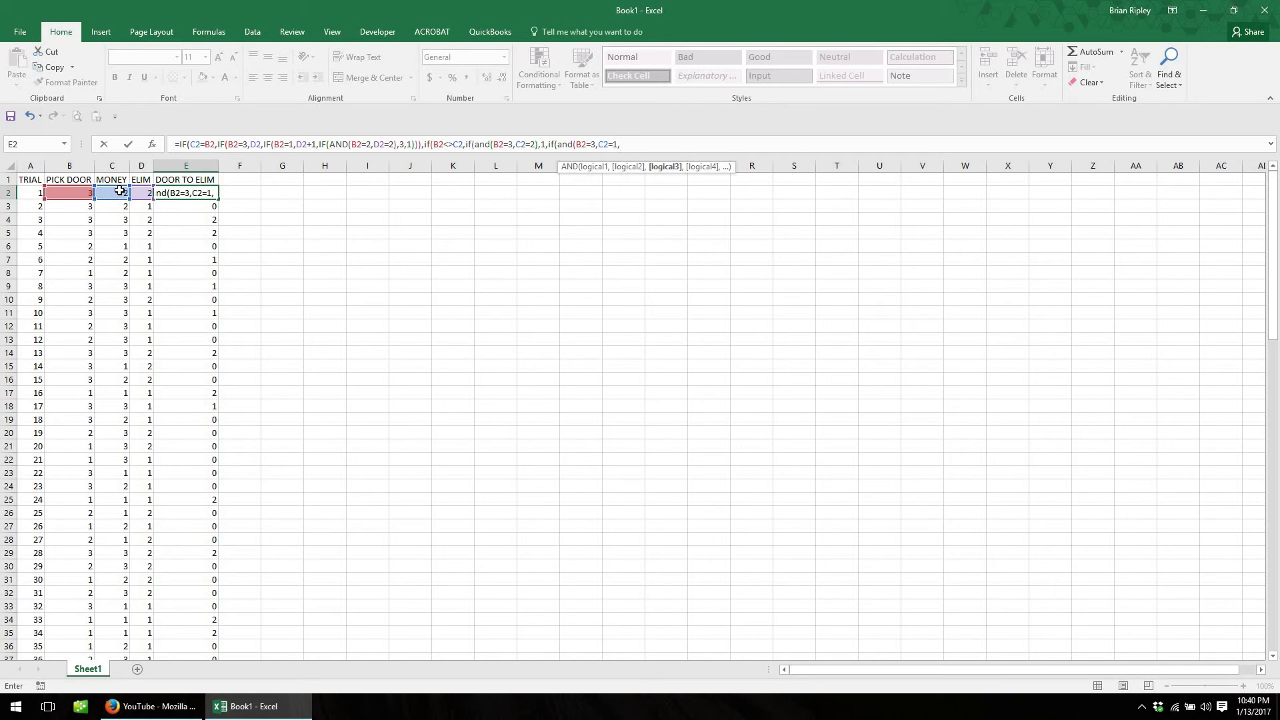
pyautogui.write('2')
pyautogui.press('BackSpace')
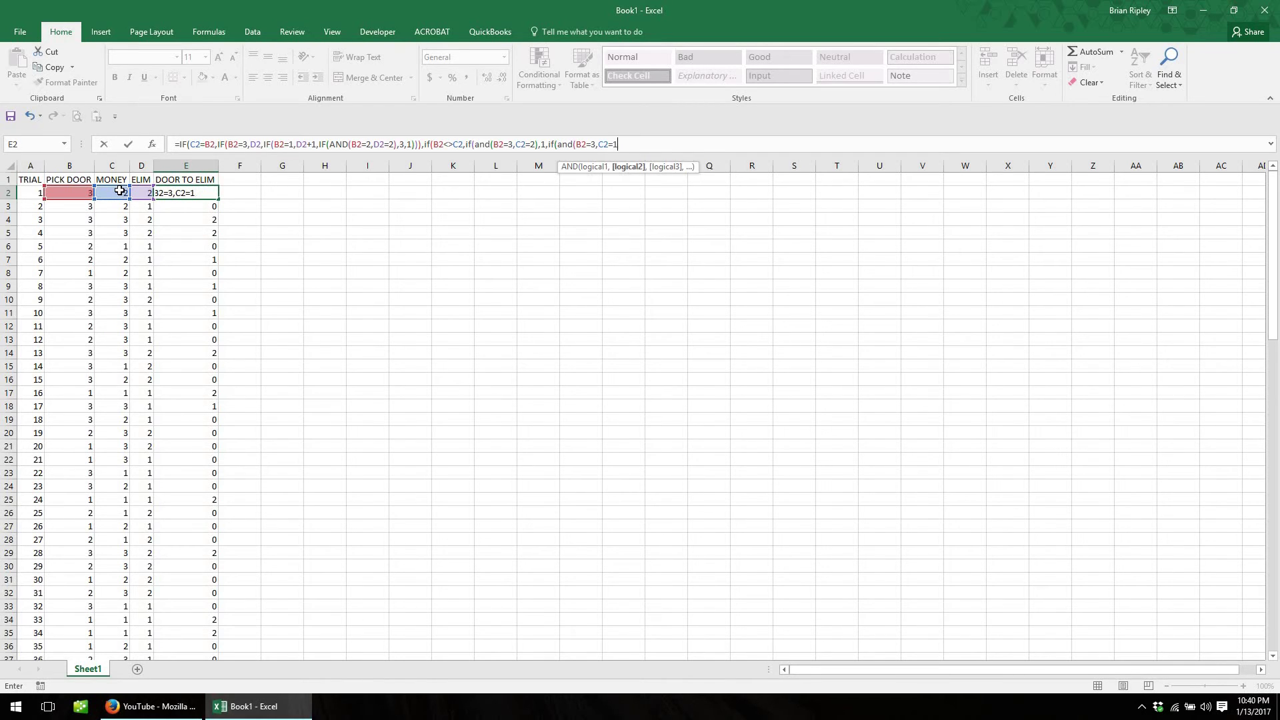
pyautogui.write('),2,if')
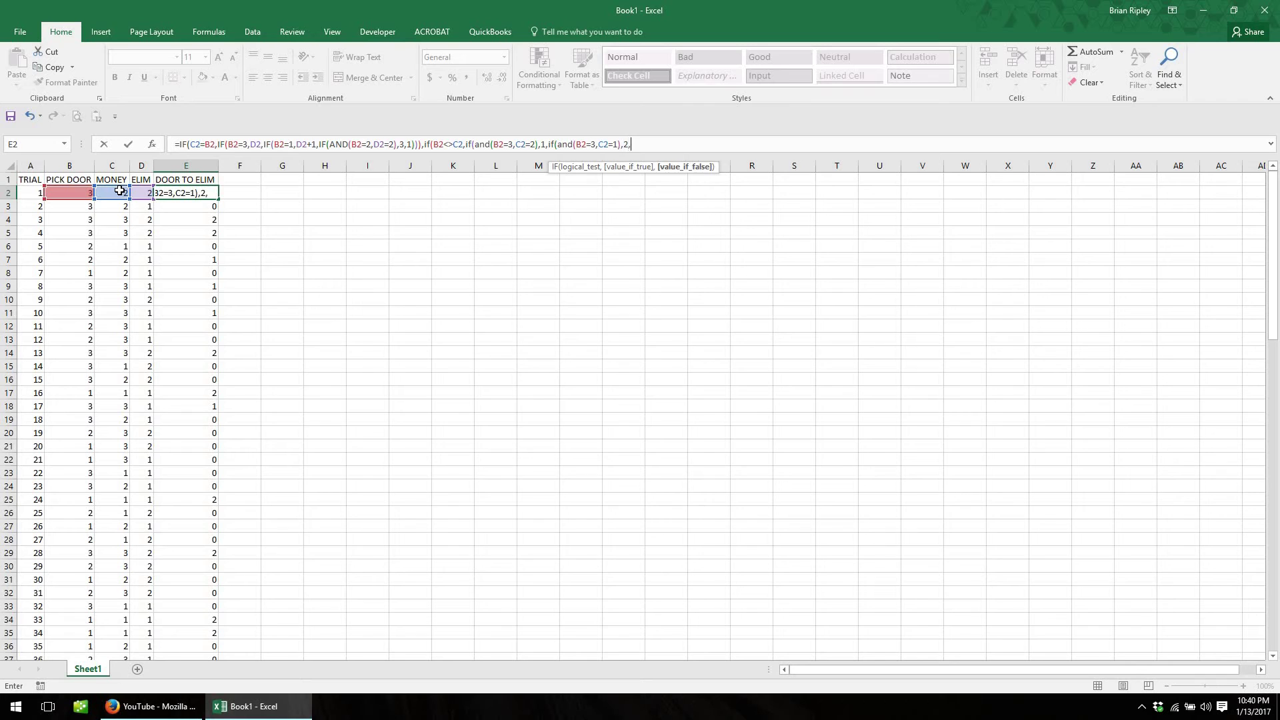
pyautogui.write('(')
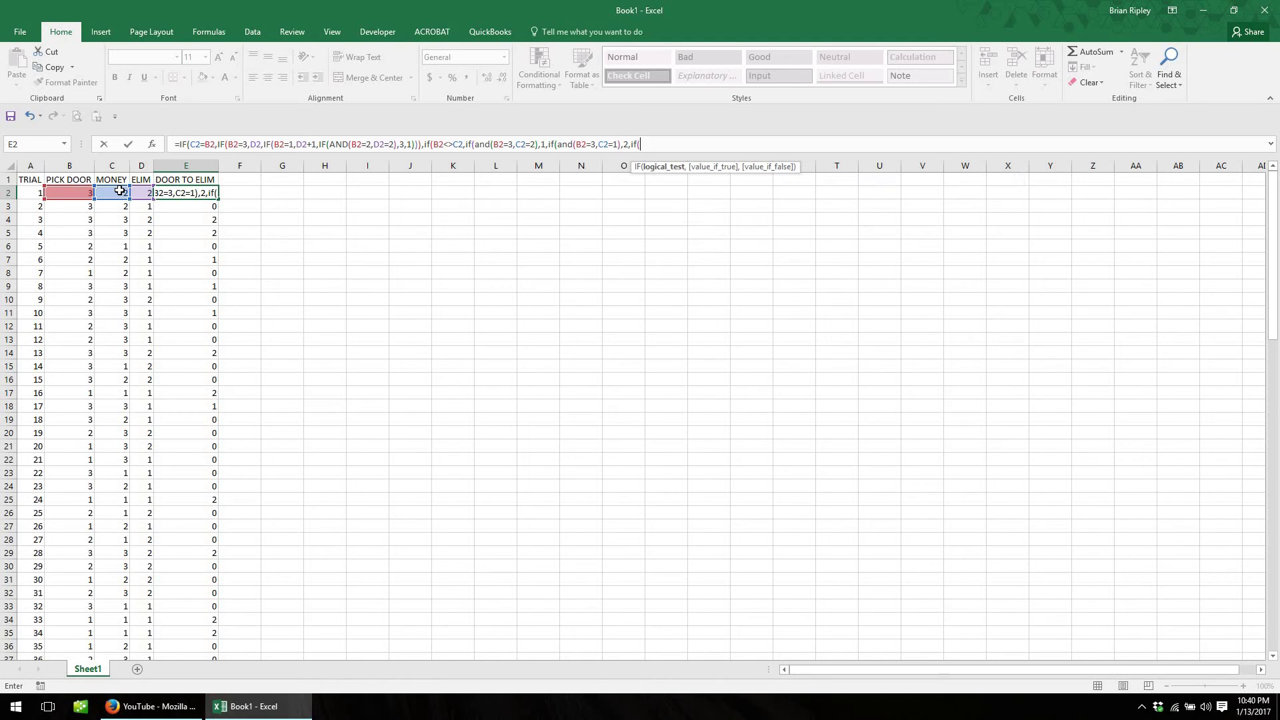
# - Give the newest nested IF in E2 the test AND(B2=2,C2=1) and 3 as its true case
pyautogui.write('and(')
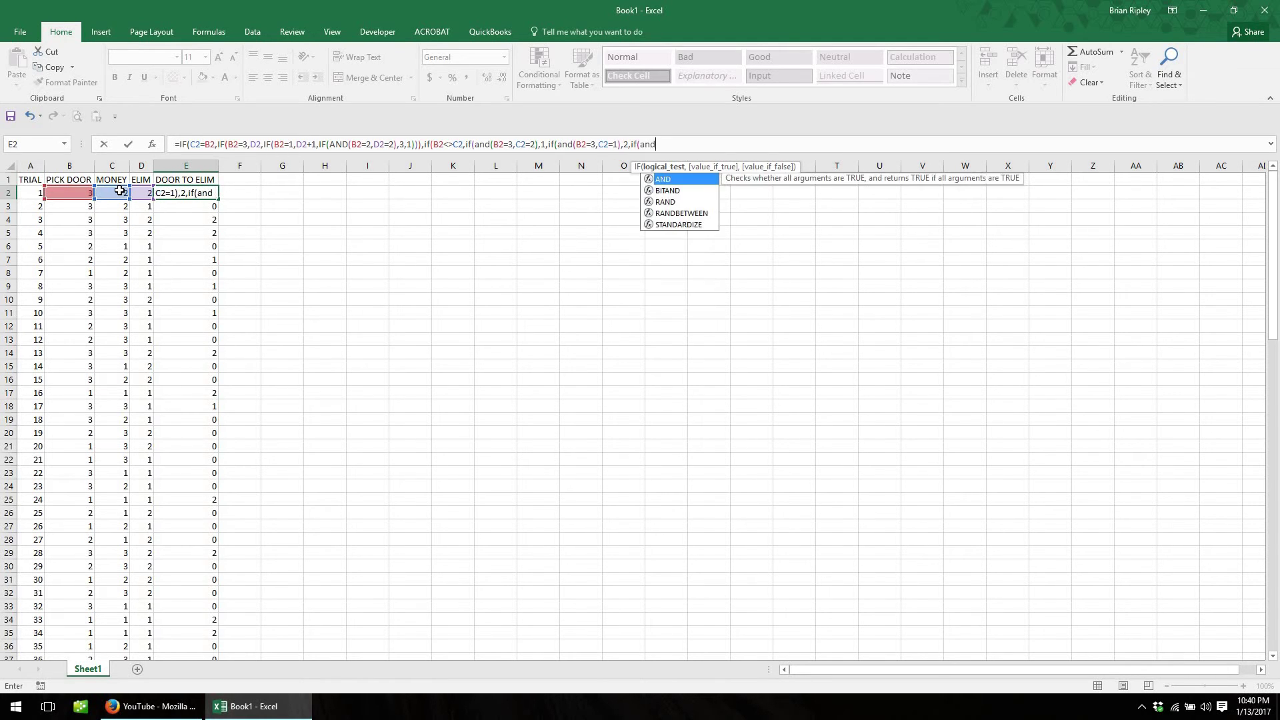
pyautogui.click(72, 192)
pyautogui.write('=2')
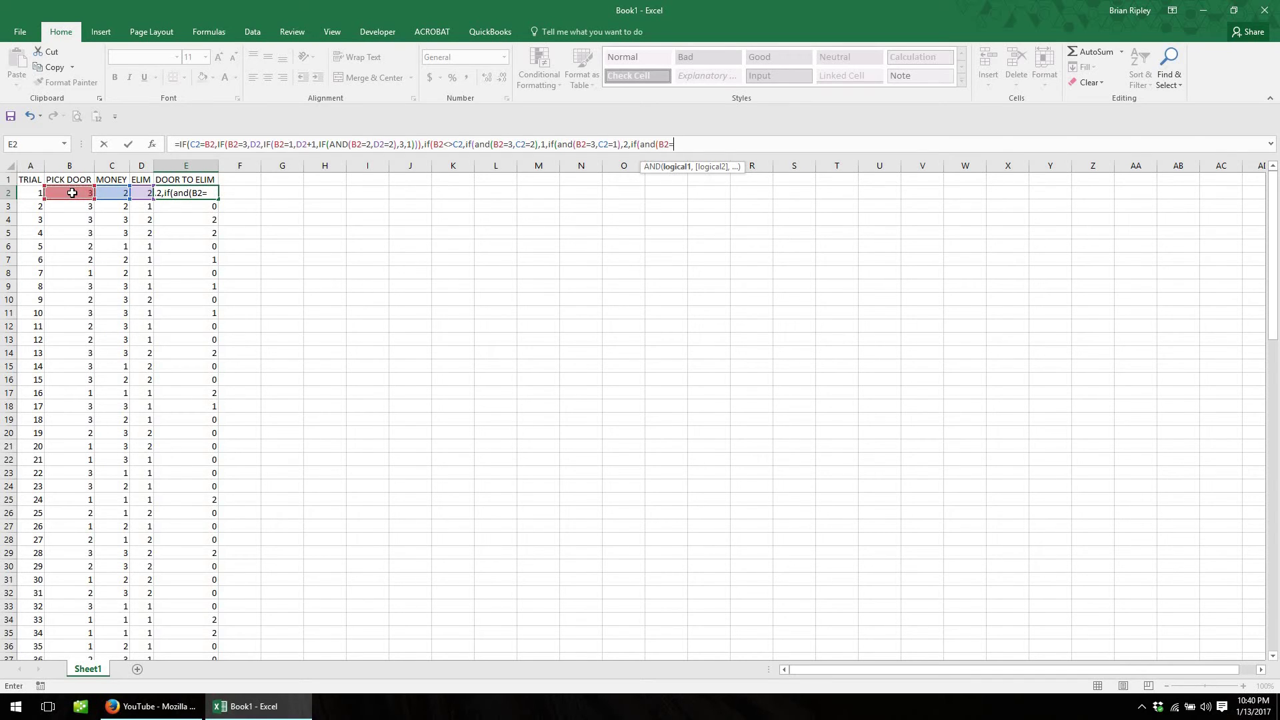
pyautogui.write(',')
pyautogui.click(109, 192)
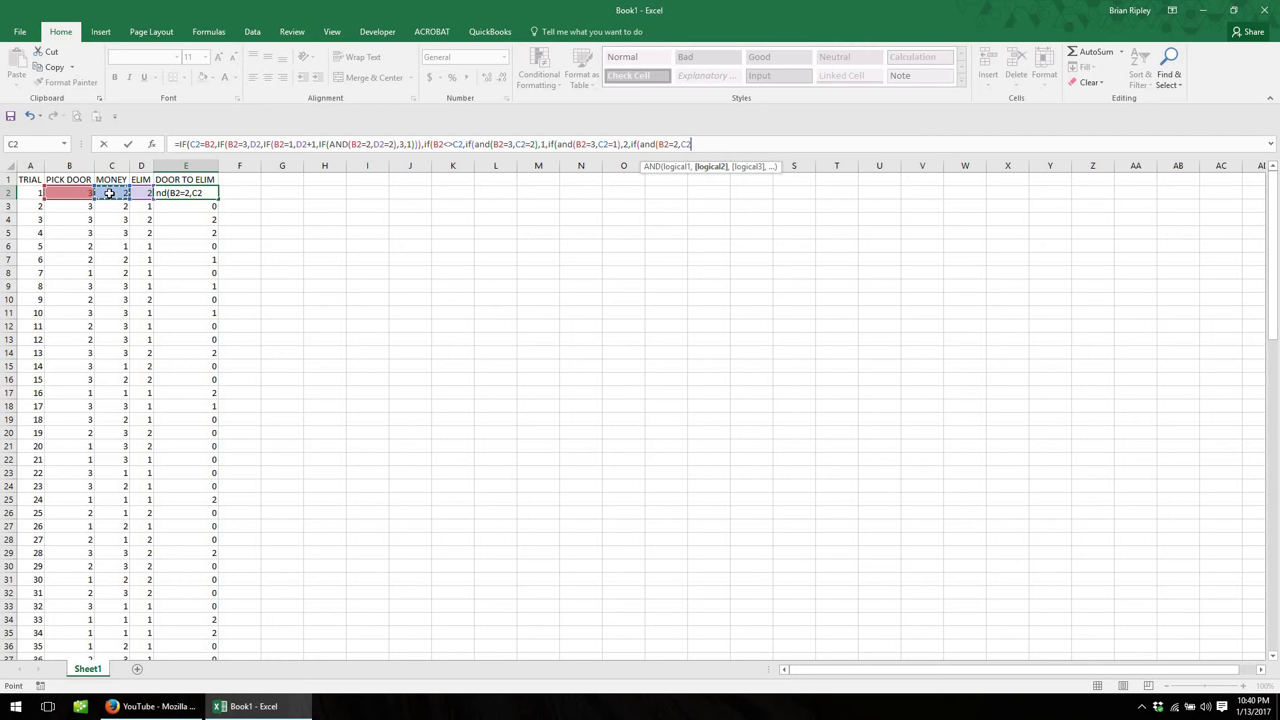
pyautogui.write('=1,')
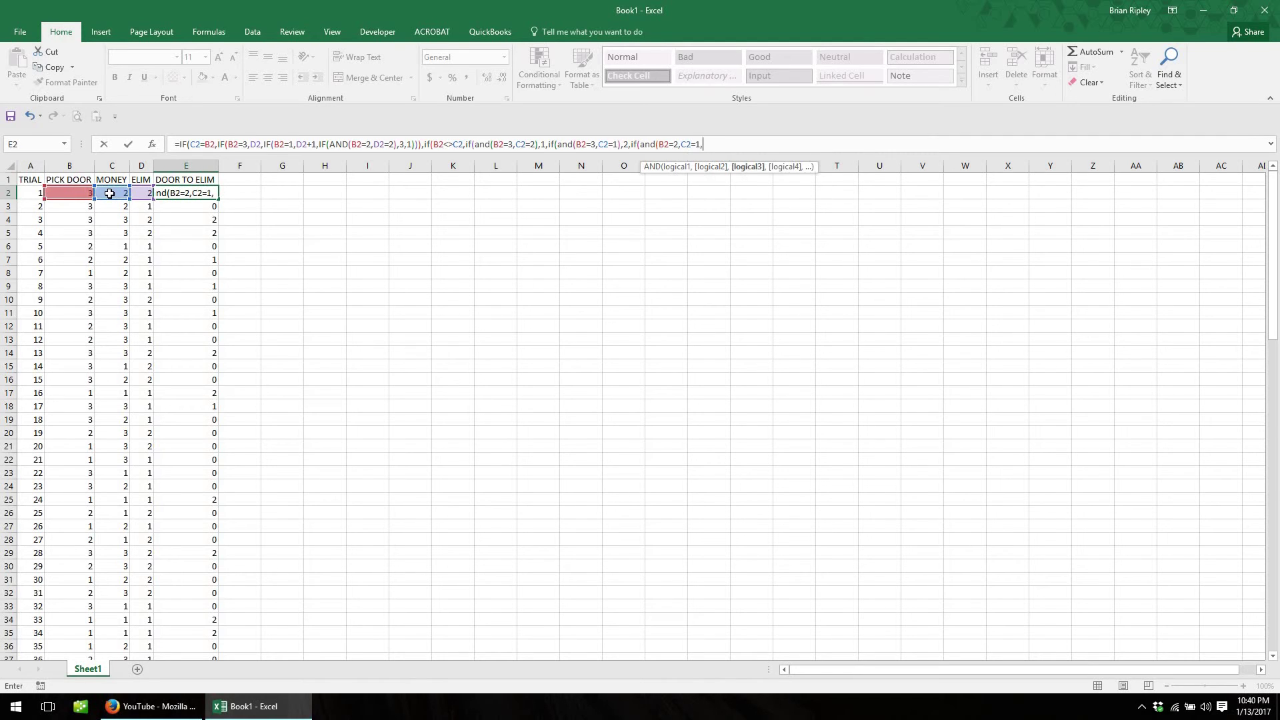
pyautogui.press('BackSpace')
pyautogui.write('),')
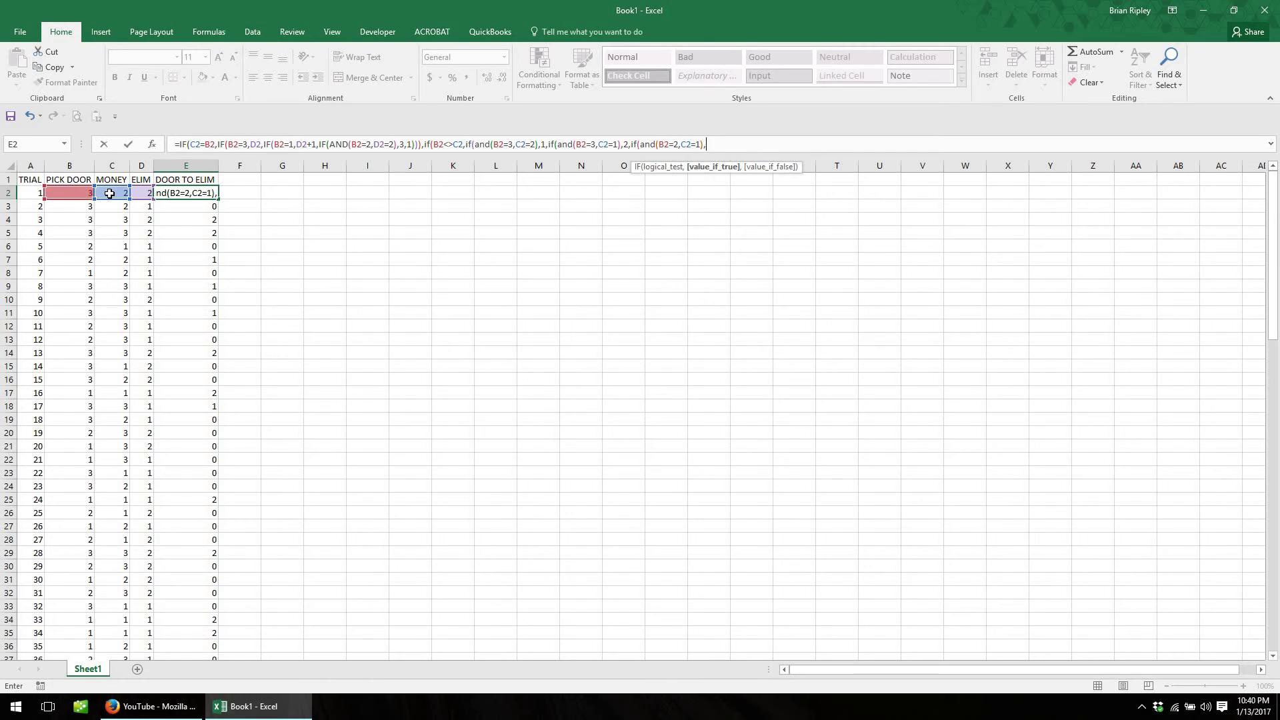
pyautogui.write('3,')
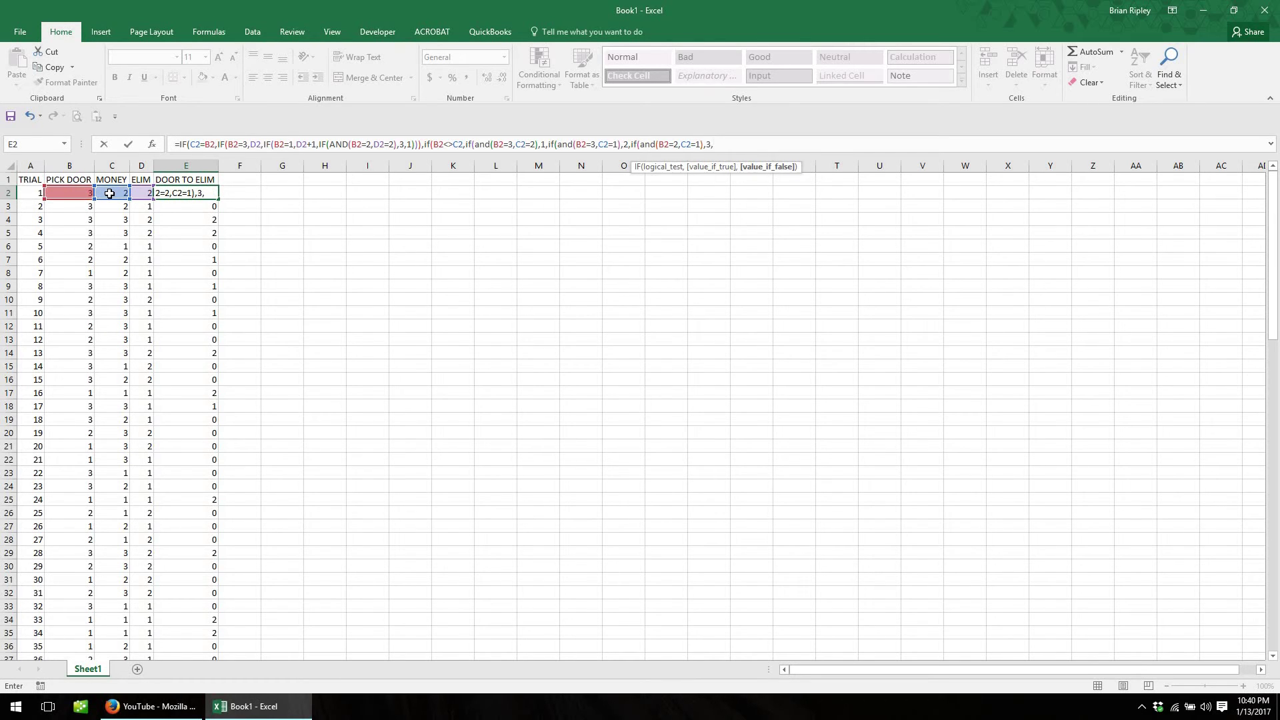
# - Nest a further IF(AND(B2=2,C2=3),1 as the false case in the E2 formula
pyautogui.write('if(and(')
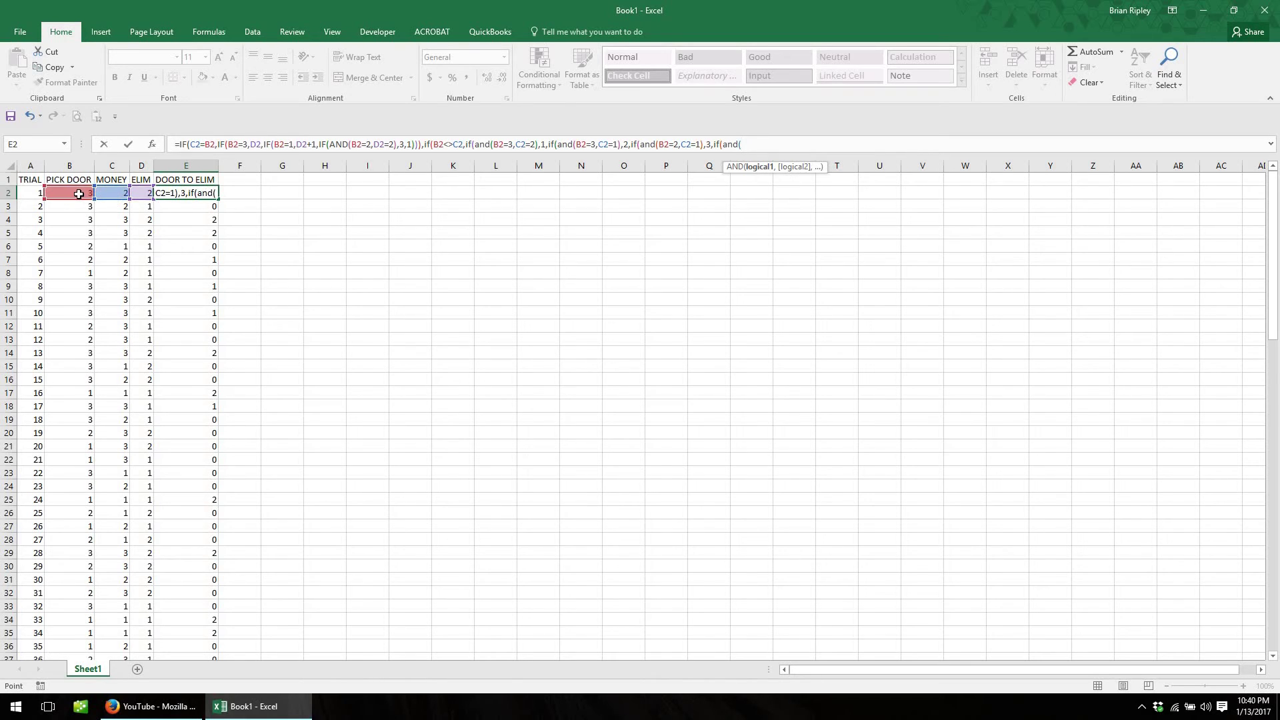
pyautogui.click(78, 193)
pyautogui.write('=')
pyautogui.write('2=2,')
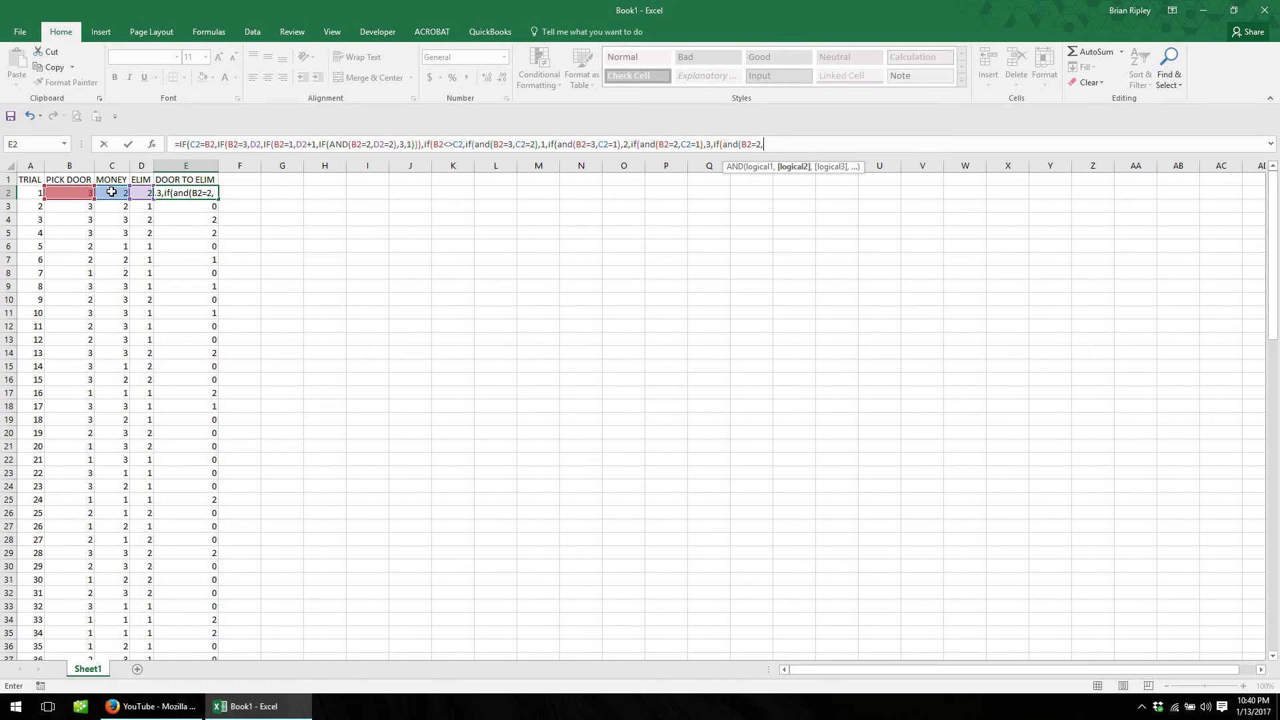
pyautogui.click(111, 192)
pyautogui.write('=3),1')
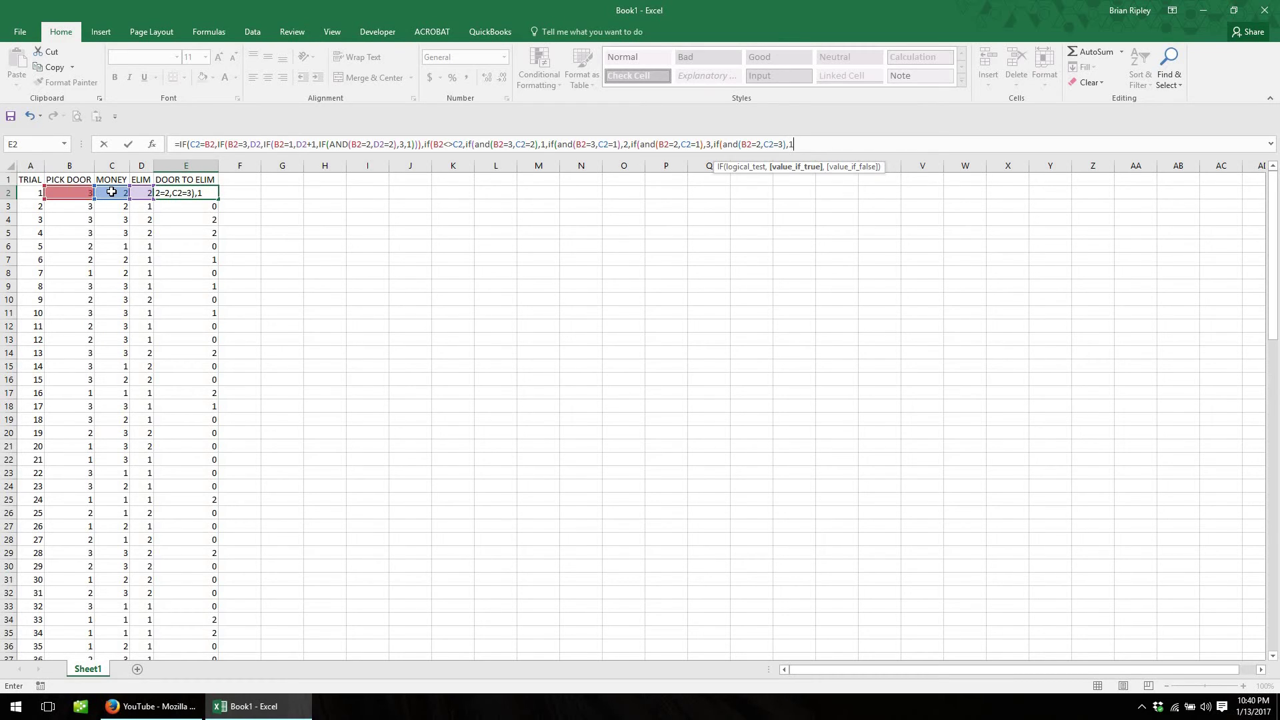
# - Nest a last IF(AND(B2=1,C2=2),3 as the following false case in the E2 formula
pyautogui.write(',if(and(')
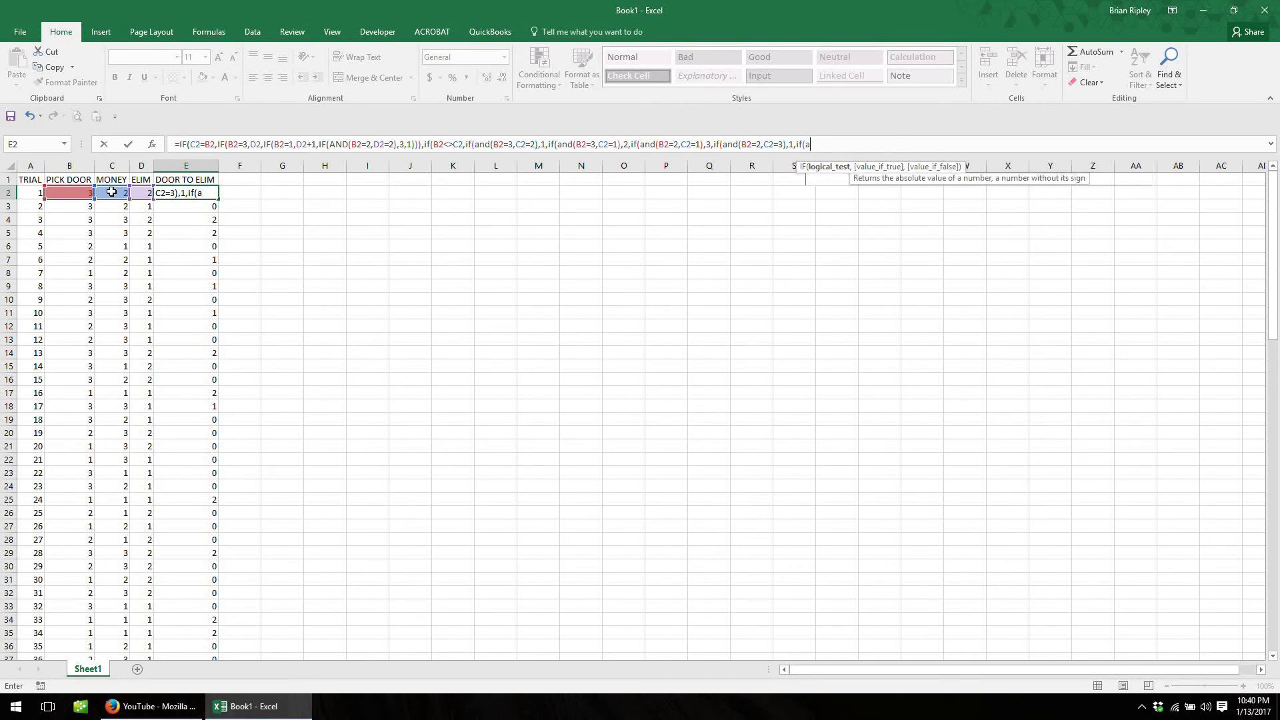
pyautogui.click(73, 192)
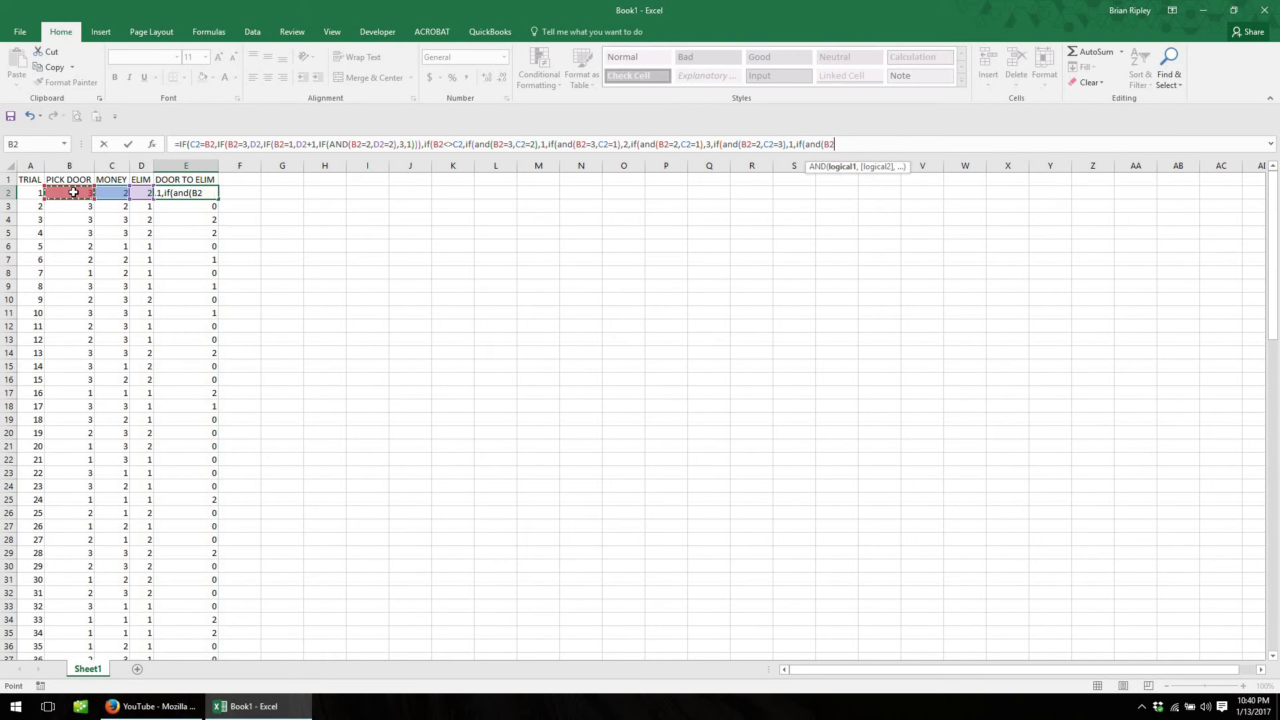
pyautogui.write('=1,')
pyautogui.click(111, 193)
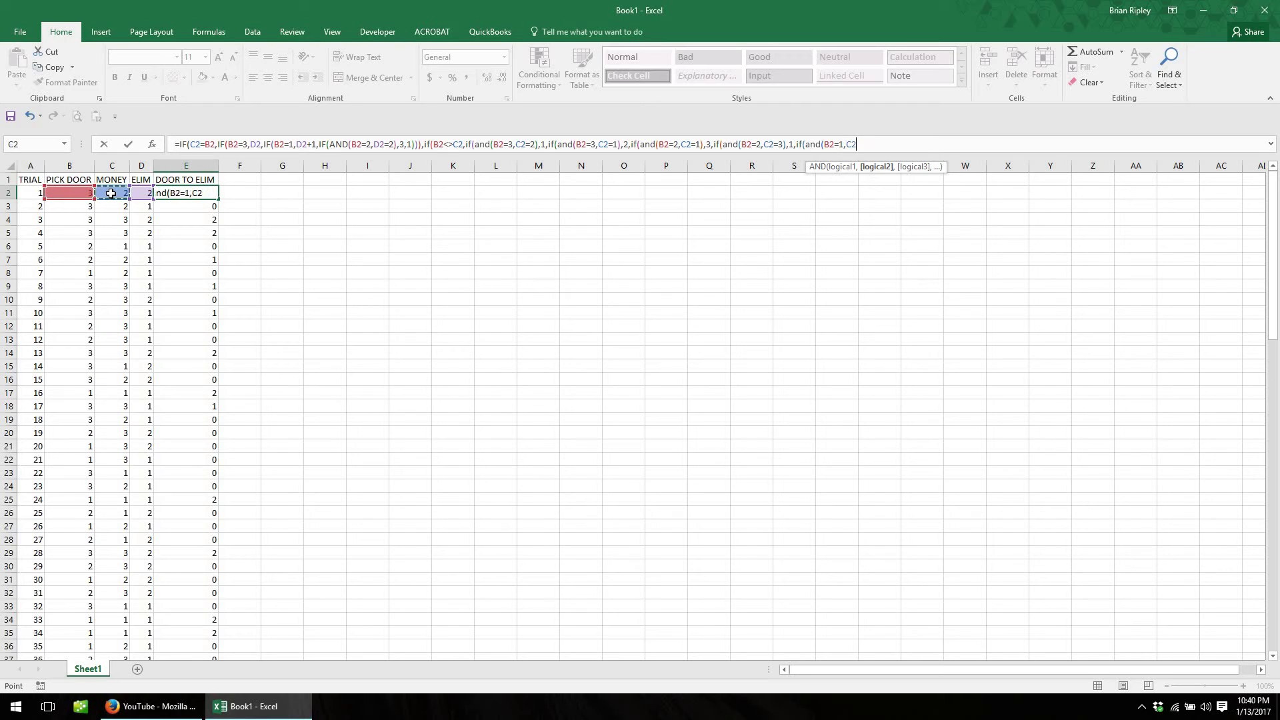
pyautogui.write('=2),3')
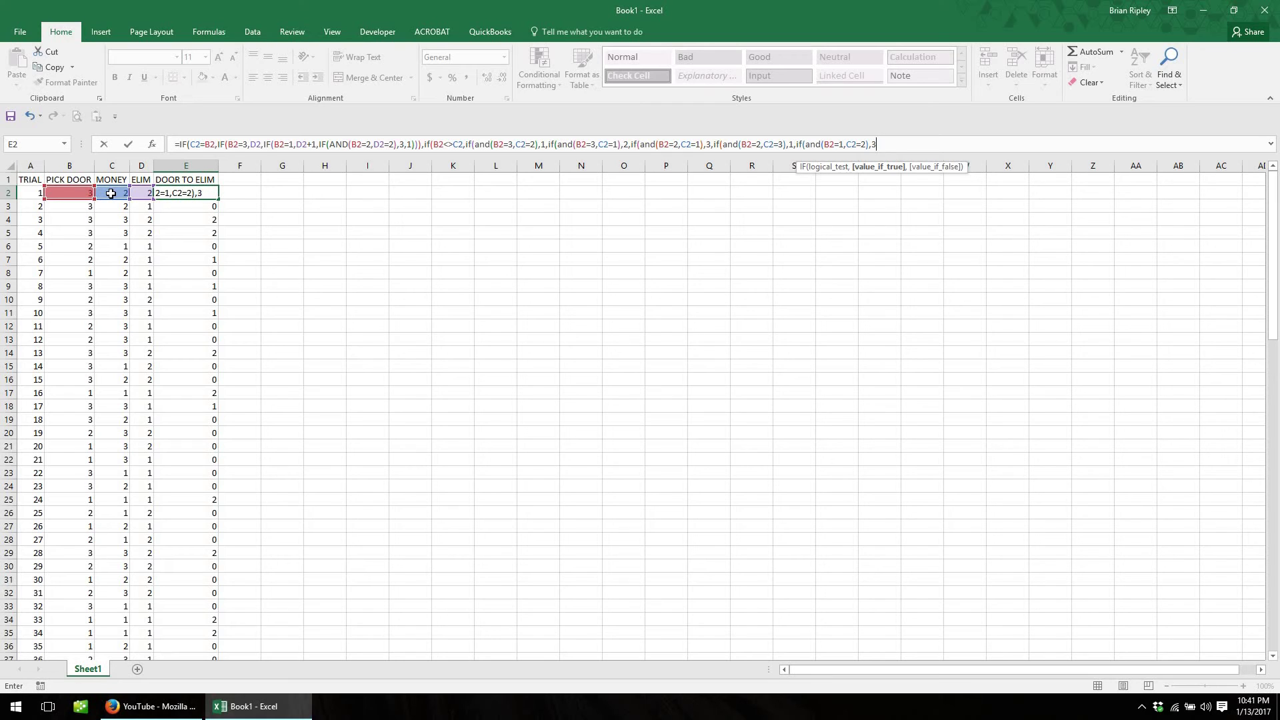
# - Finish the E2 formula with 2 as the final false case, close all nested IFs, and fill it down for all 100 trials
pyautogui.write(',21')
pyautogui.press('BackSpace')
pyautogui.write(')))))')
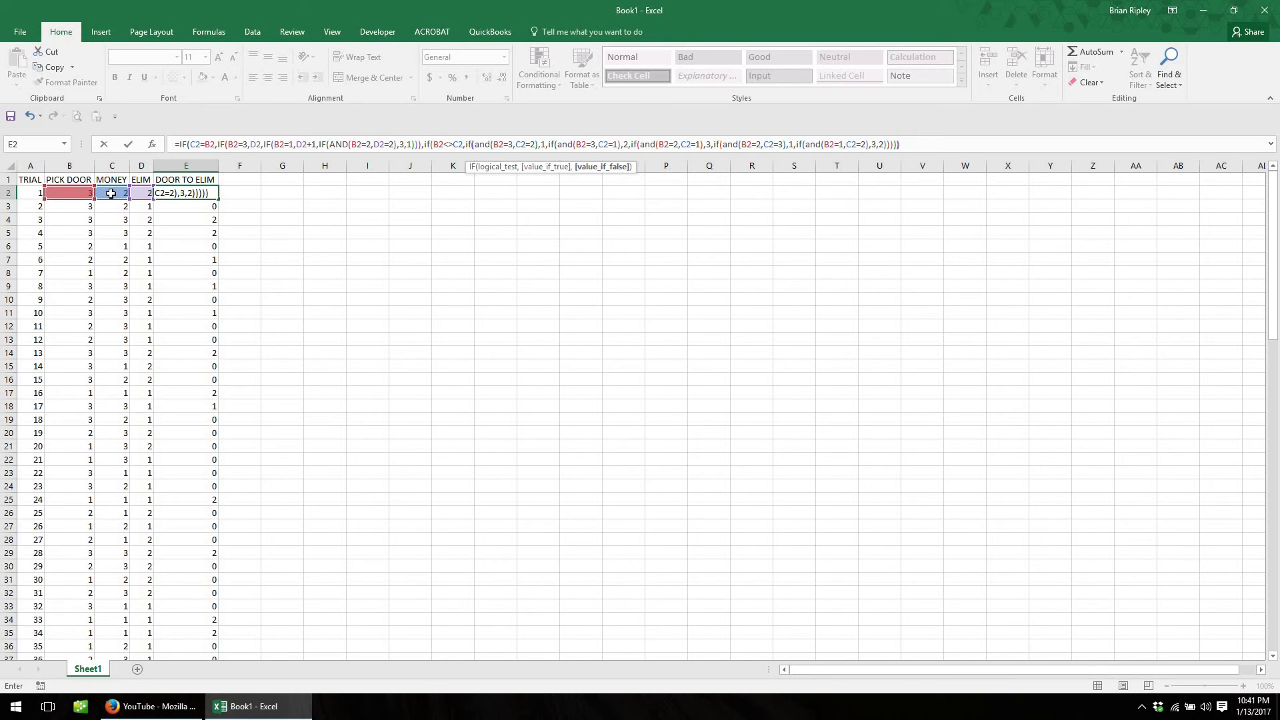
pyautogui.write('))')
pyautogui.press('Return')
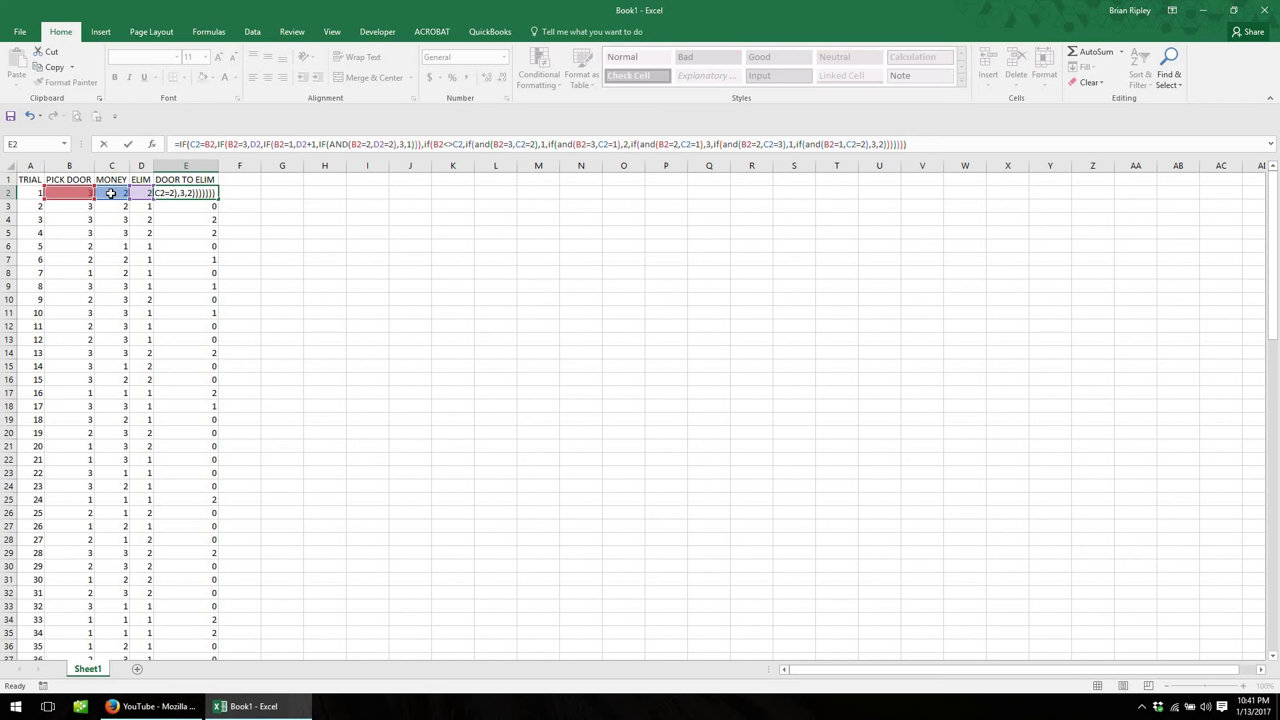
pyautogui.press('Up')
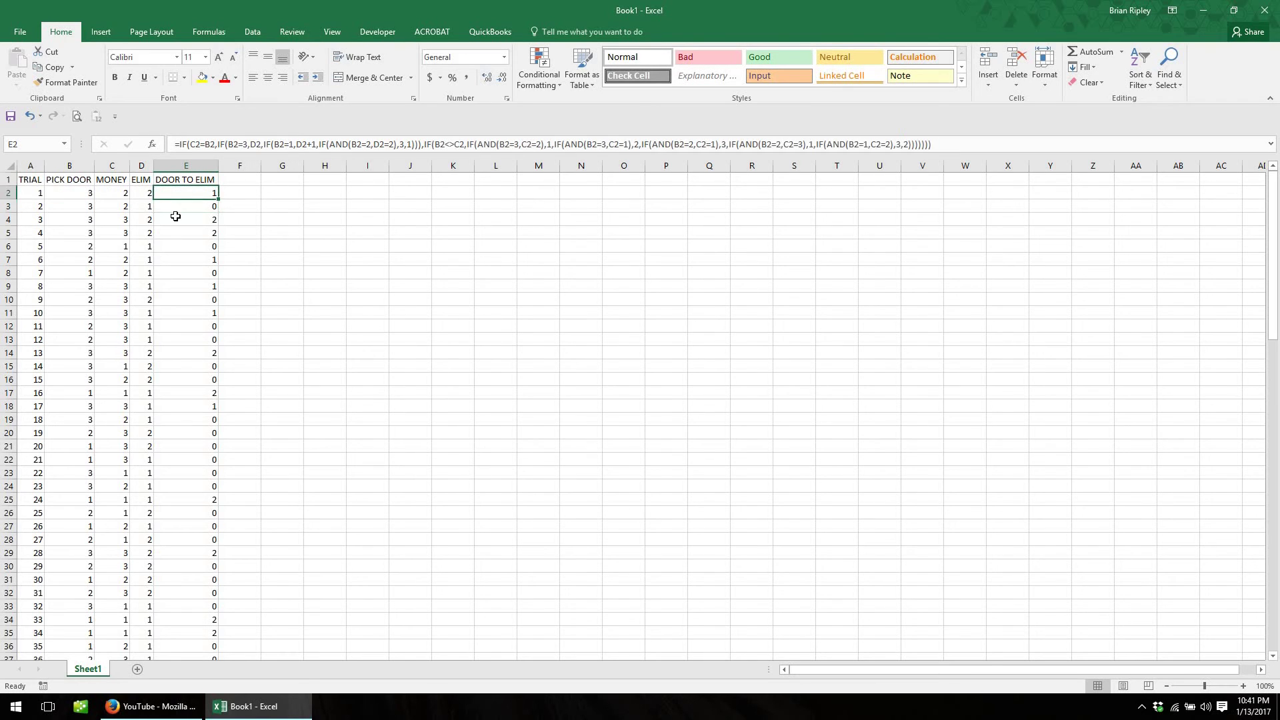
pyautogui.doubleClick(216, 199)
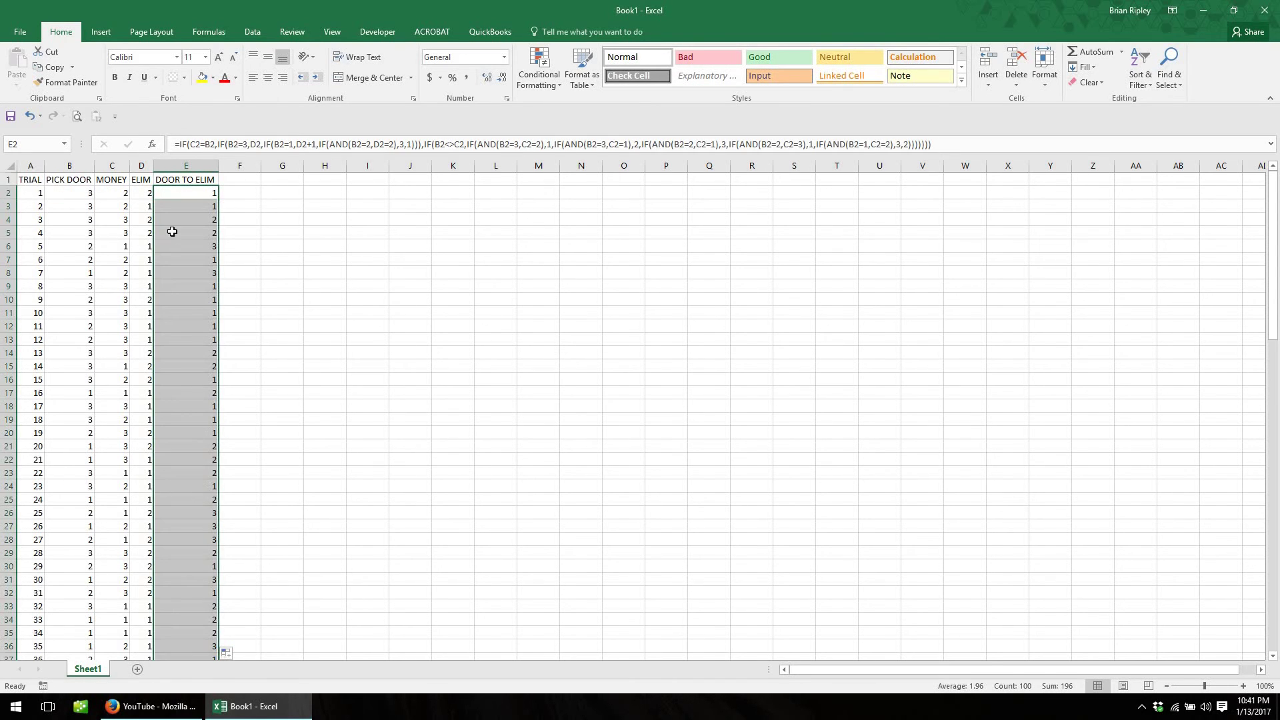
# - Enter the check =IF(E2=C2,"ERR","") in F2 and fill it down for all 100 trials
pyautogui.click(103, 194)
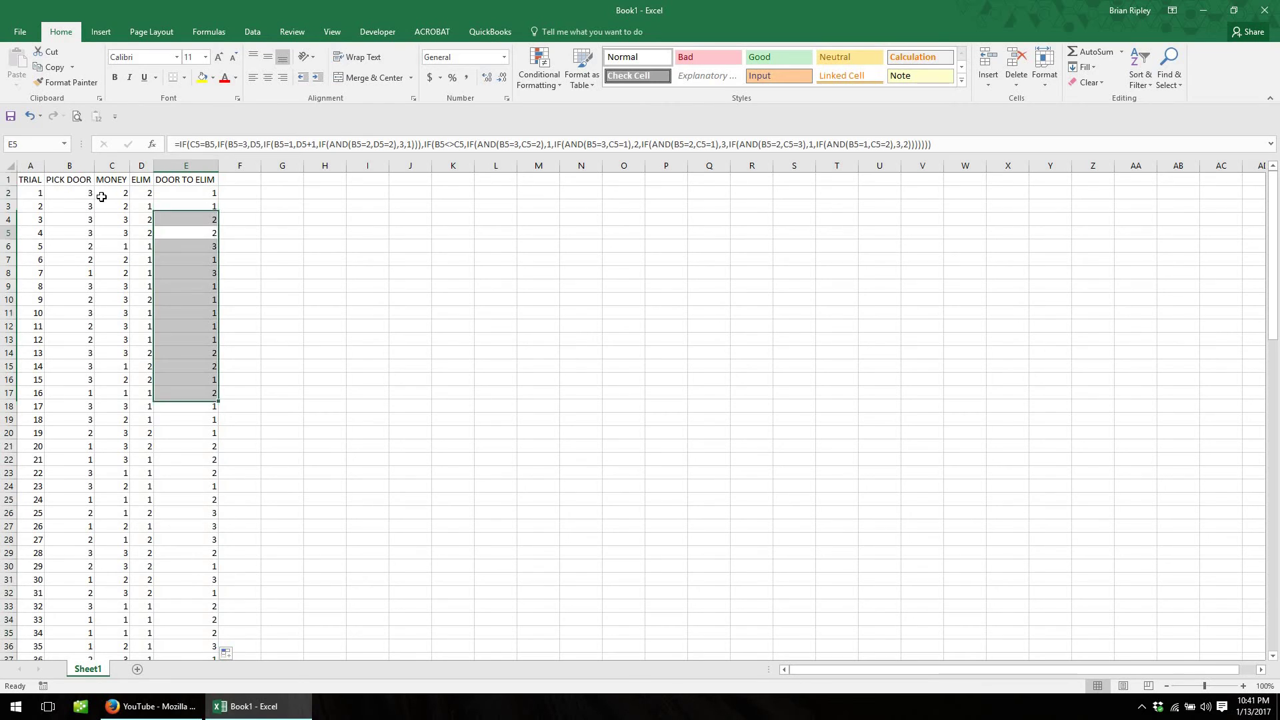
pyautogui.click(200, 197)
pyautogui.press('Right')
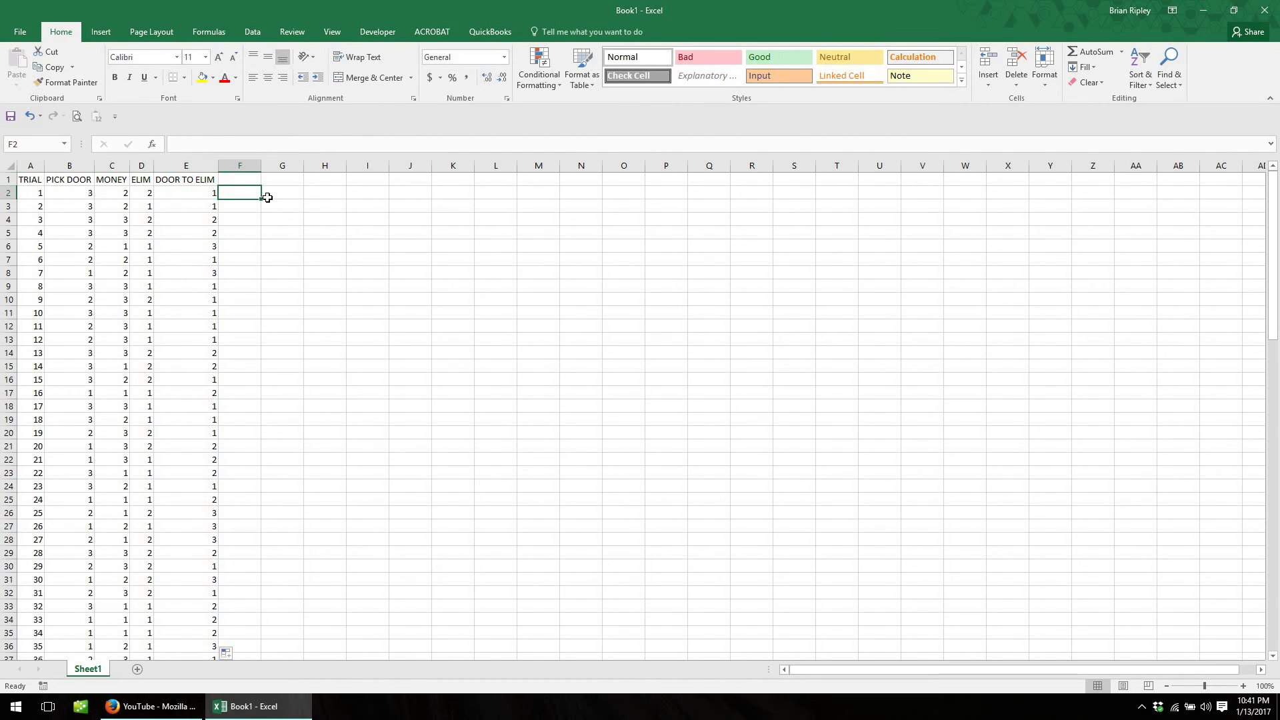
pyautogui.write('=if(')
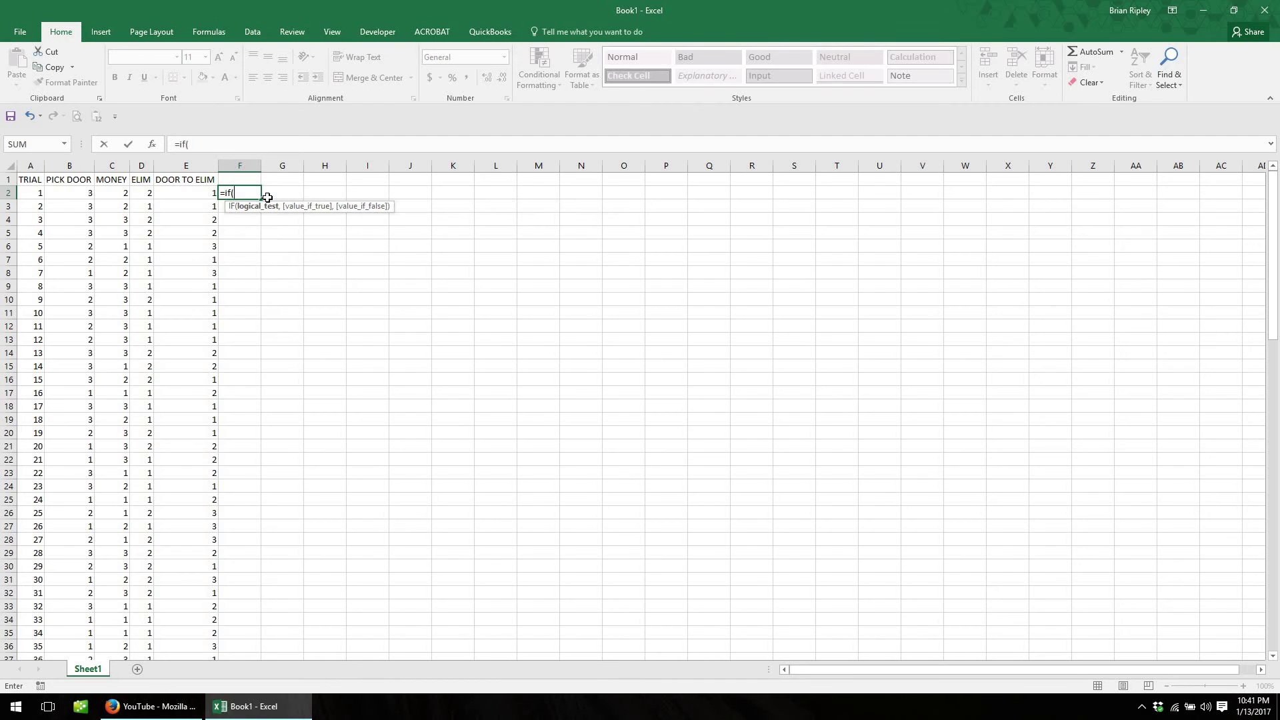
pyautogui.press('Left')
pyautogui.write('=')
pyautogui.press('Left')
pyautogui.press('Left')
pyautogui.press('Left')
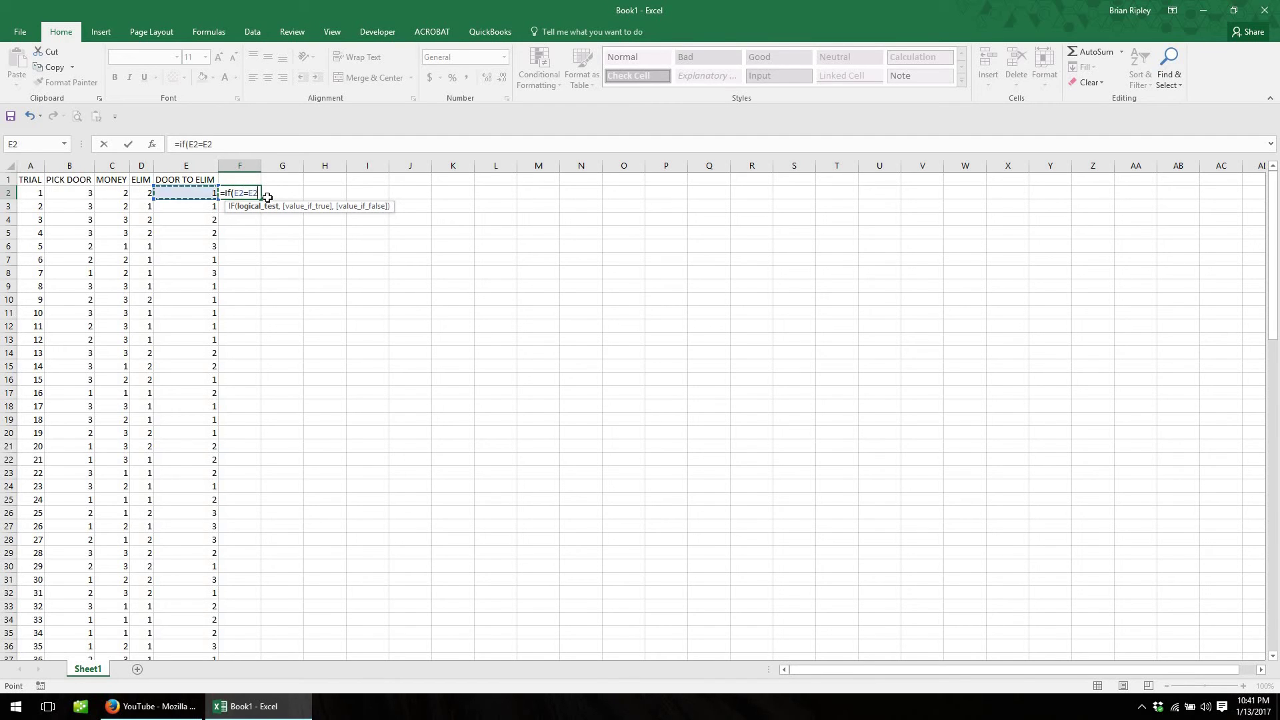
pyautogui.write(',')
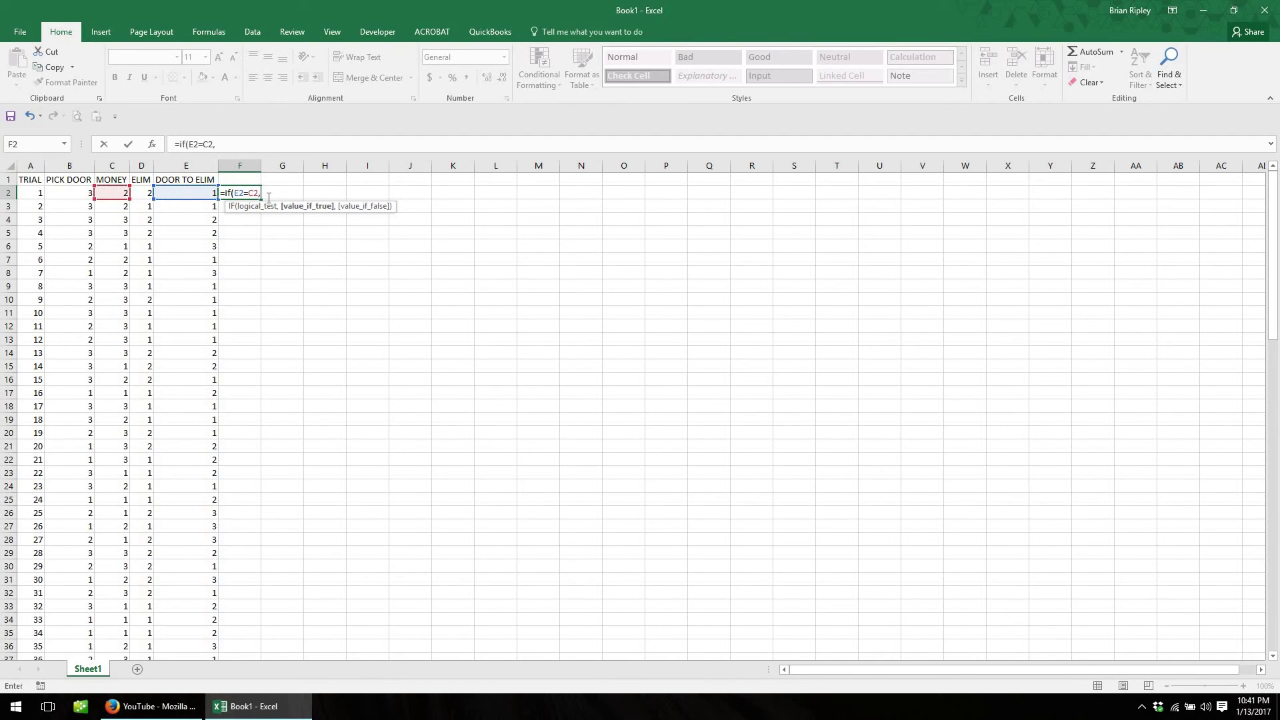
pyautogui.write('"ERR",""')
pyautogui.hotkey('ctrl', 'Return')
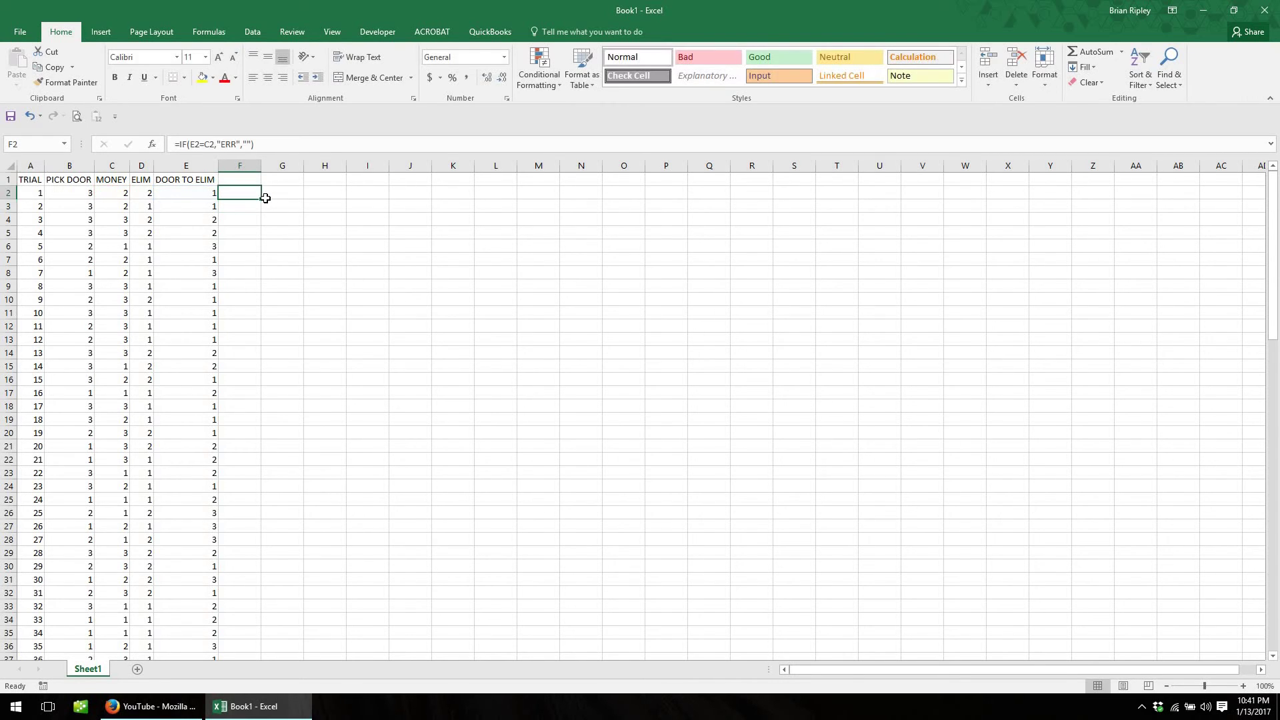
pyautogui.doubleClick(264, 198)
# - Scan the check column for ERR entries through the last trial and delete column F
pyautogui.scroll(-8, 260, 427)
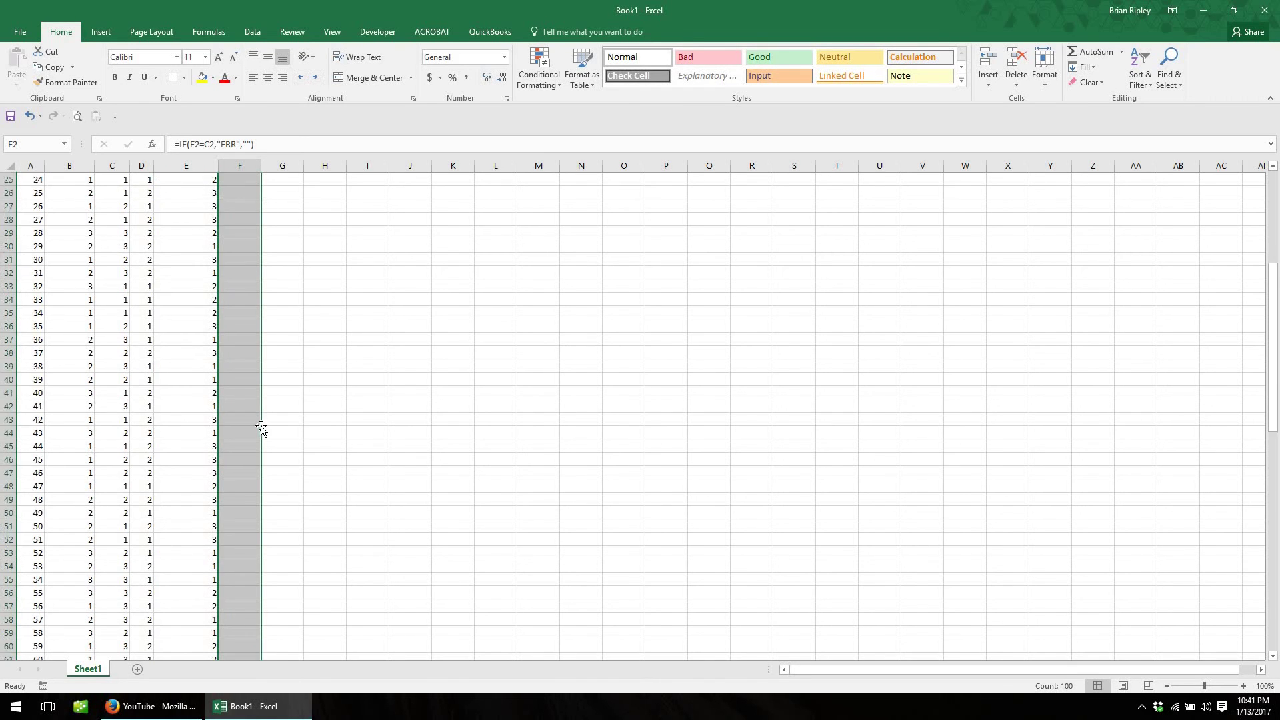
pyautogui.scroll(-14, 261, 427)
pyautogui.scroll(20, 246, 417)
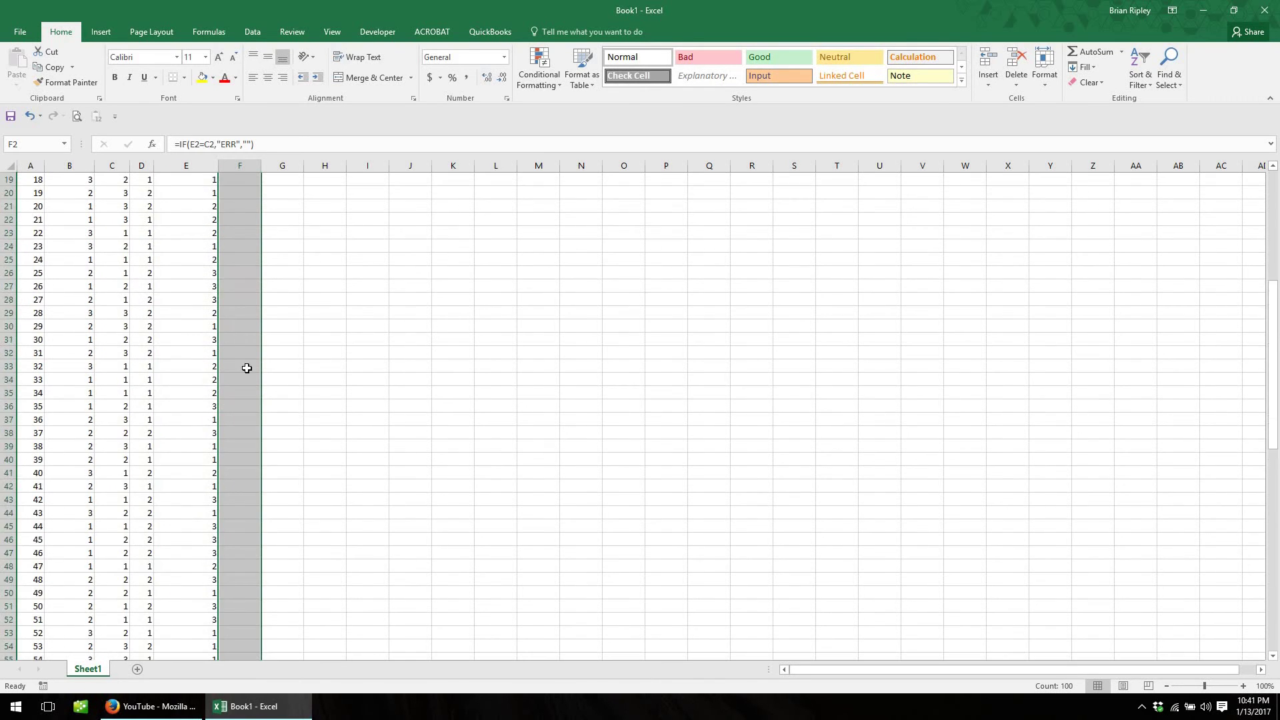
pyautogui.rightClick(235, 166)
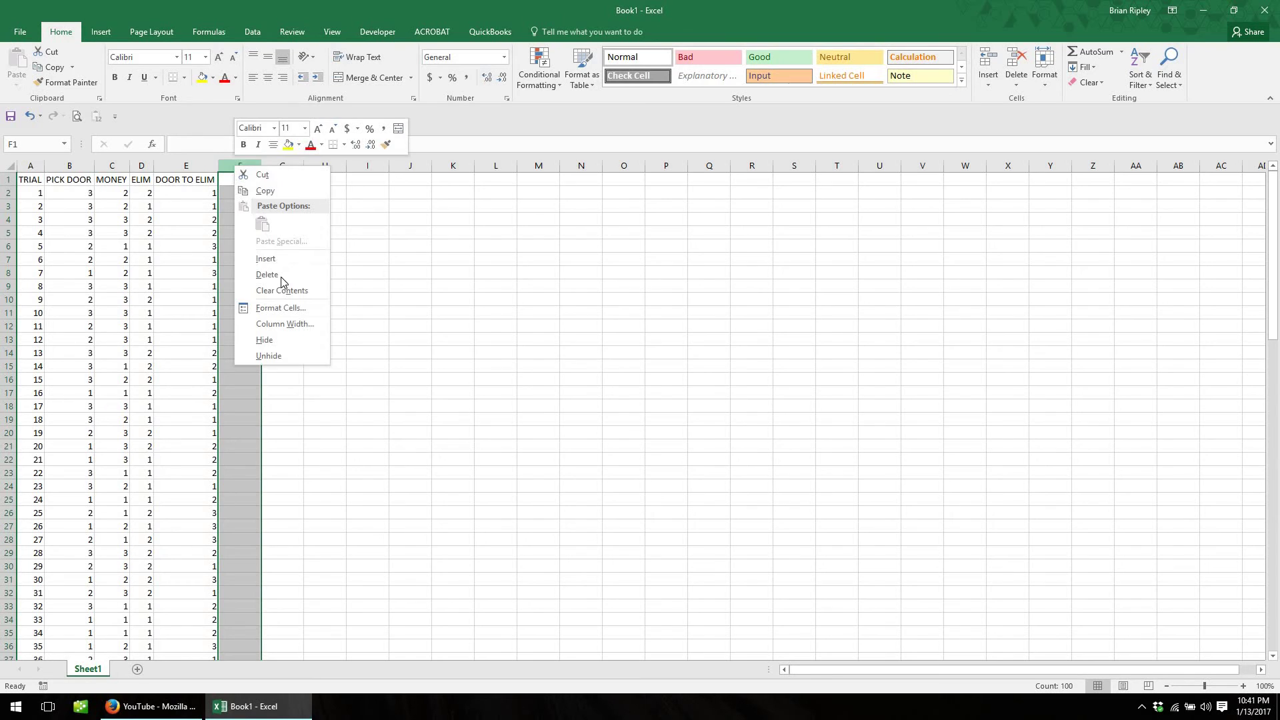
pyautogui.click(266, 274)
# - Review the DOOR TO ELIM formulas of trials 1 and 5 and select the empty header cell F1
pyautogui.moveTo(189, 193); pyautogui.dragTo(188, 299)
pyautogui.click(181, 202)
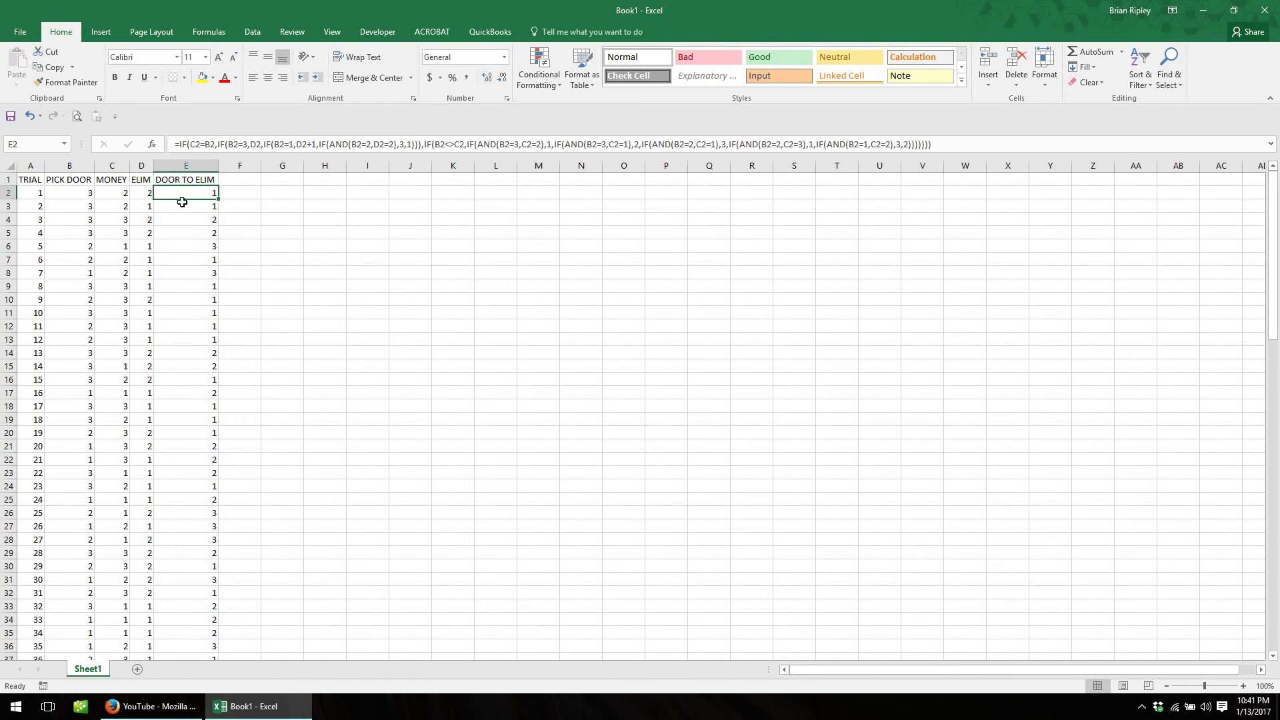
pyautogui.click(194, 241)
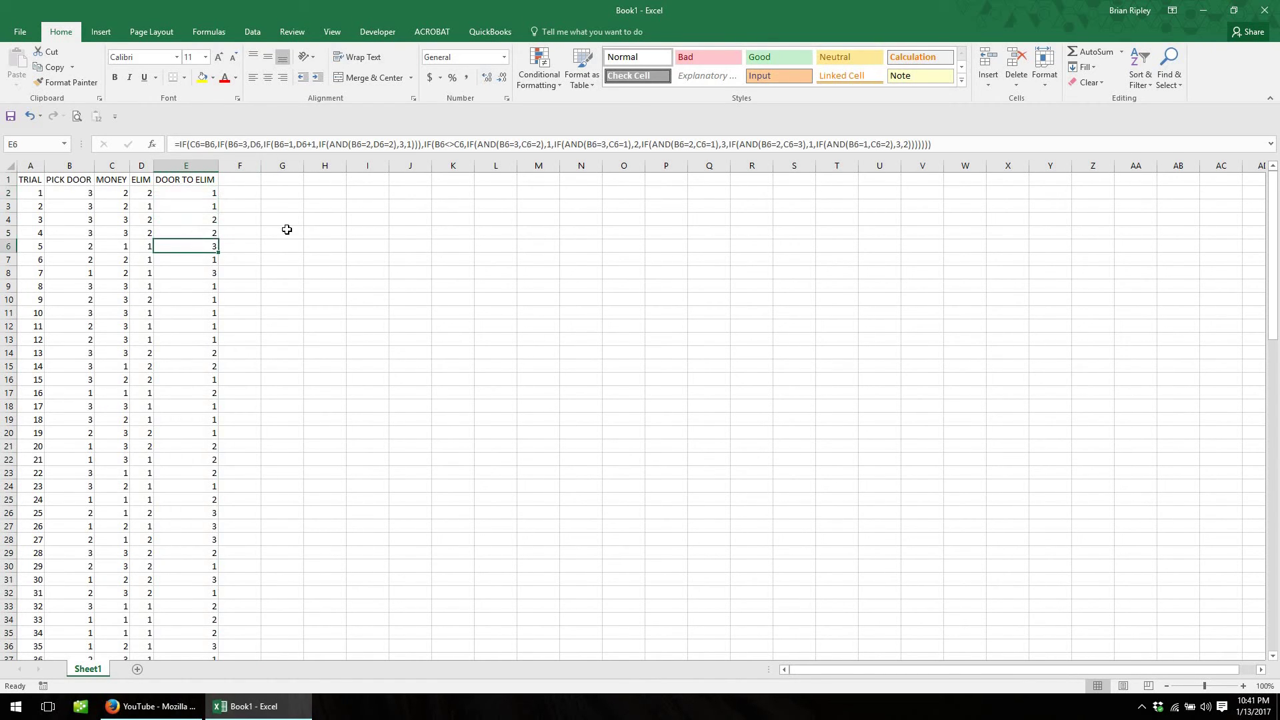
pyautogui.click(238, 182)
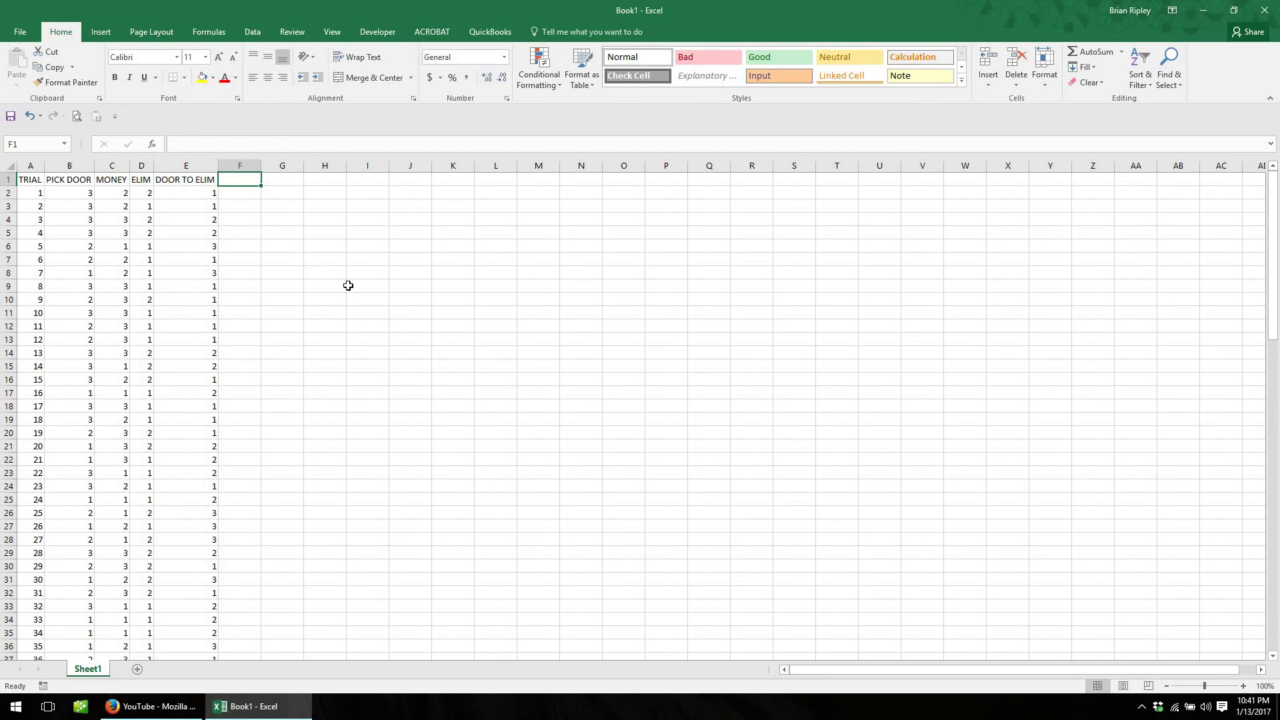
pyautogui.write('SWITH')
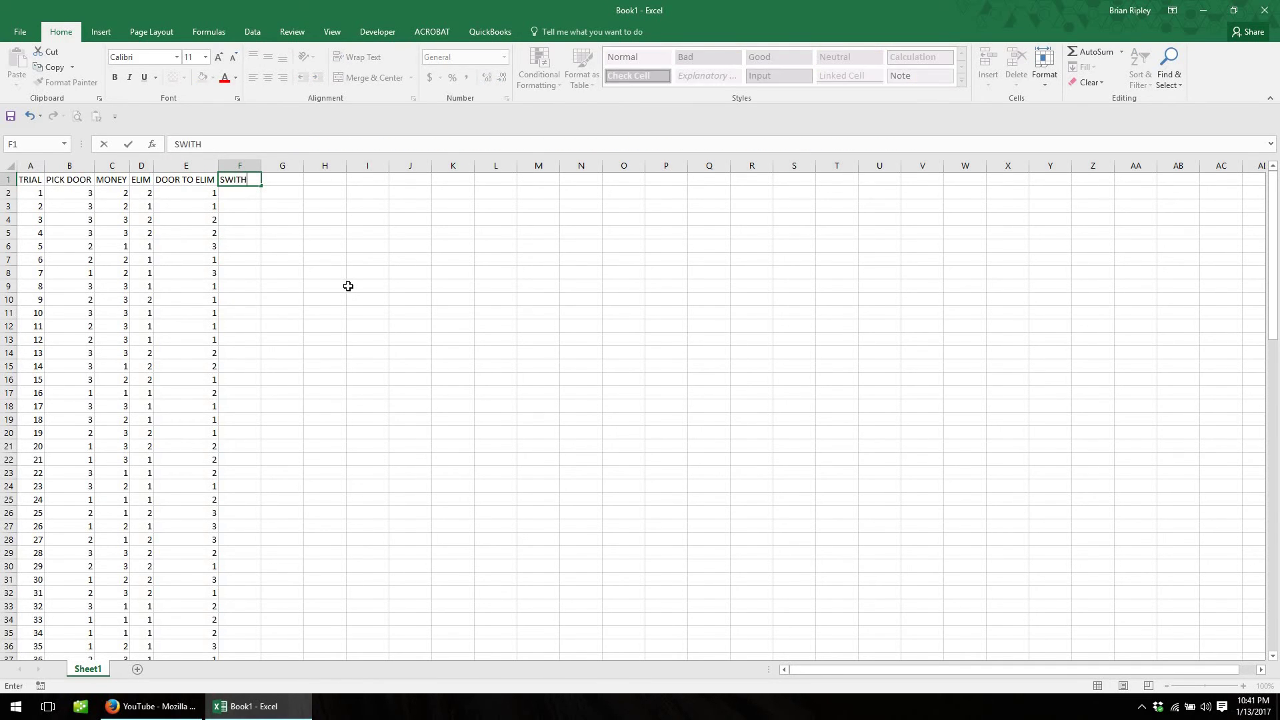
pyautogui.press('BackSpace')
pyautogui.press('BackSpace')
pyautogui.press('BackSpace')
pyautogui.press('BackSpace')
pyautogui.press('BackSpace')
pyautogui.press('Return')
# - Look through the pick, money and eliminated doors of all trials down to trial 100
pyautogui.press('Down')
pyautogui.press('Left')
pyautogui.press('Left')
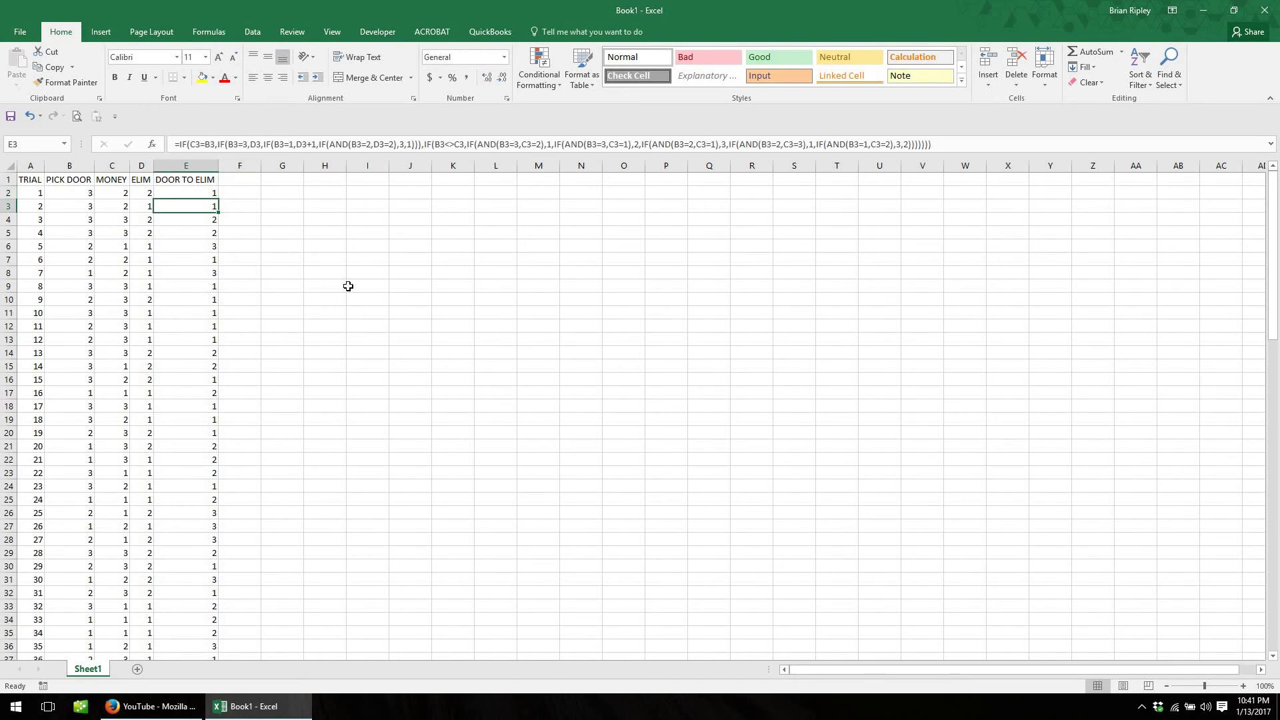
pyautogui.press('Left')
pyautogui.press('Left')
pyautogui.press('Left')
pyautogui.press('Down')
pyautogui.scroll(-10, 183, 606)
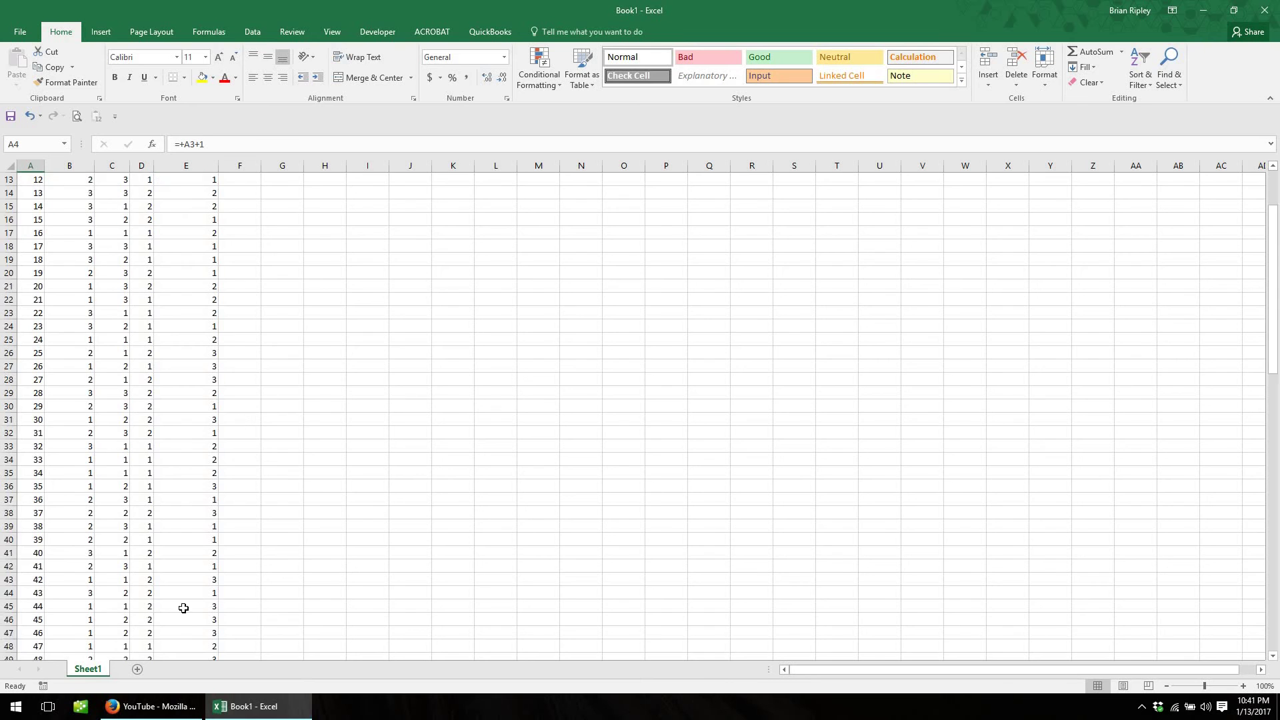
pyautogui.scroll(-14, 137, 649)
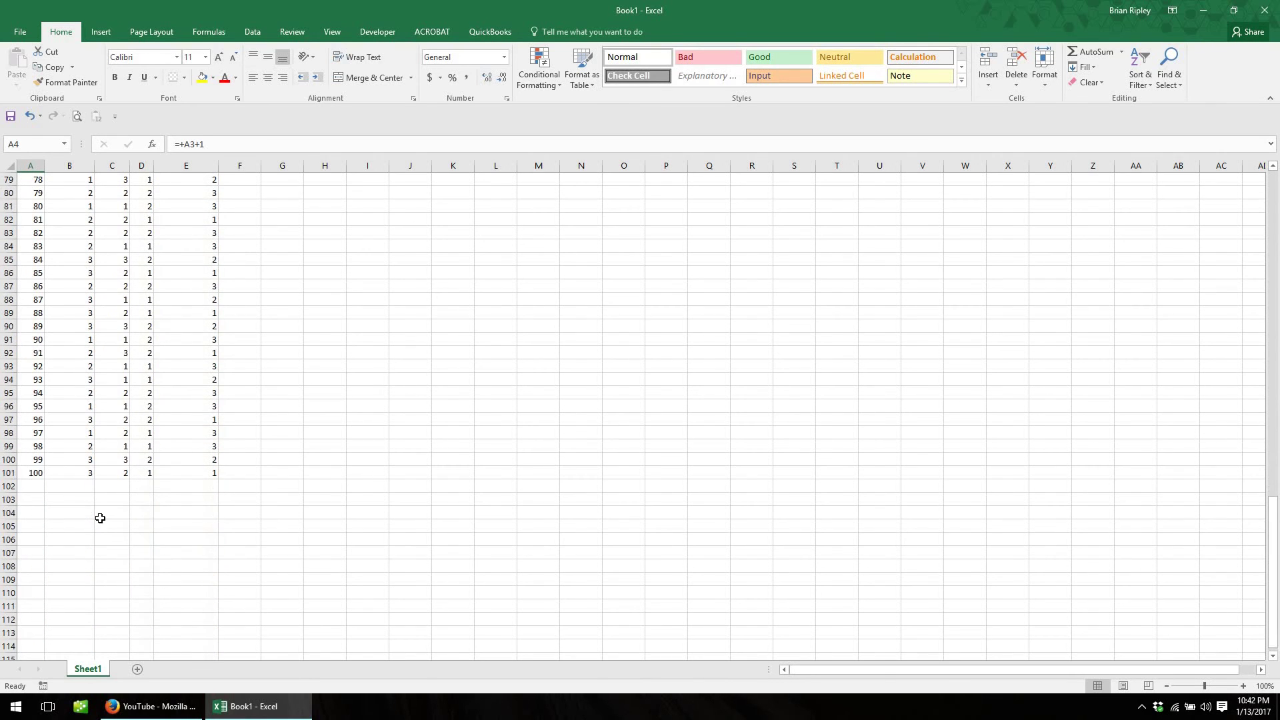
pyautogui.scroll(20, 103, 518)
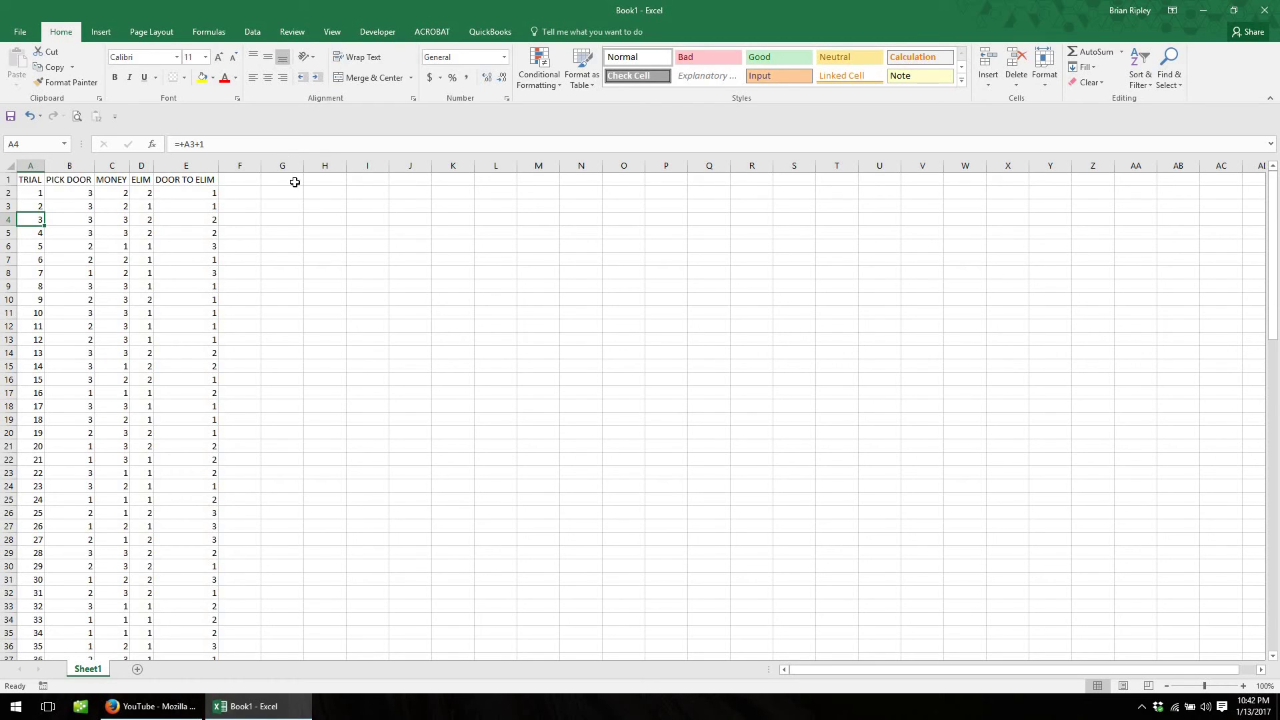
# - Enter the header SWITCHED TO in F1 and autofit the width of column F
pyautogui.click(241, 180)
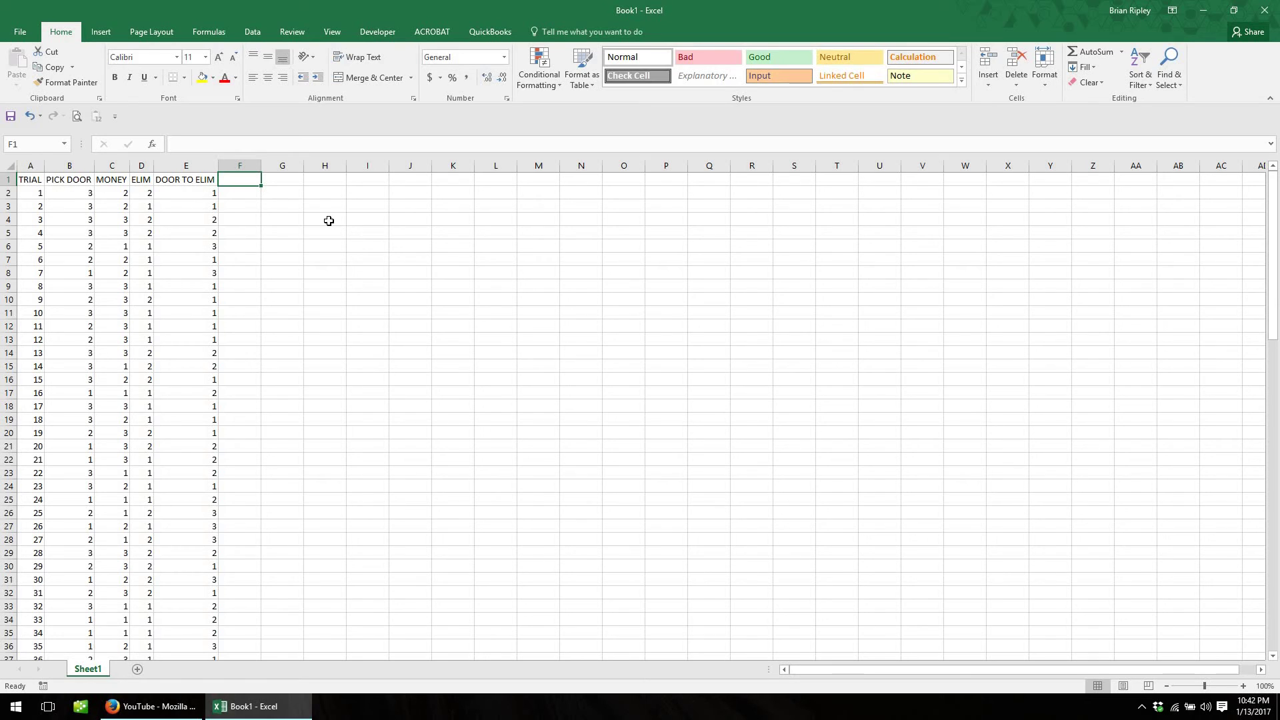
pyautogui.write('SWITCHED TO')
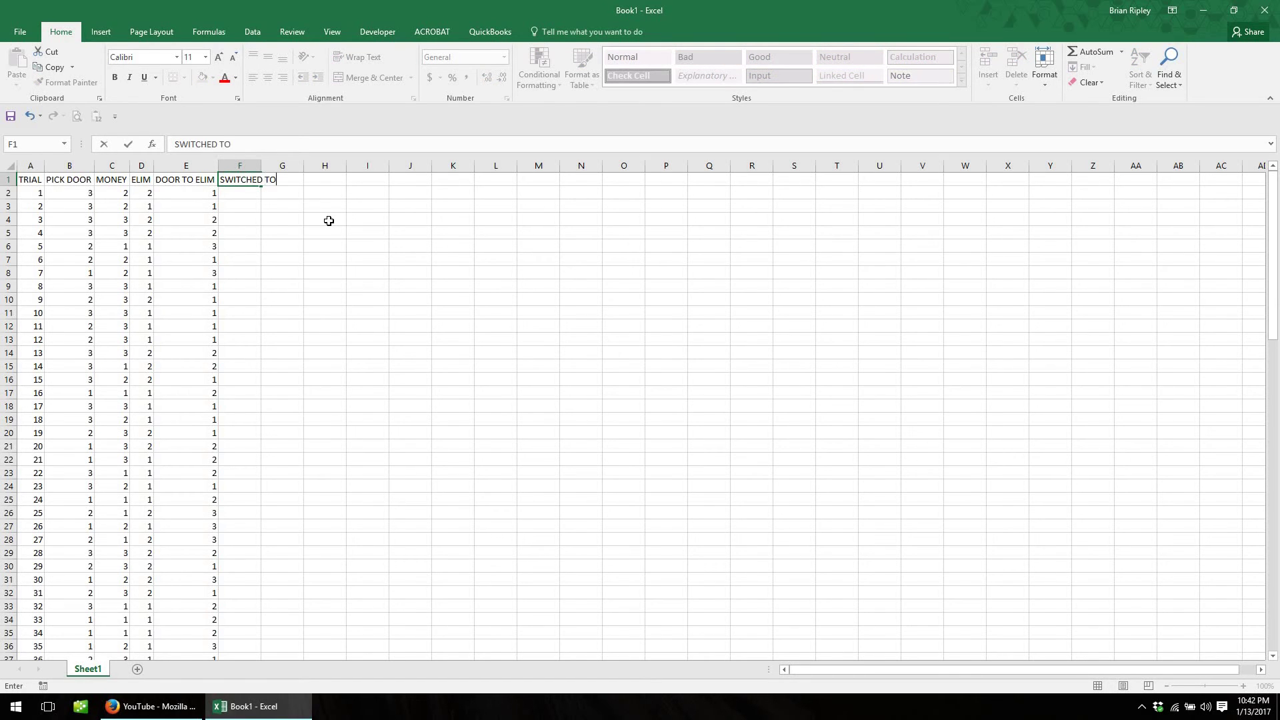
pyautogui.press('Return')
pyautogui.press('Up')
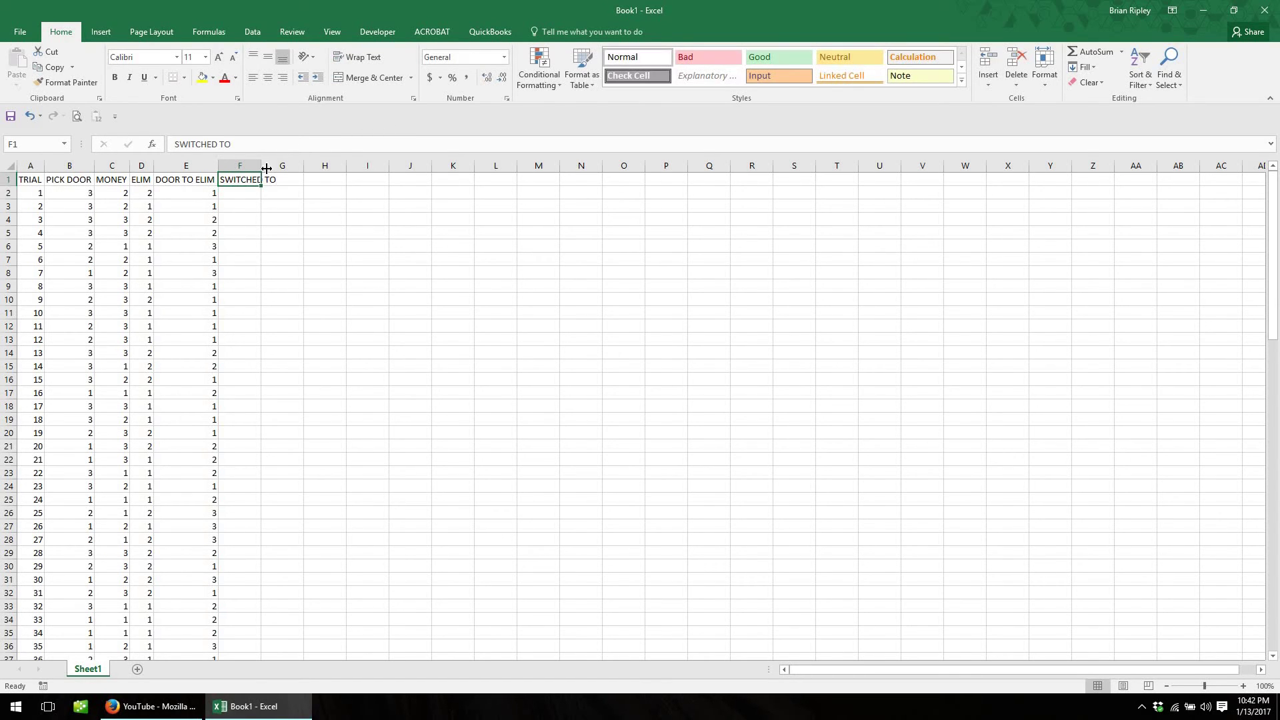
pyautogui.hotkey('alt', 'h')
pyautogui.press('o')
pyautogui.press('i')
# - Start an IF formula in F2 for the first trial's switched-to door
pyautogui.press('Down')
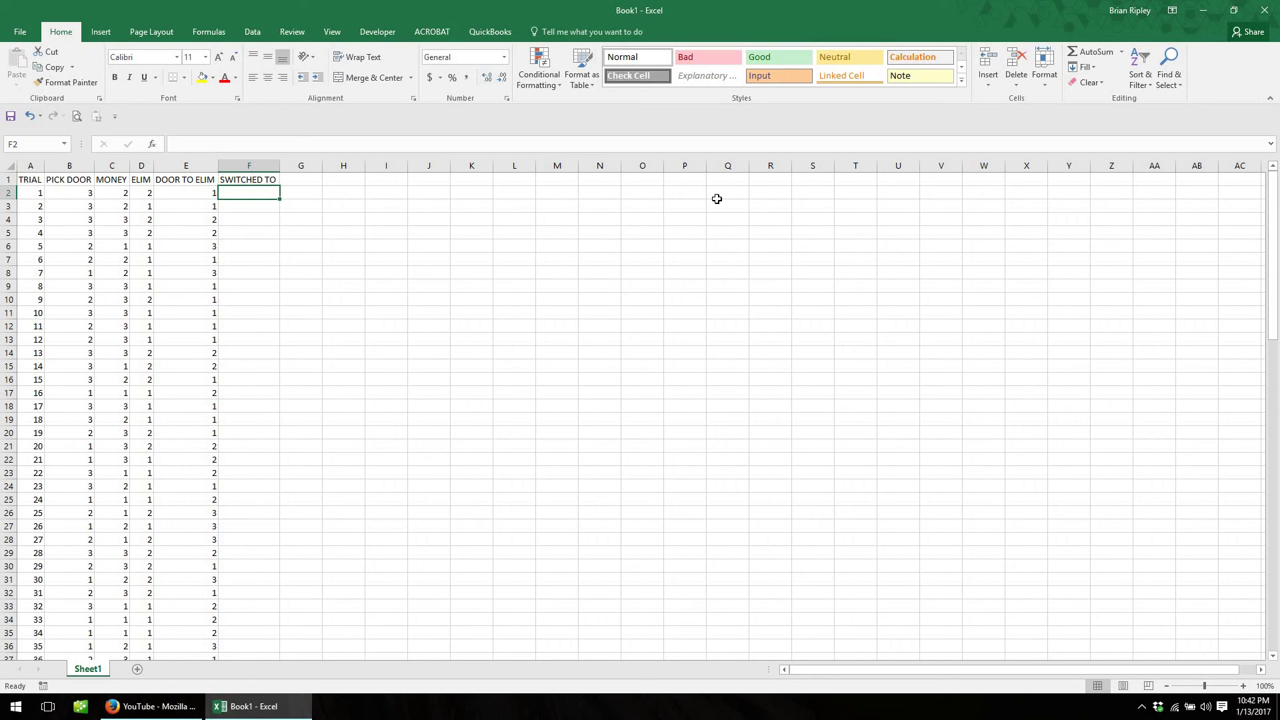
pyautogui.write('=')
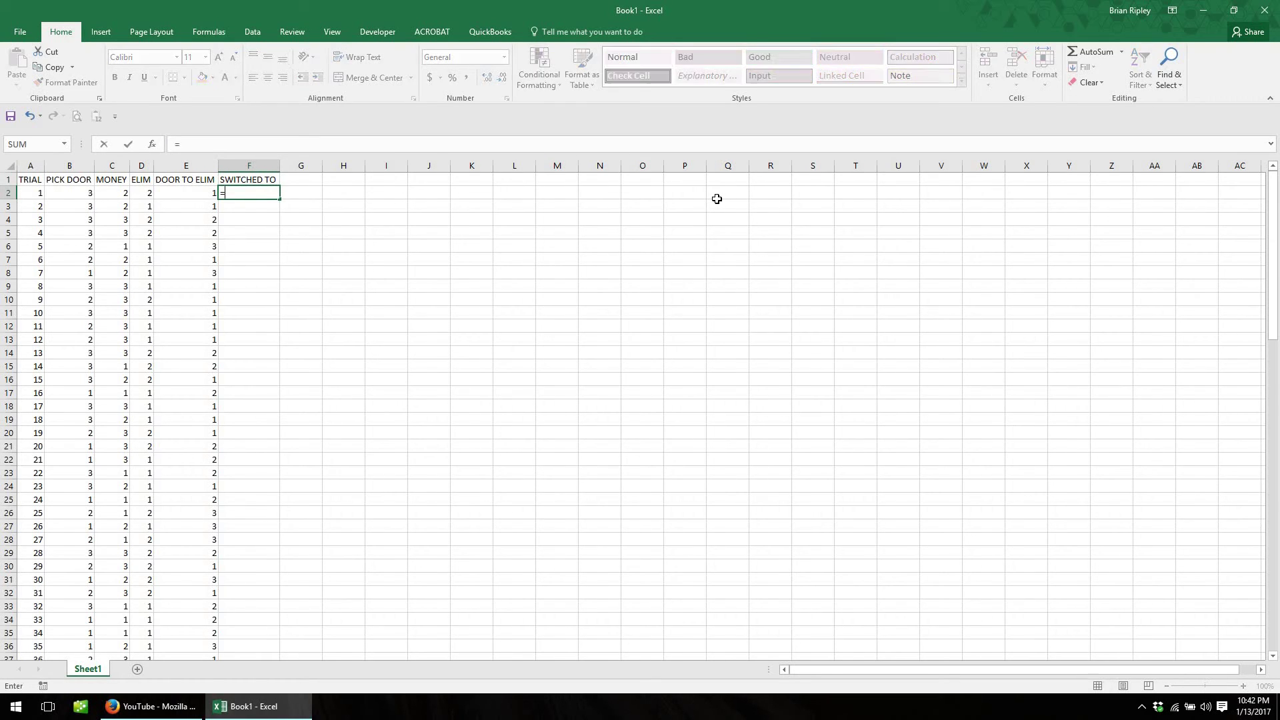
pyautogui.write('if(')
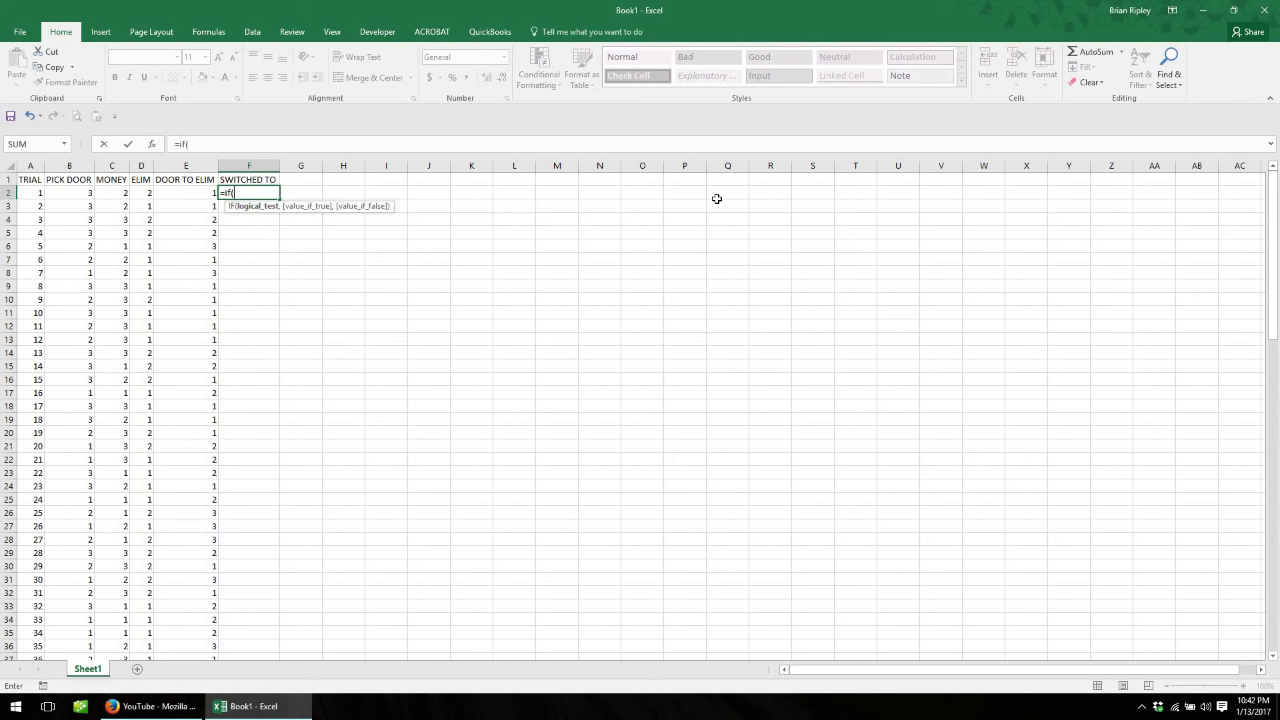
pyautogui.press('Left')
pyautogui.press('Left')
pyautogui.press('Left')
pyautogui.press('Left')
pyautogui.write('=')
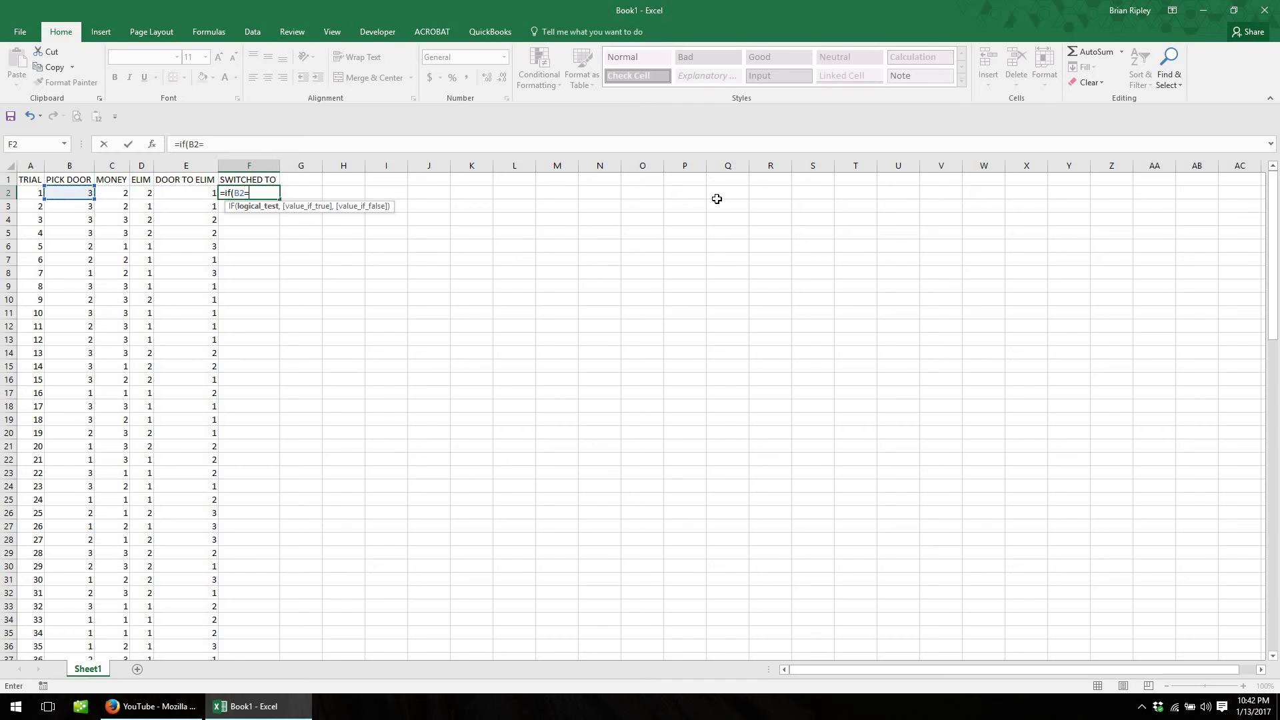
pyautogui.press('BackSpace')
pyautogui.press('BackSpace')
pyautogui.press('BackSpace')
# - Add the first case to the F2 formula: AND(B2=3,E2=1) returns 2
pyautogui.write('and(')
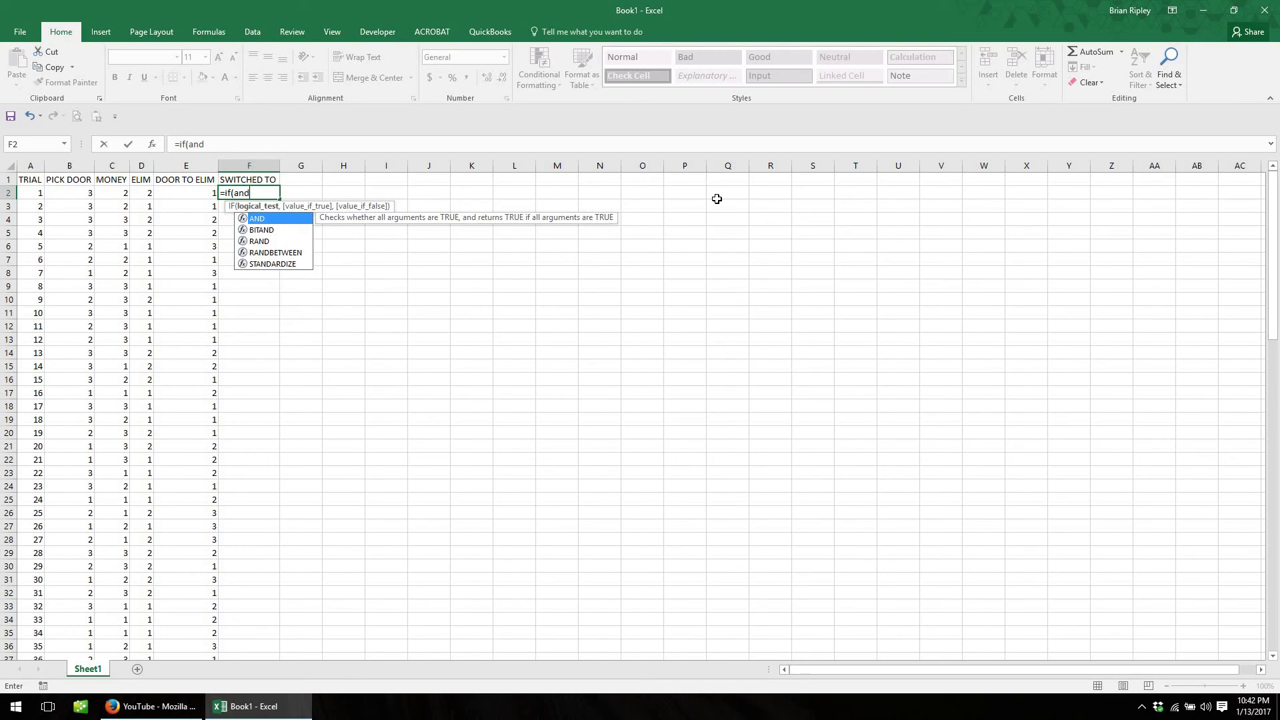
pyautogui.press('Left')
pyautogui.press('Left')
pyautogui.press('Left')
pyautogui.press('Left')
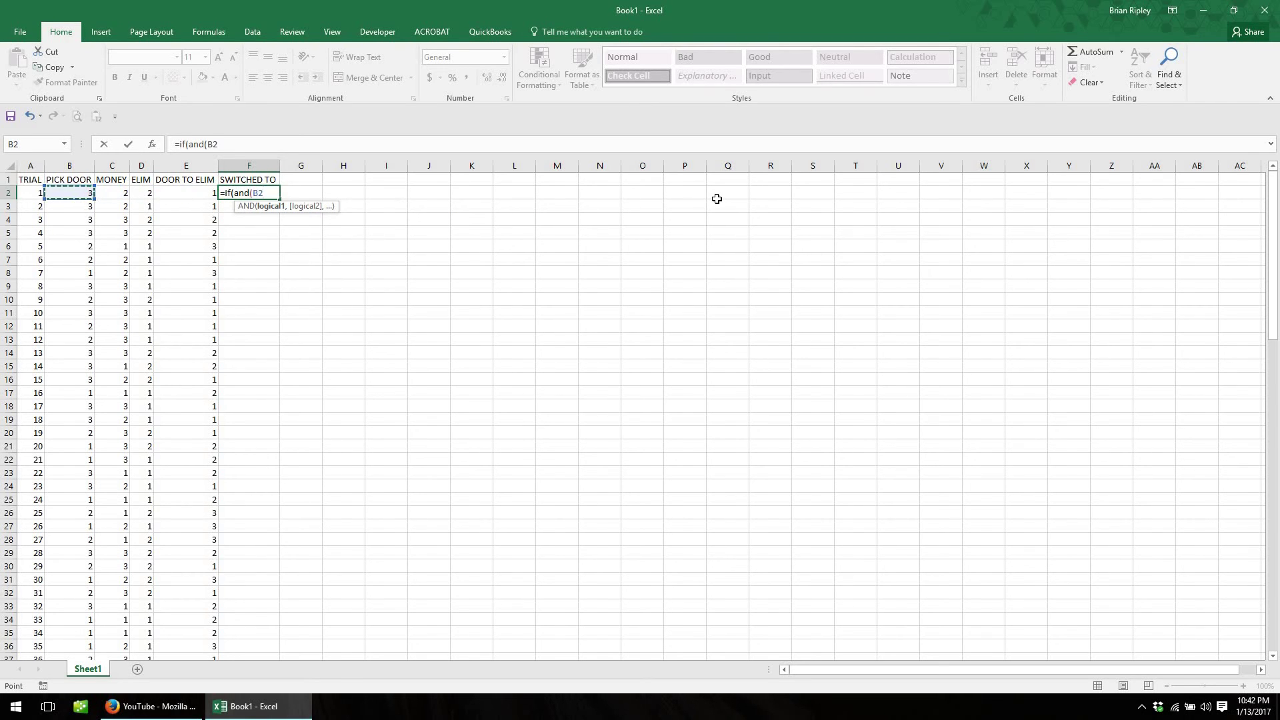
pyautogui.write('=3,')
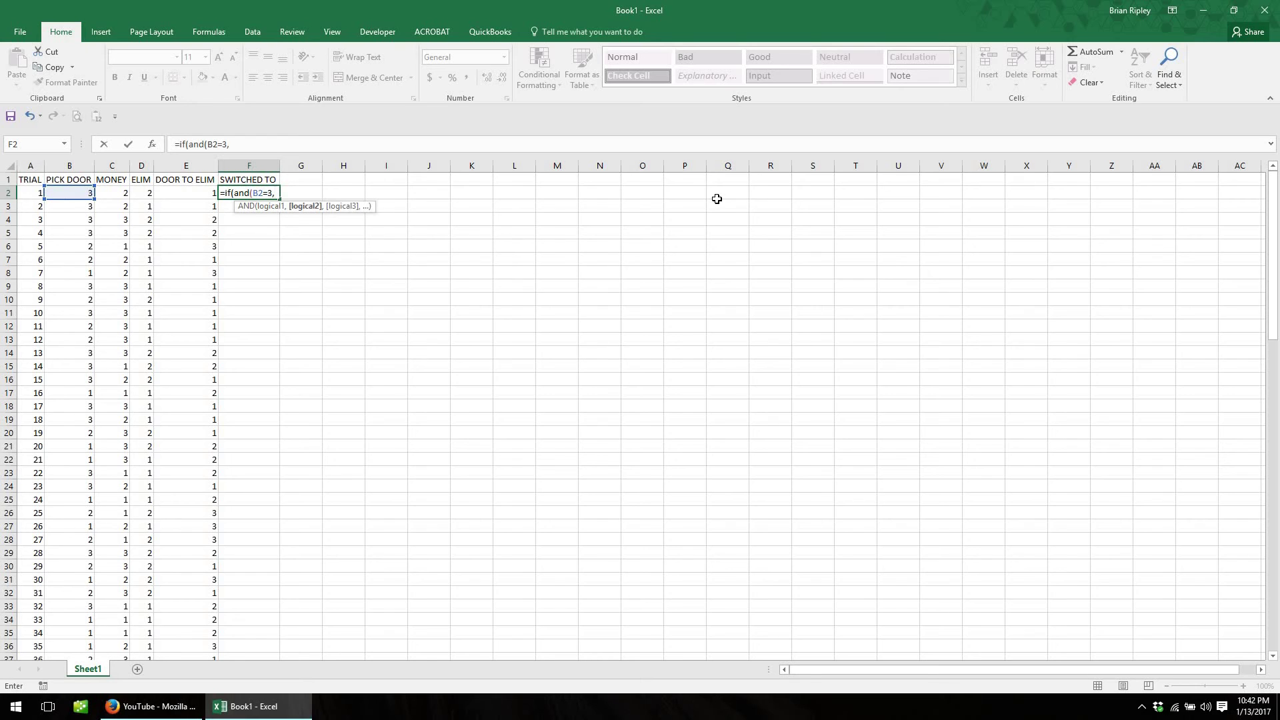
pyautogui.press('Left')
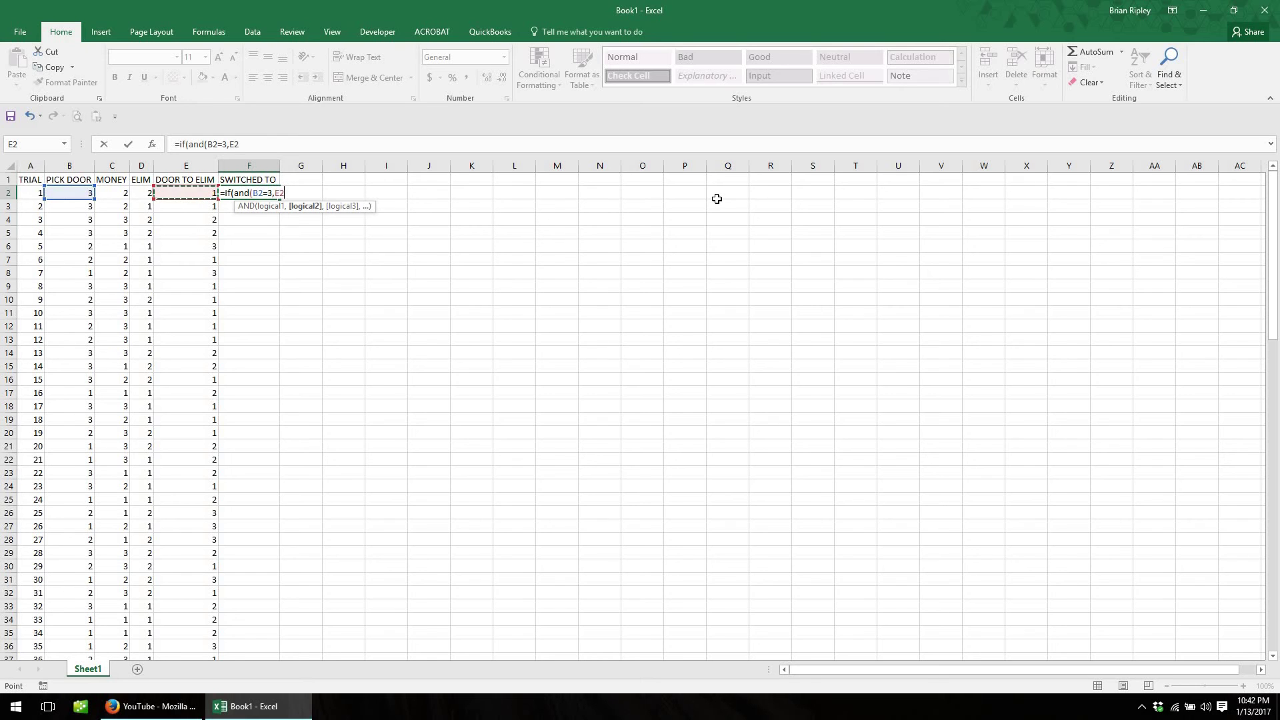
pyautogui.write('=1,')
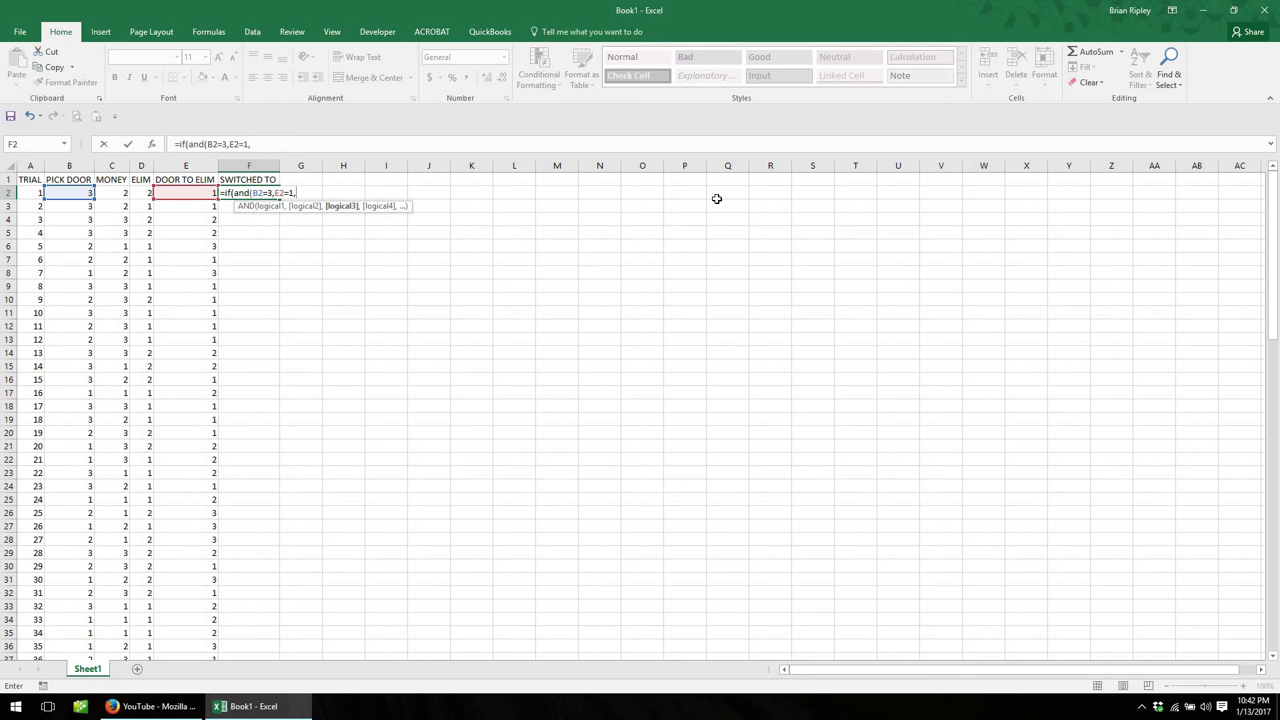
pyautogui.press('BackSpace')
pyautogui.write('),2')
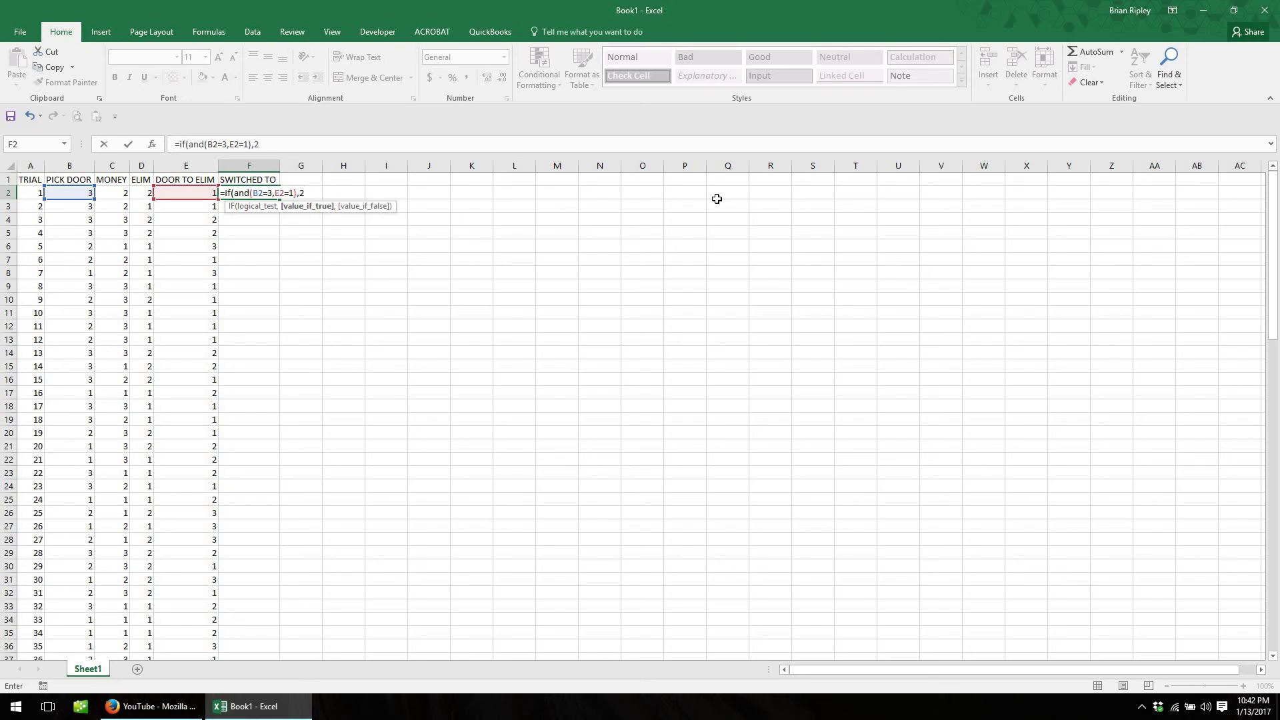
# - Nest a second IF in the F2 formula so that AND(B2=3,E2=2) returns 3
pyautogui.write(',')
pyautogui.write('if(and')
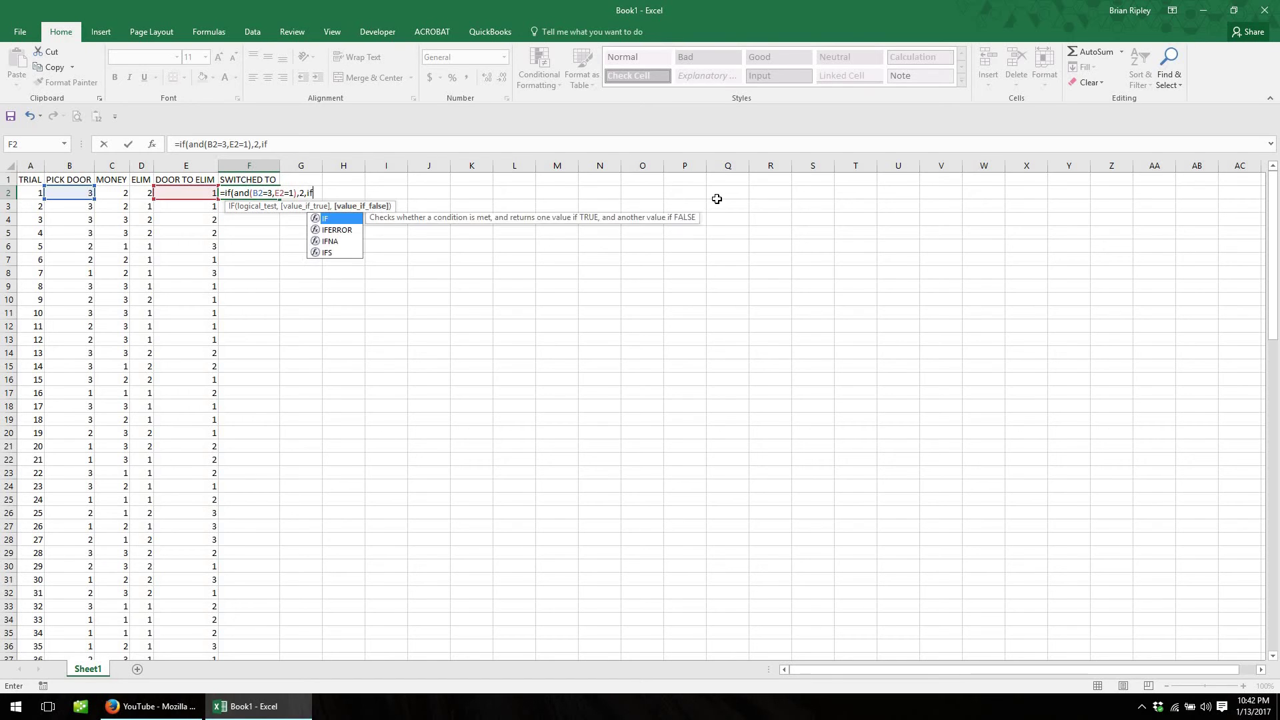
pyautogui.write('(')
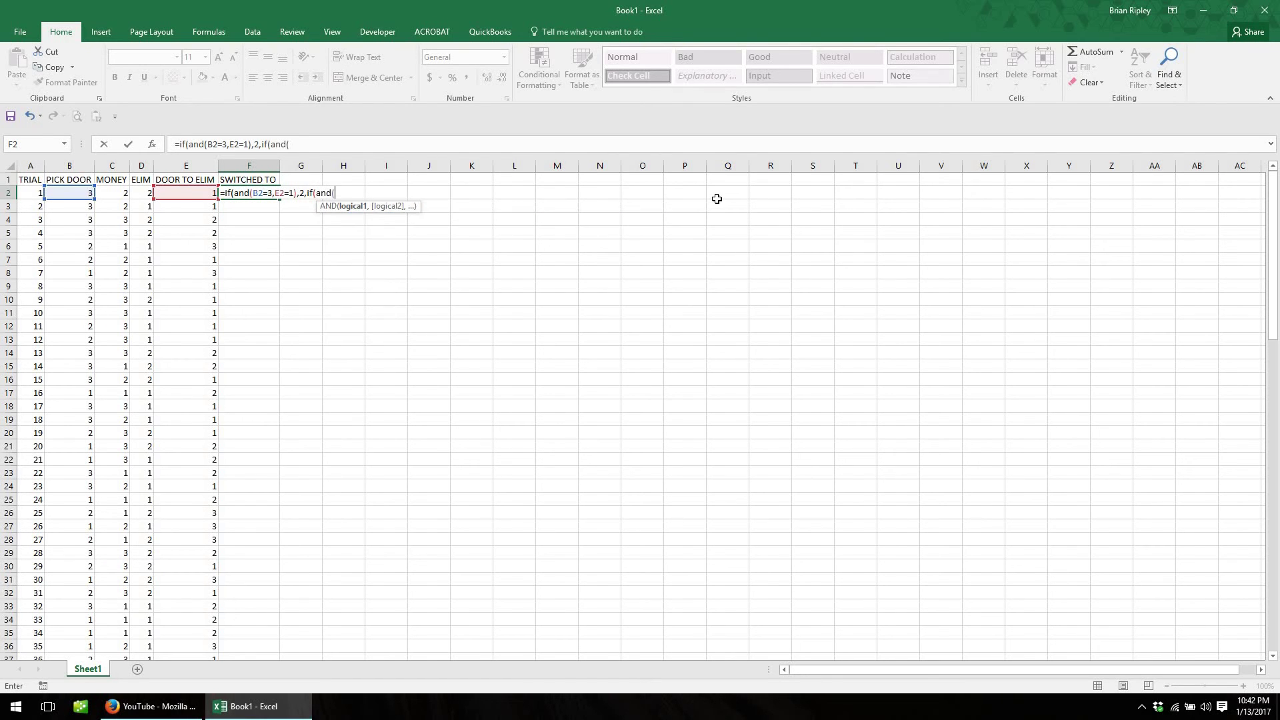
pyautogui.click(81, 192)
pyautogui.write('=3,')
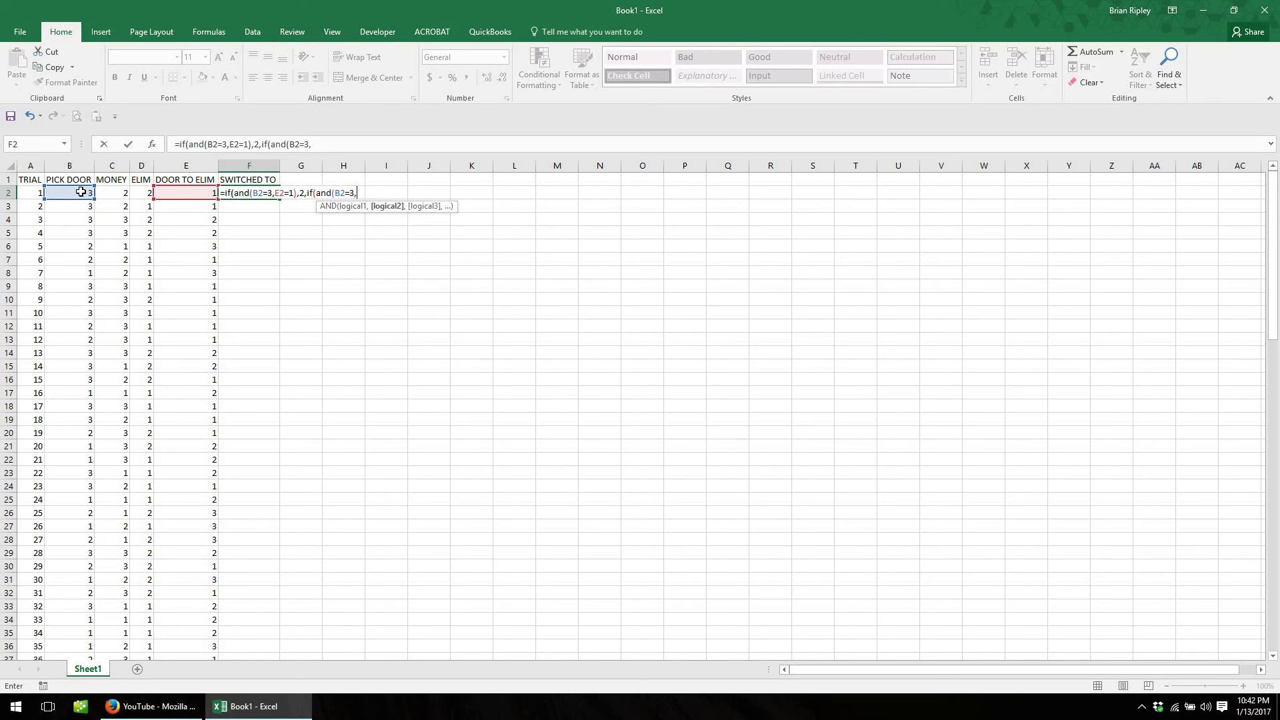
pyautogui.click(187, 193)
pyautogui.write('=')
pyautogui.write('2=2)')
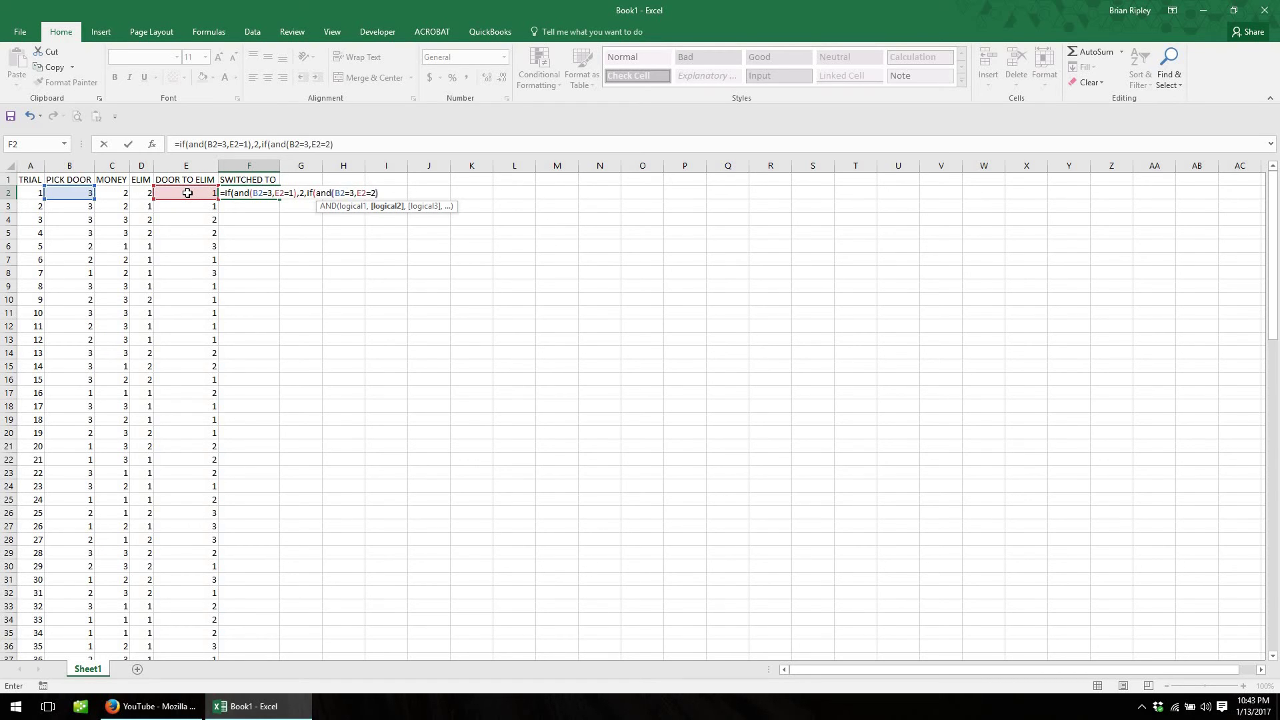
pyautogui.write(',')
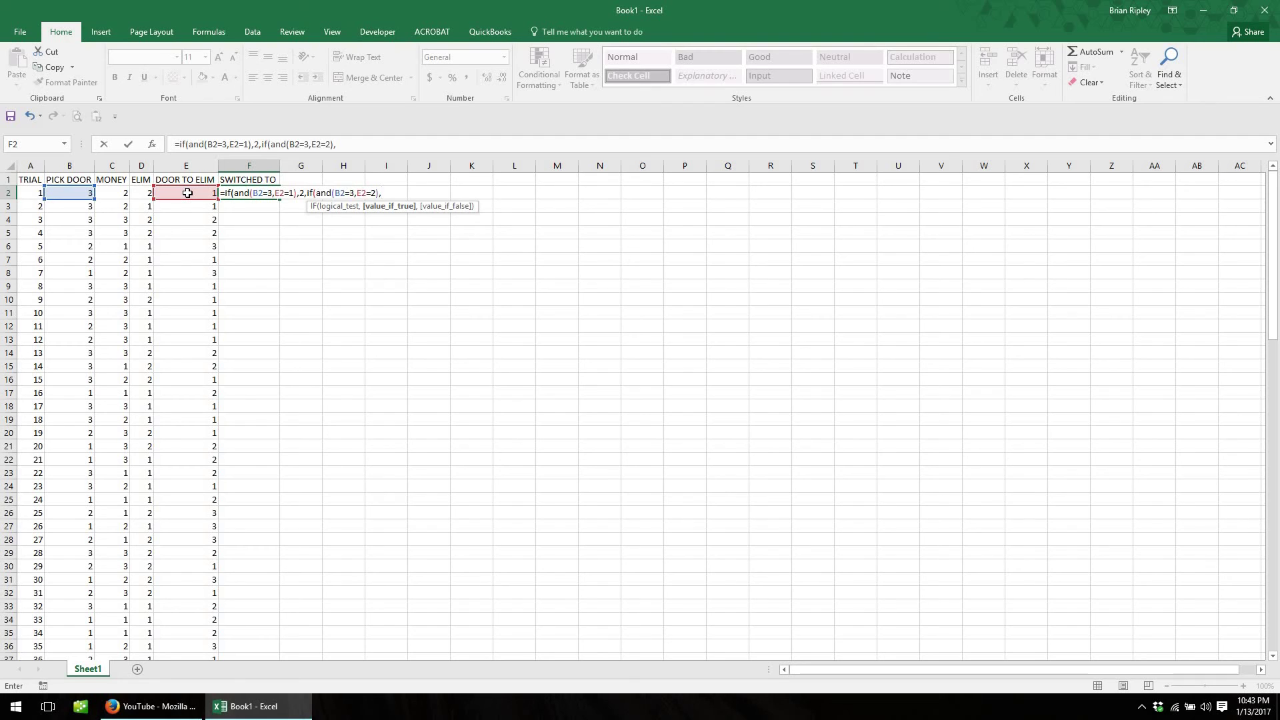
pyautogui.write('3,if')
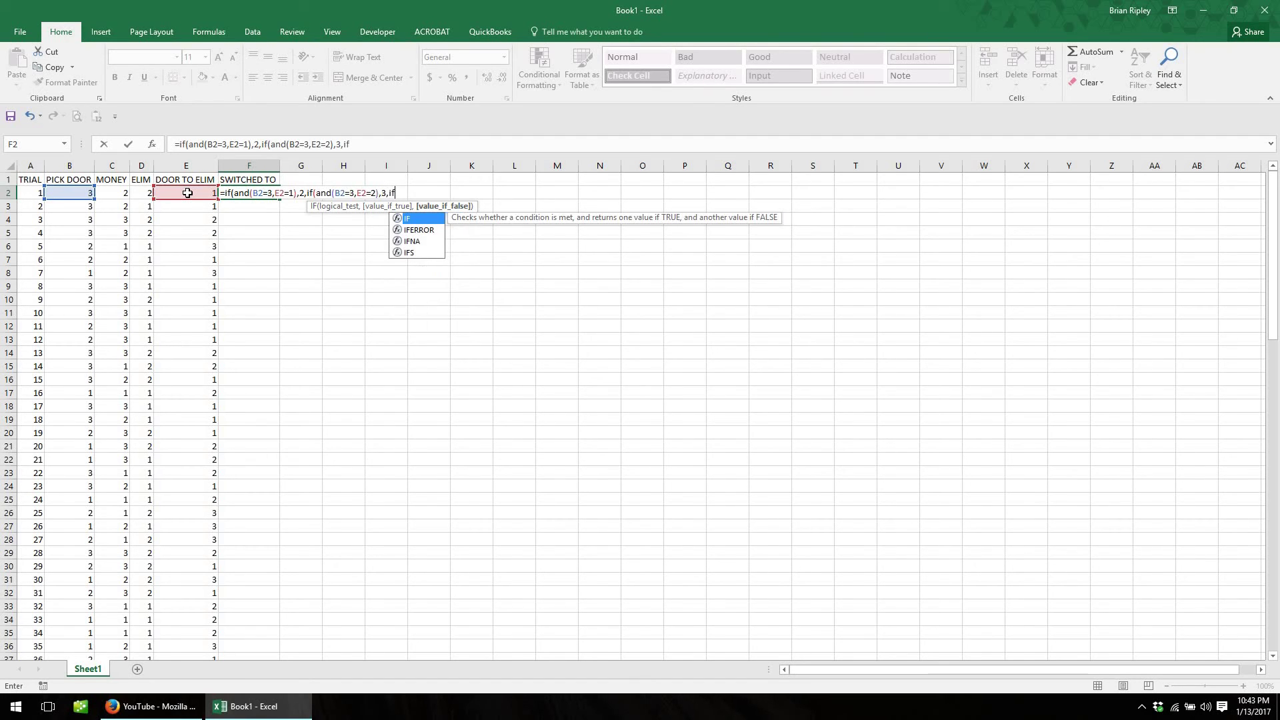
# - Add a third nested case to the F2 formula: AND(B2=2,E2=1) returns 3
pyautogui.write('(')
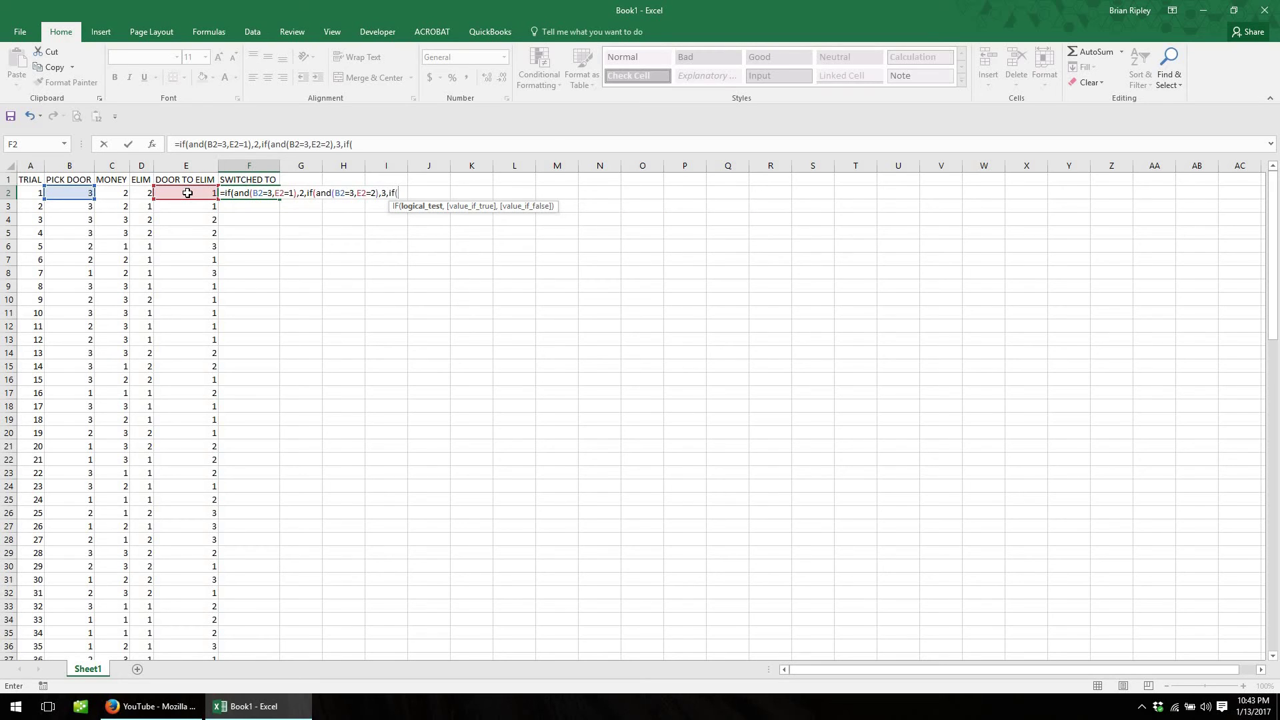
pyautogui.write('and(')
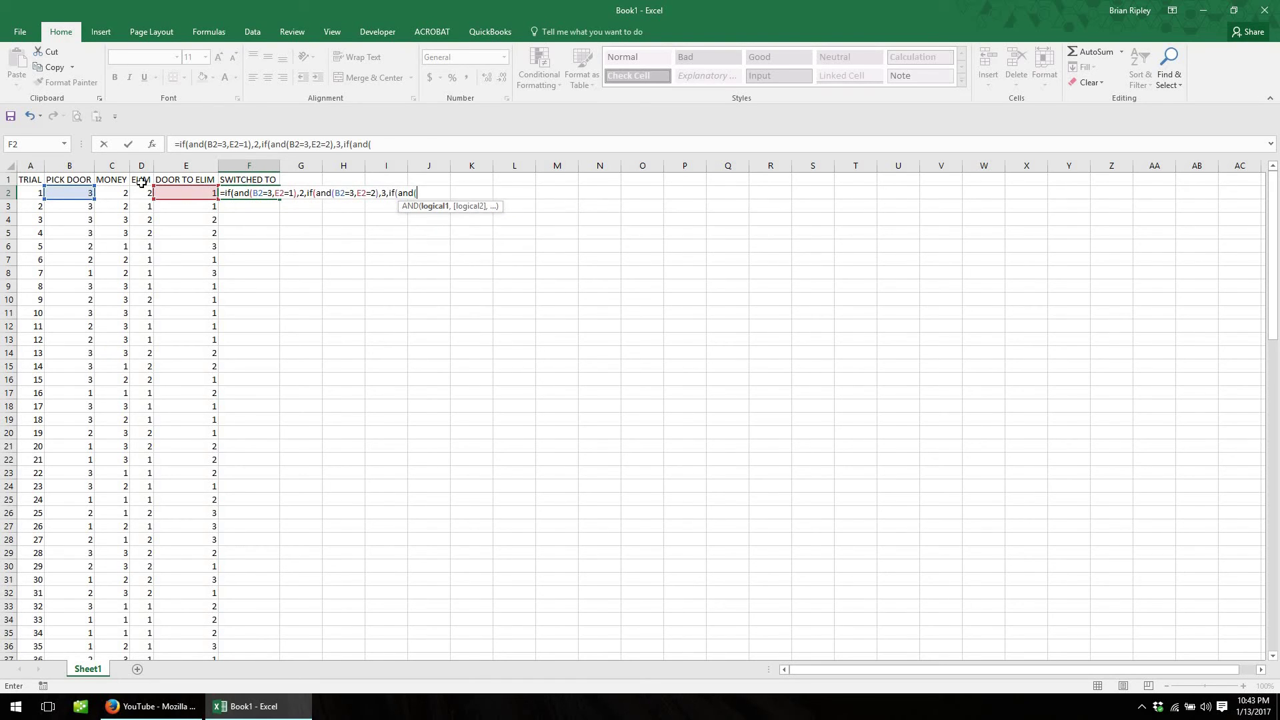
pyautogui.click(83, 192)
pyautogui.write('=2,')
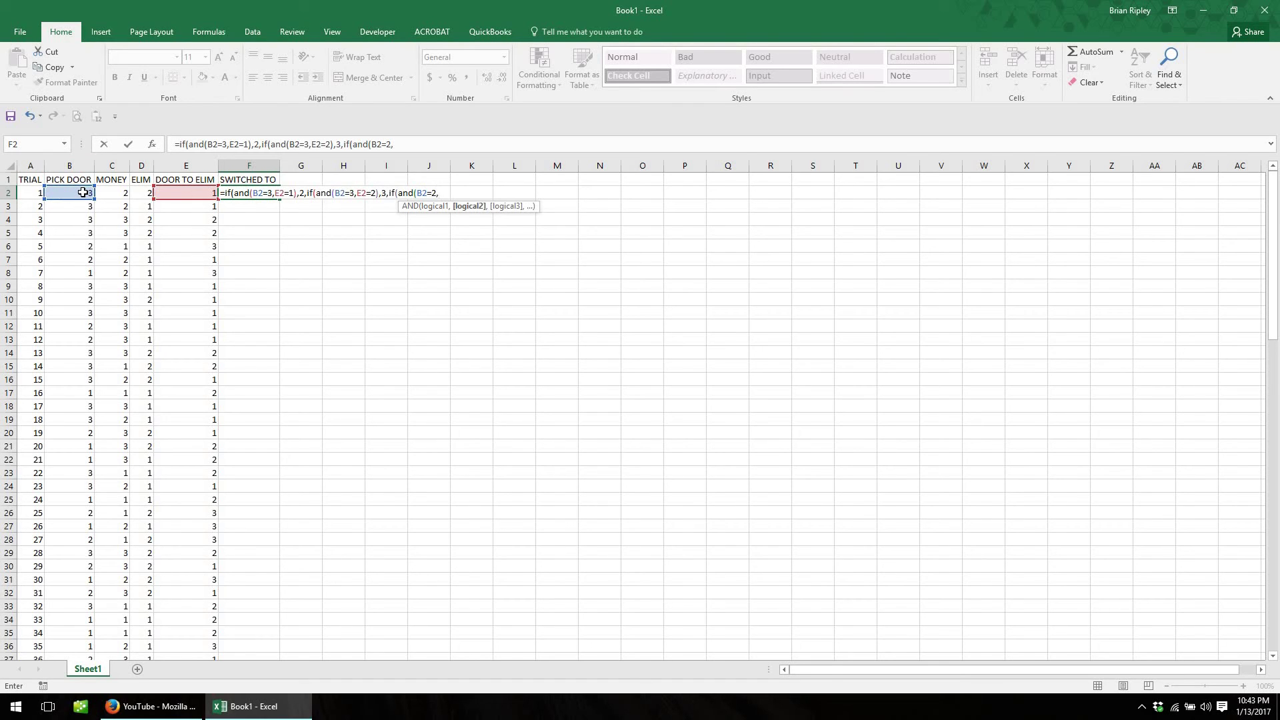
pyautogui.click(201, 192)
pyautogui.write('=1')
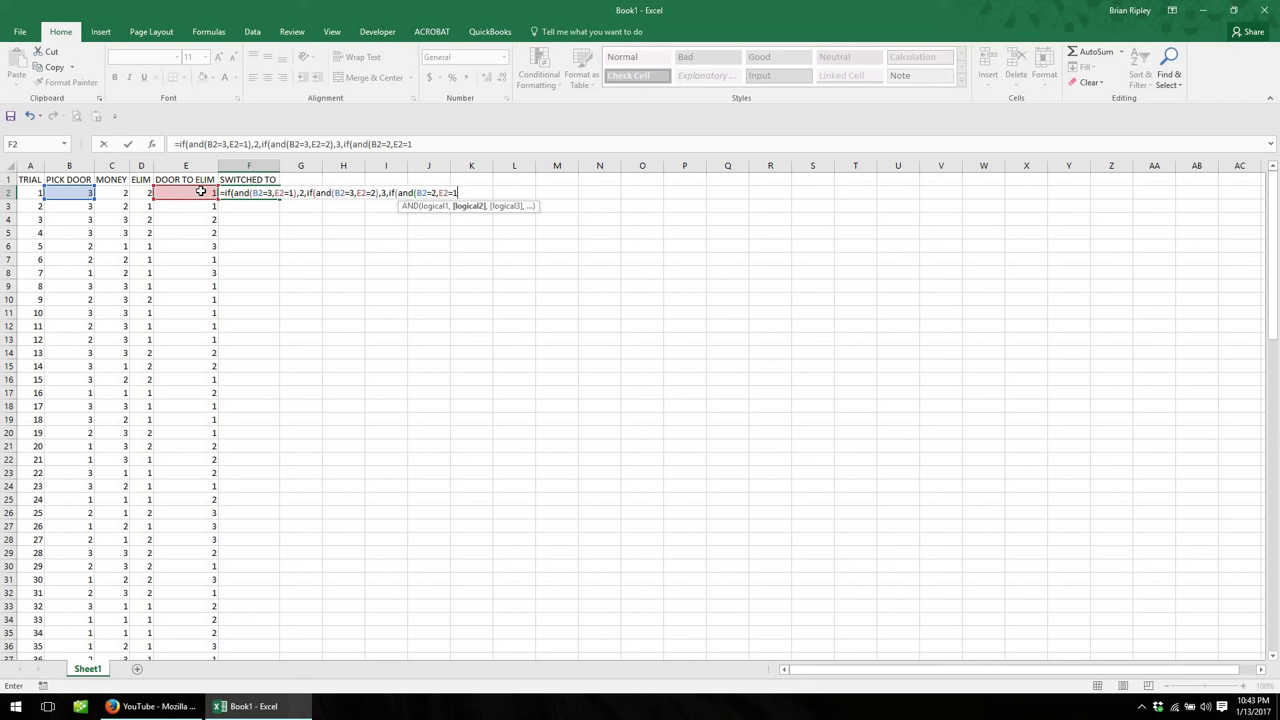
pyautogui.write('),')
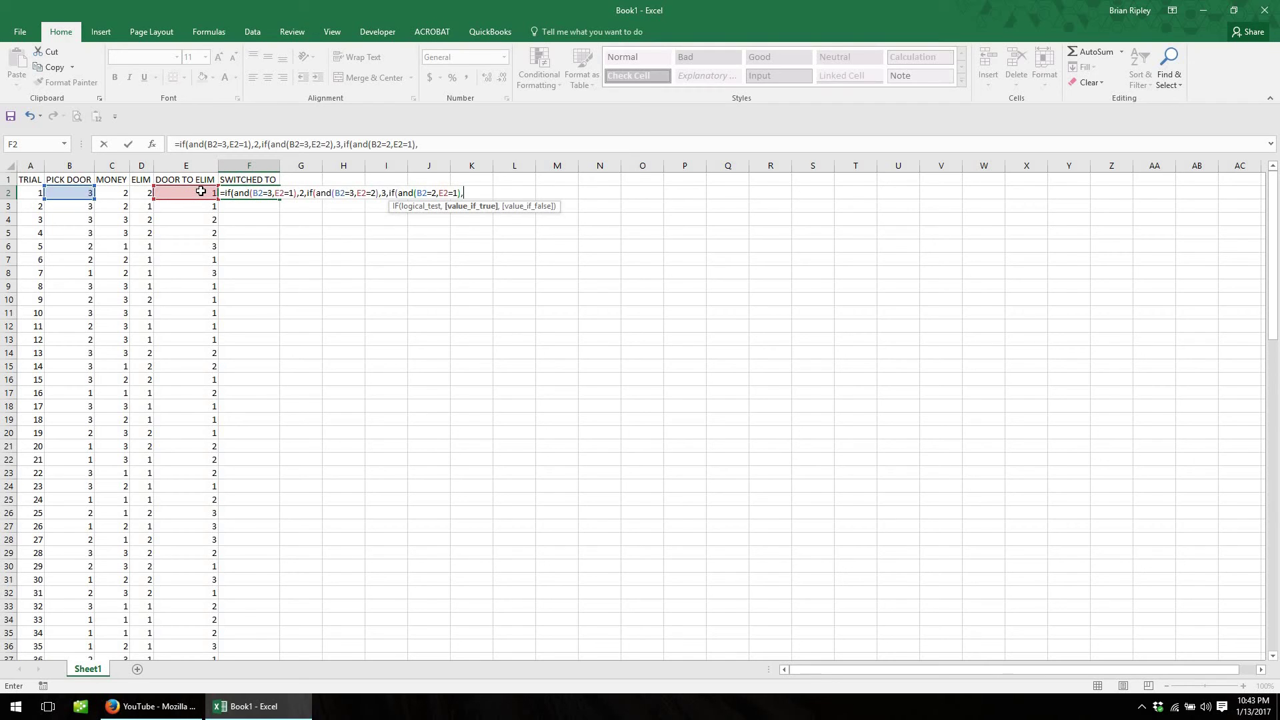
pyautogui.write('3,if(and(')
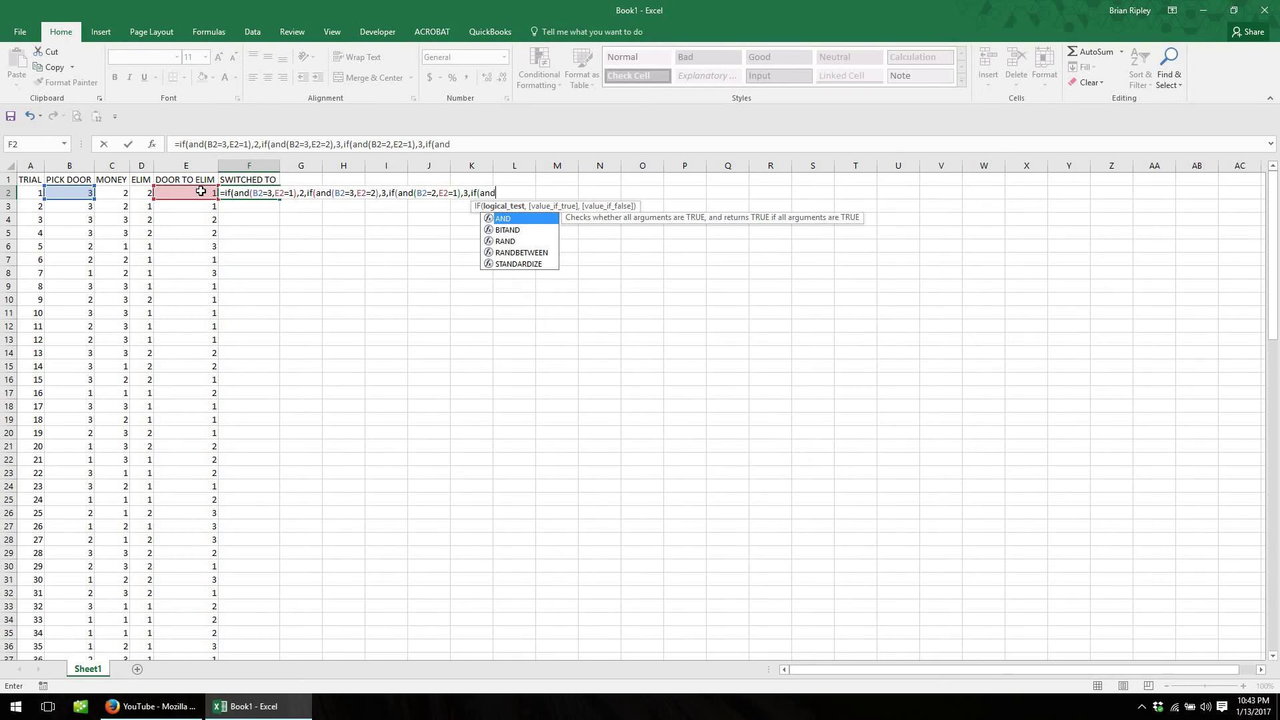
# - Complete the fourth nested case in the F2 formula: AND(B2=2,E2=3) returns 1
pyautogui.click(80, 193)
pyautogui.write('=')
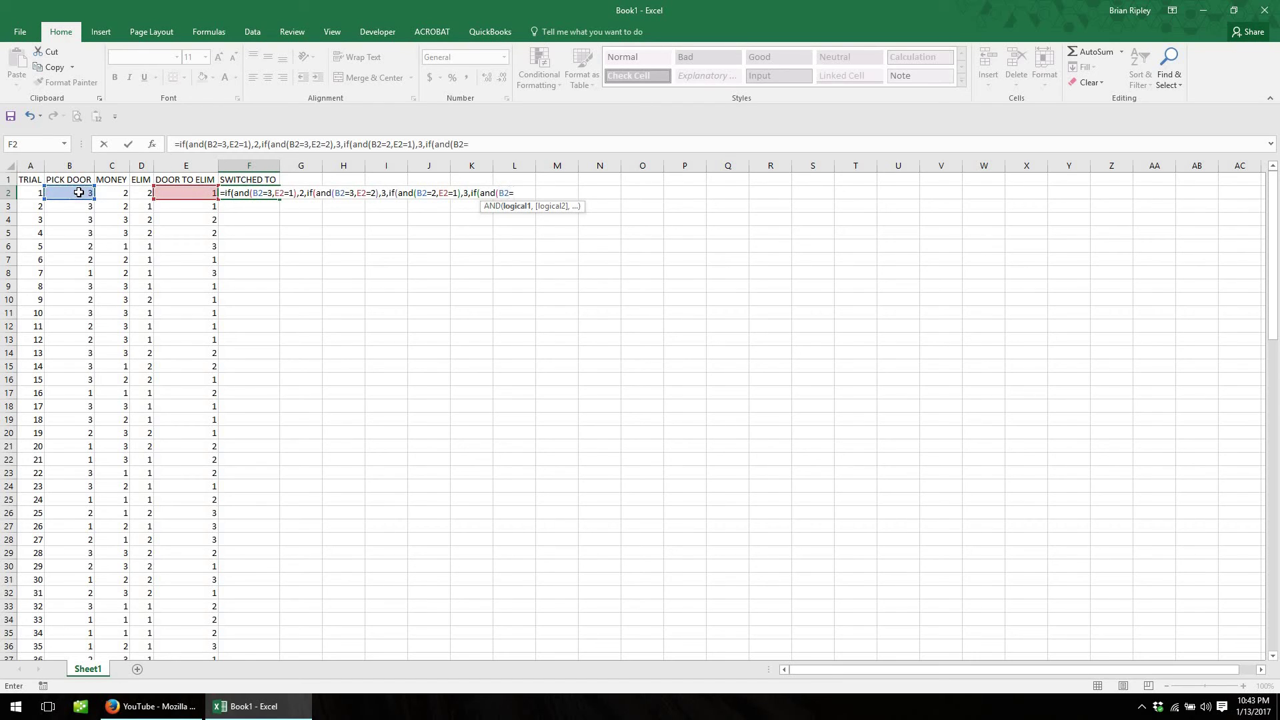
pyautogui.write('2=2')
pyautogui.write(',')
pyautogui.click(174, 192)
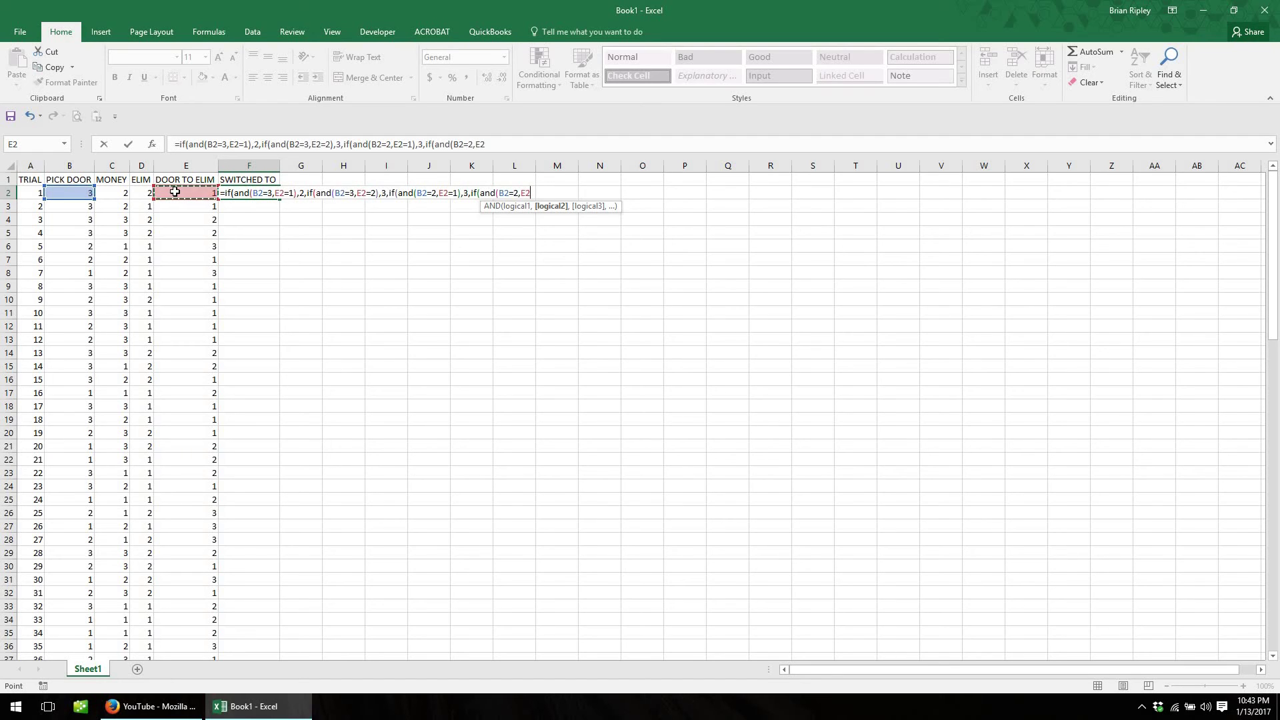
pyautogui.write('=3,')
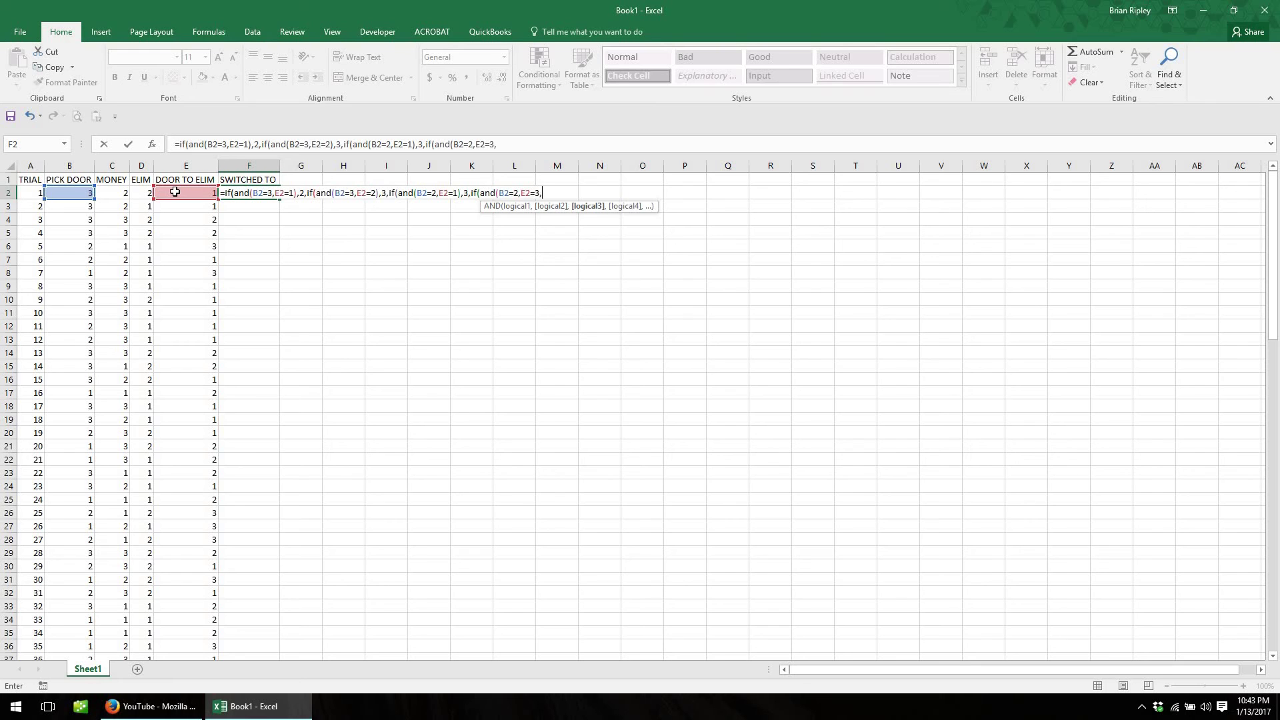
pyautogui.press('BackSpace')
pyautogui.write('),1')
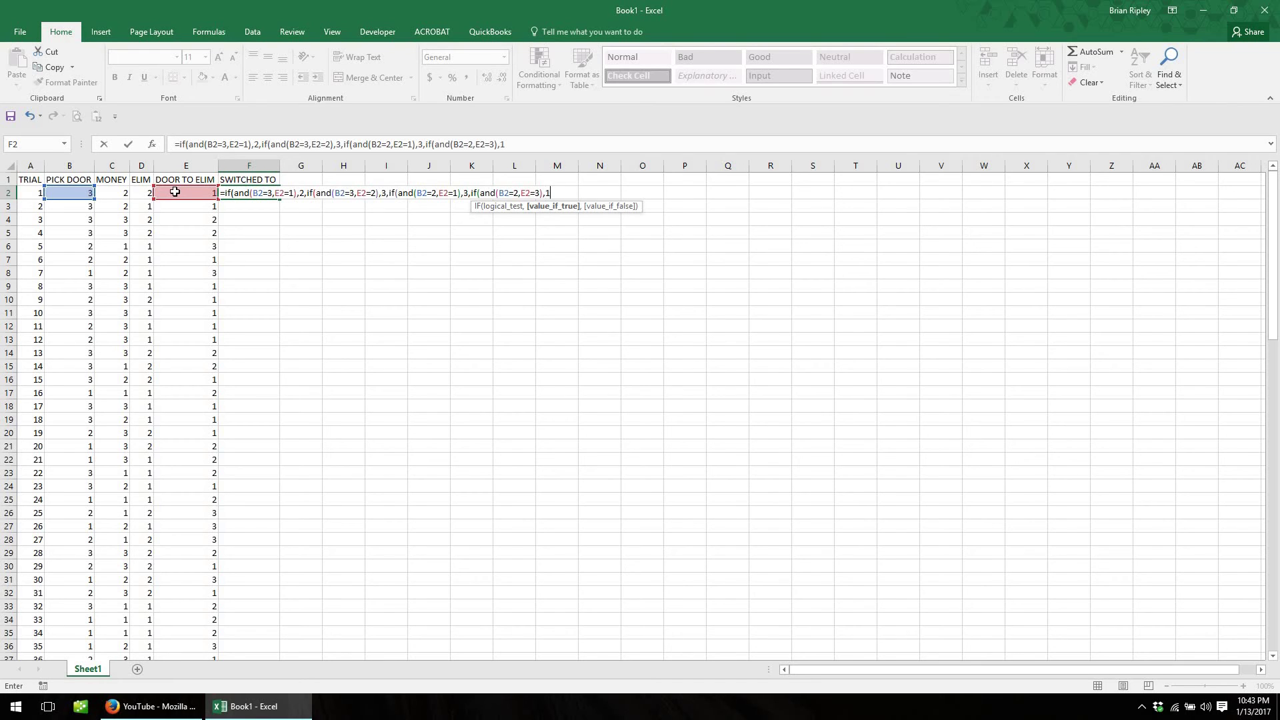
# - Add the fifth nested case AND(B2=1,E2=2) returning 3, with 2 as the final fallback, and enter the F2 formula
pyautogui.write(',if(and')
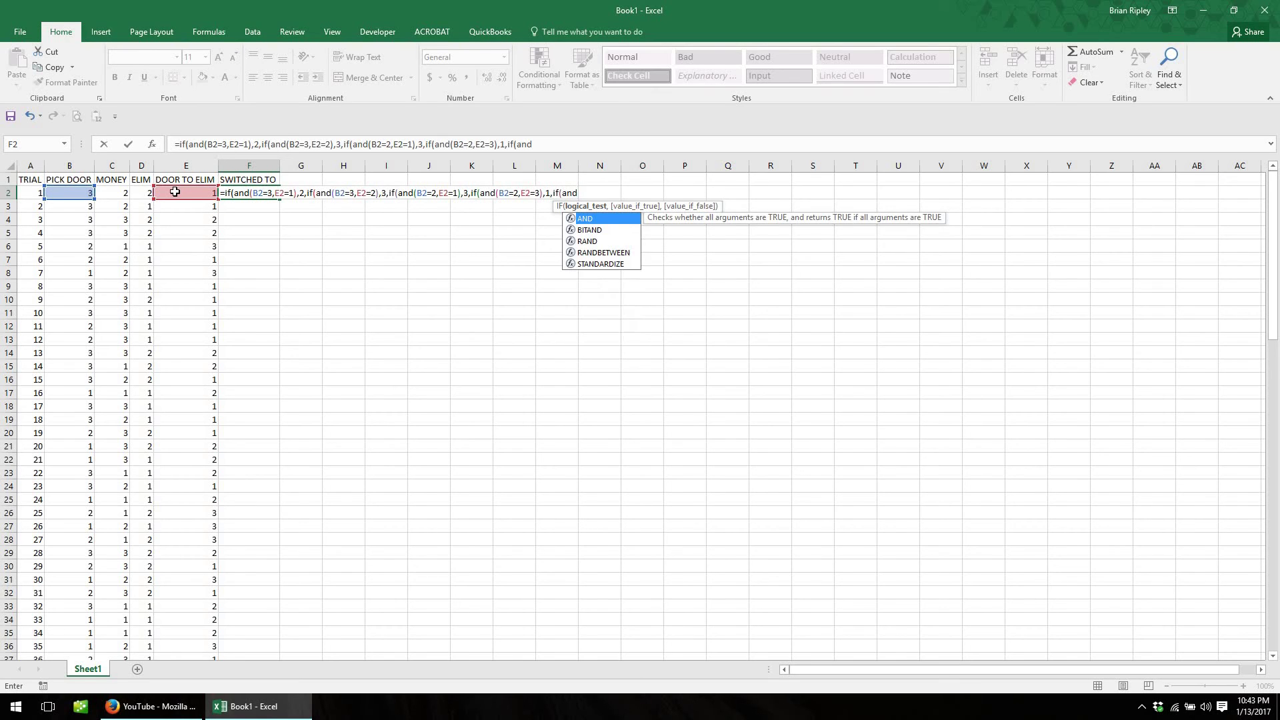
pyautogui.write('(')
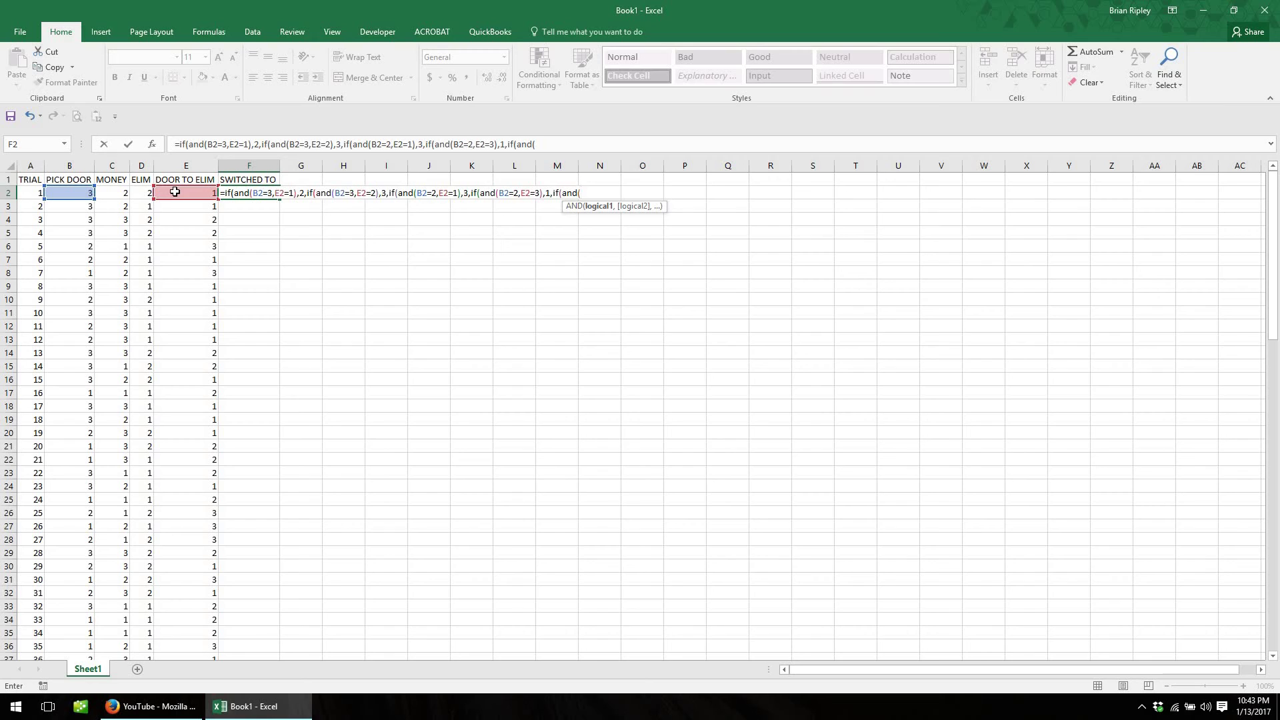
pyautogui.click(74, 192)
pyautogui.write('=1,')
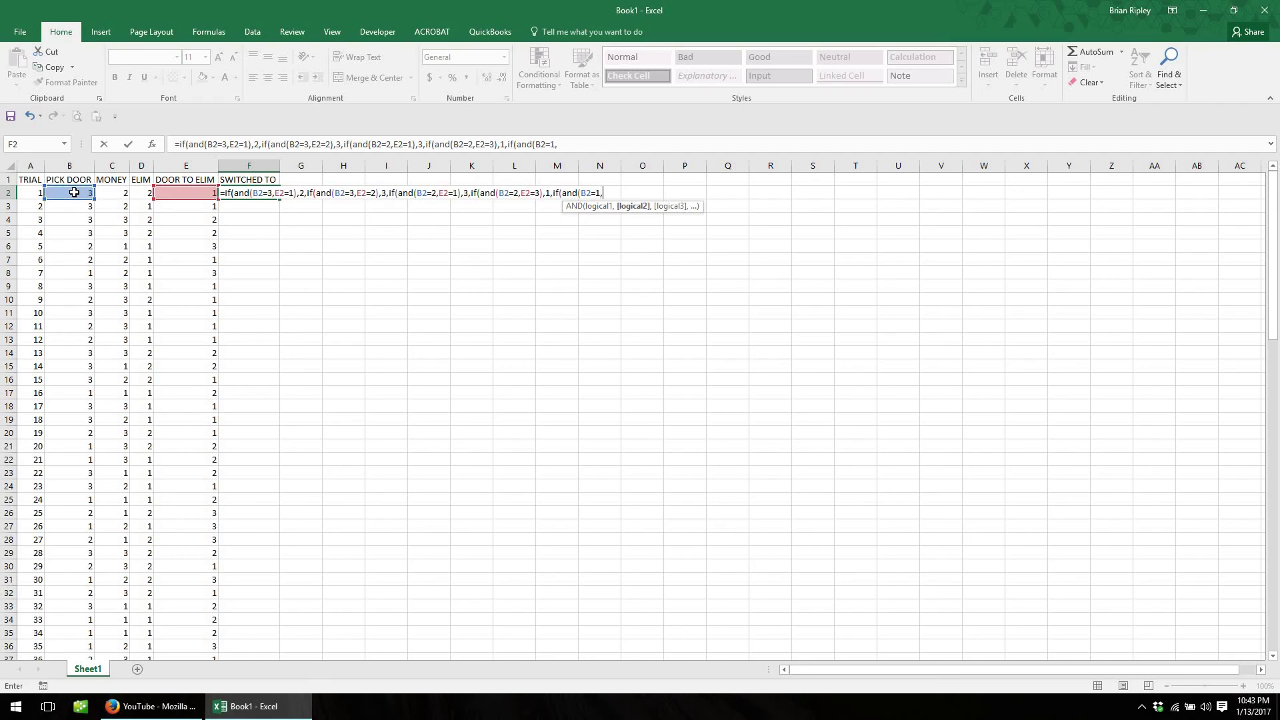
pyautogui.click(170, 193)
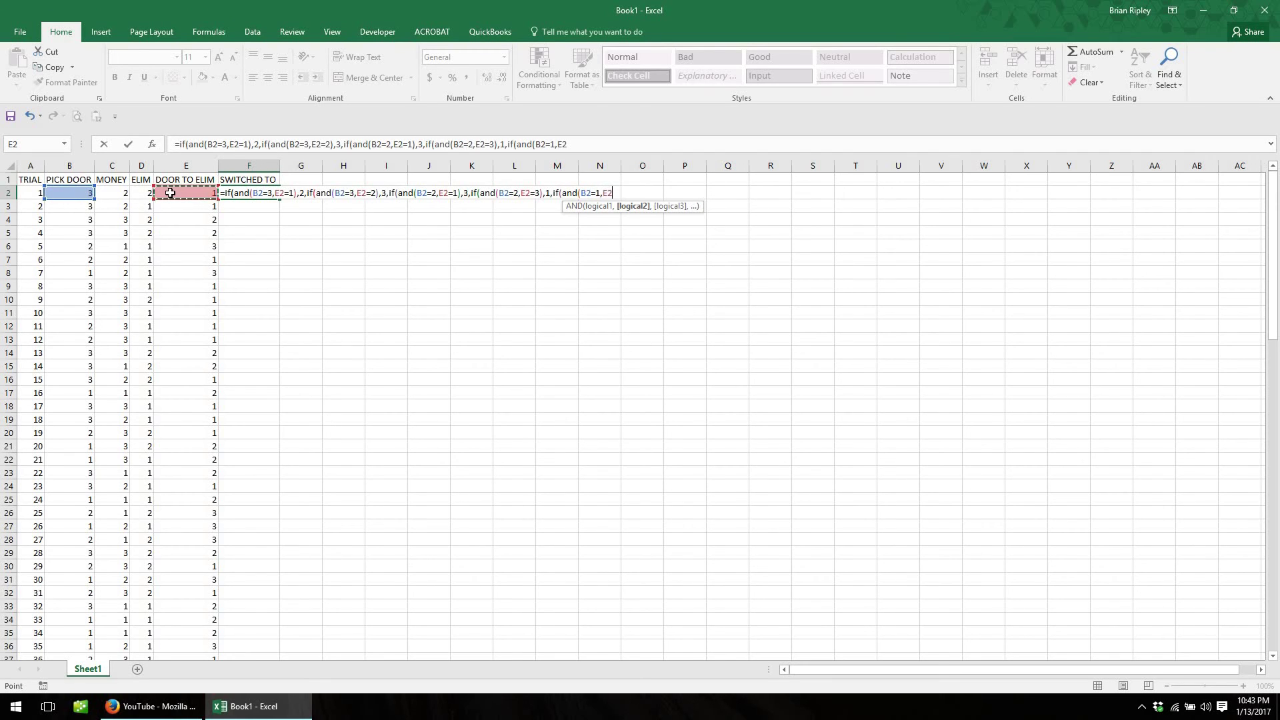
pyautogui.write('=2),3')
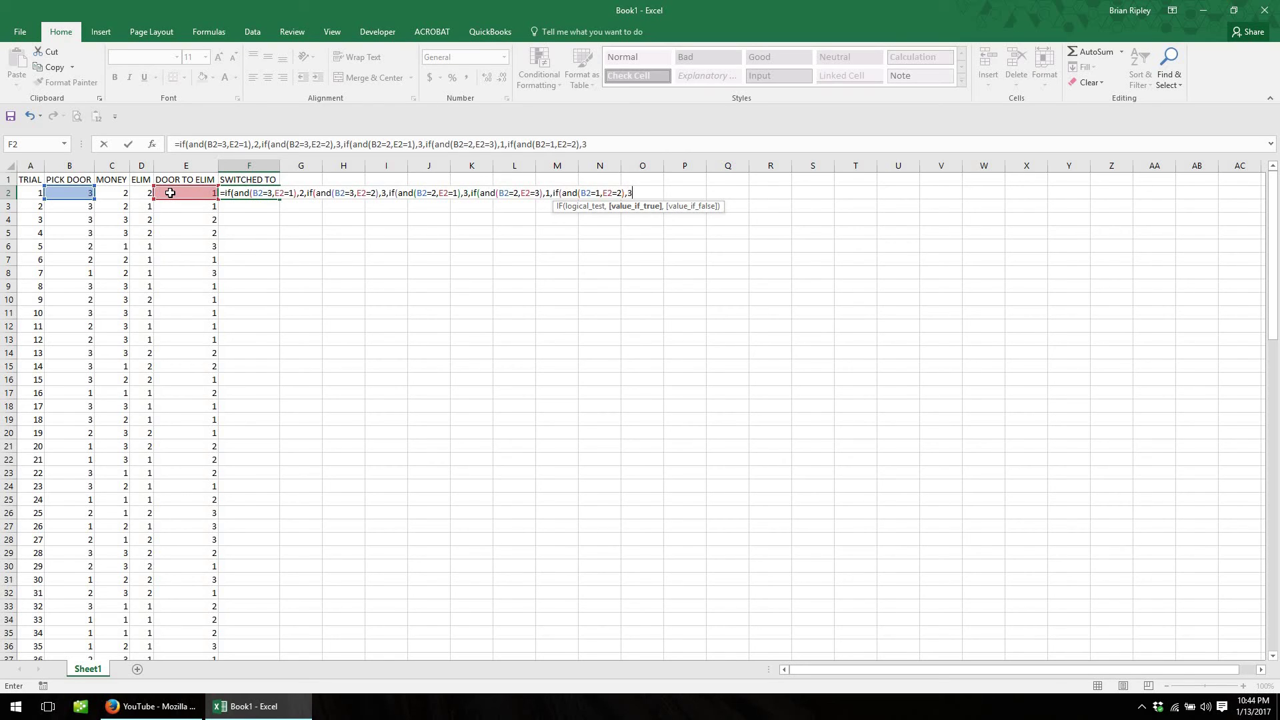
pyautogui.write(',2')
pyautogui.write('))))')
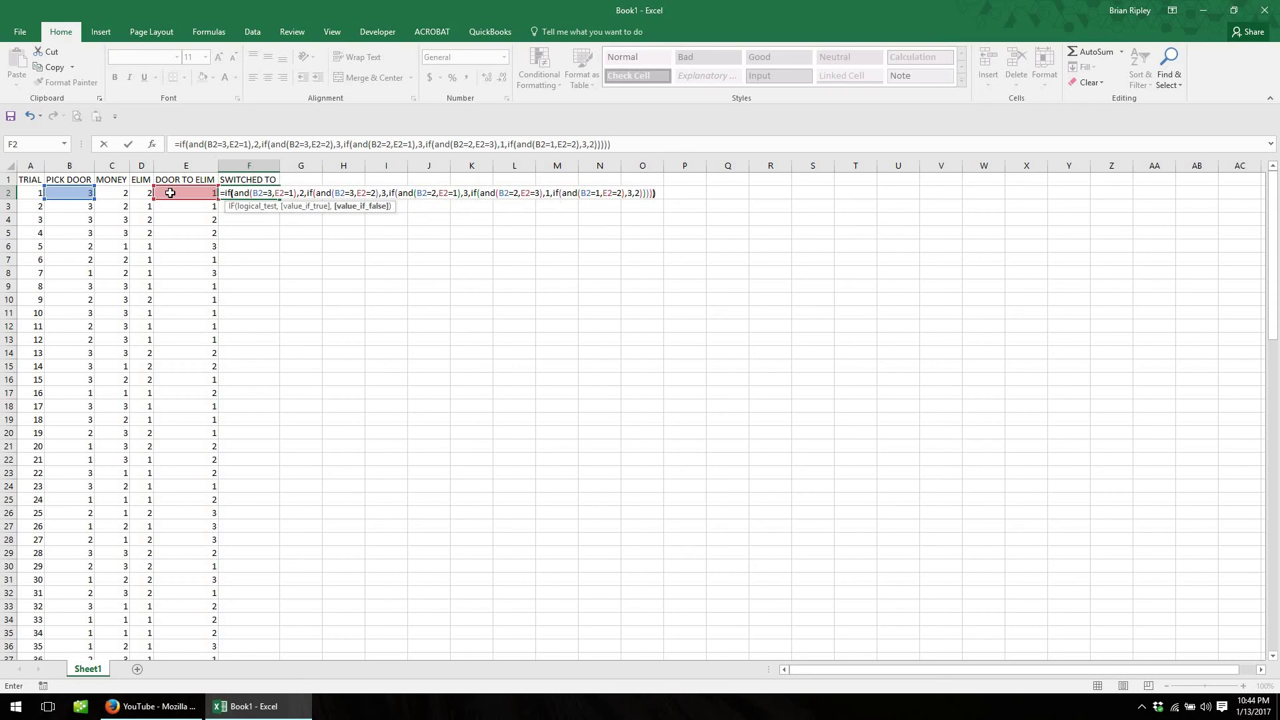
pyautogui.press('Return')
pyautogui.press('Up')
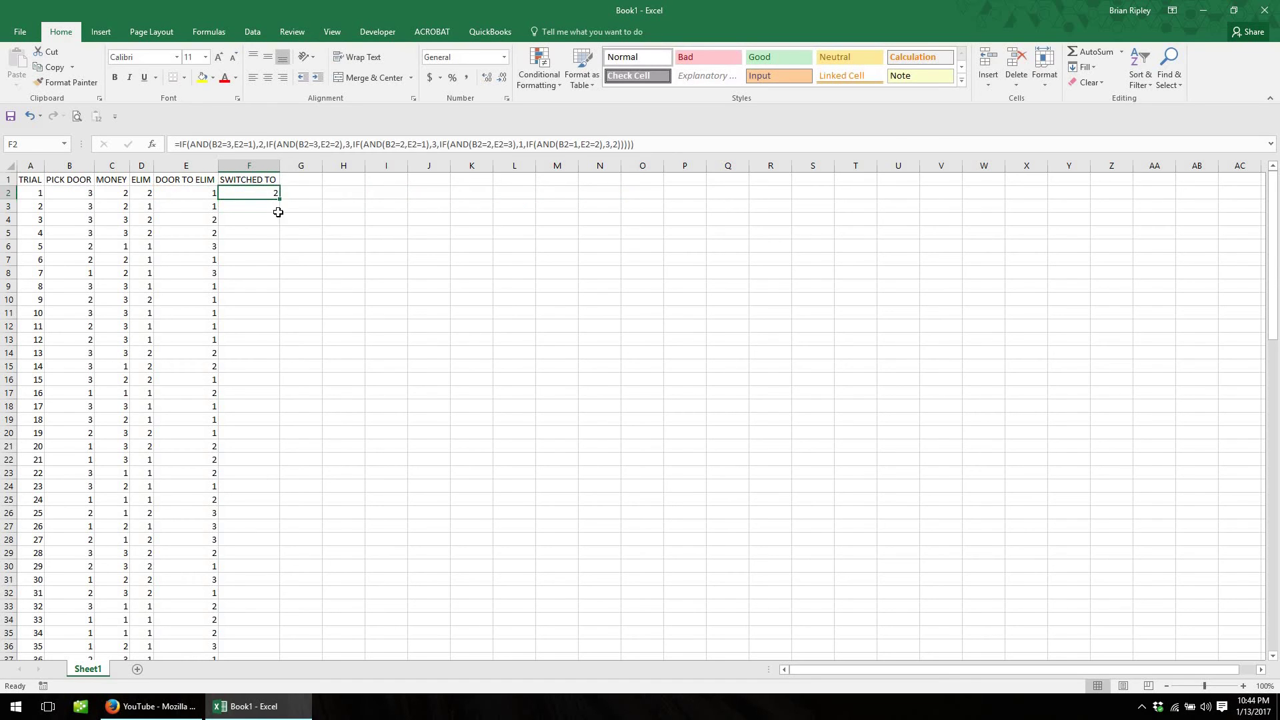
# - Fill the SWITCHED TO formula down through all 100 trials and check the first trial's result against its picked door
pyautogui.moveTo(278, 200); pyautogui.dragTo(253, 656)
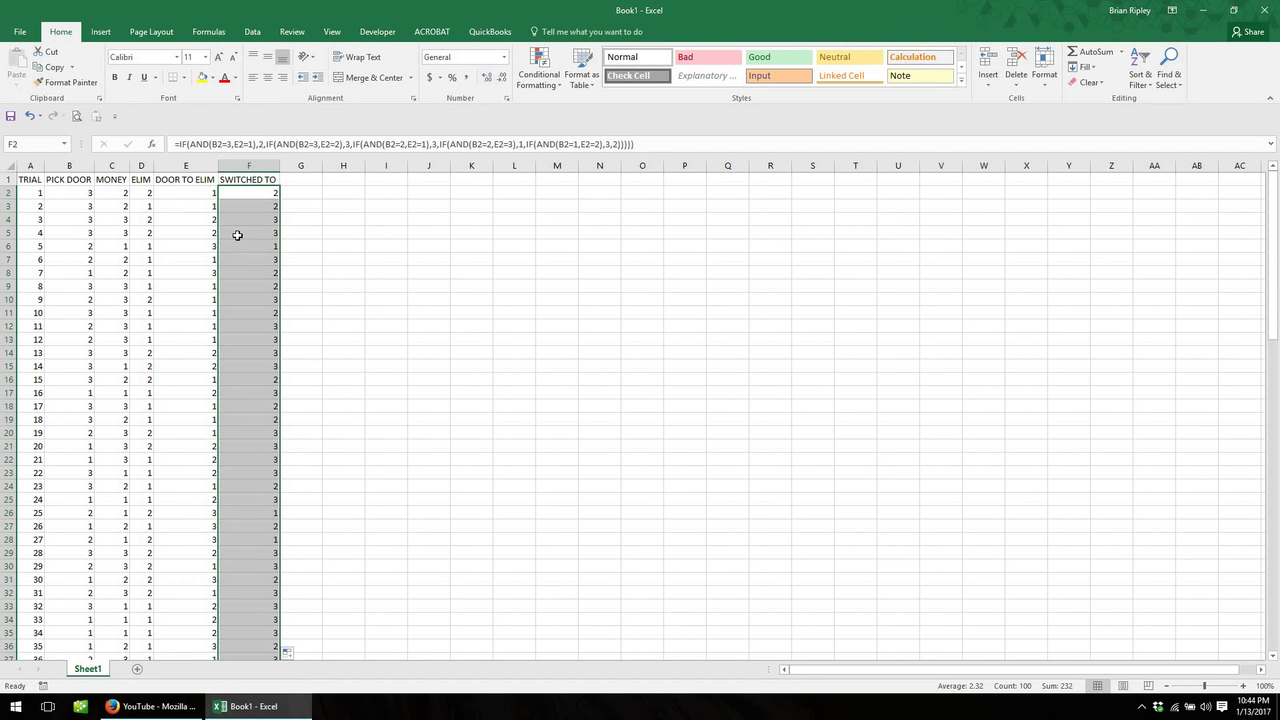
pyautogui.click(234, 234)
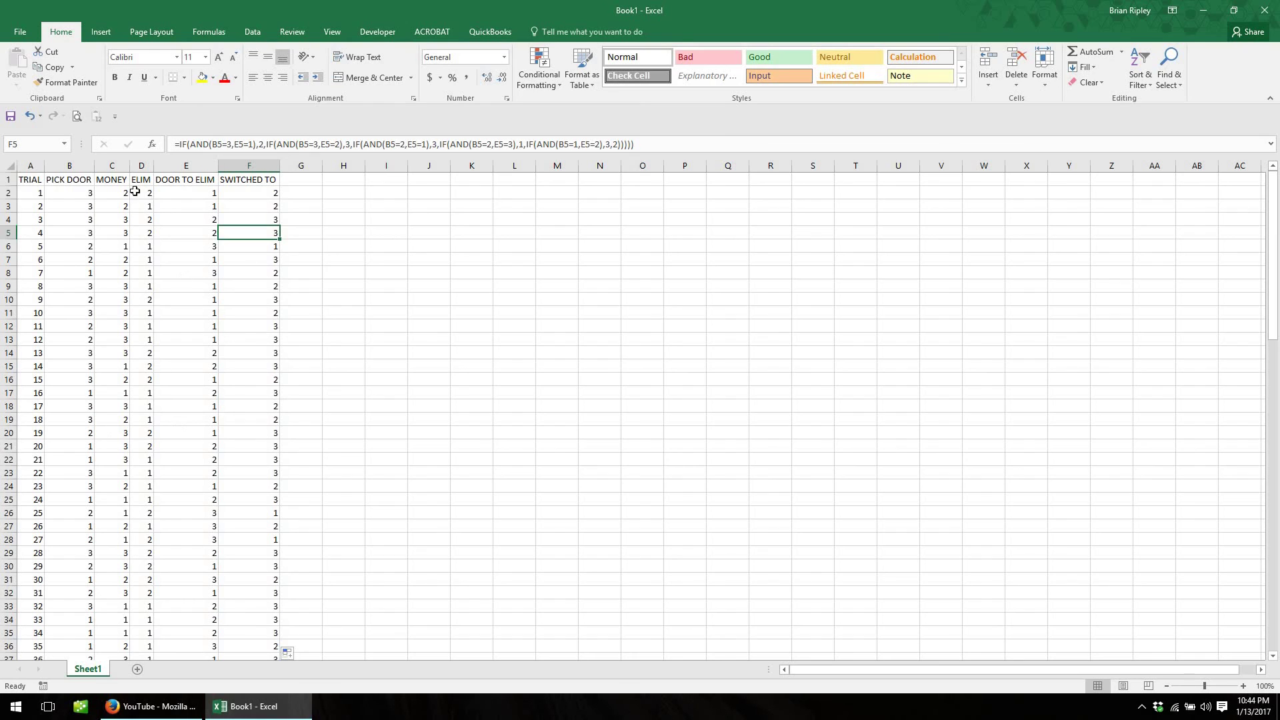
pyautogui.click(252, 194)
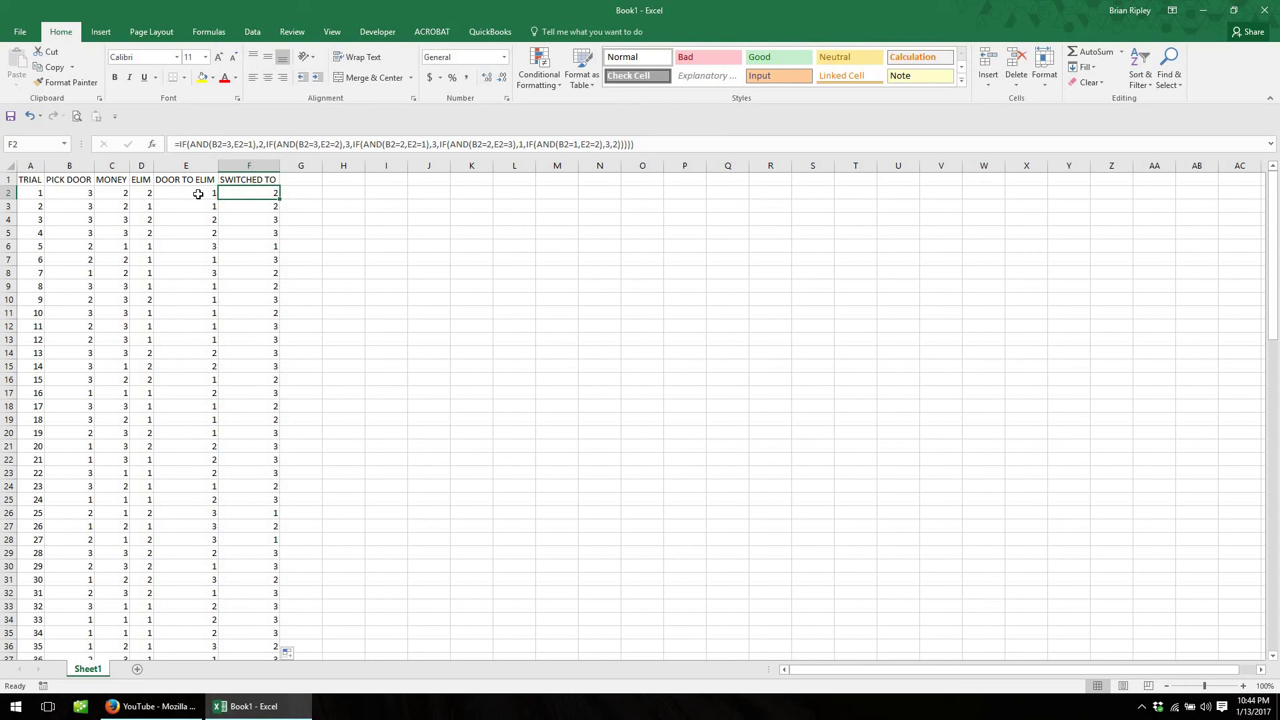
pyautogui.press('Left')
pyautogui.press('Left')
pyautogui.press('Left')
pyautogui.press('Left')
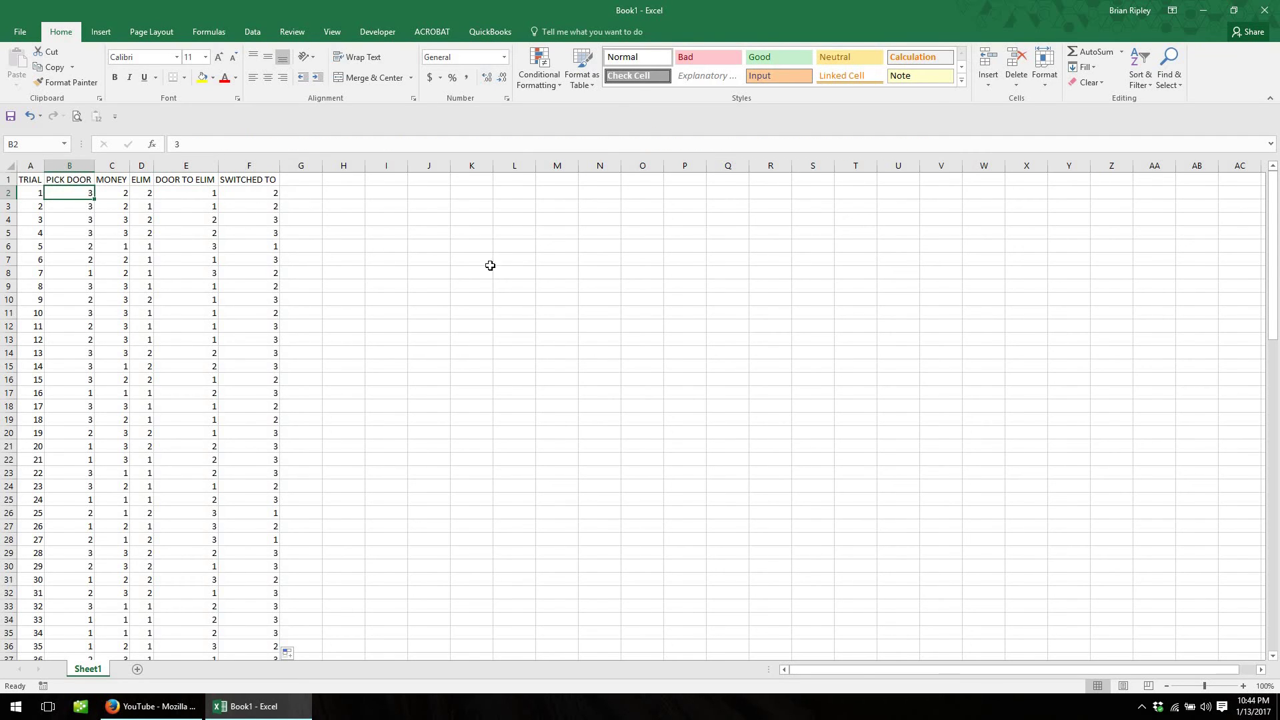
# - Start an error-check formula in G2 with an IF that returns "ERR" when F2 equals B2
pyautogui.press('Right')
pyautogui.press('Right')
pyautogui.press('Right')
pyautogui.press('Right')
pyautogui.press('Right')
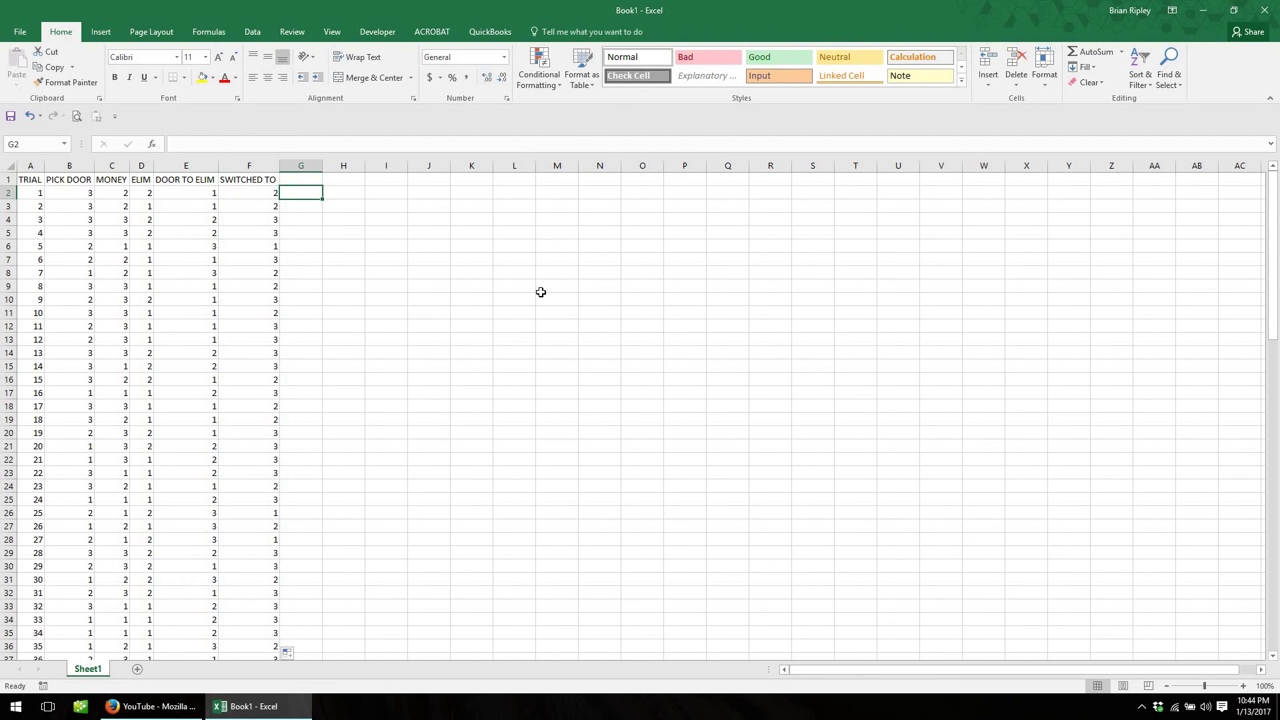
pyautogui.write('=')
pyautogui.press('Left')
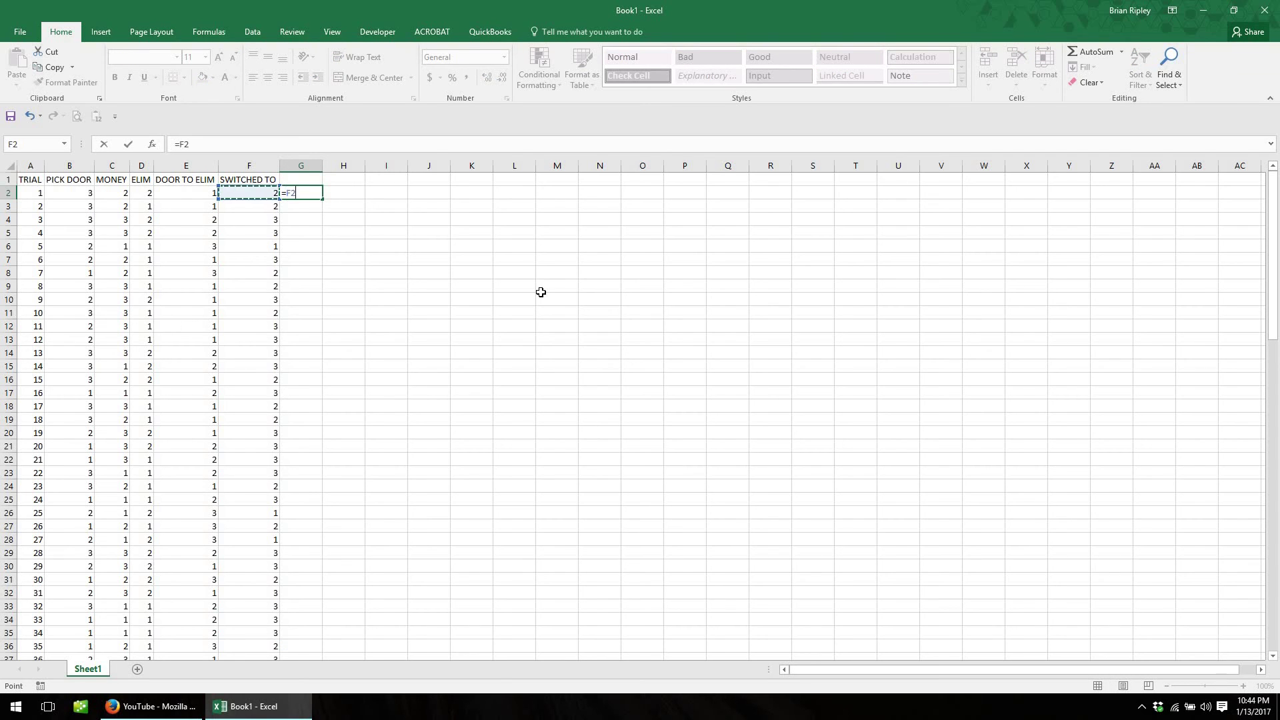
pyautogui.press('BackSpace')
pyautogui.press('BackSpace')
pyautogui.write('if(')
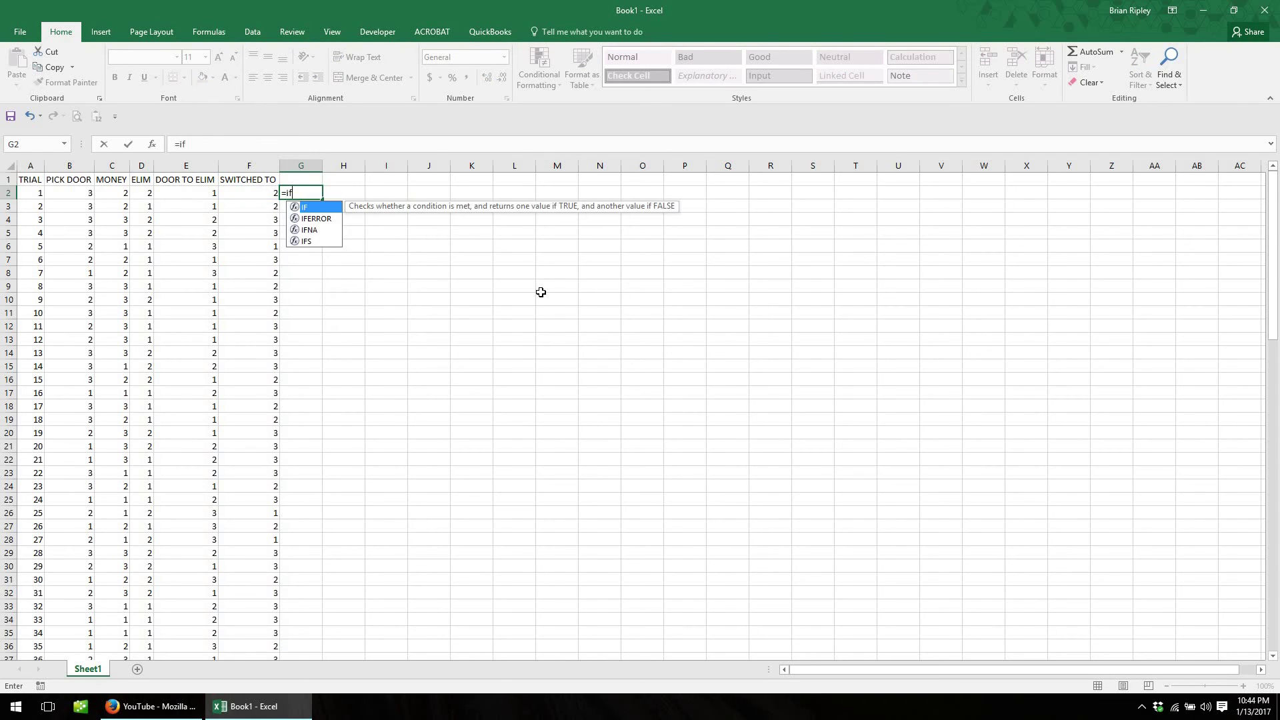
pyautogui.press('Left')
pyautogui.write('=')
pyautogui.press('Left')
pyautogui.press('Left')
pyautogui.press('Left')
pyautogui.press('Left')
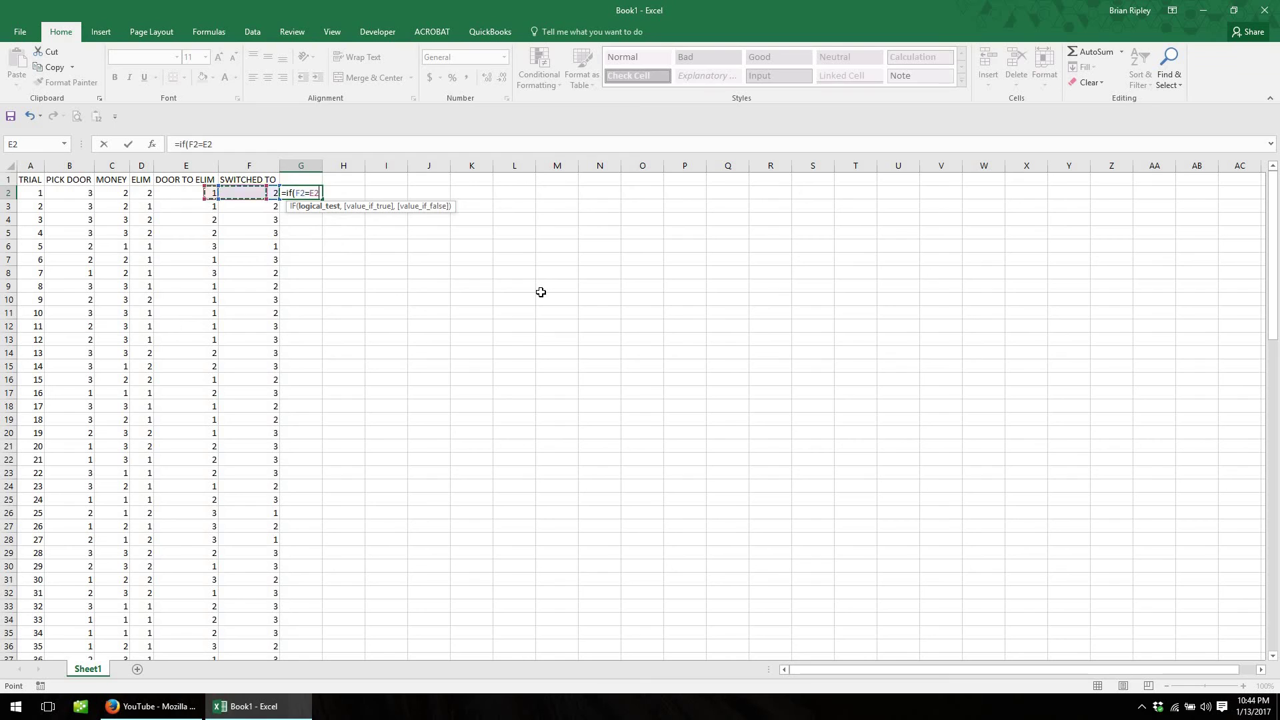
pyautogui.write(',')
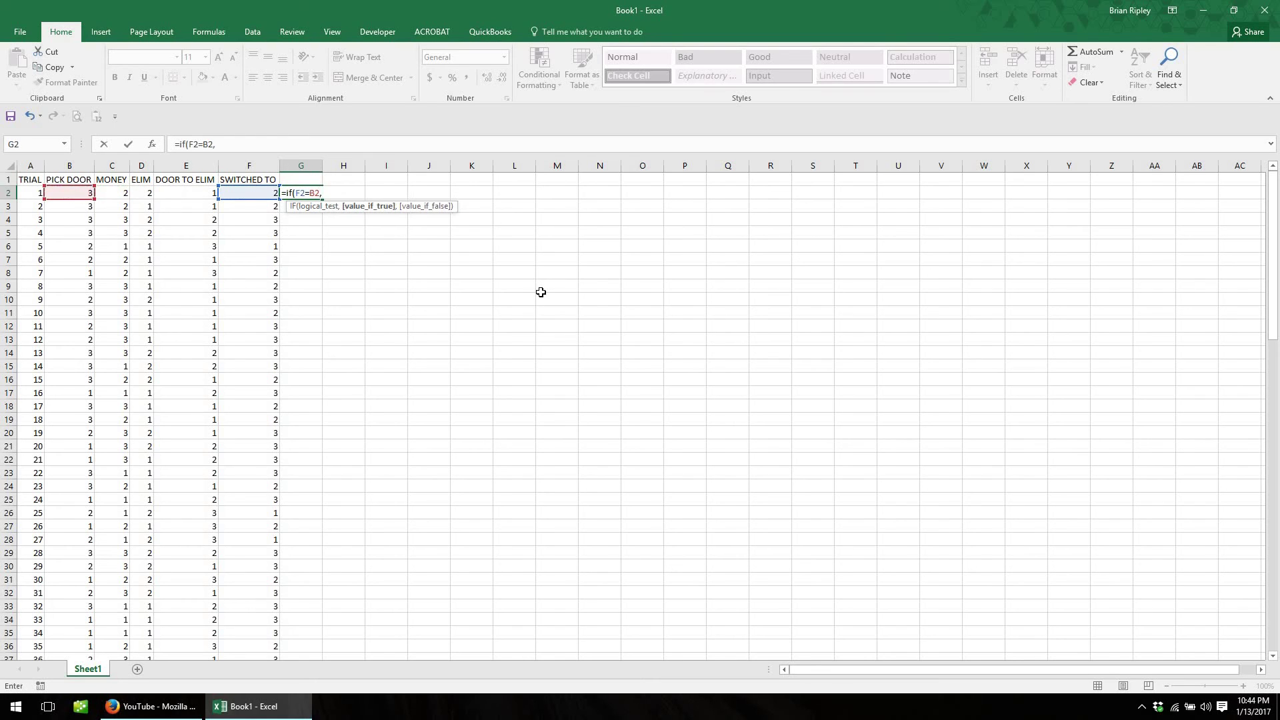
pyautogui.write('"ERR",if')
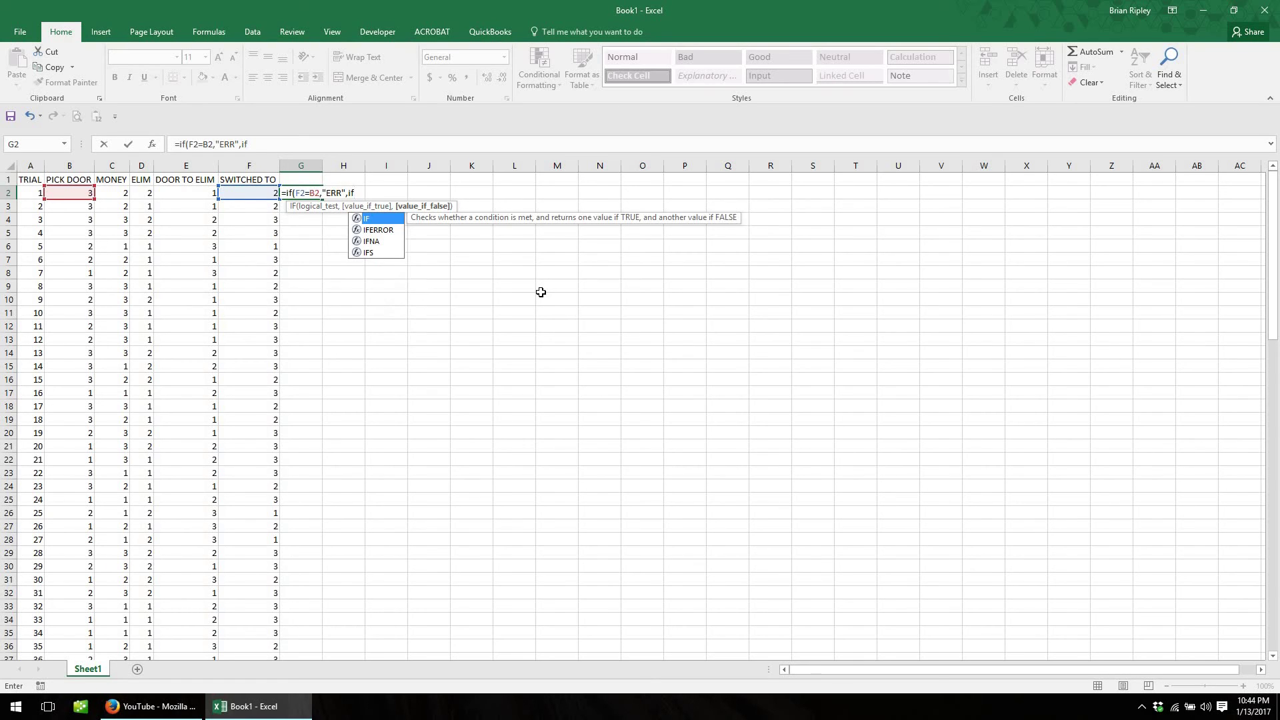
# - Nest a second IF in the G2 formula that returns "ERR" when F2=E2 and otherwise an empty string
pyautogui.write('(F2=')
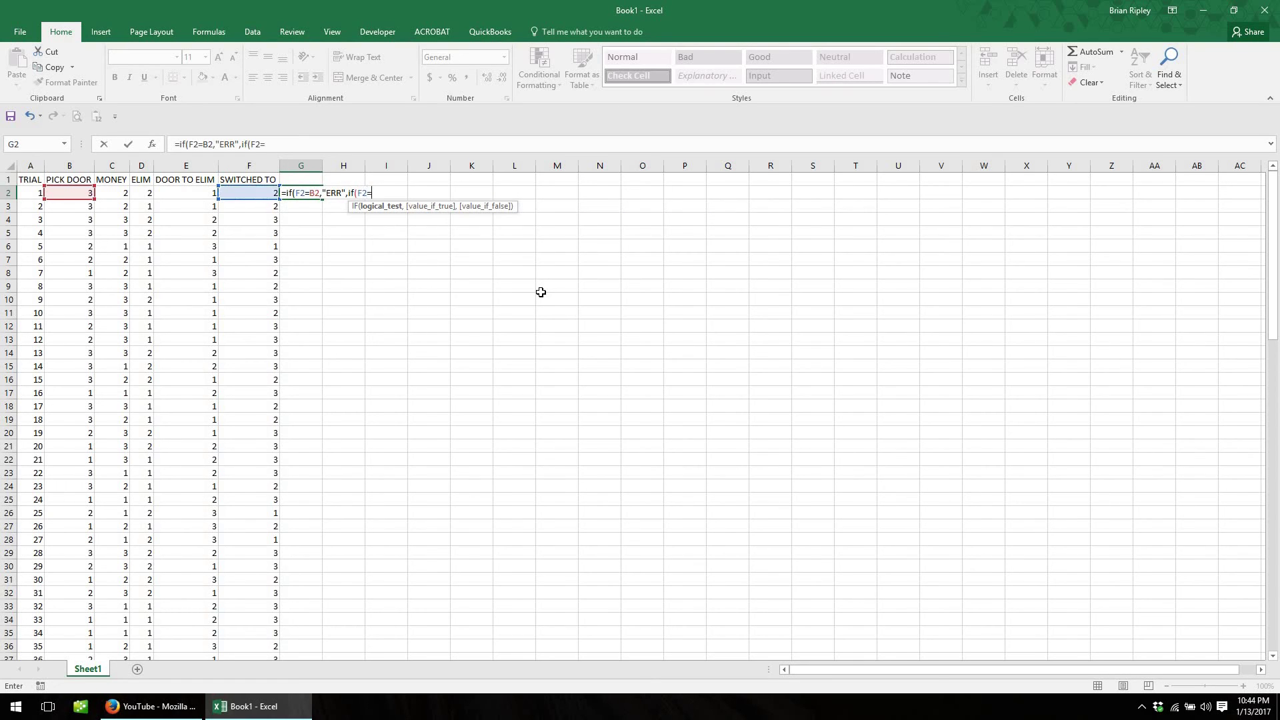
pyautogui.press('Left')
pyautogui.press('Left')
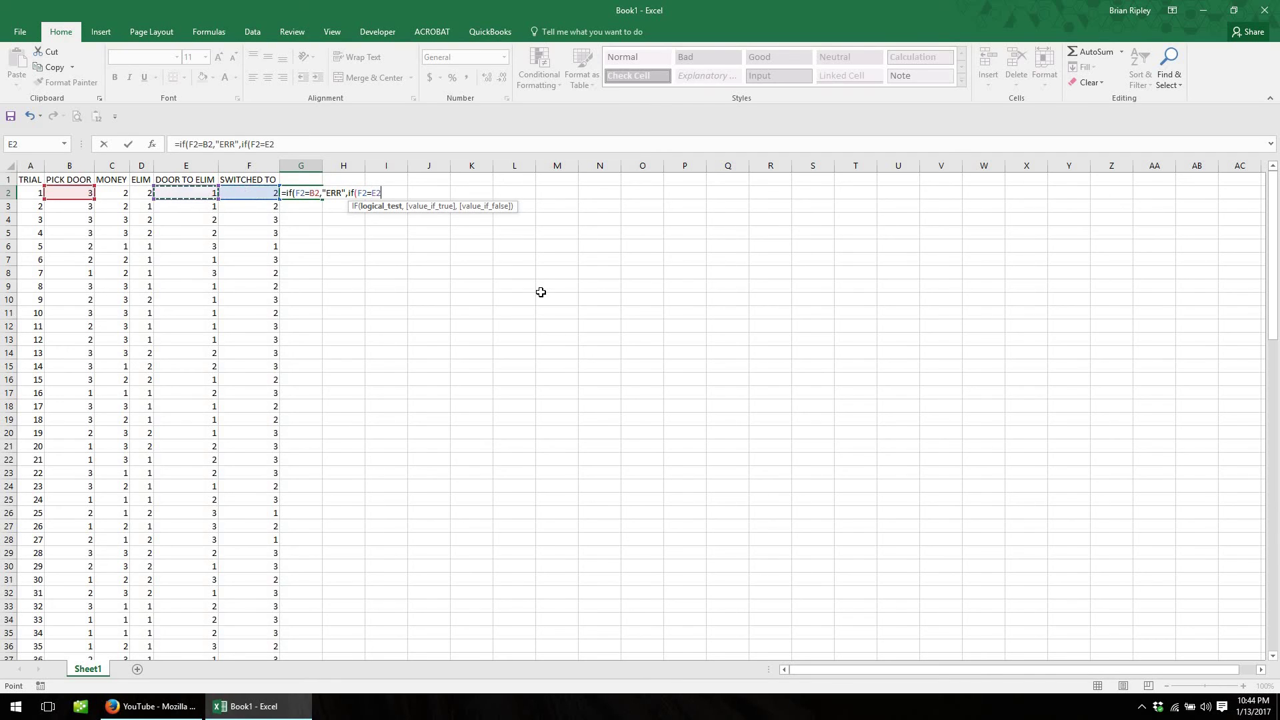
pyautogui.write(',"ER')
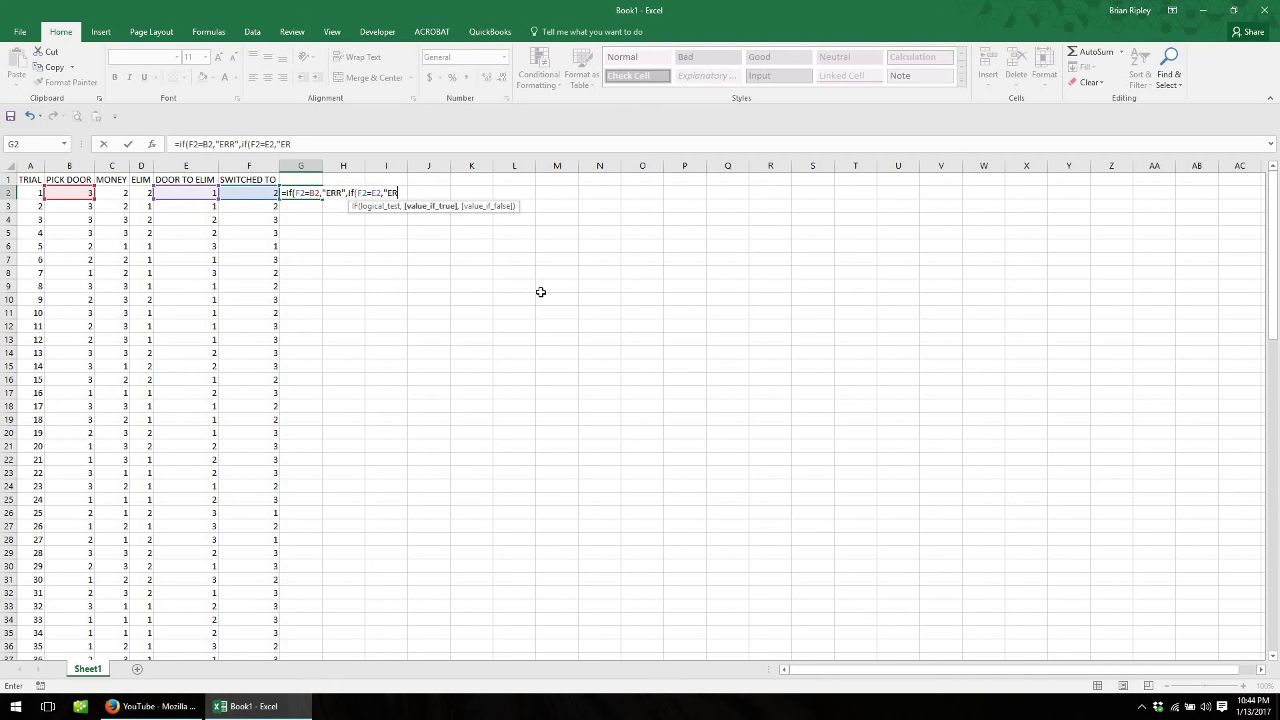
pyautogui.write('R","")')
pyautogui.hotkey('ctrl', 'Return')
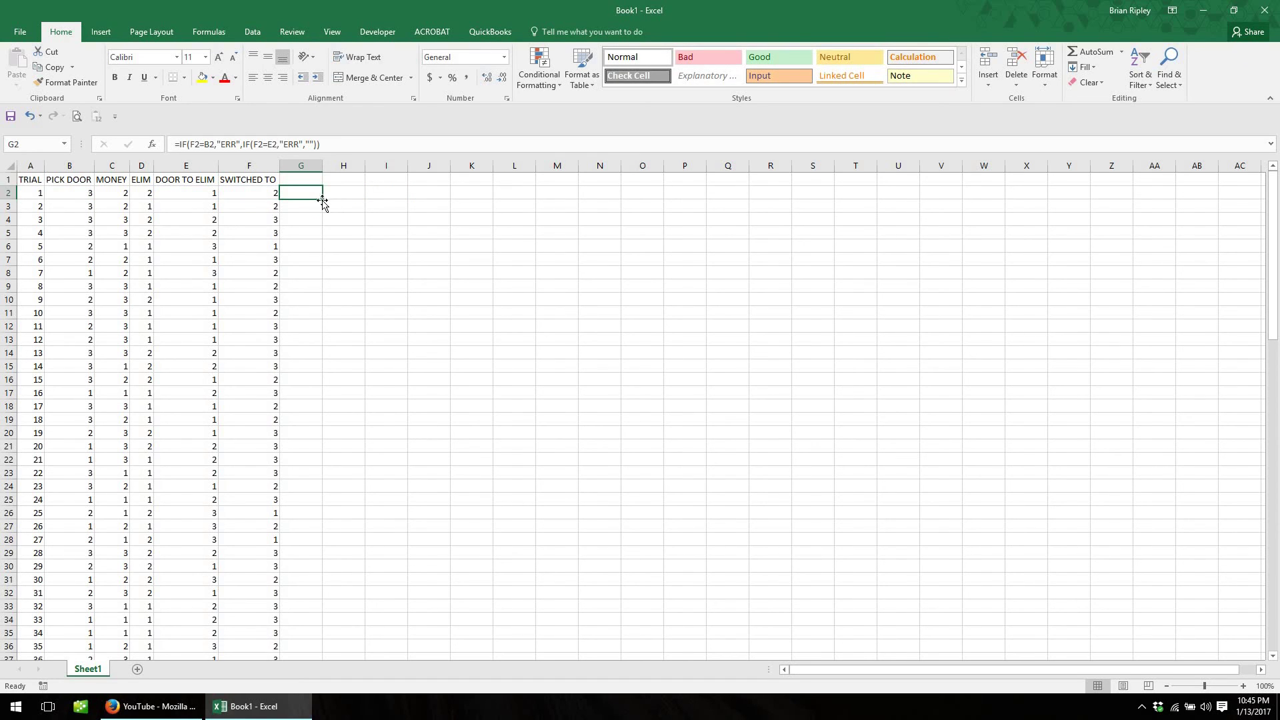
# - Fill the G2 error check down through all trials and scan the column for flagged rows
pyautogui.doubleClick(323, 200)
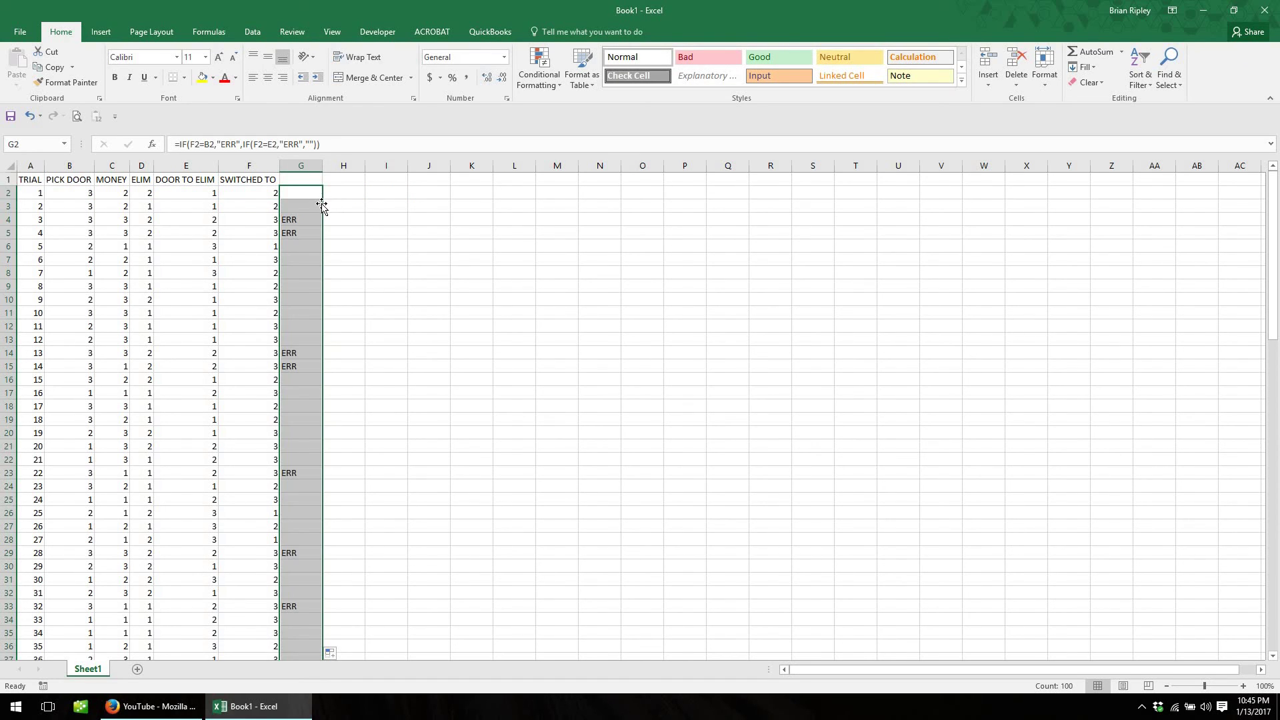
pyautogui.scroll(-1, 321, 205)
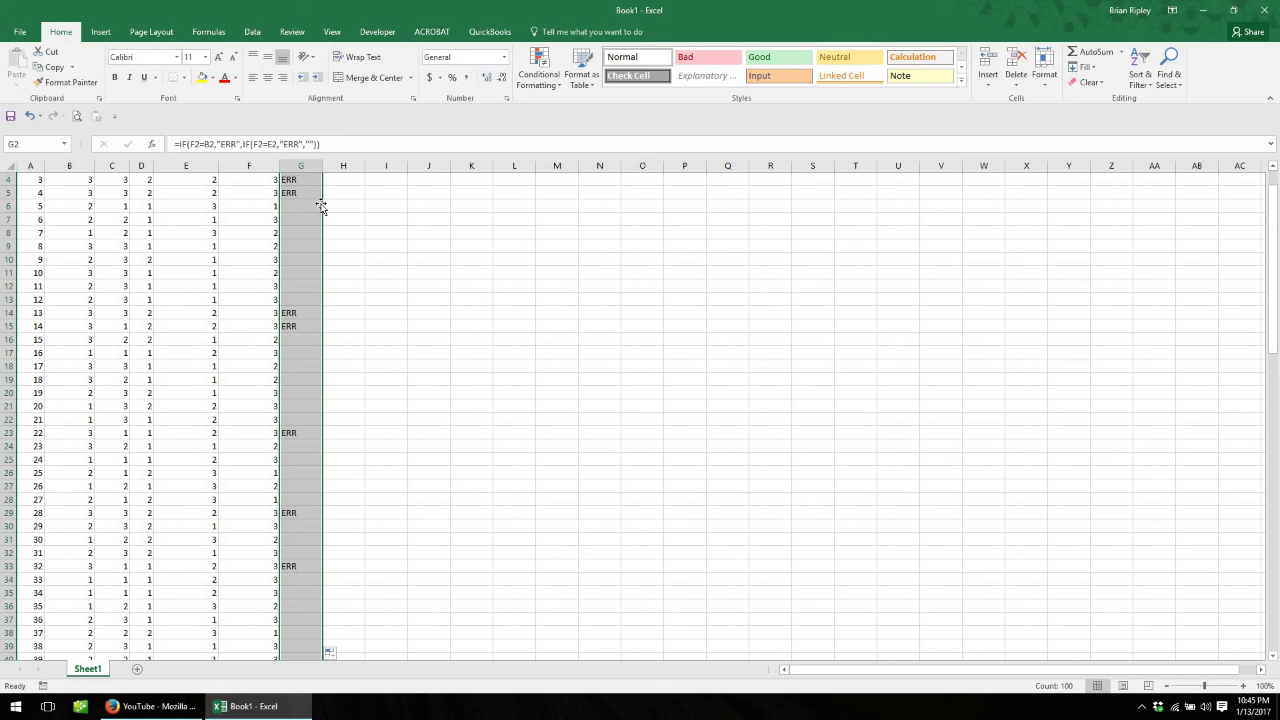
pyautogui.scroll(1, 321, 205)
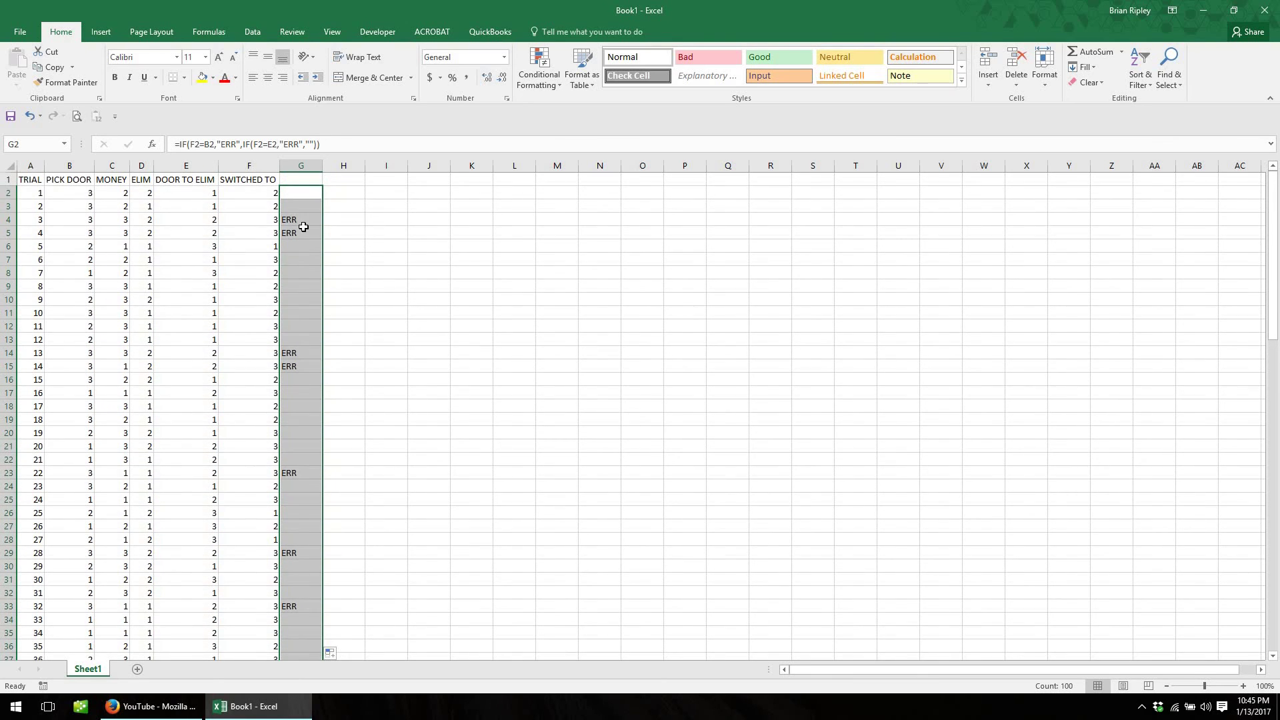
# - Examine trial 3's picked door, eliminated door and SWITCHED TO formula to find why the row is flagged
pyautogui.press('Left')
pyautogui.press('Left')
pyautogui.press('Left')
pyautogui.press('Left')
pyautogui.press('Left')
pyautogui.press('Down')
pyautogui.press('Down')
pyautogui.press('Down')
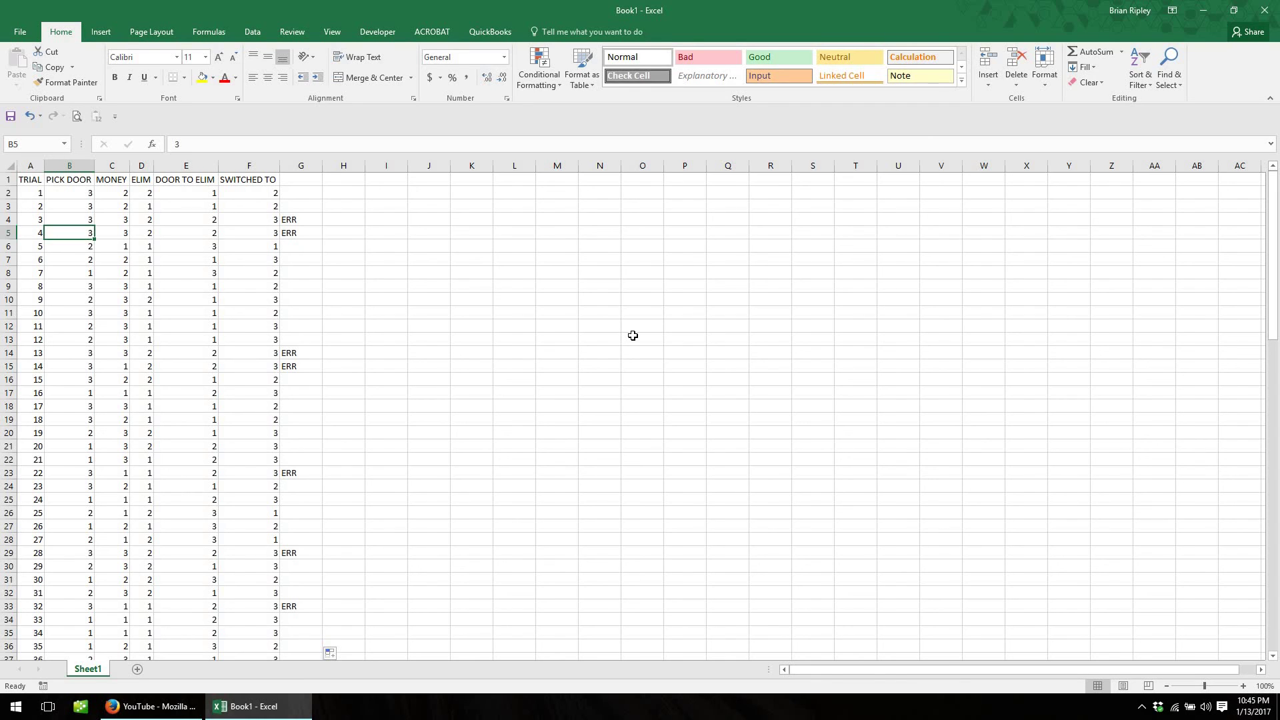
pyautogui.press('Up')
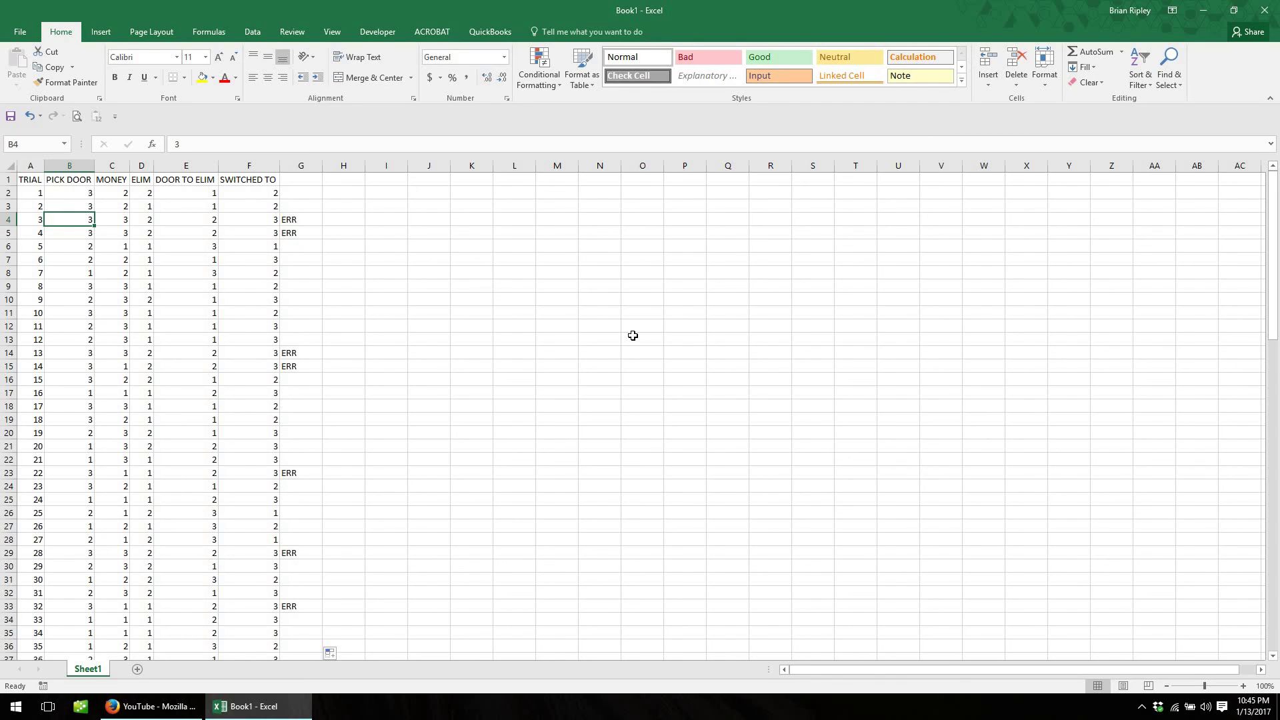
pyautogui.press('Right')
pyautogui.press('Right')
pyautogui.press('Right')
pyautogui.press('Right')
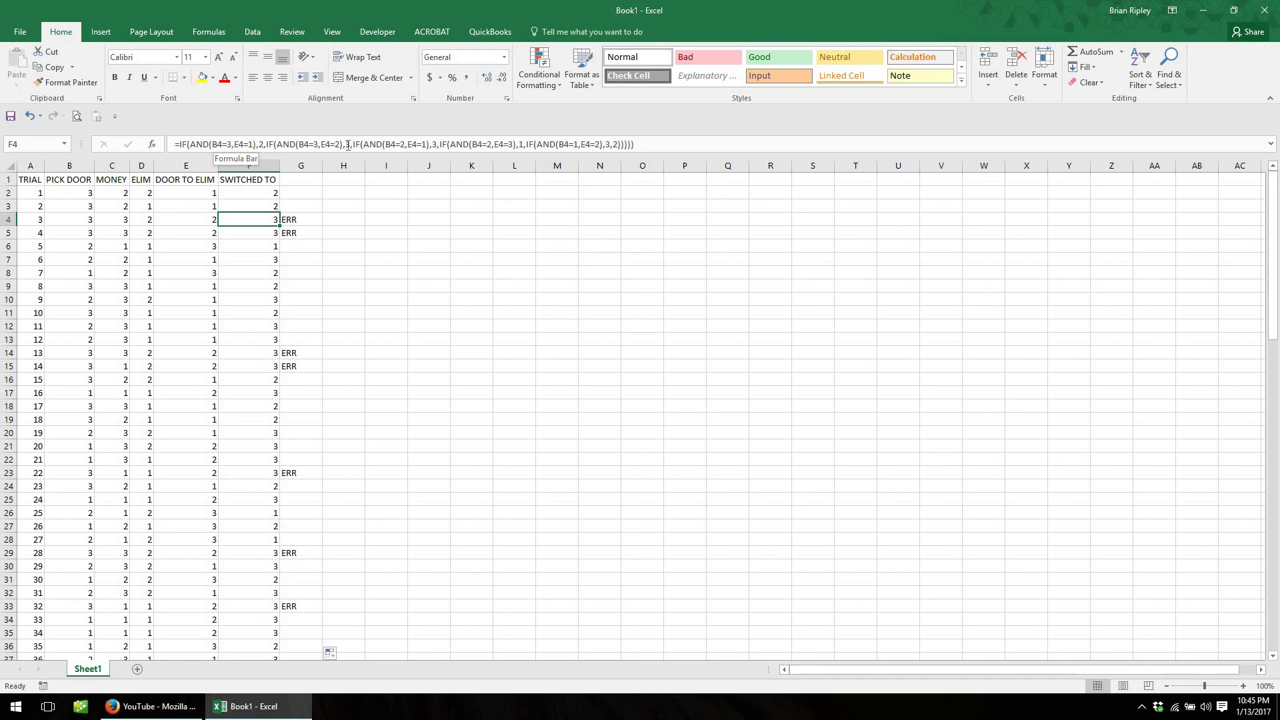
# - Change the F2 formula's result for AND(B2=3,E2=2) to 1, refill it down all 100 trials and review the error checks
pyautogui.click(266, 195)
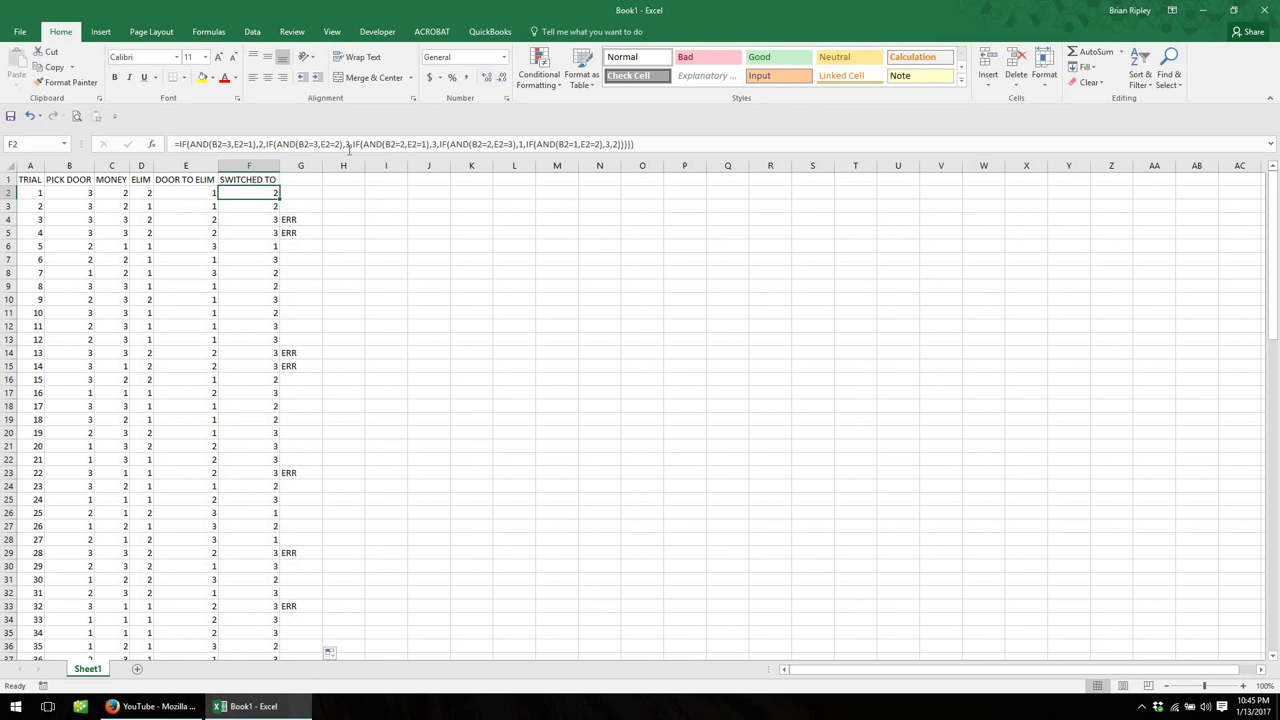
pyautogui.click(348, 146)
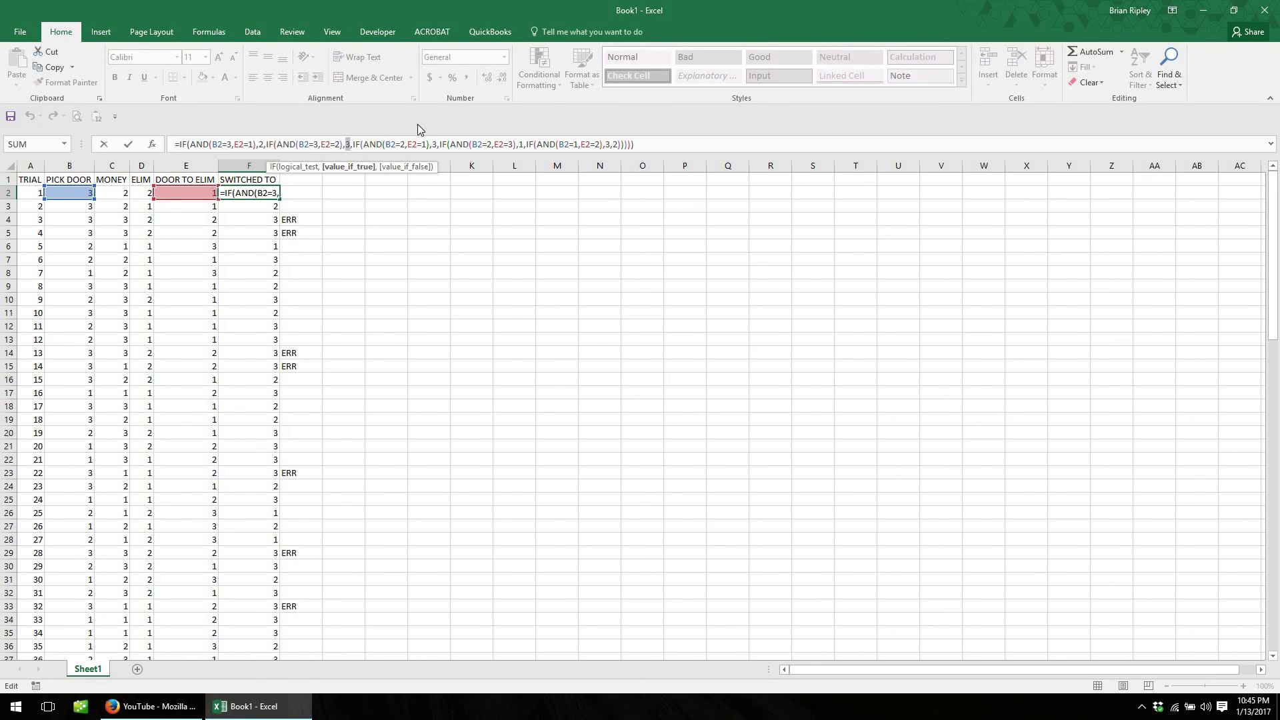
pyautogui.write('1')
pyautogui.hotkey('ctrl', 'Return')
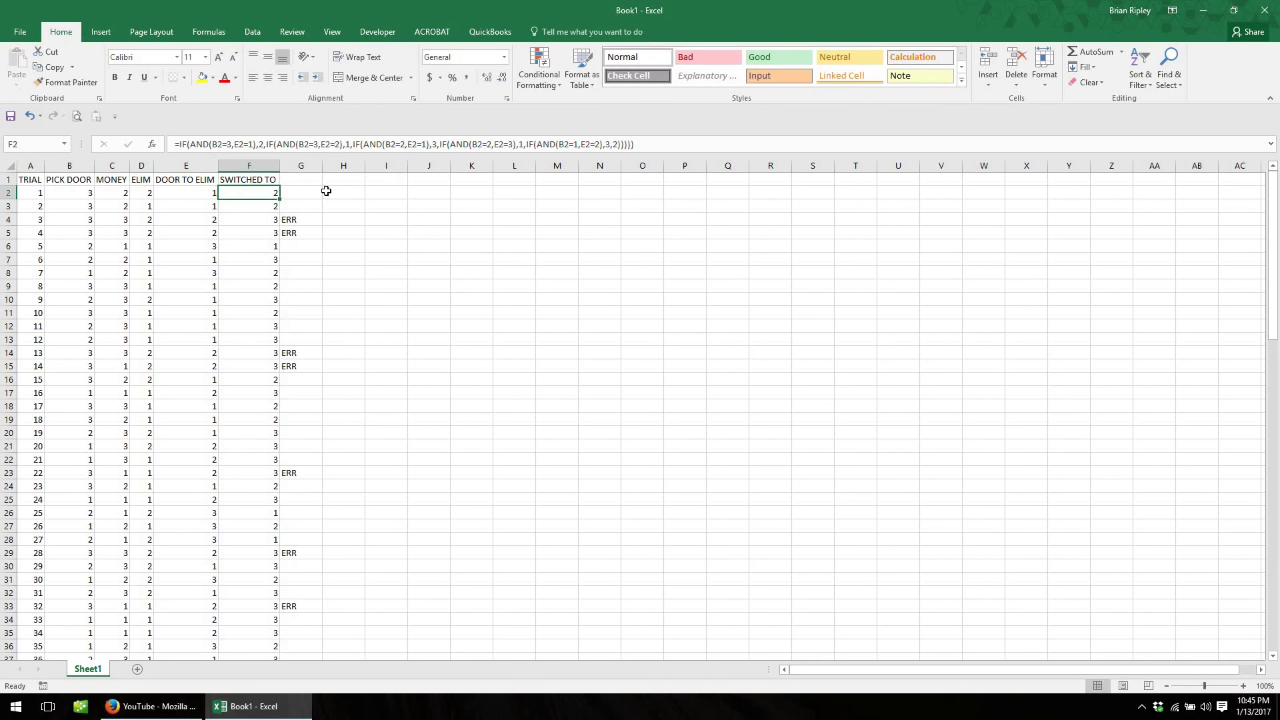
pyautogui.doubleClick(280, 199)
pyautogui.scroll(-20, 307, 355)
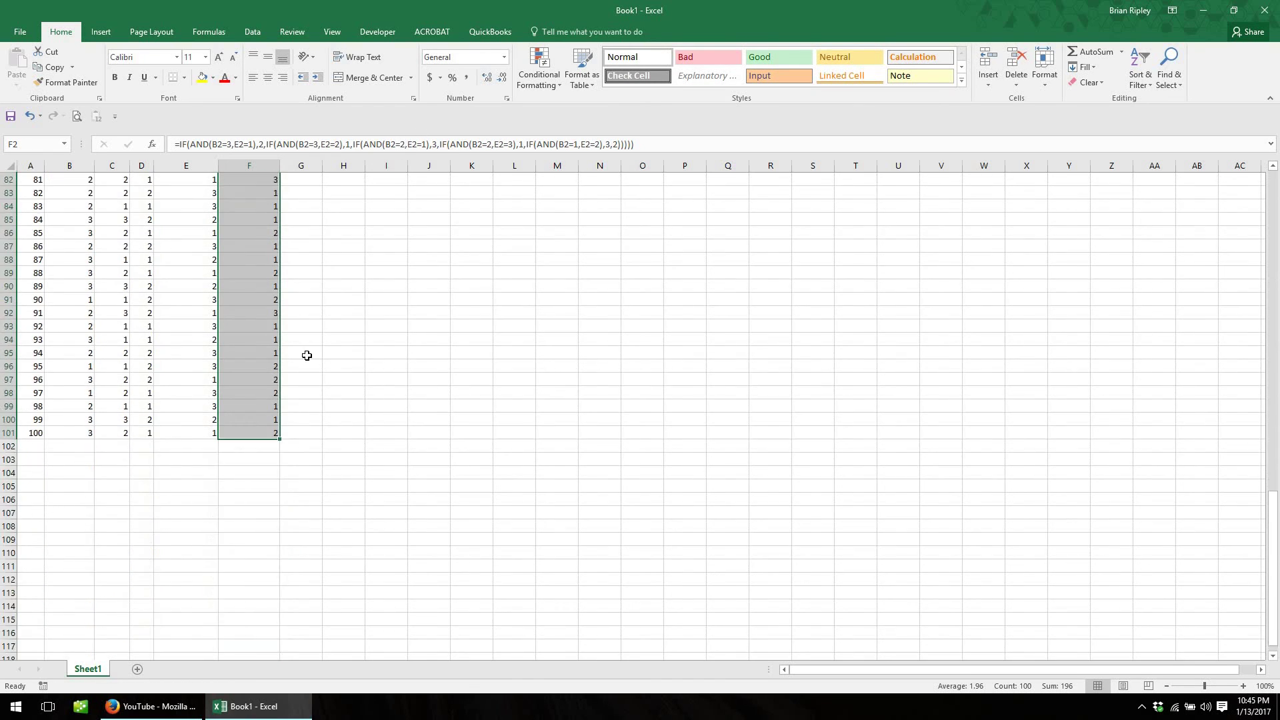
# - Enter the header "NEW WINNER?" in G1 and fit column G's width to it
pyautogui.scroll(20, 307, 355)
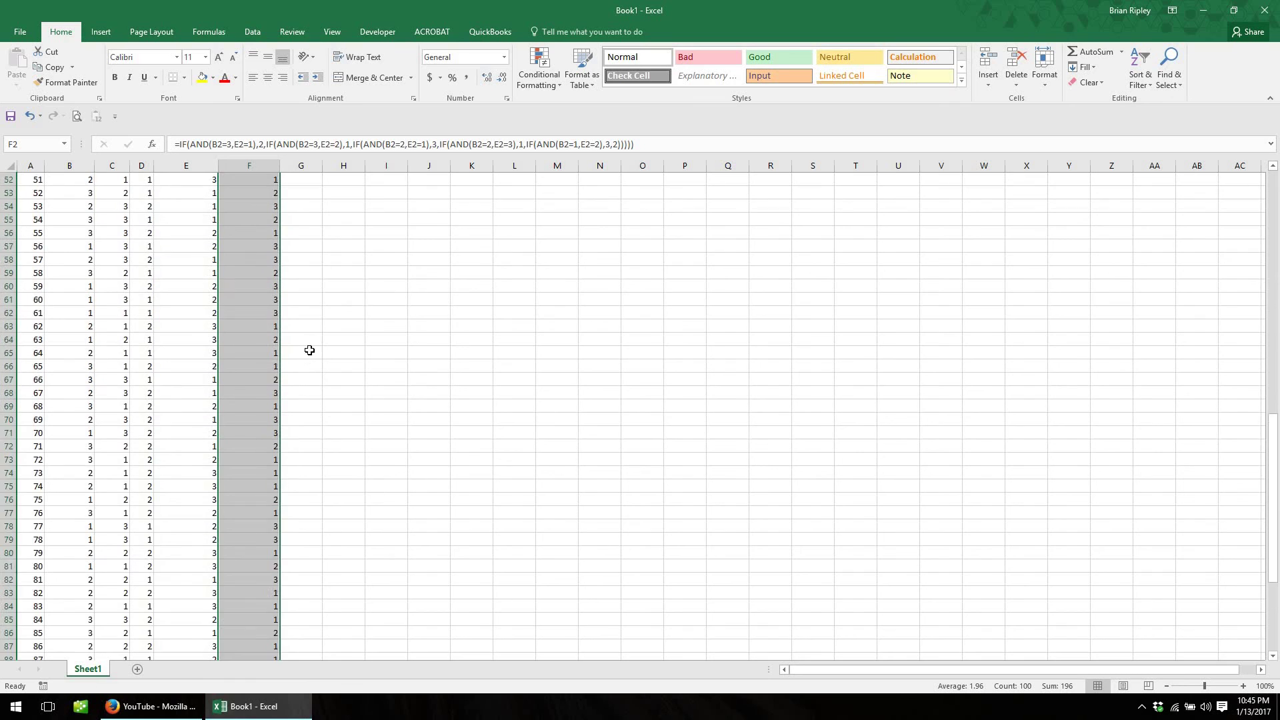
pyautogui.click(305, 176)
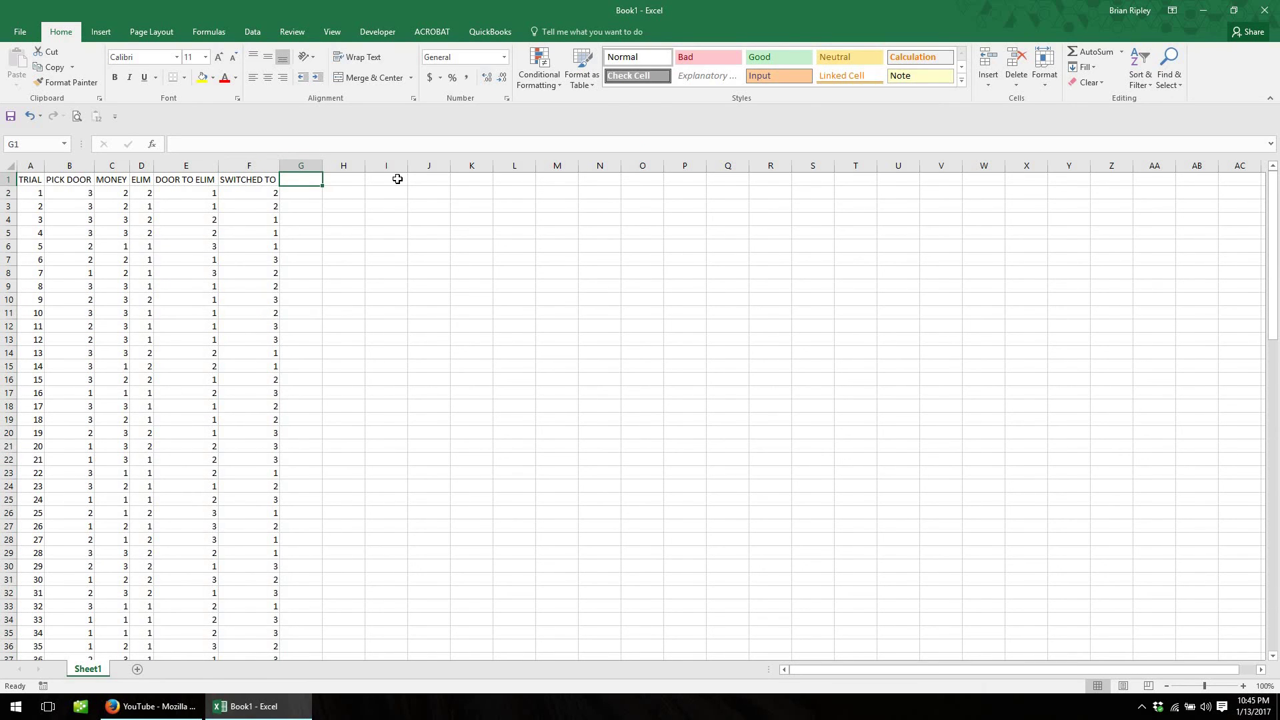
pyautogui.write('NEW WINNER?')
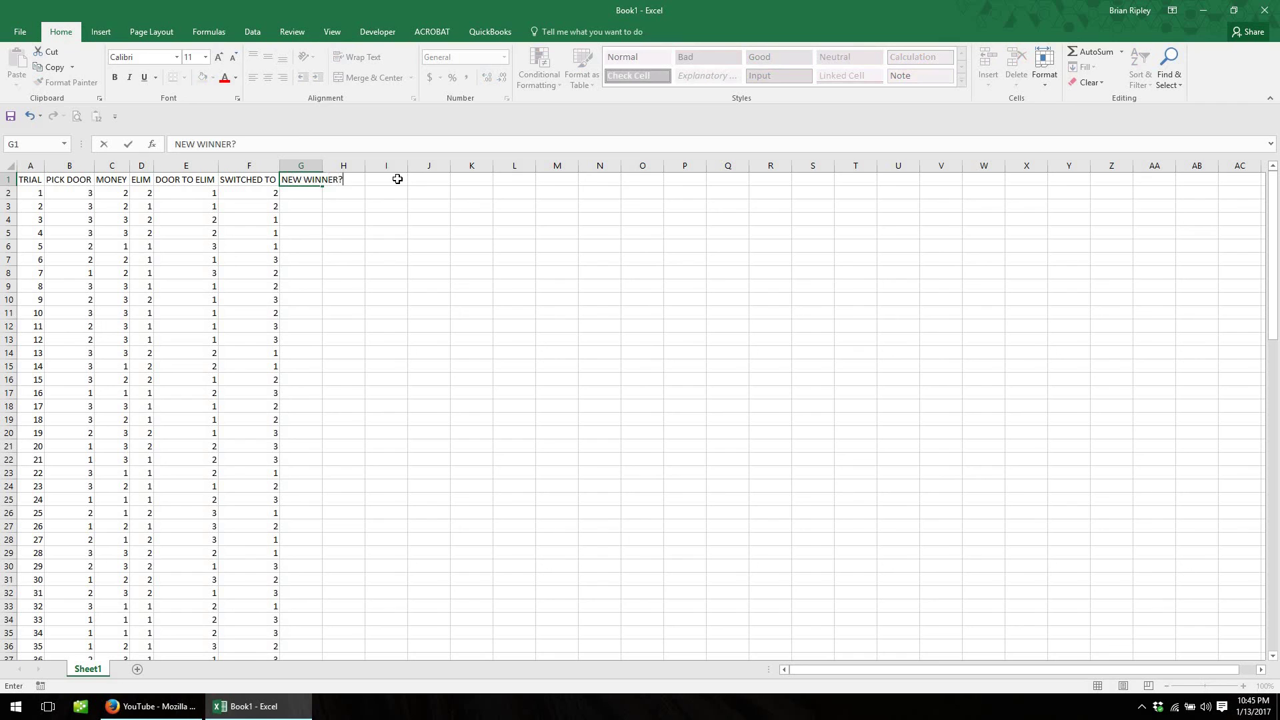
pyautogui.press('Return')
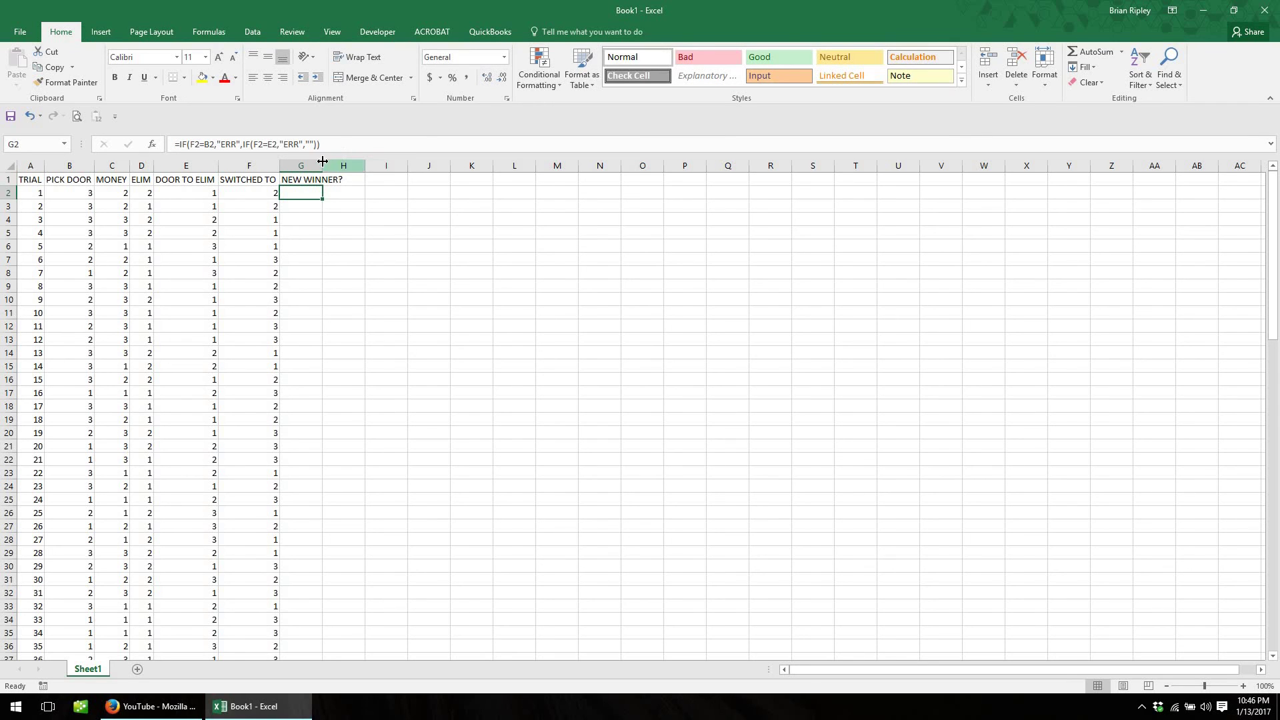
pyautogui.hotkey('alt', 'h')
pyautogui.write('oi')
# - Replace the G2 error check with an IF formula that returns "WIN" when F2=C2 and otherwise an empty string
pyautogui.write('=')
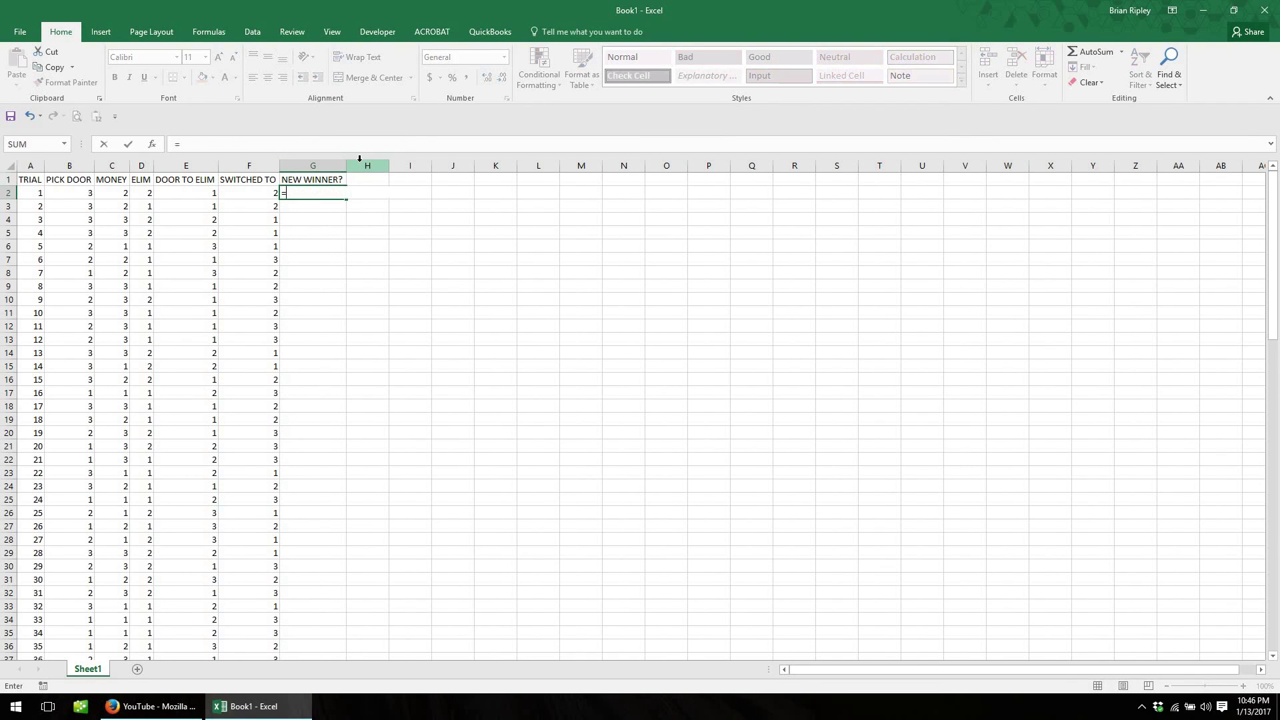
pyautogui.press('Left')
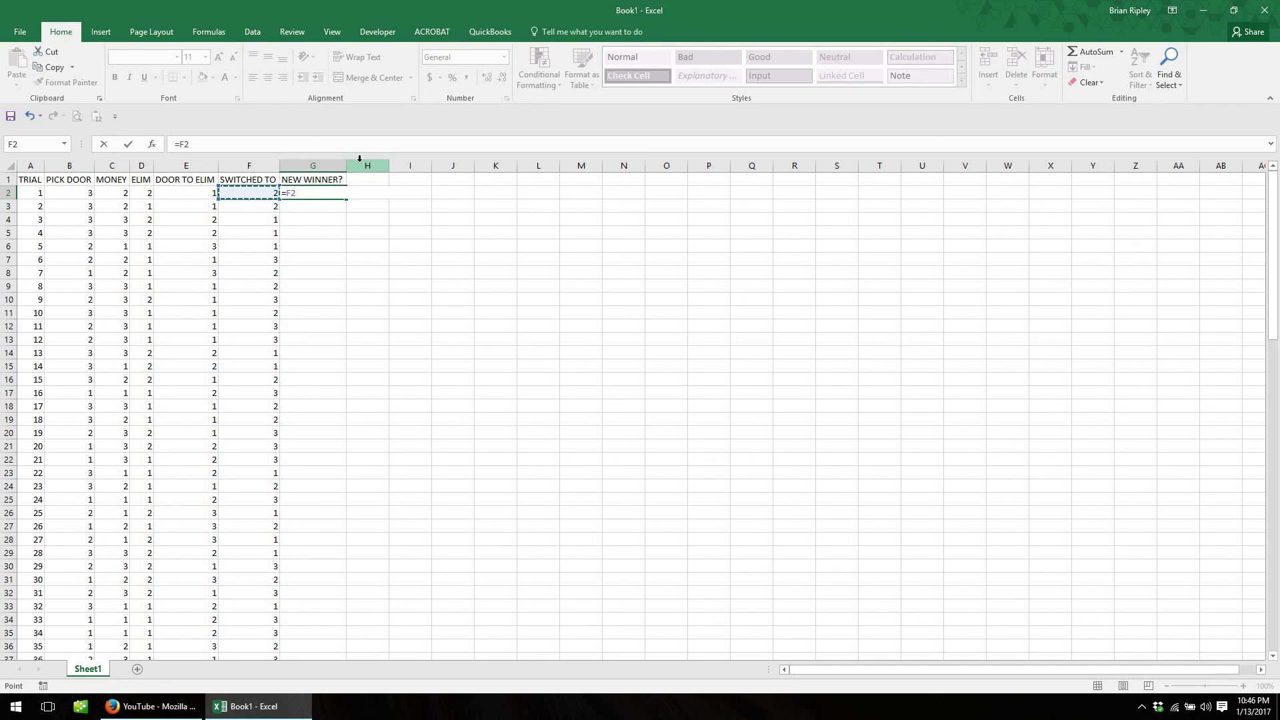
pyautogui.write('=')
pyautogui.press('BackSpace')
pyautogui.press('BackSpace')
pyautogui.press('BackSpace')
pyautogui.write('if(')
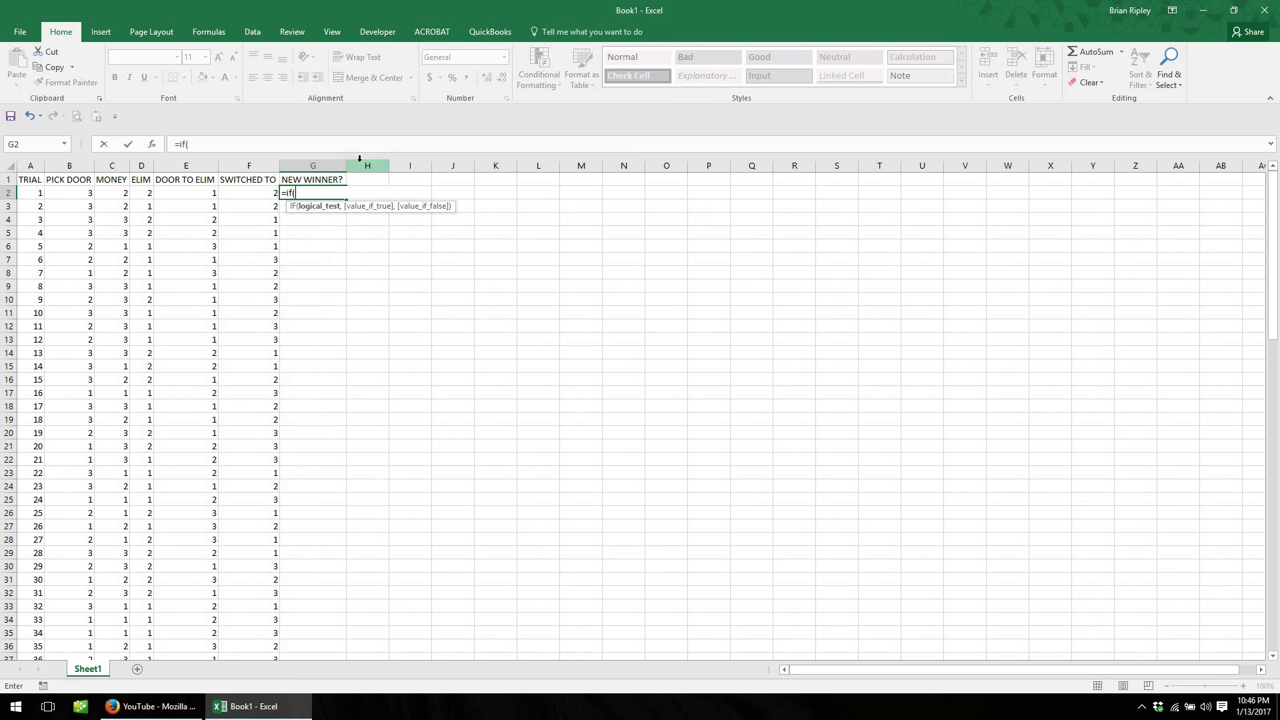
pyautogui.press('Left')
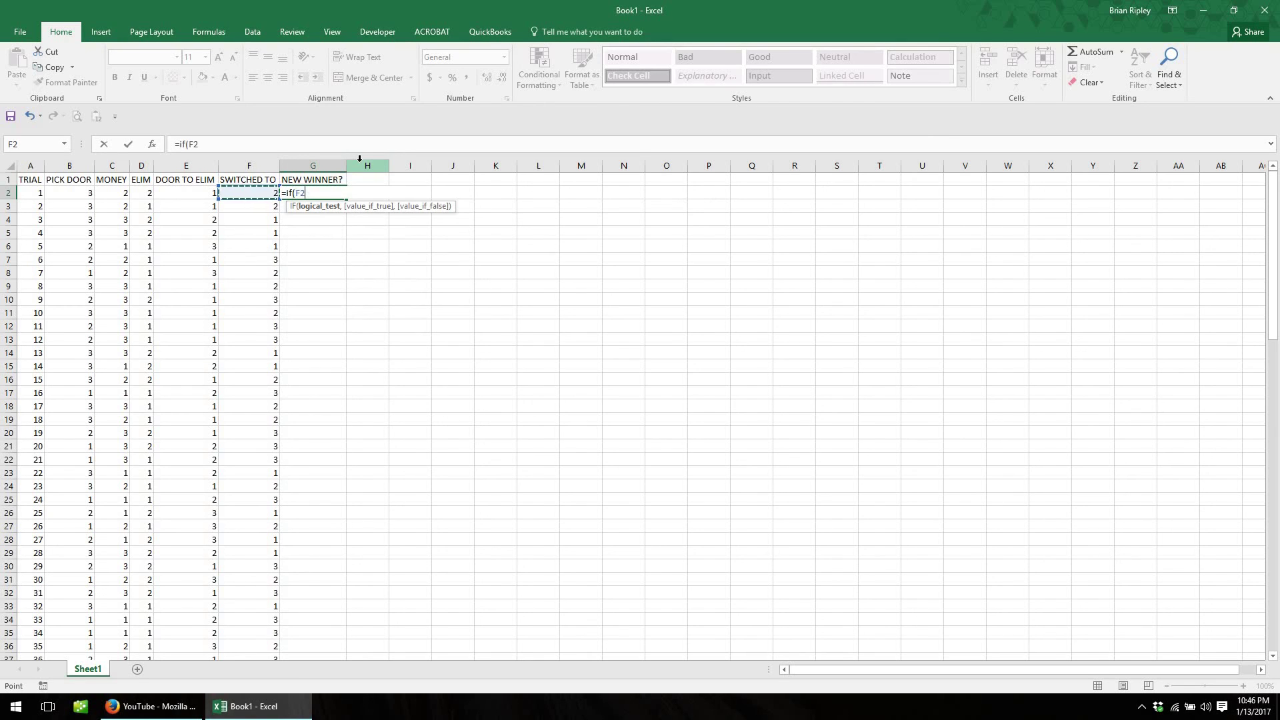
pyautogui.write('=')
pyautogui.press('Left')
pyautogui.press('Left')
pyautogui.press('Left')
pyautogui.press('Left')
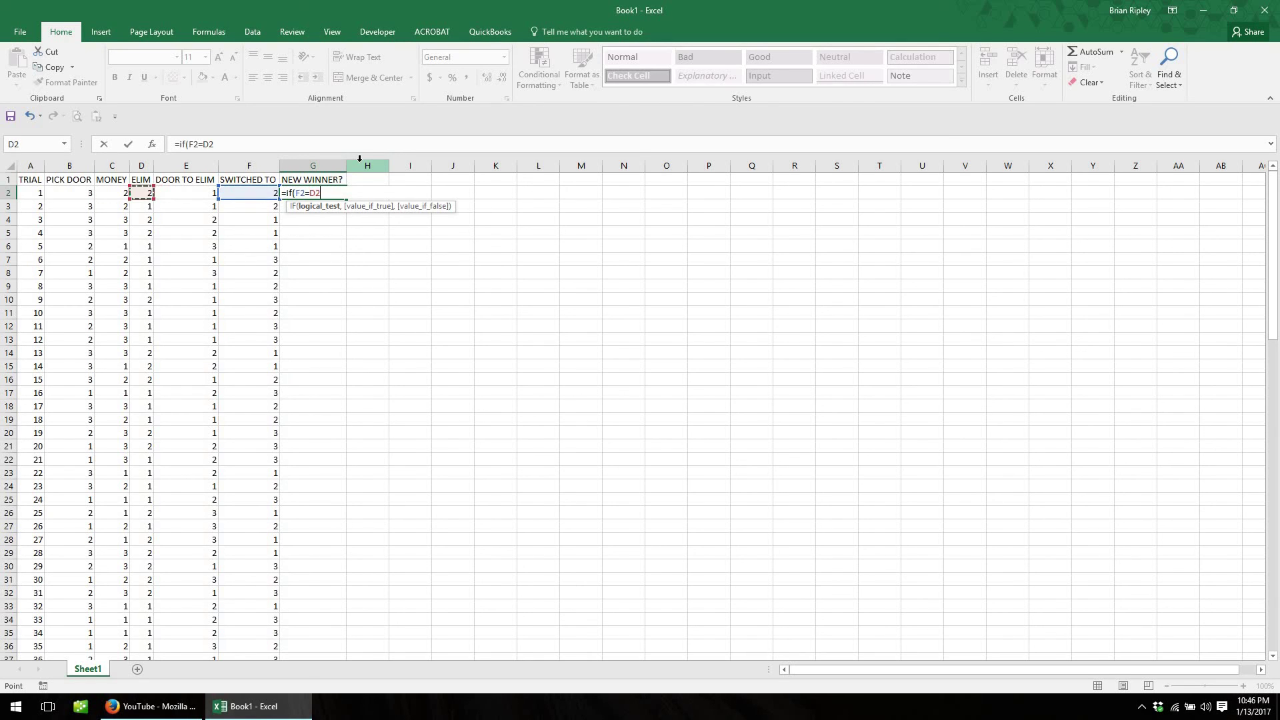
pyautogui.write(',')
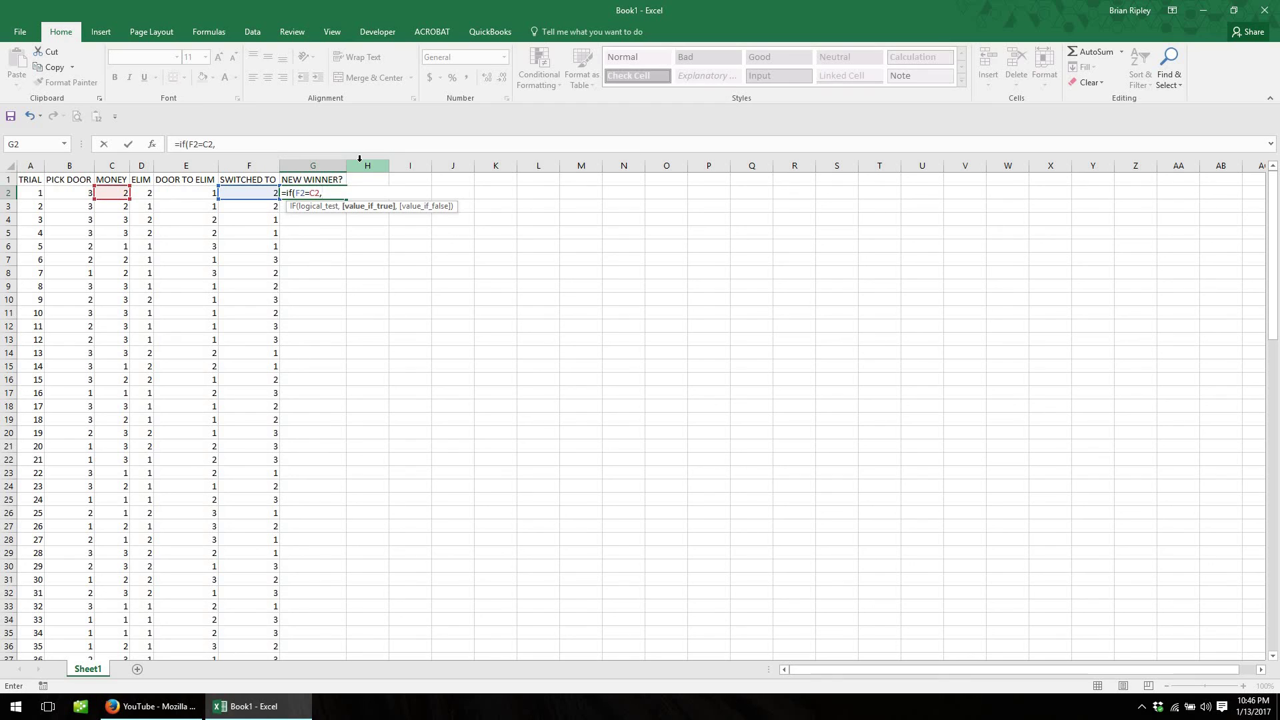
pyautogui.write('"WIN",""')
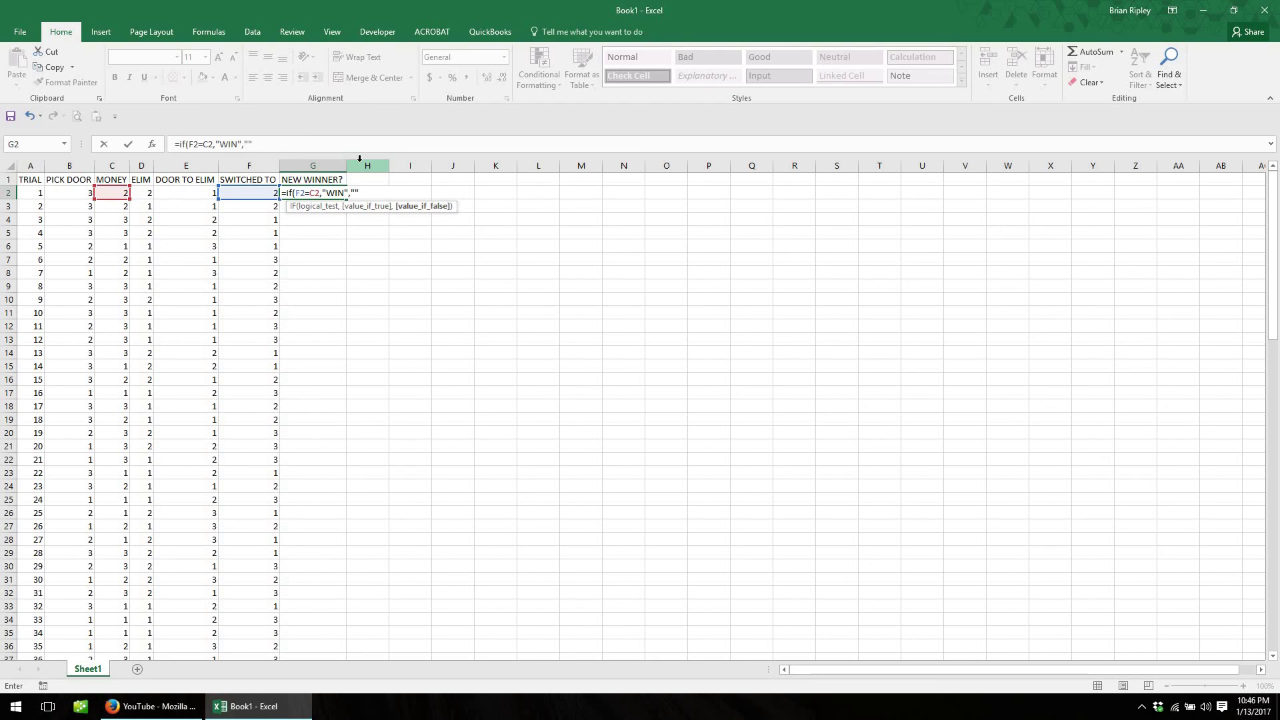
pyautogui.hotkey('ctrl', 'Return')
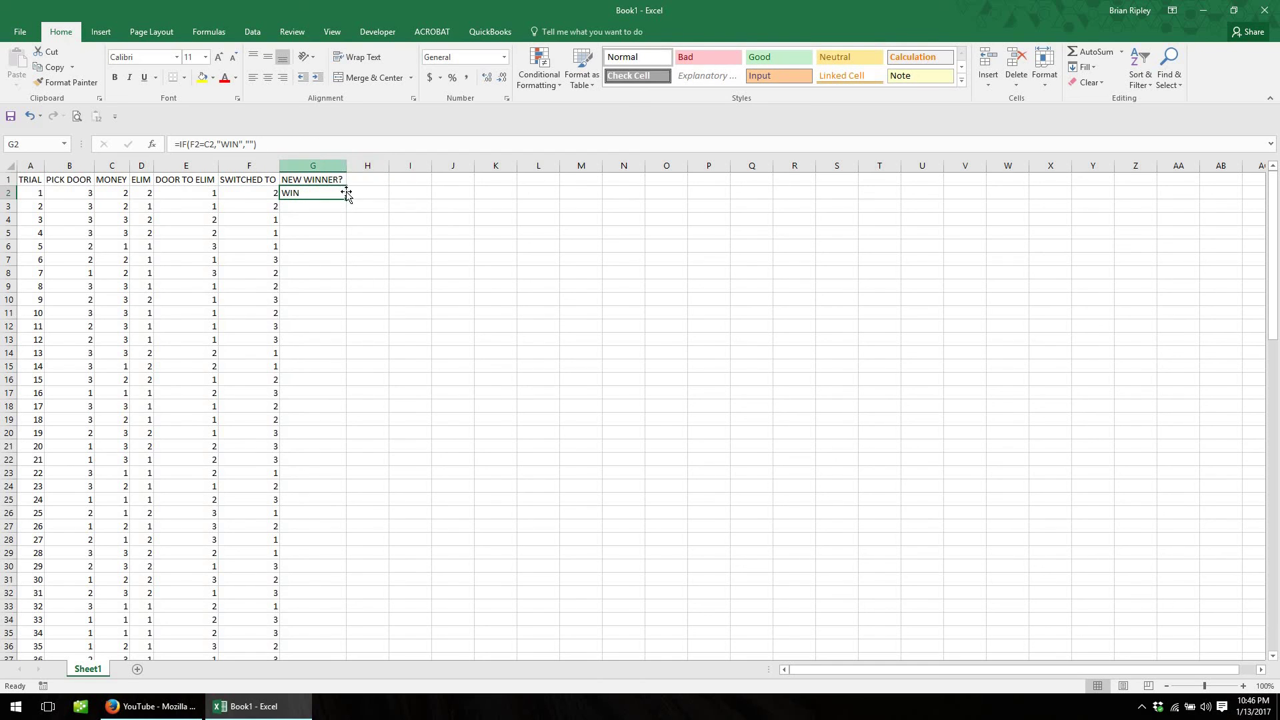
# - Fill the G2 win formula down through all 100 trials and scan the results
pyautogui.doubleClick(346, 194)
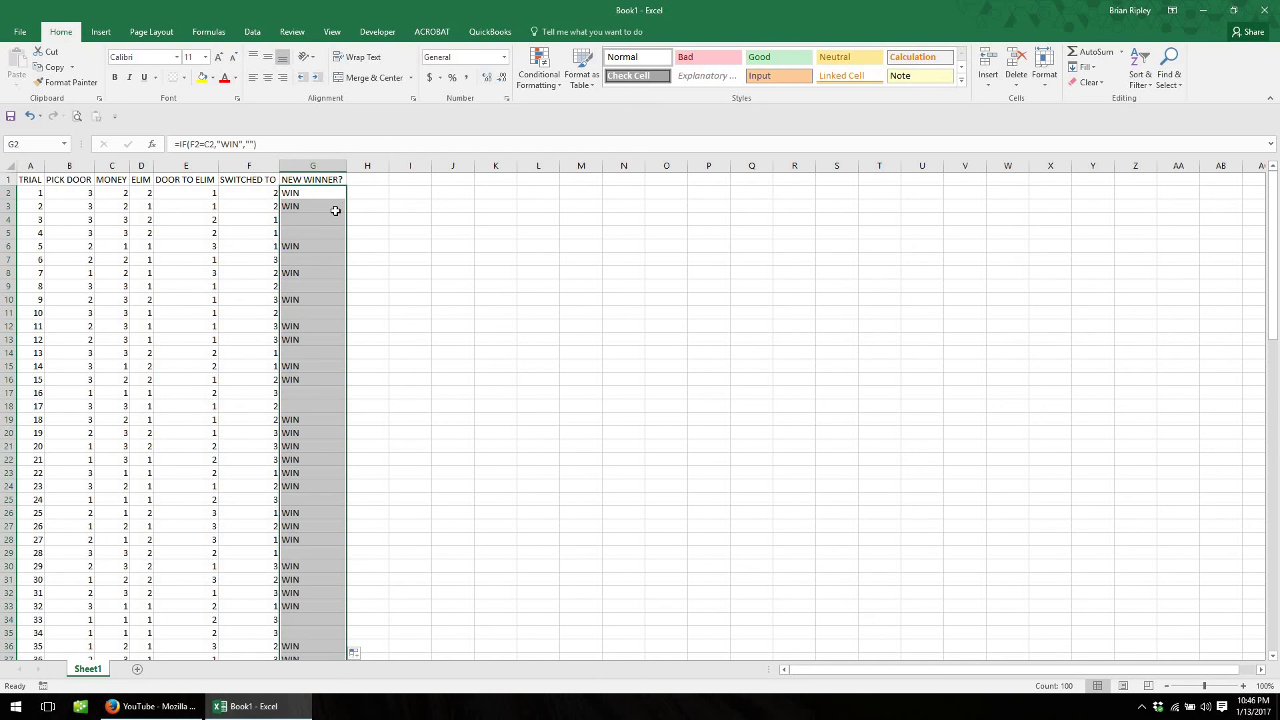
pyautogui.scroll(-19, 336, 211)
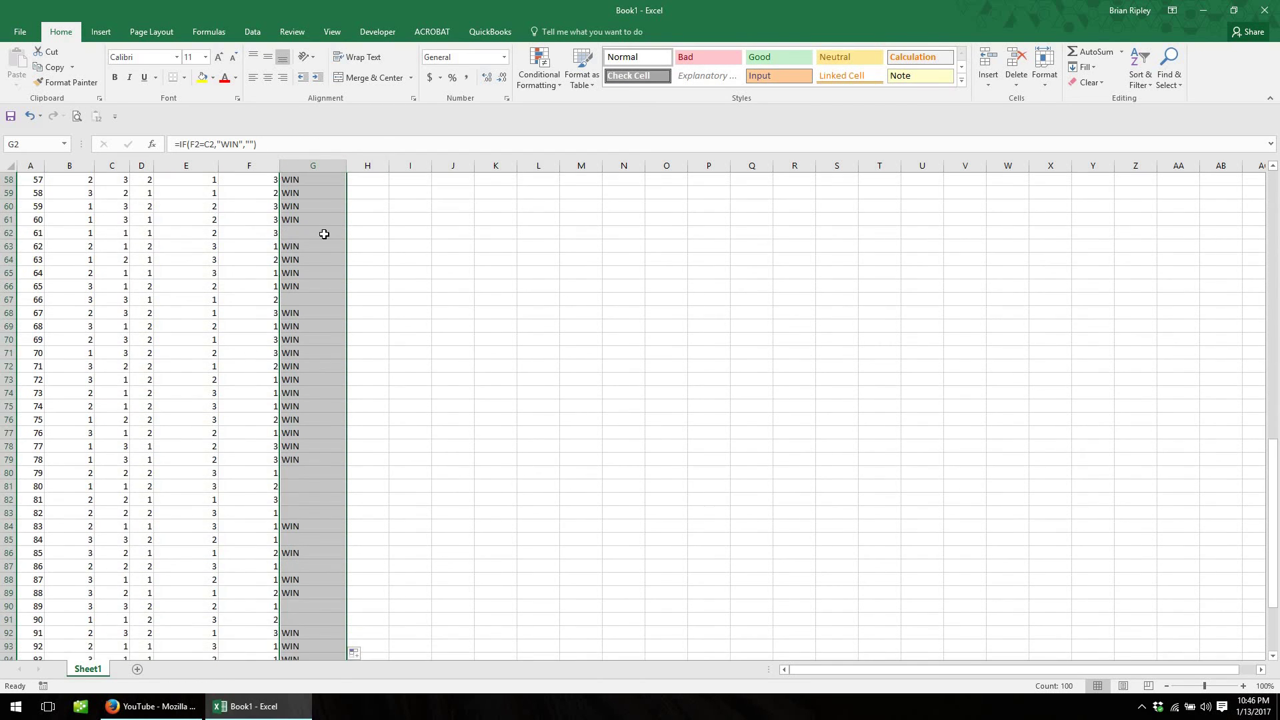
pyautogui.scroll(-6, 324, 234)
pyautogui.scroll(5, 126, 327)
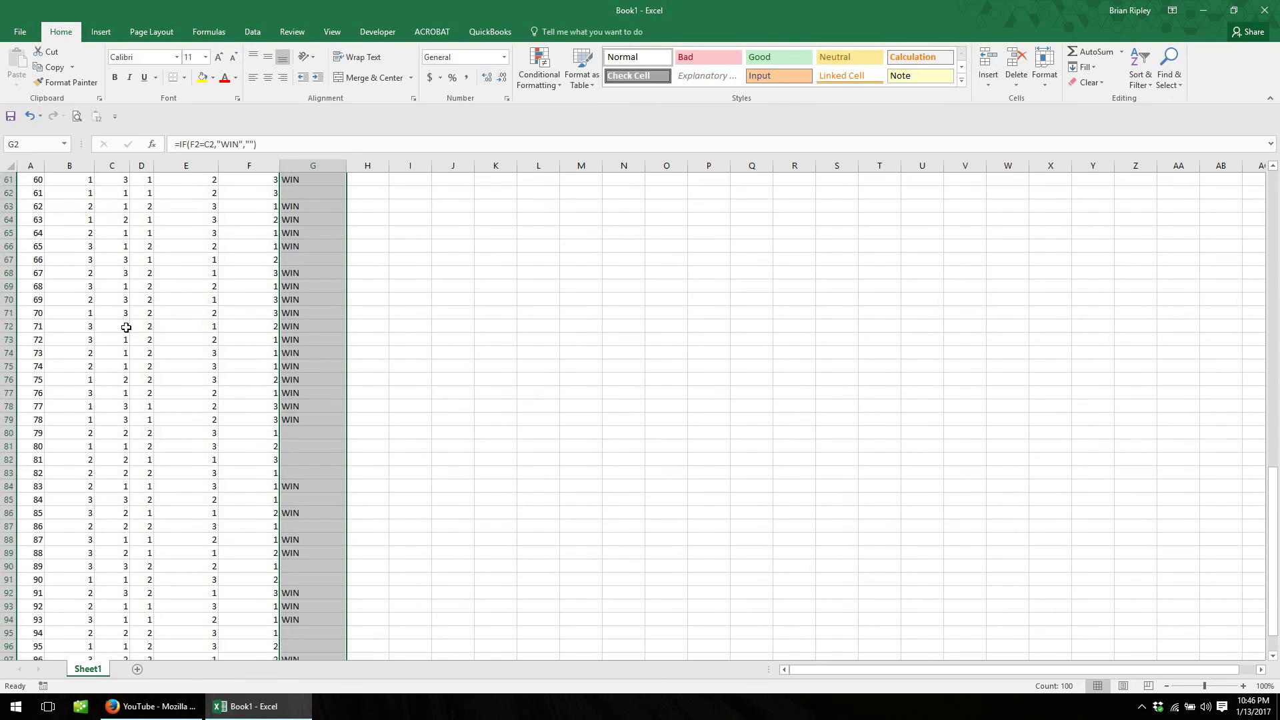
# - Count the "WIN" entries in G2:G101 with a COUNTIF formula in G102
pyautogui.scroll(-7, 126, 328)
pyautogui.click(308, 446)
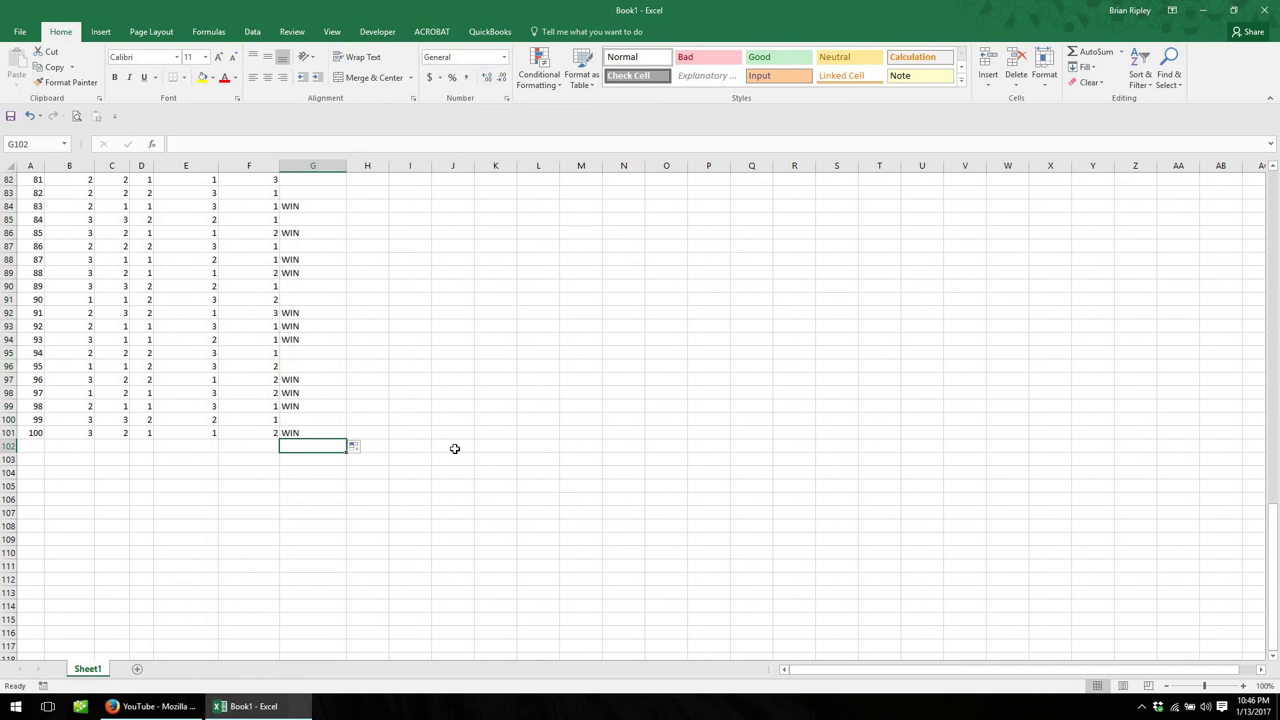
pyautogui.write('=count')
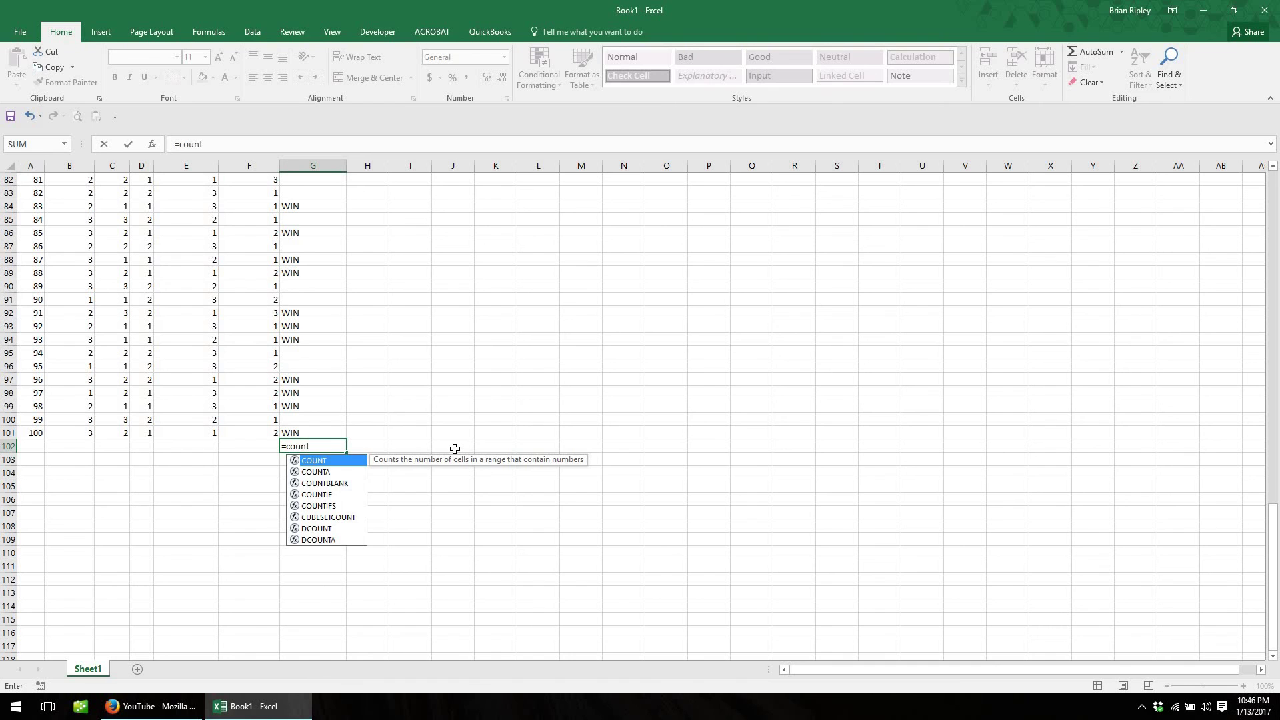
pyautogui.write('if(')
pyautogui.press('Up')
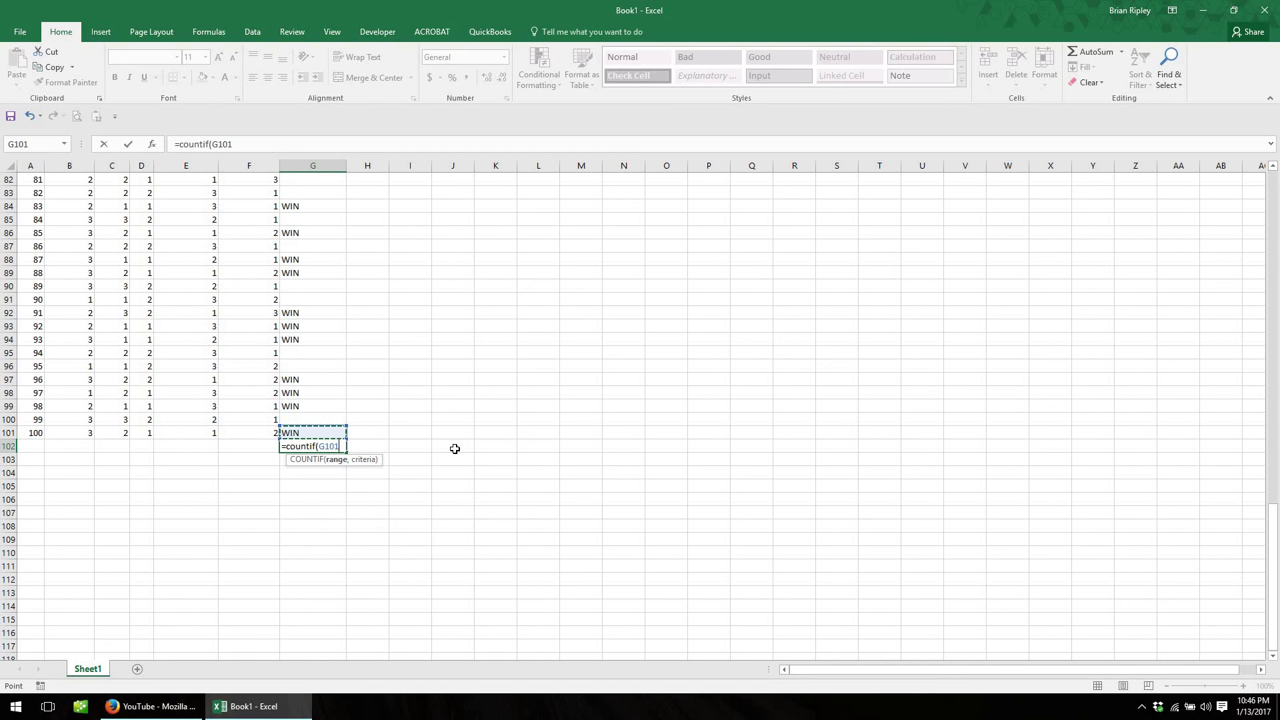
pyautogui.hotkey('ctrl', 'shift', 'Up')
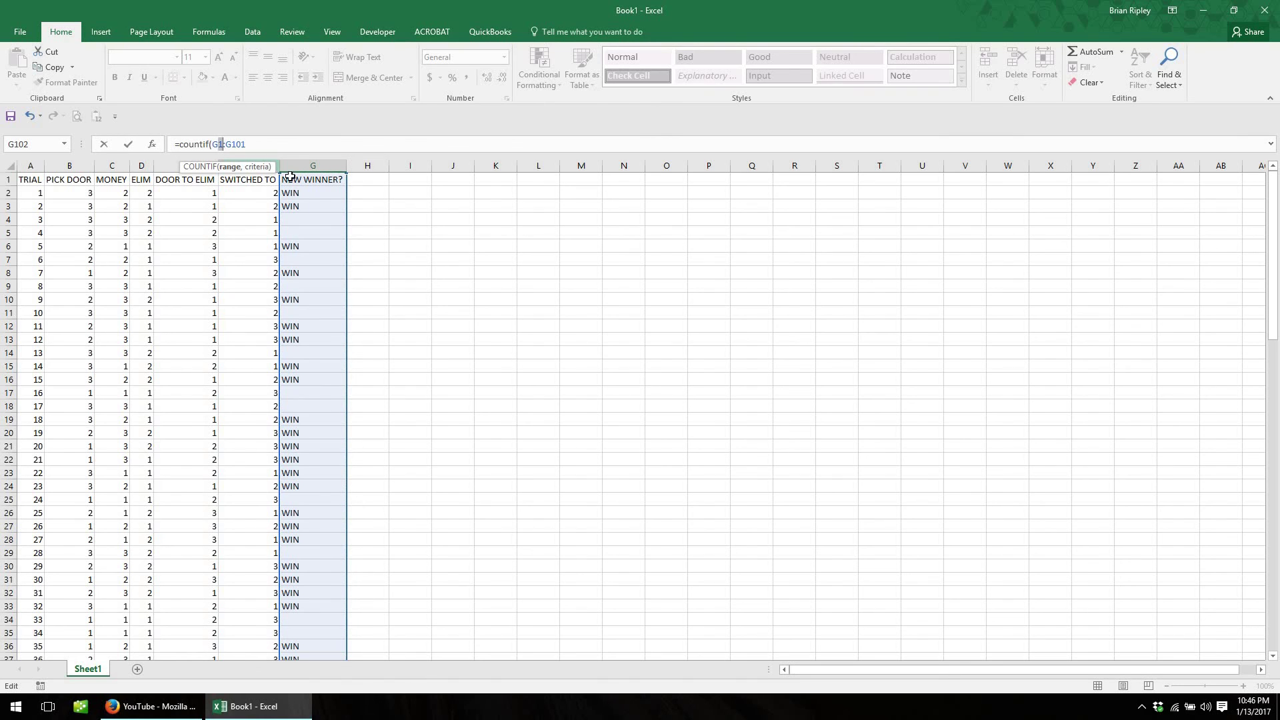
pyautogui.write('2')
pyautogui.write(',"WIN')
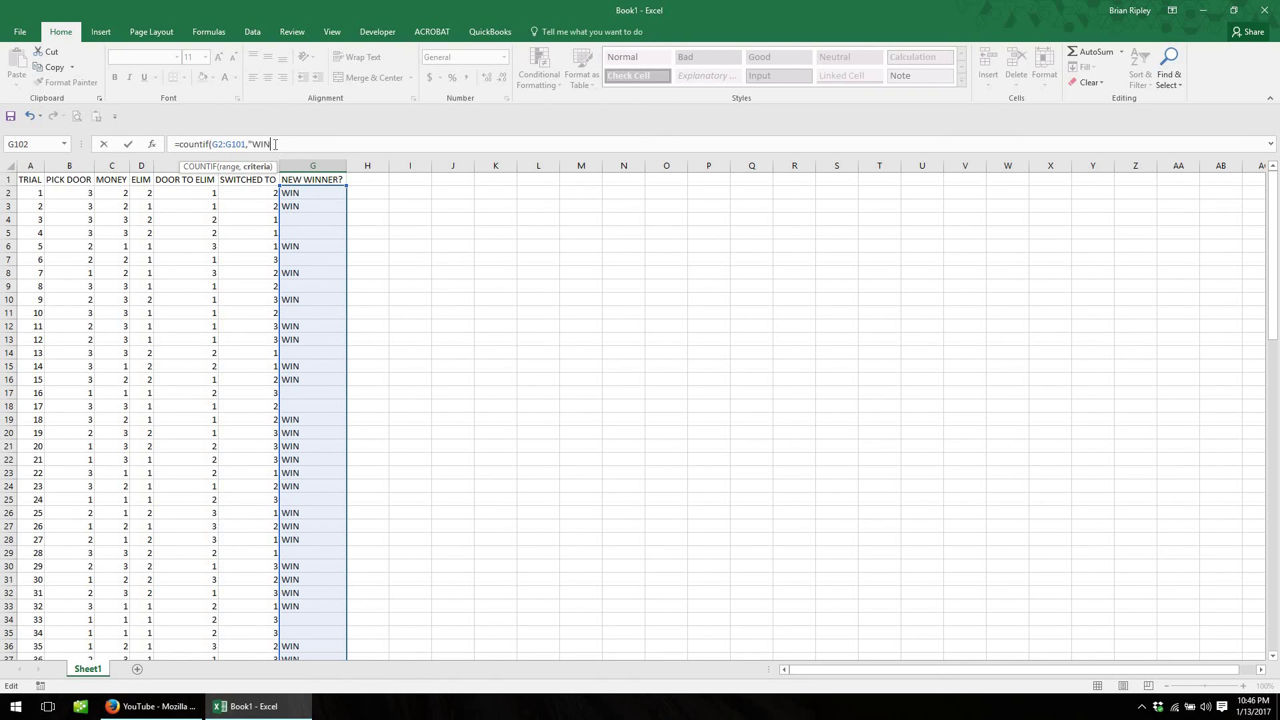
pyautogui.write('")')
pyautogui.press('Return')
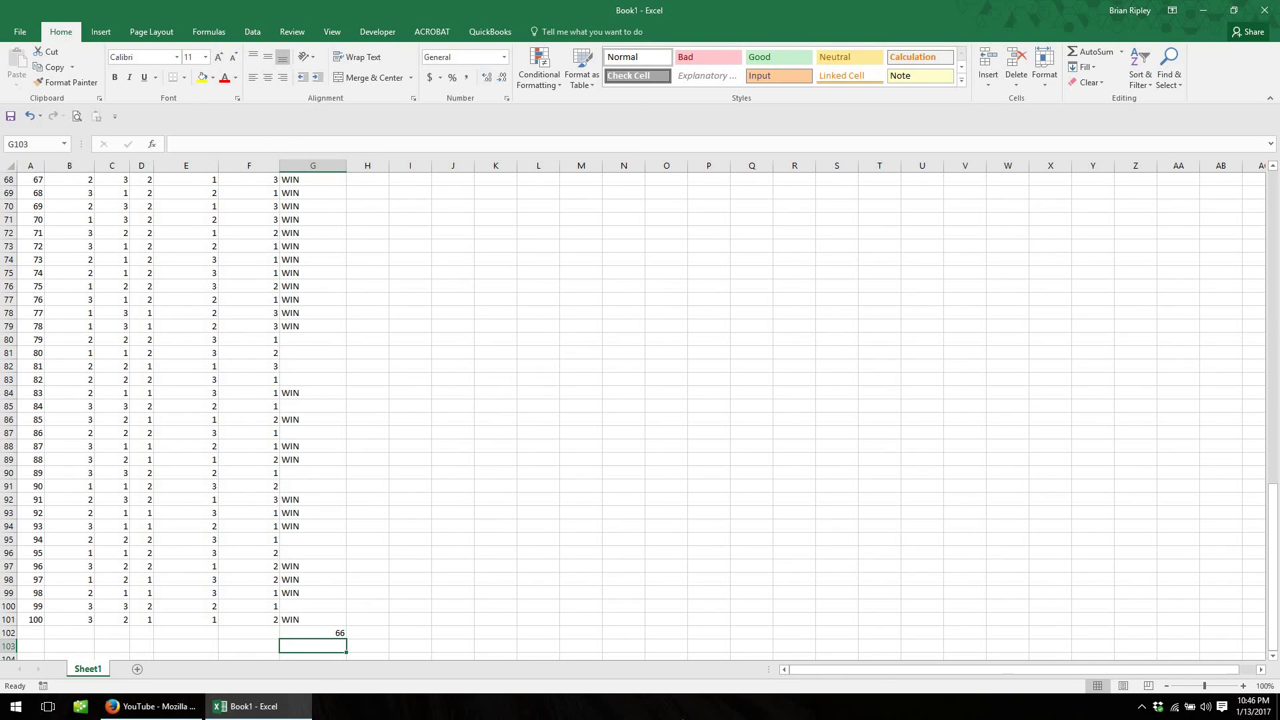
# - Review the win count in G102 and compare the NEW WINNER? results with the door columns across the trials
pyautogui.press('Up')
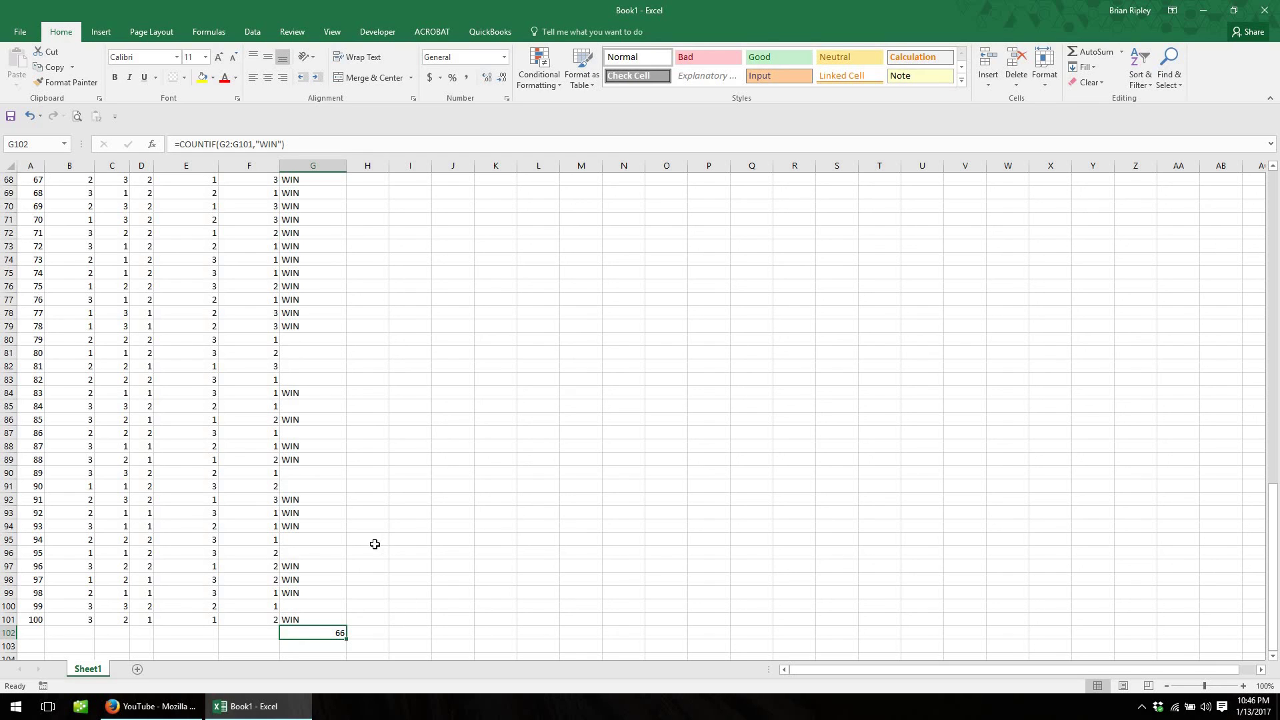
pyautogui.scroll(5, 375, 544)
pyautogui.scroll(-8, 375, 544)
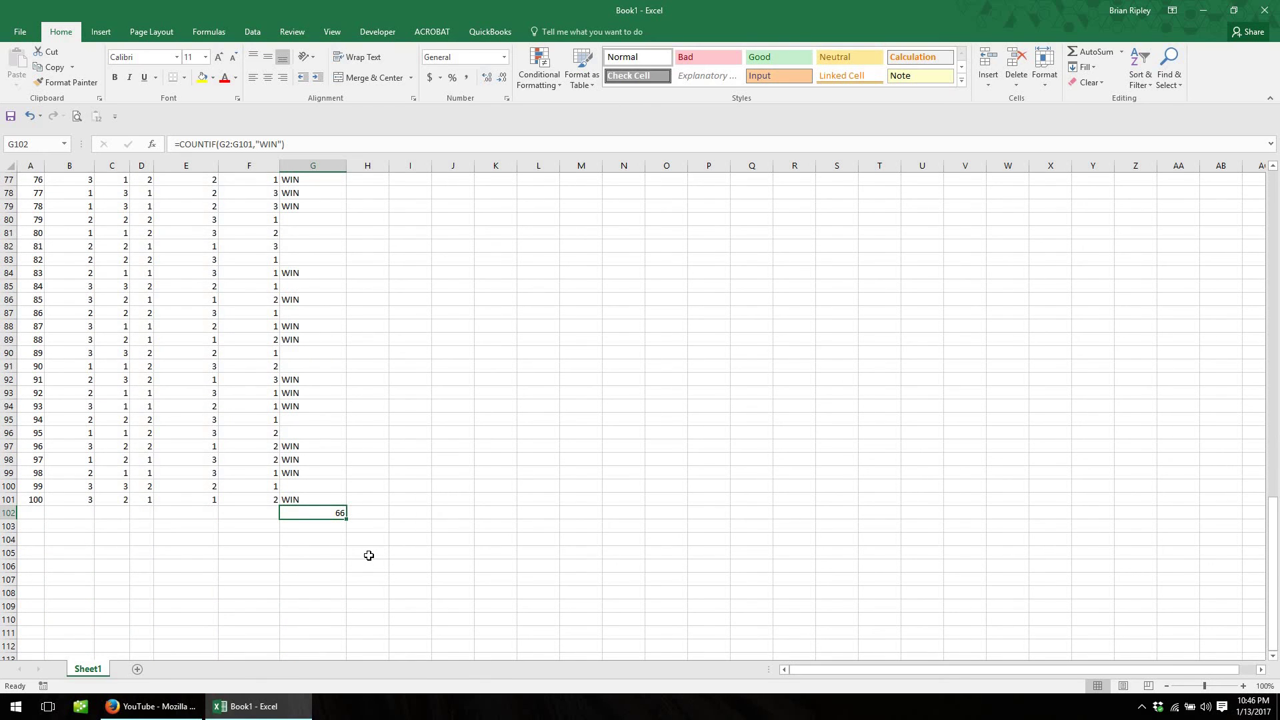
pyautogui.scroll(20, 373, 553)
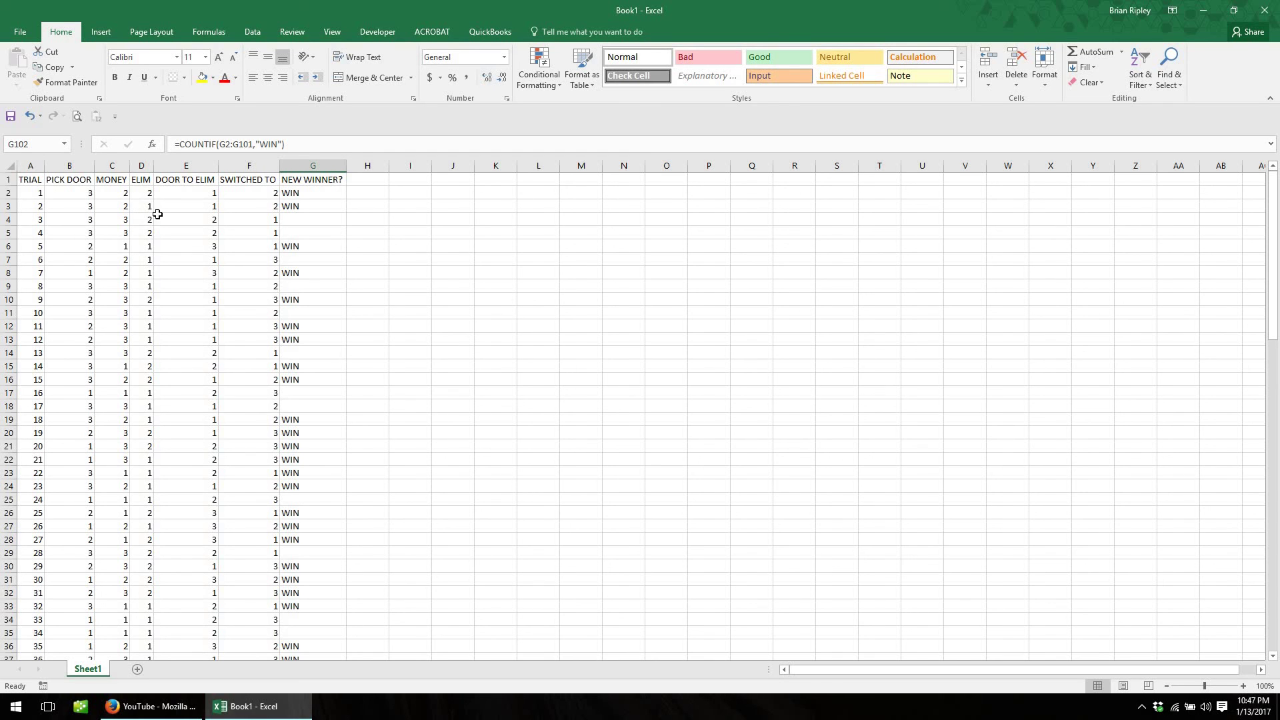
pyautogui.scroll(-5, 289, 360)
pyautogui.scroll(5, 287, 358)
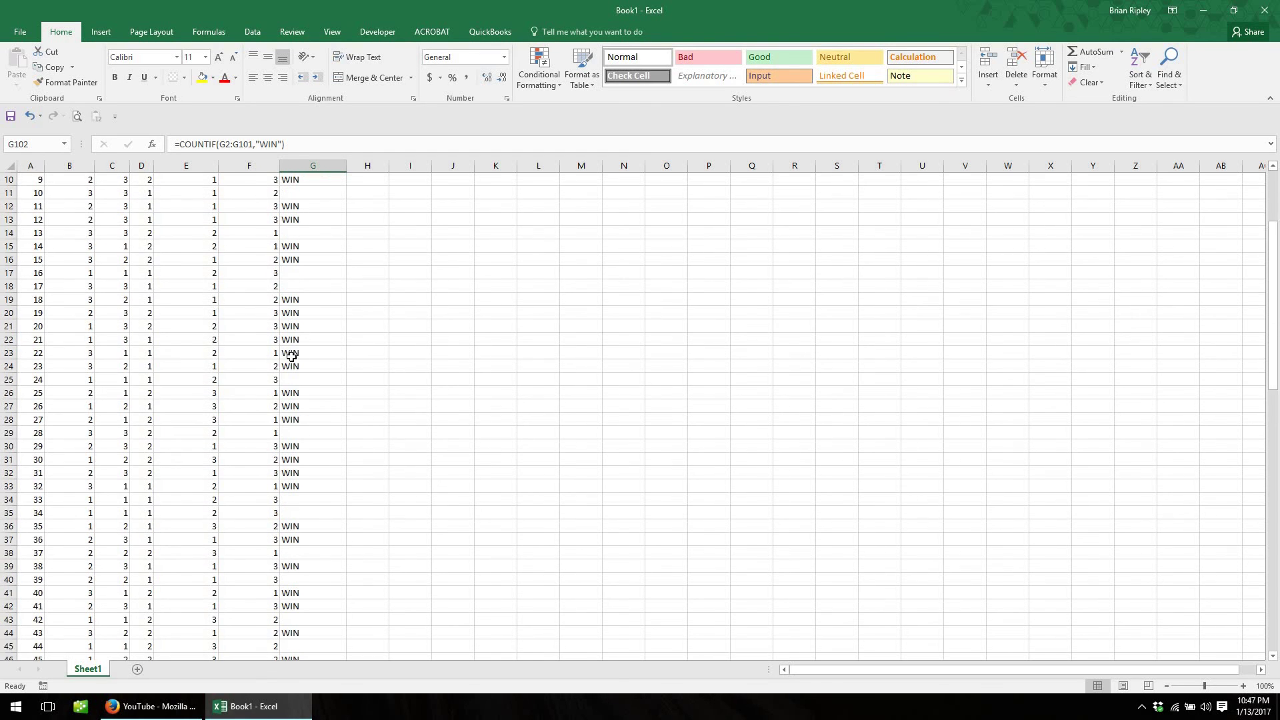